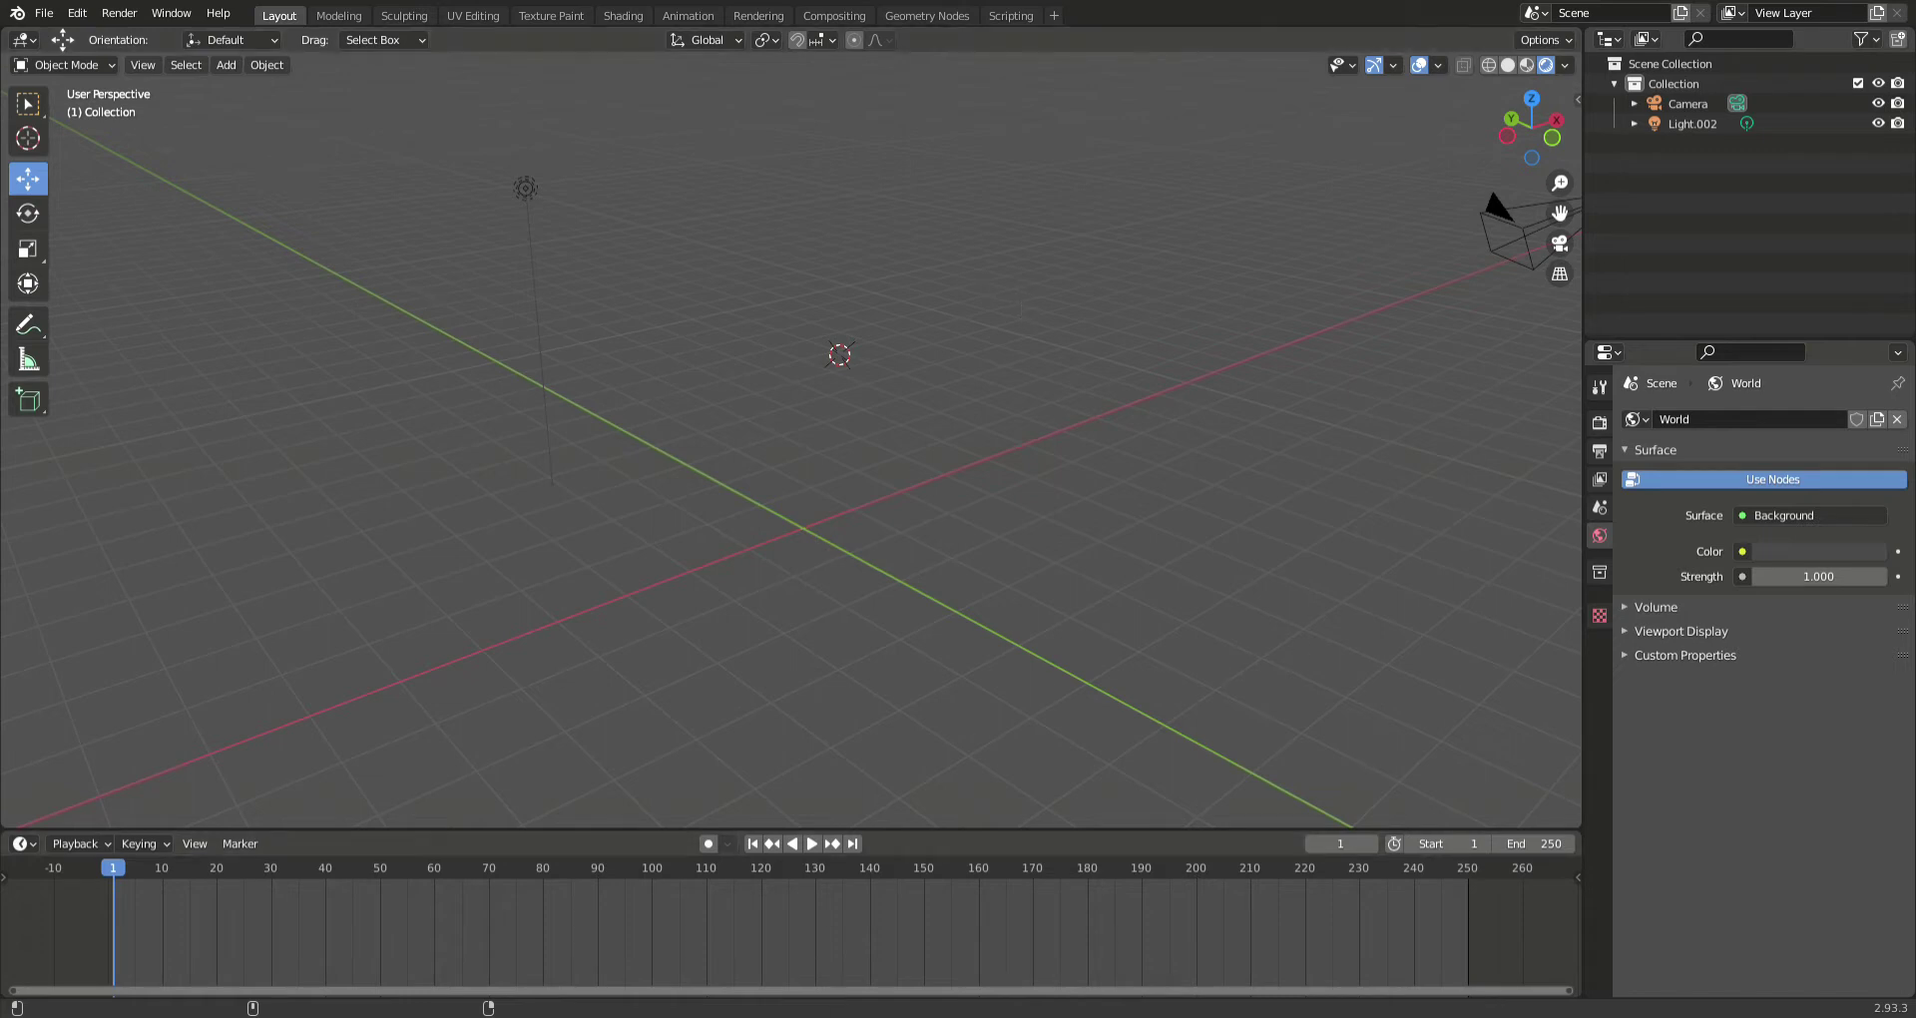
- Add a plane mesh to the scene
key(shift+a)
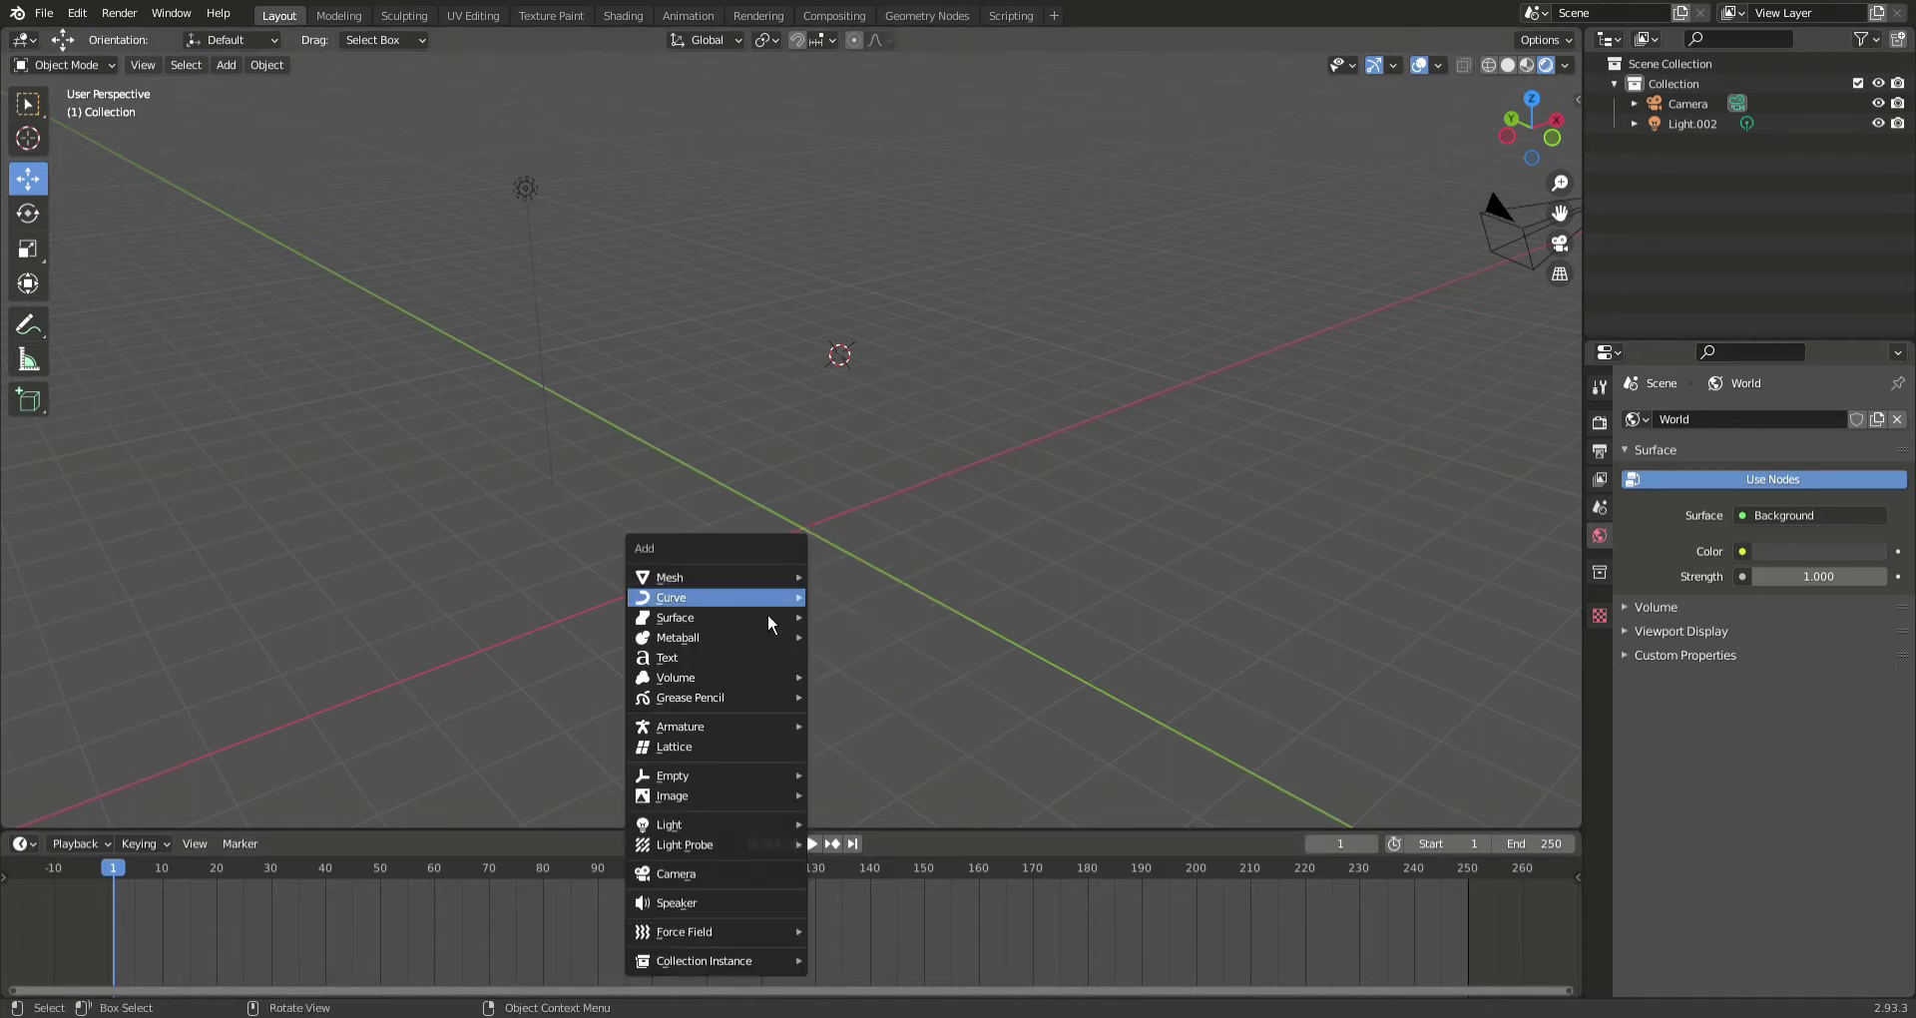
mouse_move(800, 589)
click(848, 576)
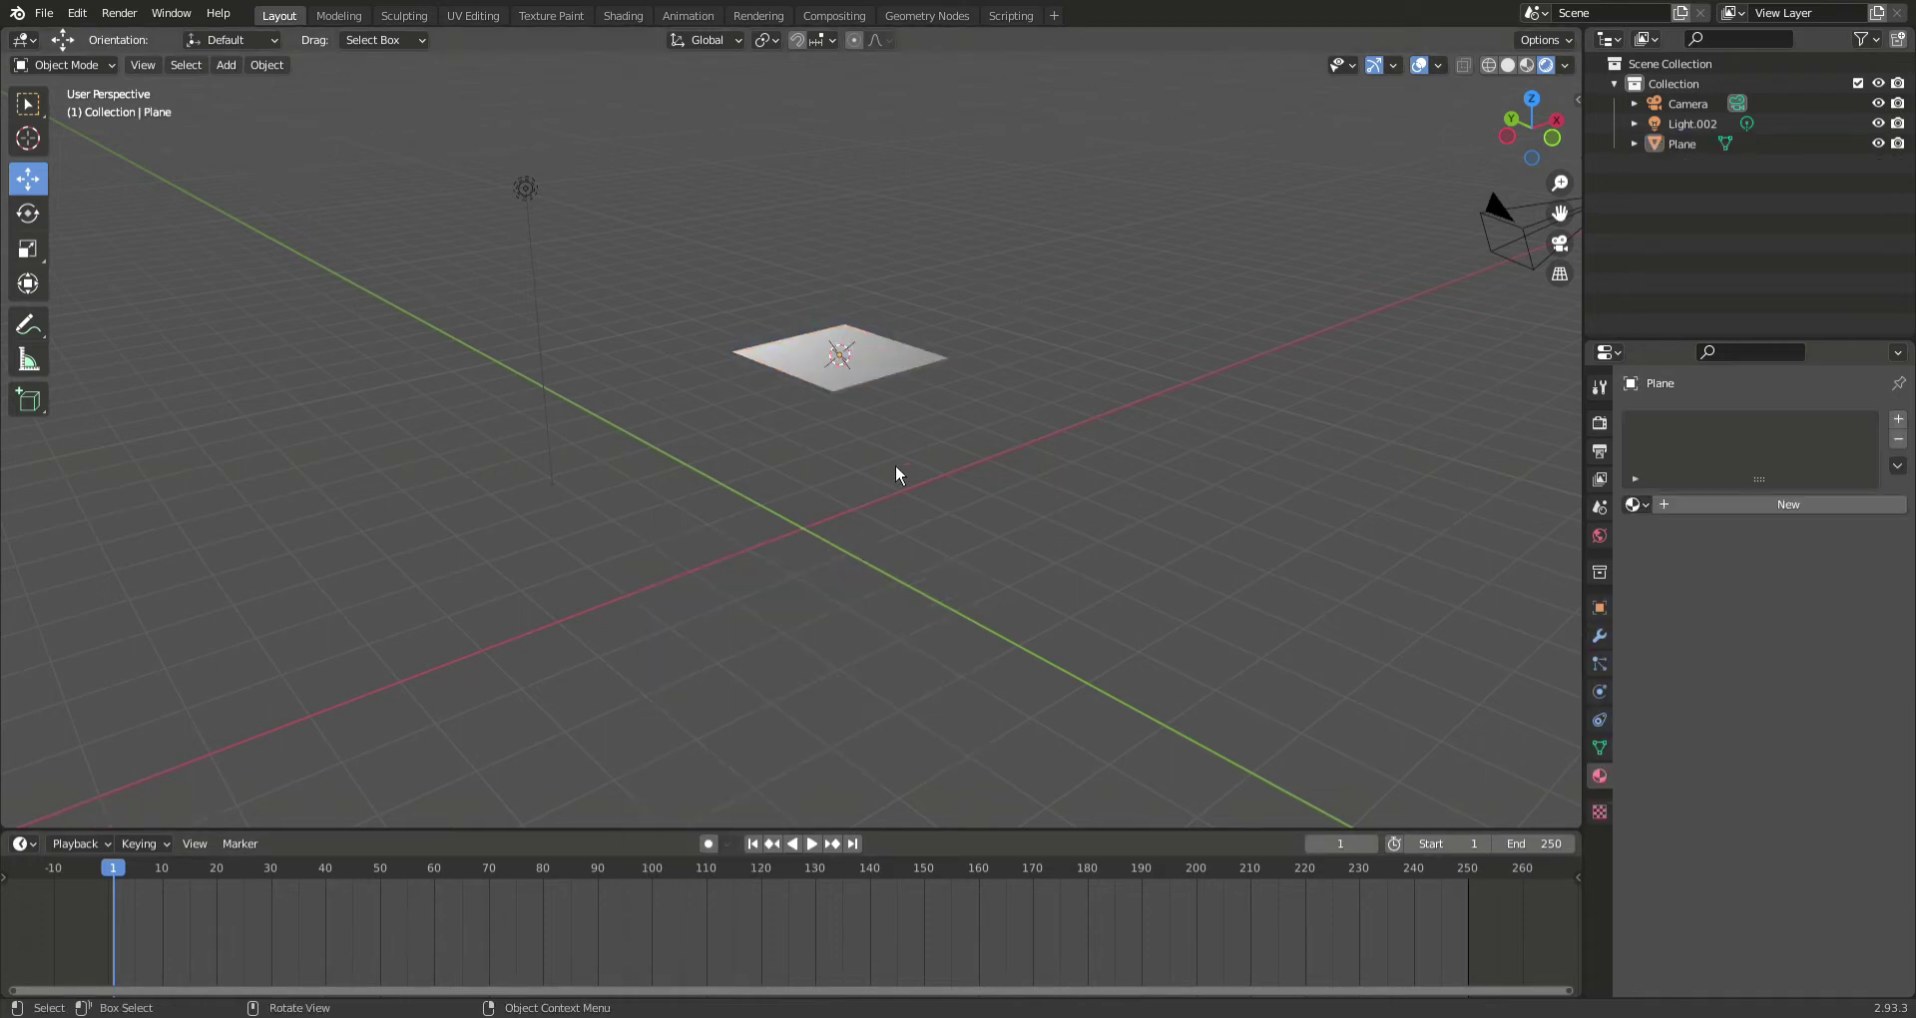
key(shift+a)
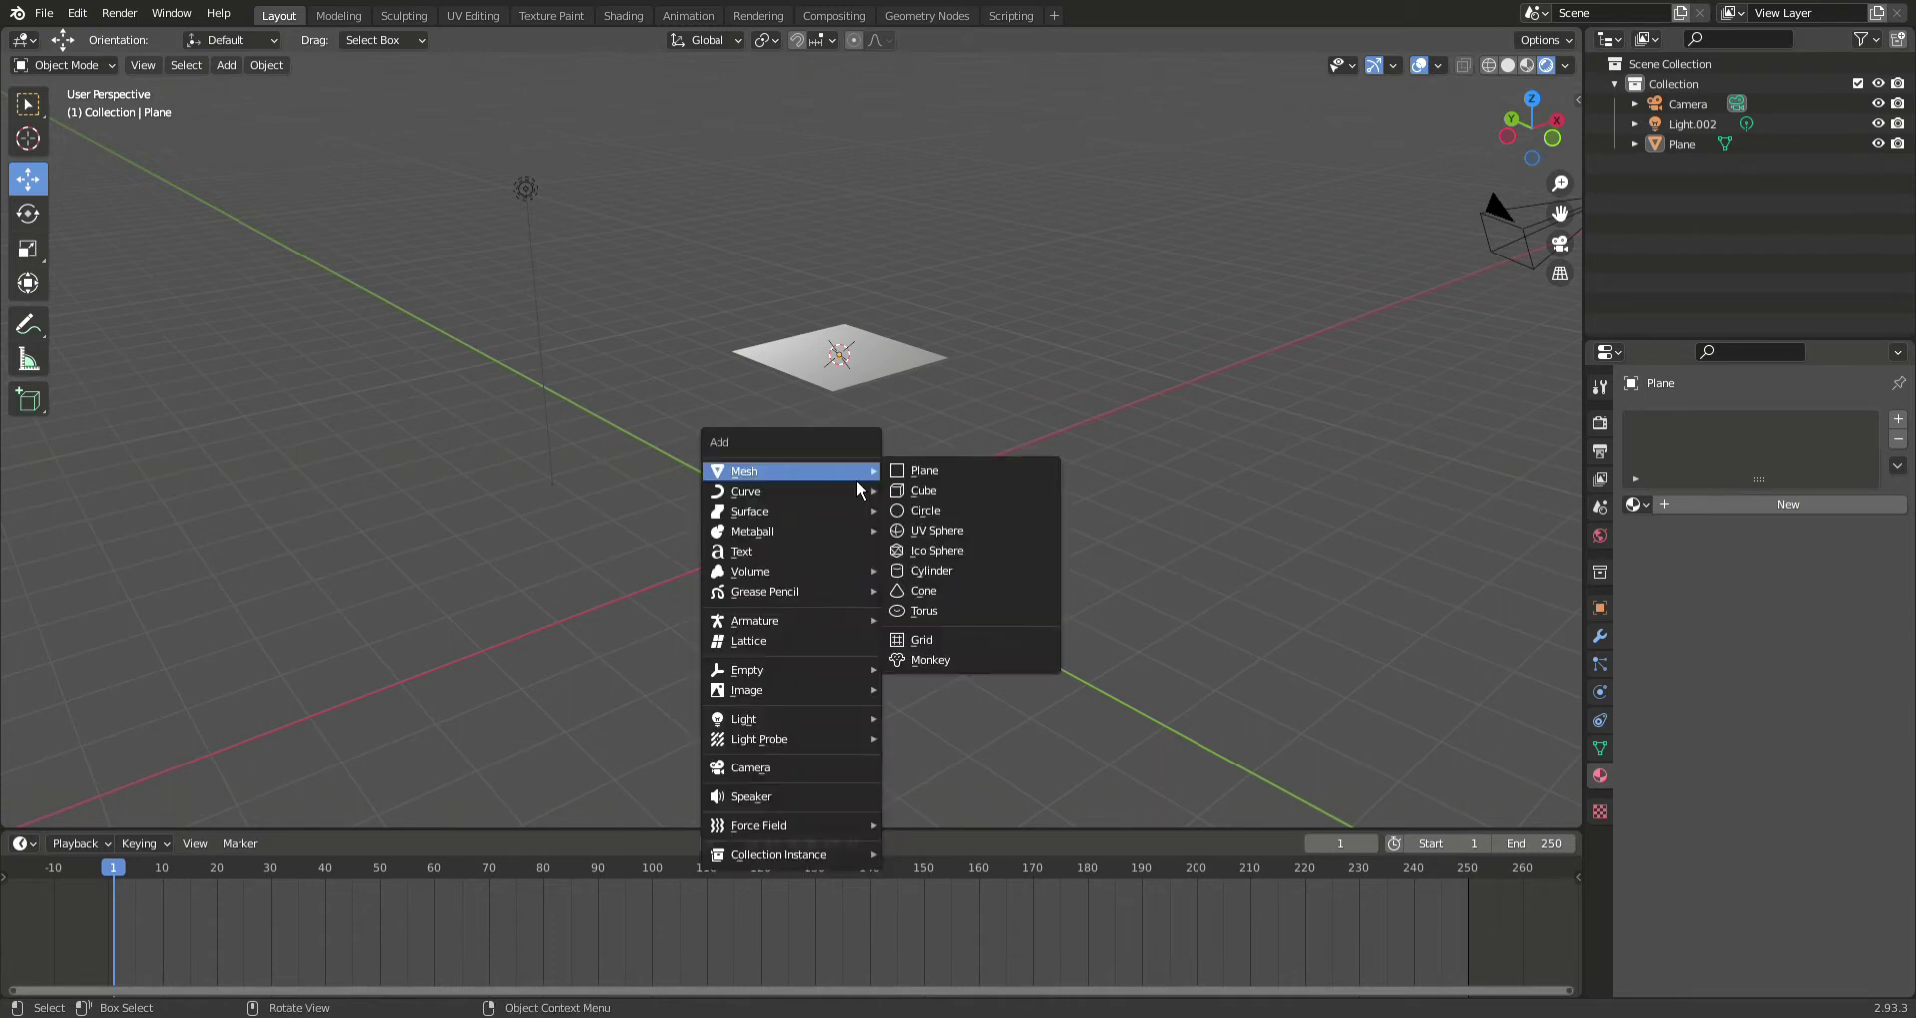
- Start a new file and discard the unsaved changes of the current scene
click(44, 13)
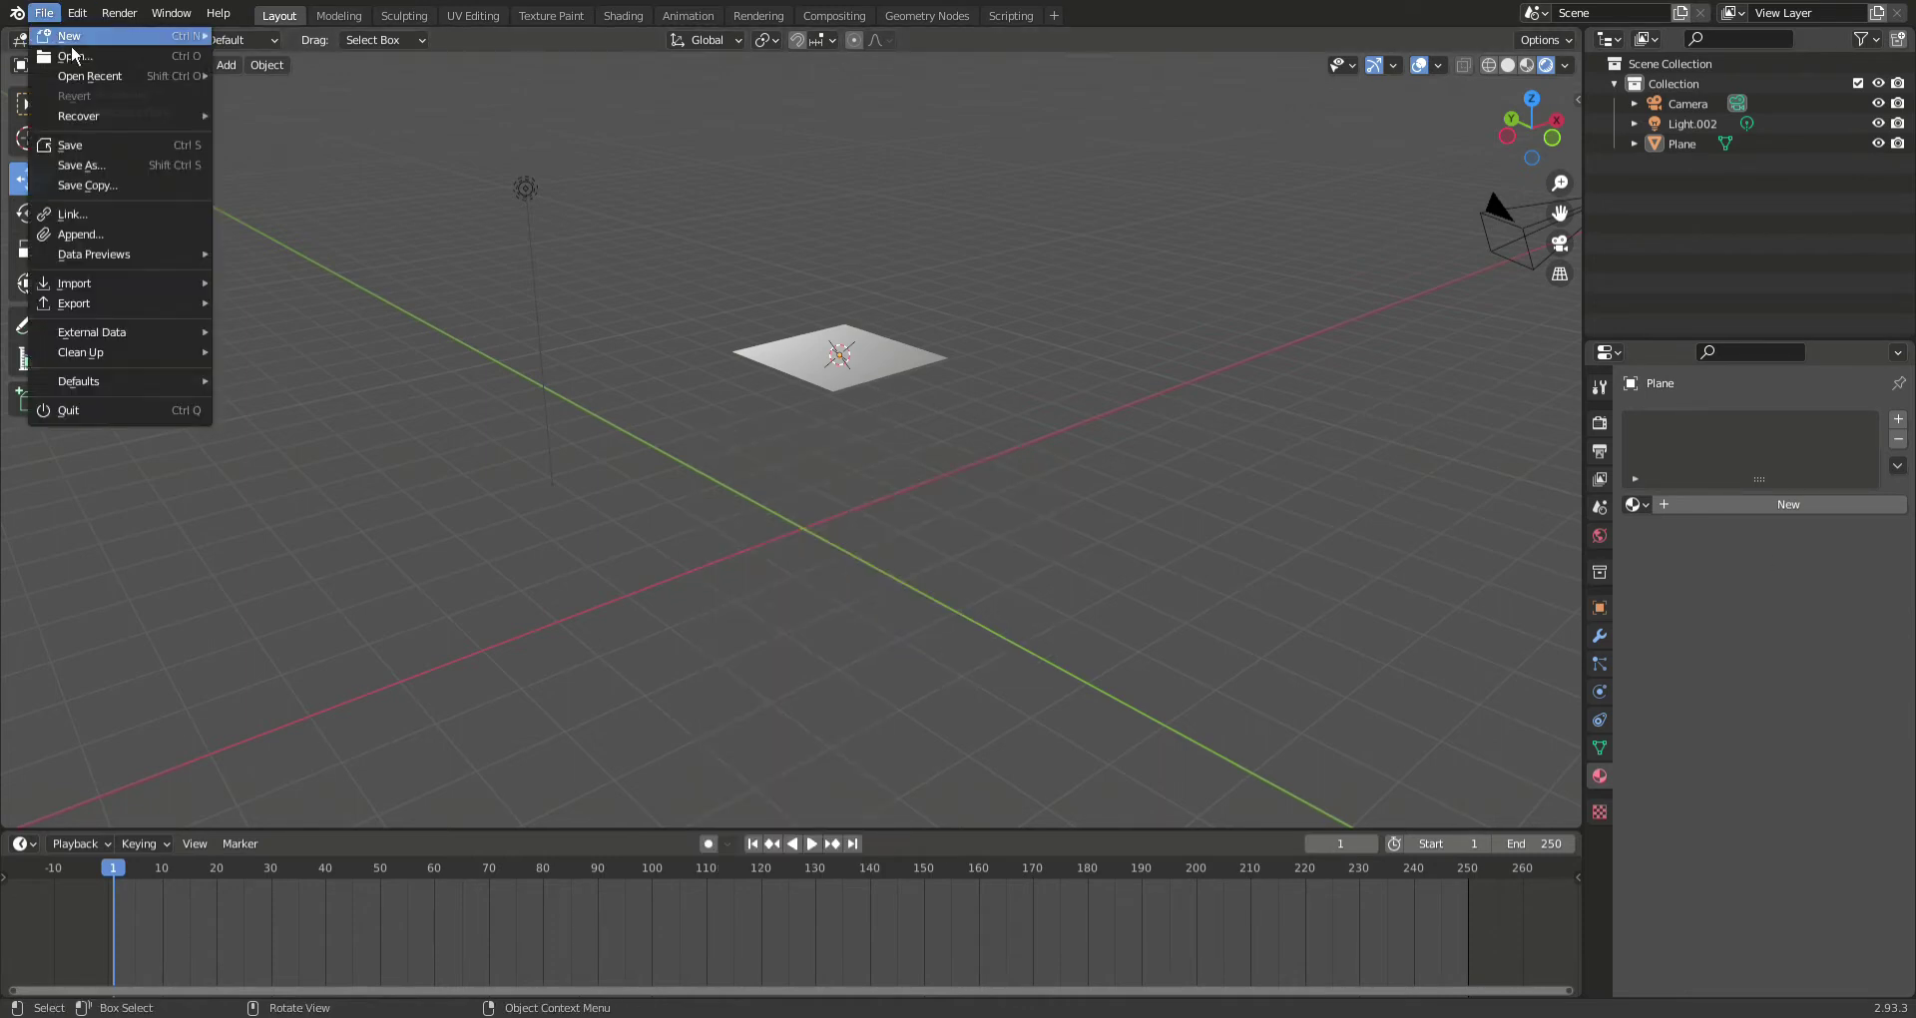
mouse_move(70, 48)
click(304, 60)
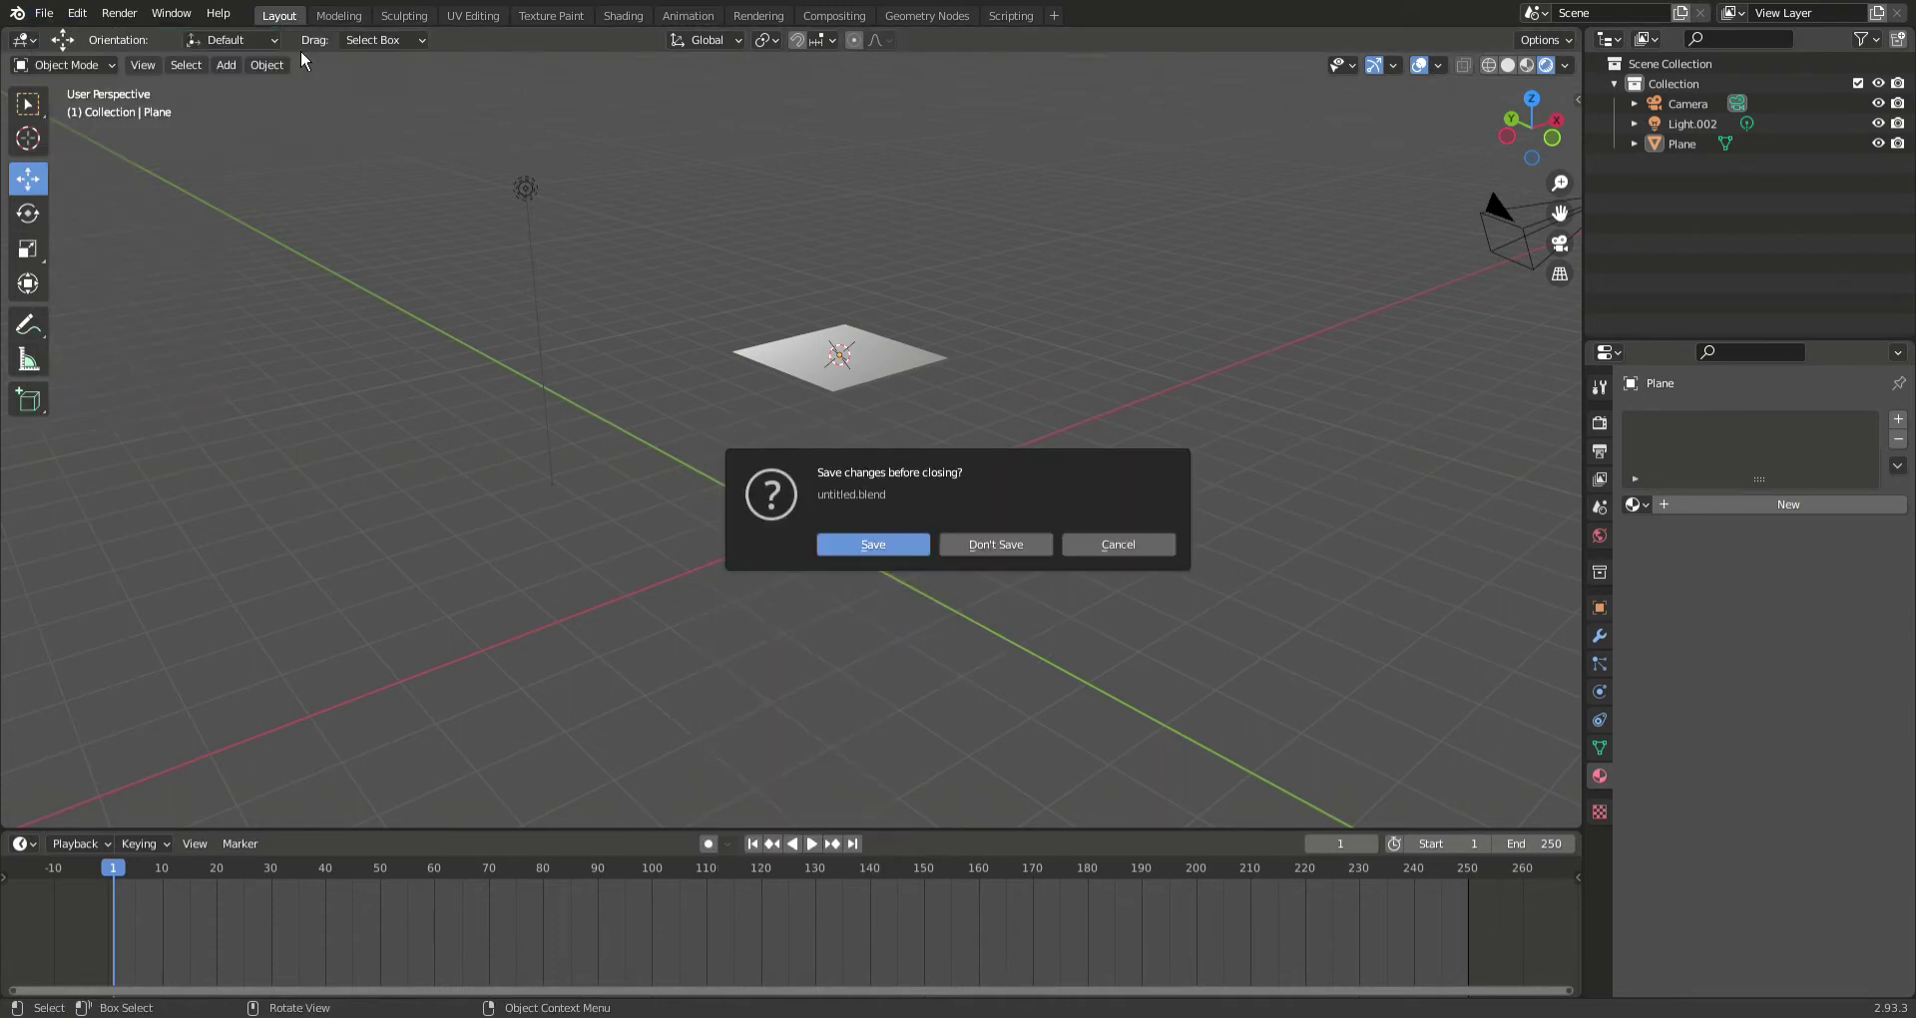
click(986, 548)
click(1139, 457)
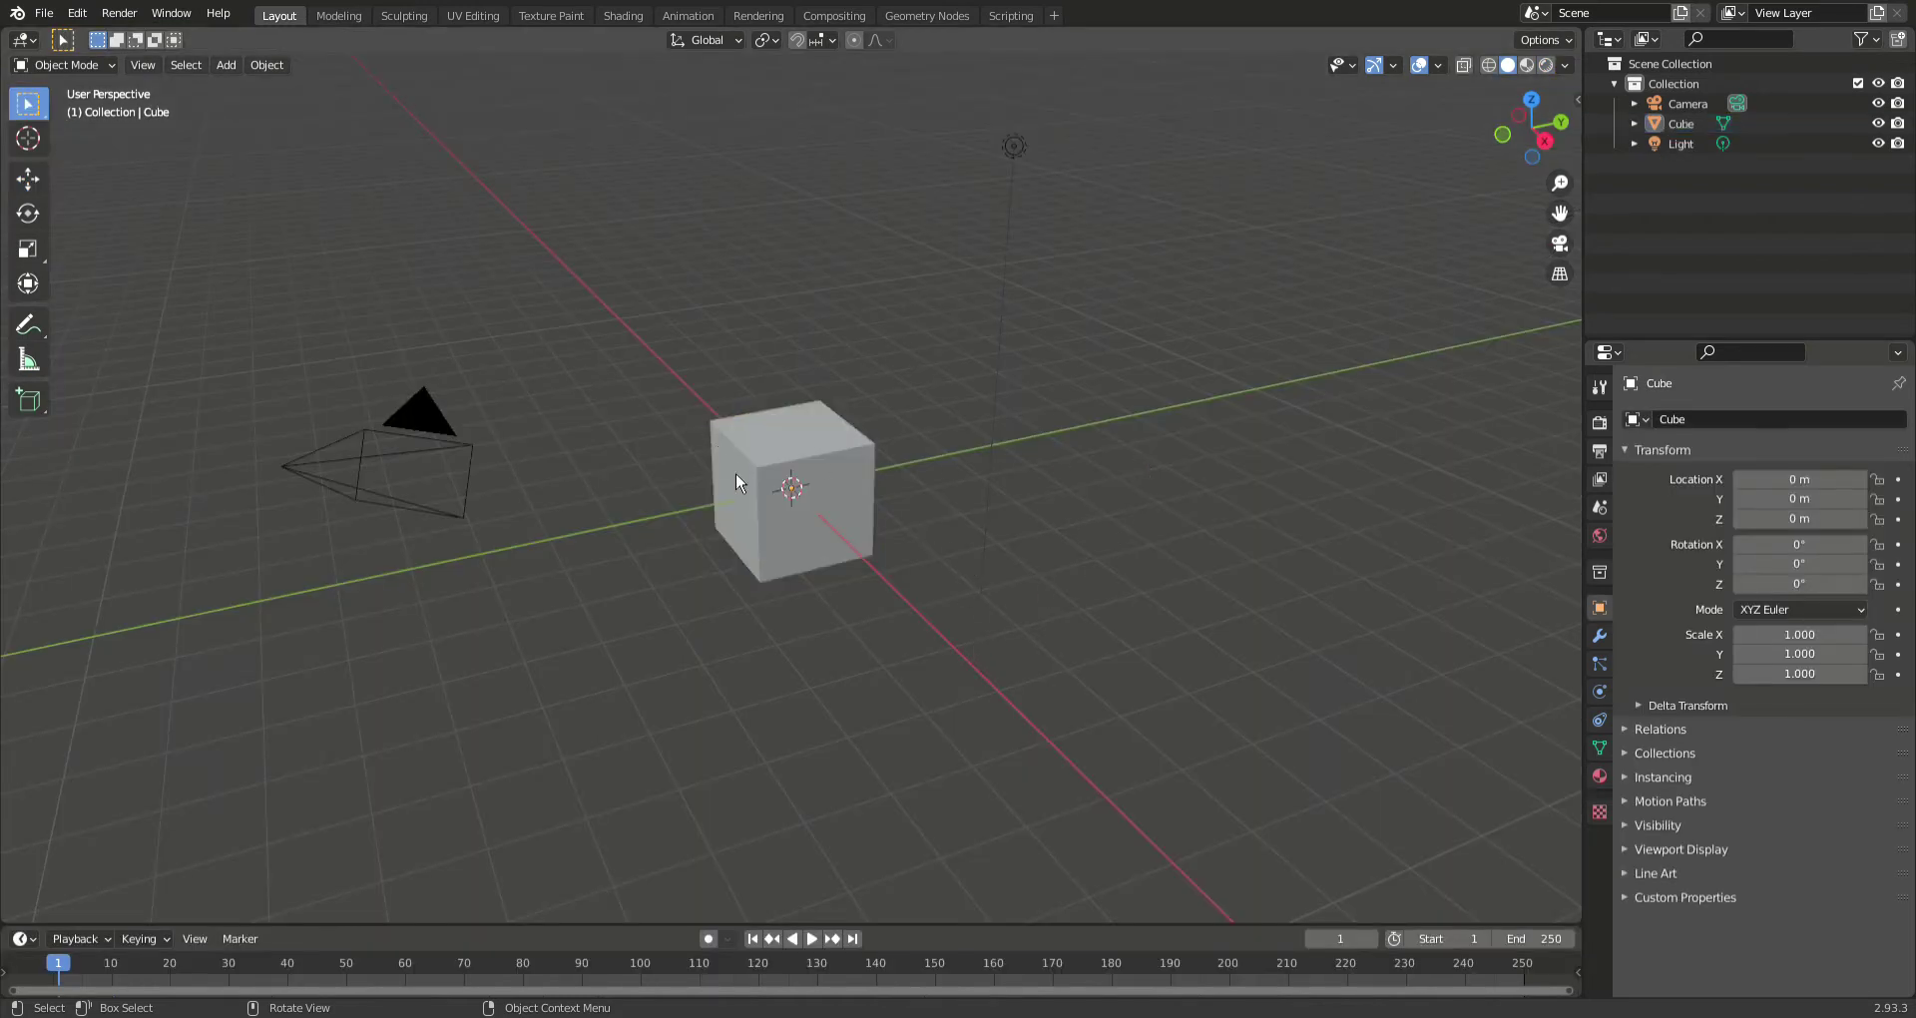
- Delete the default cube from the new scene
click(736, 472)
key(x)
click(736, 470)
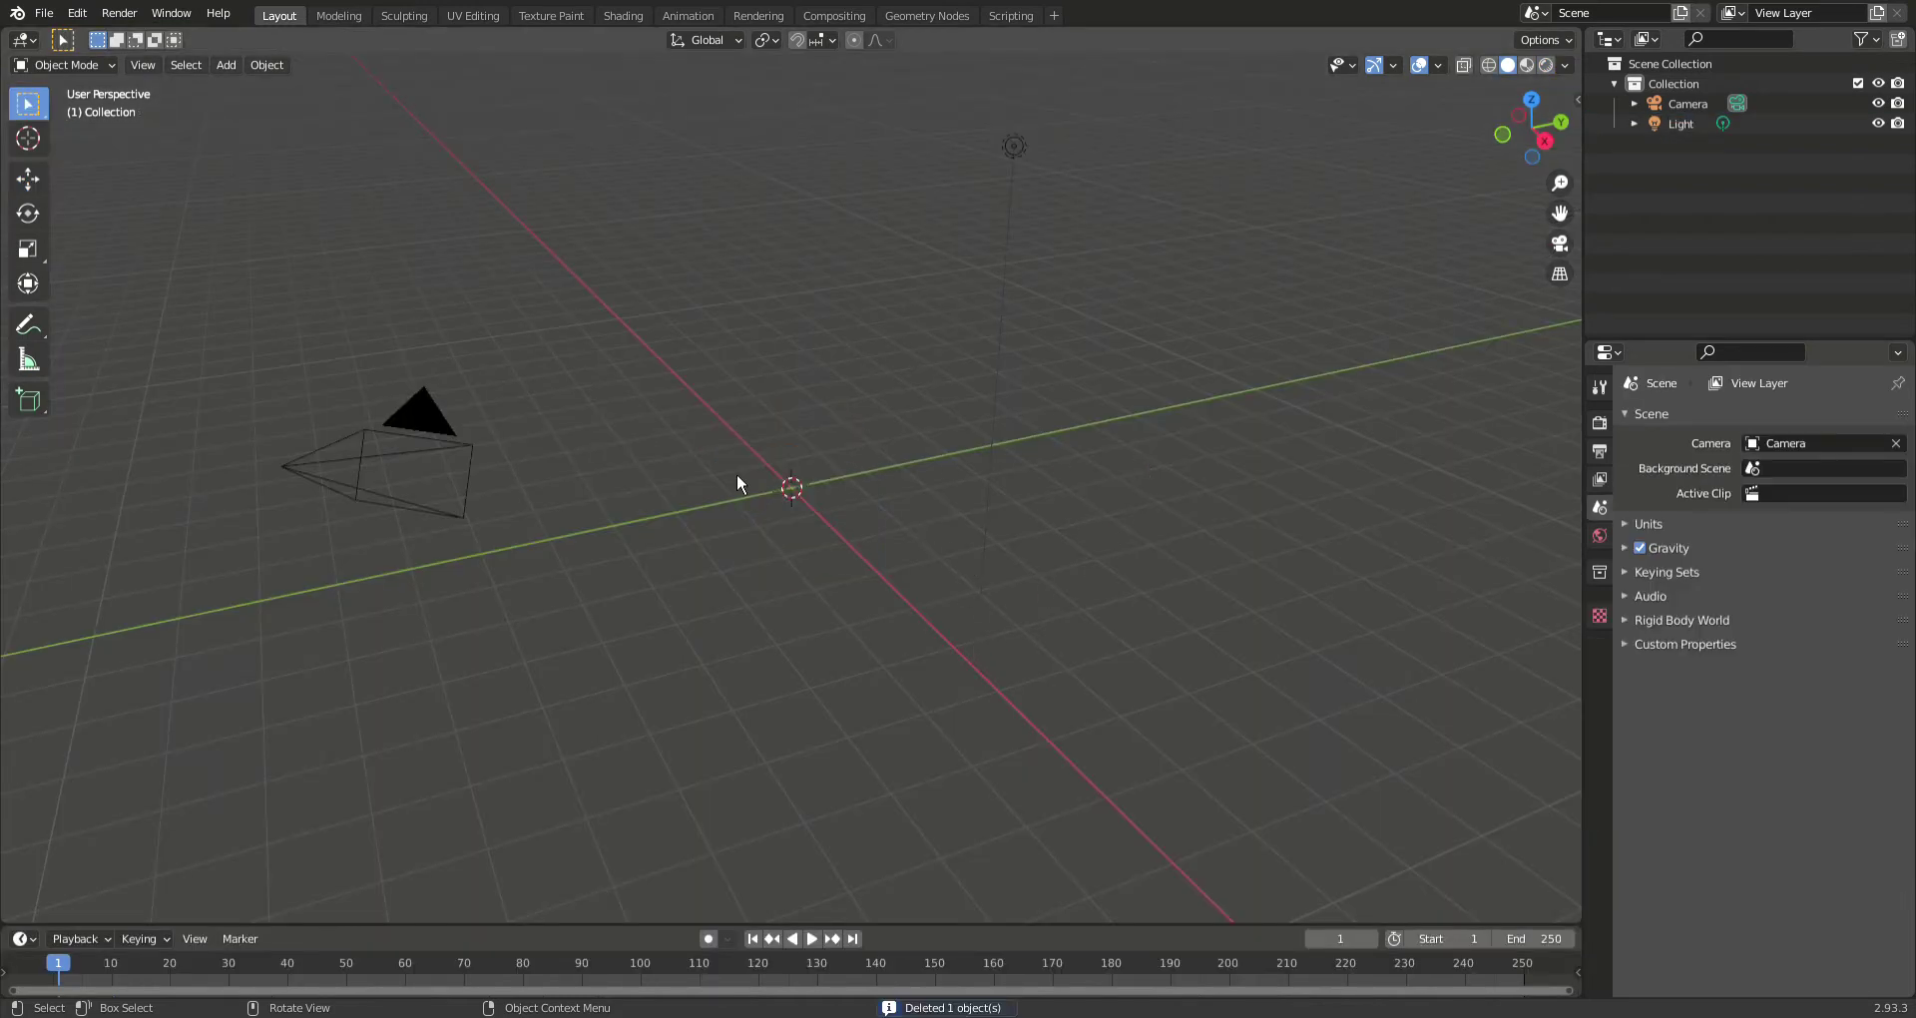
- Add a plane mesh at the origin and scale it up to about 4.72
key(shift+a)
key(Escape)
key(shift+a)
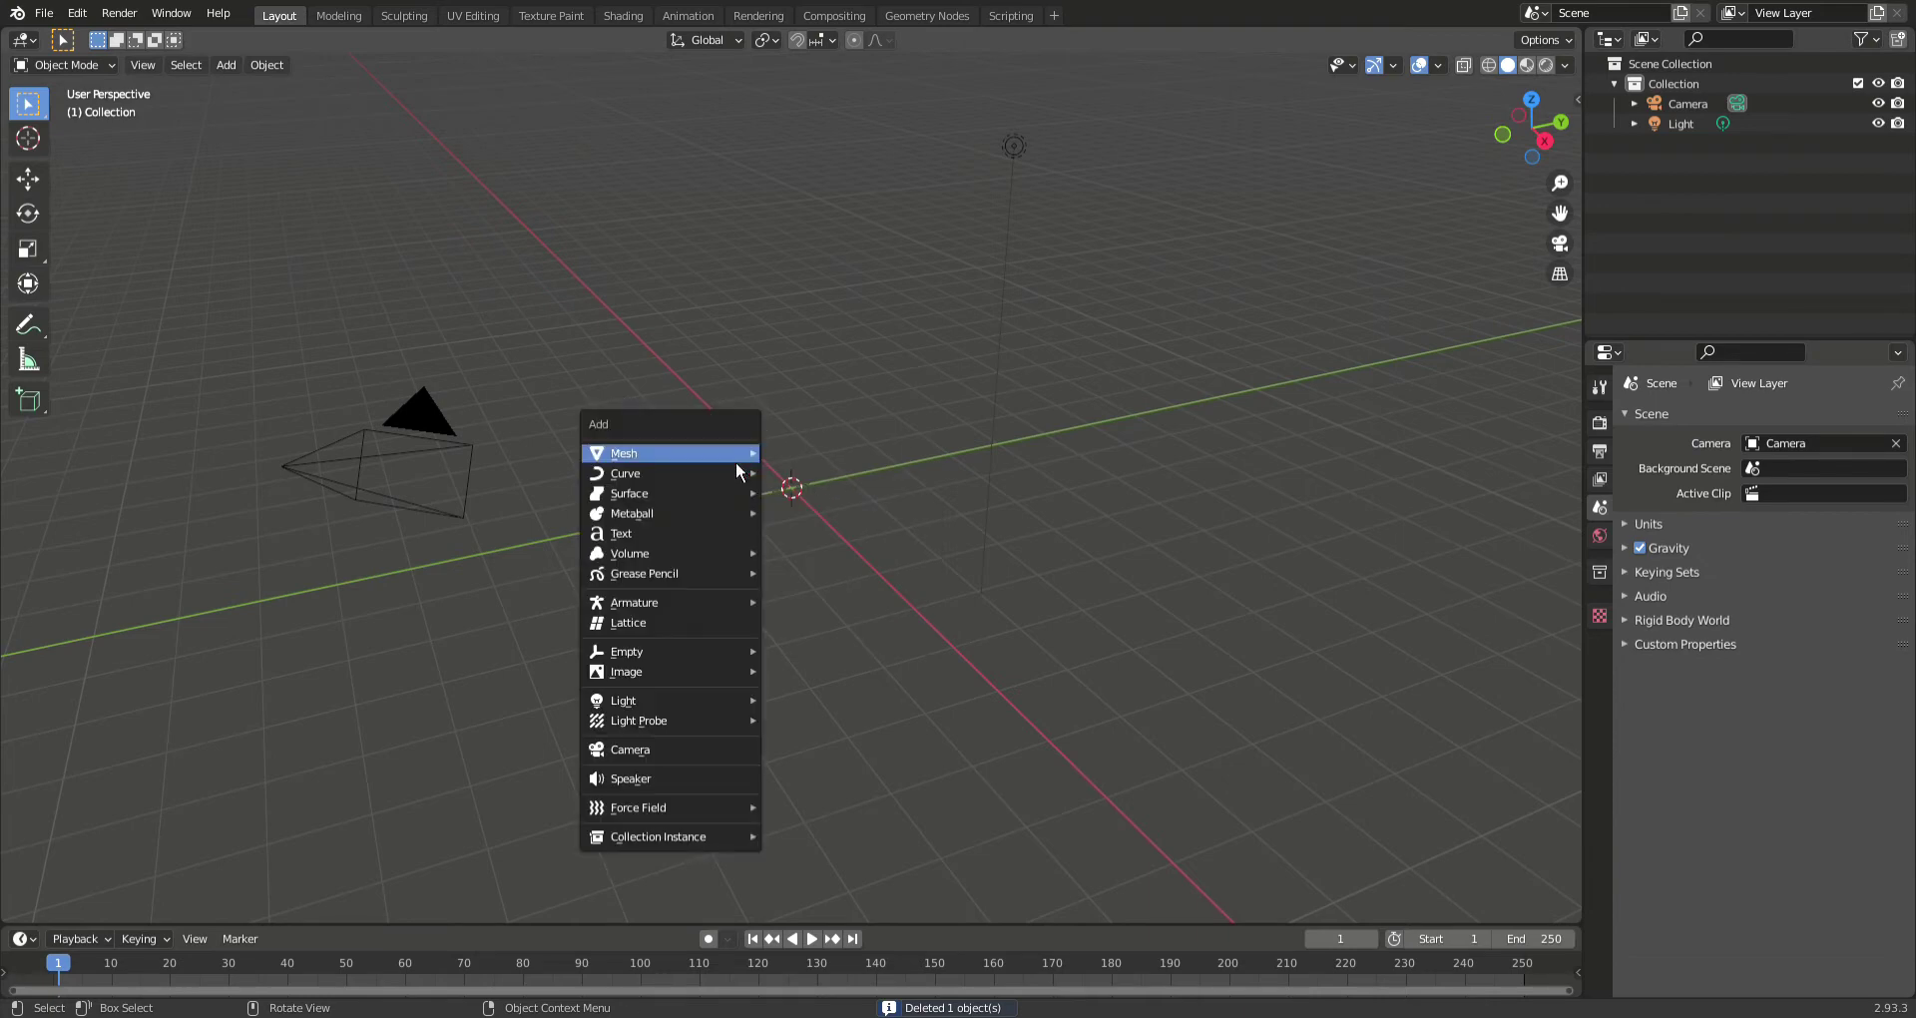
click(799, 454)
key(s)
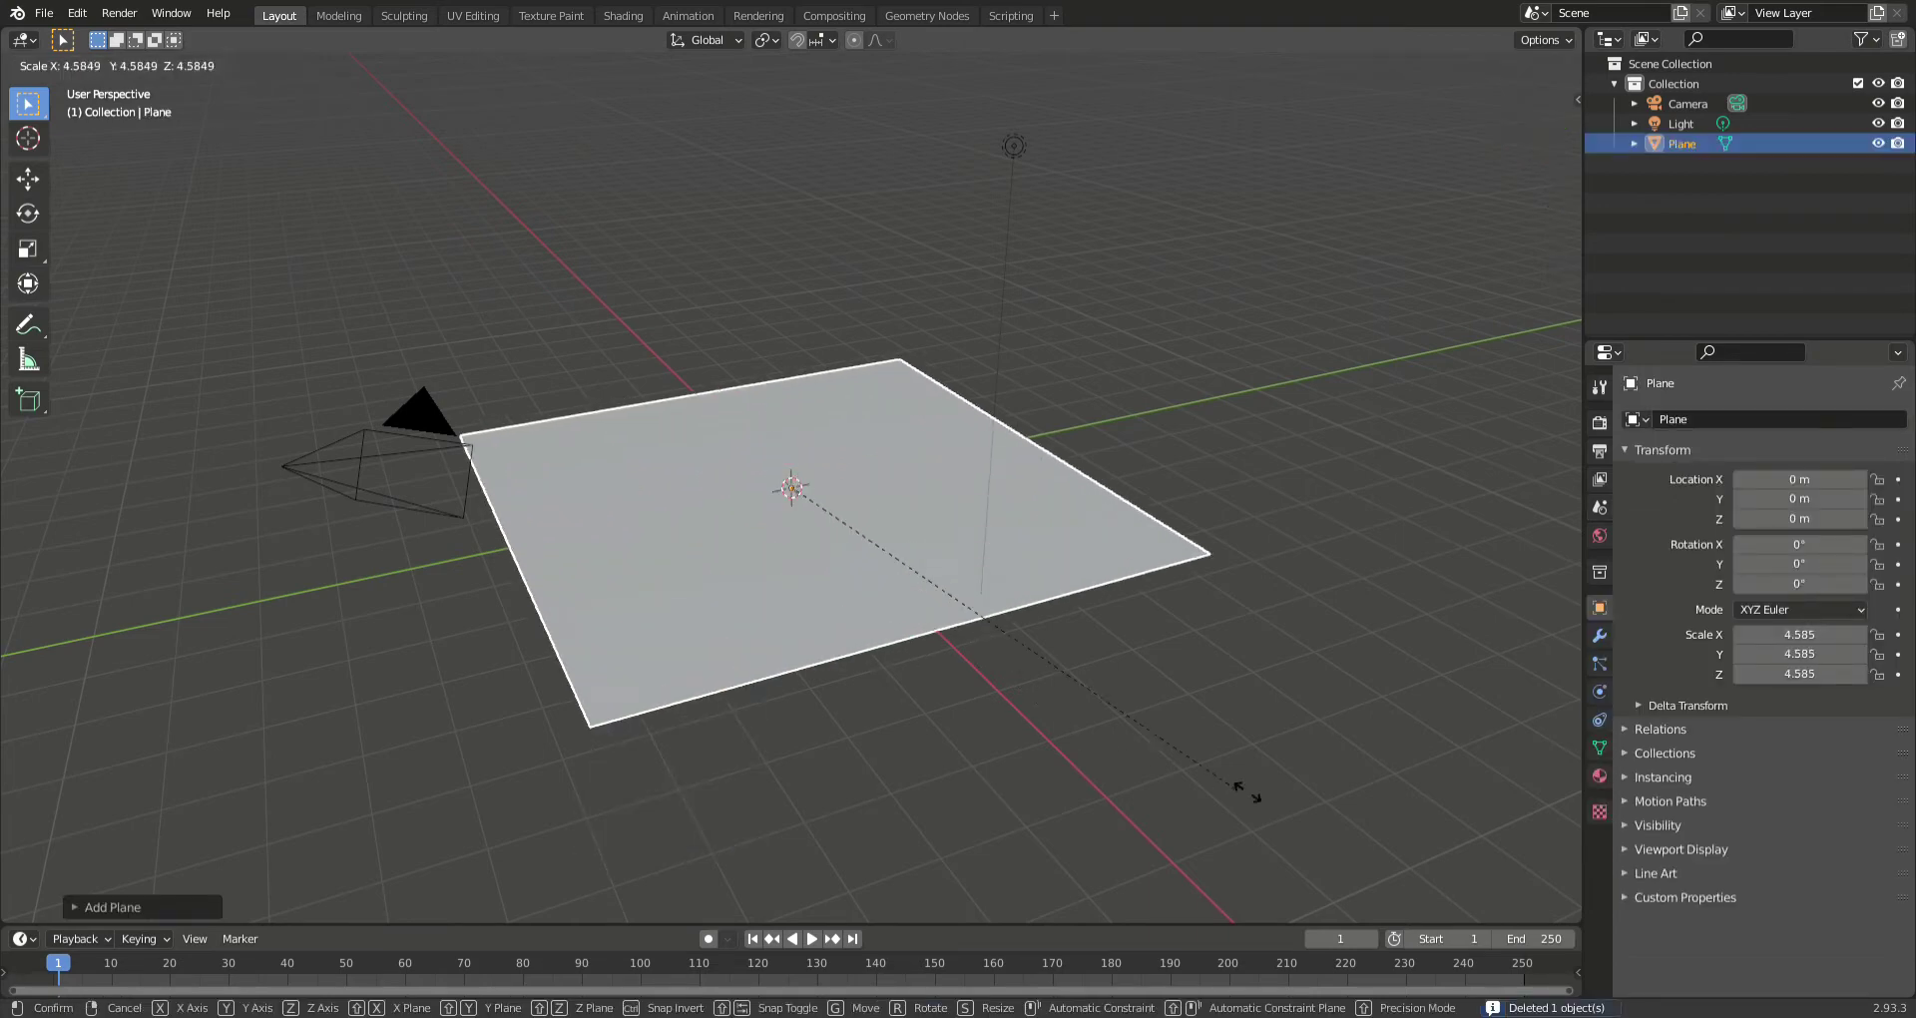
click(1248, 800)
- Add a cylinder at the origin and raise it along Z to about 1.05 m so it stands above the plane
scroll(822, 508, up, 1)
key(shift+a)
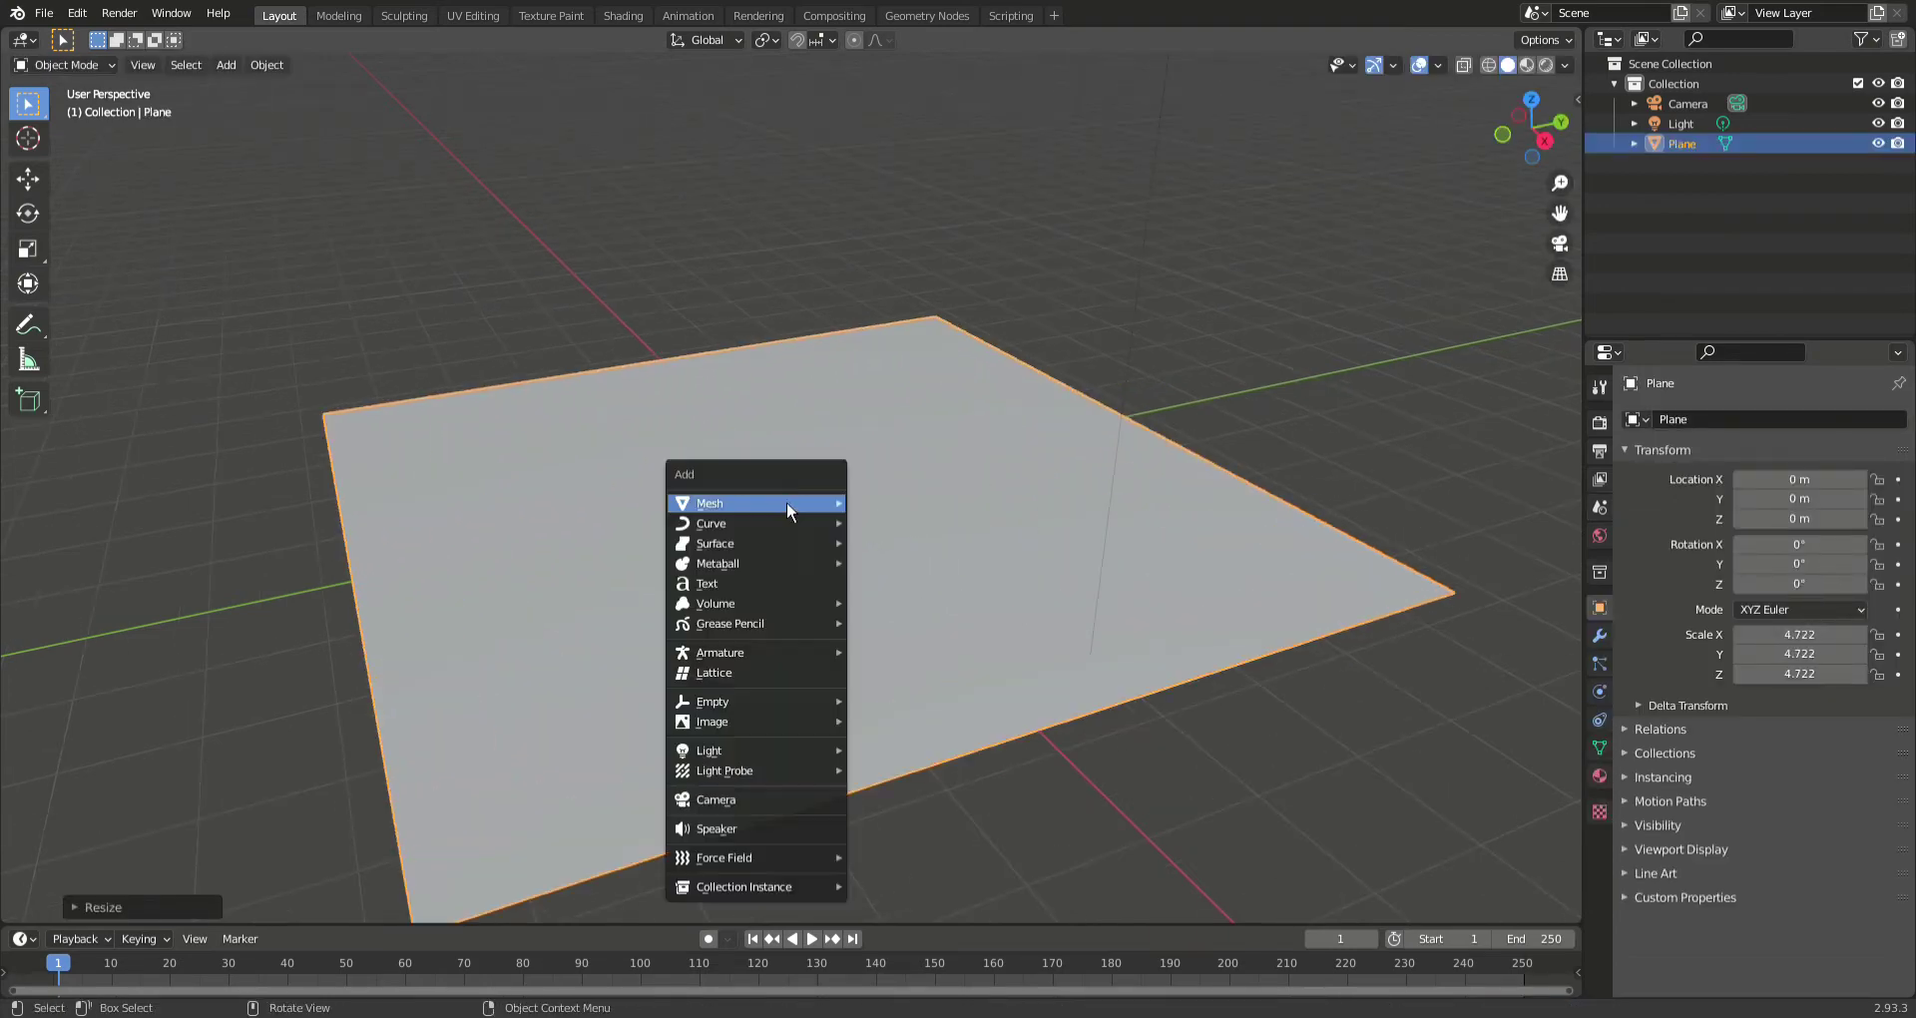
mouse_move(820, 512)
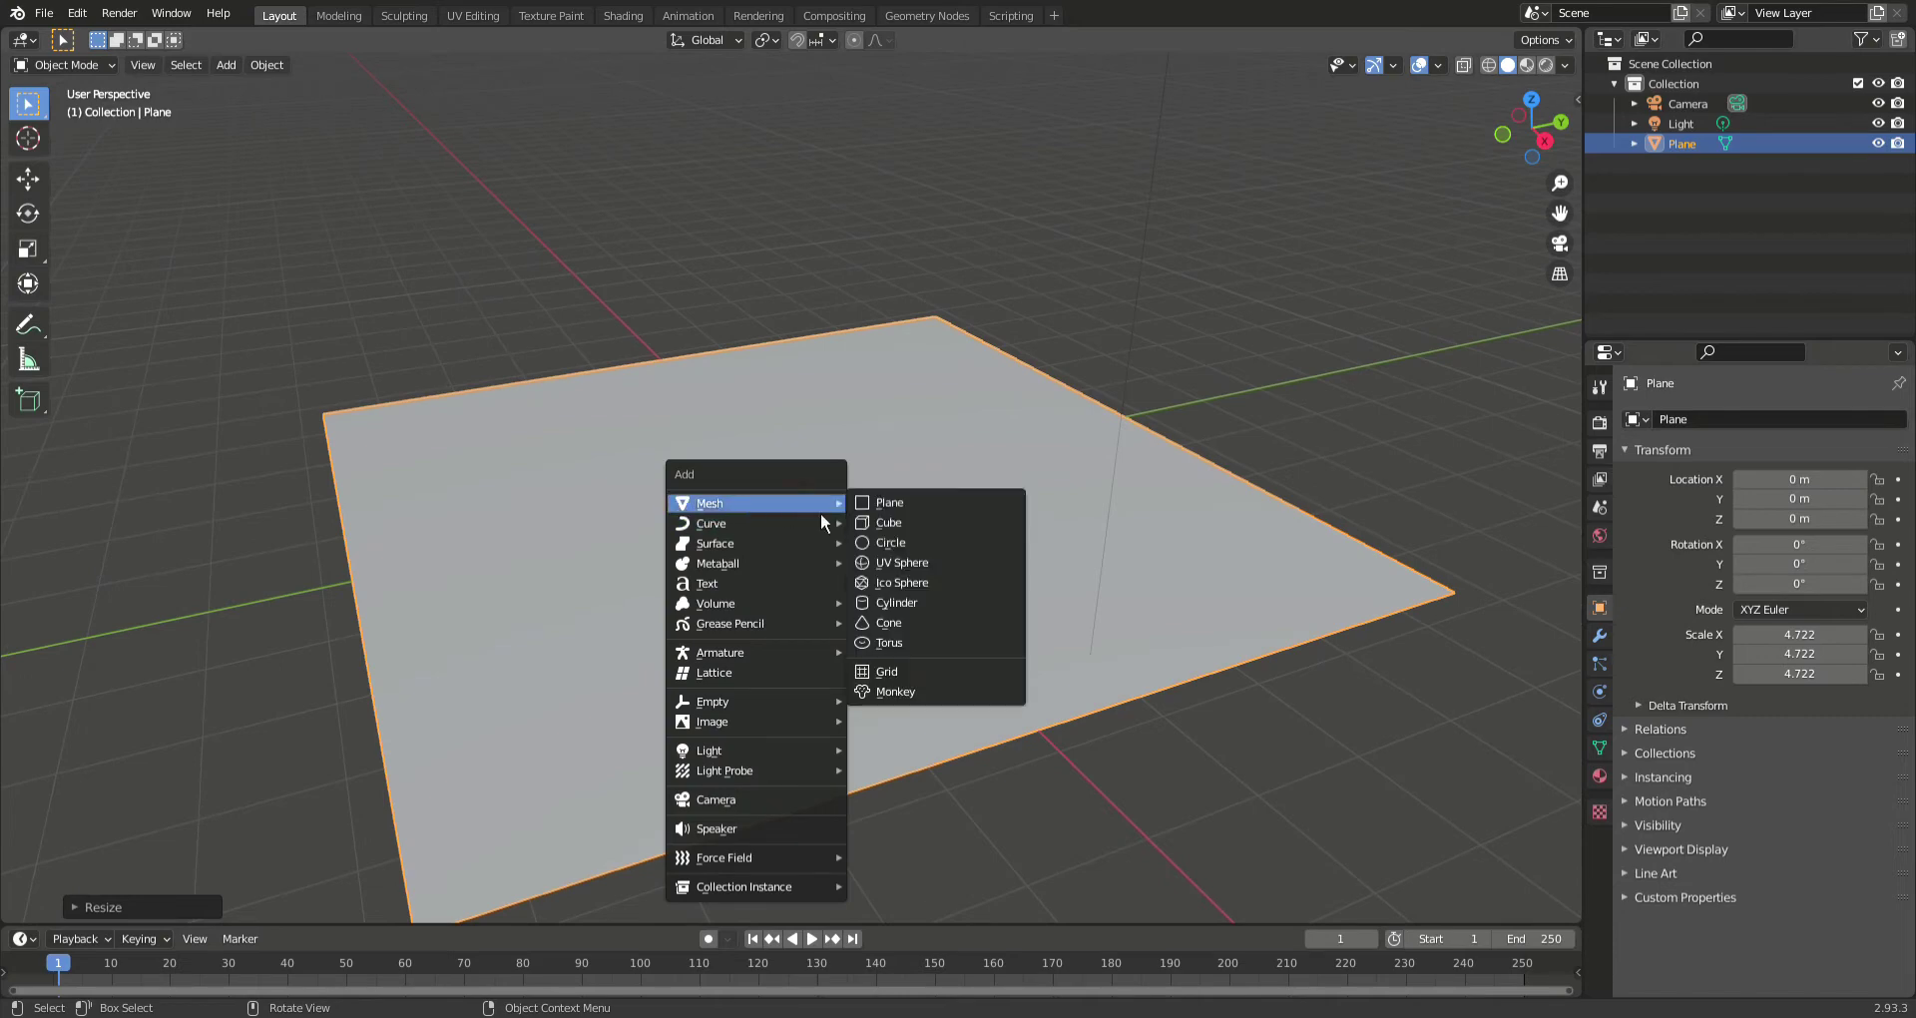
click(910, 605)
scroll(896, 630, up, 3)
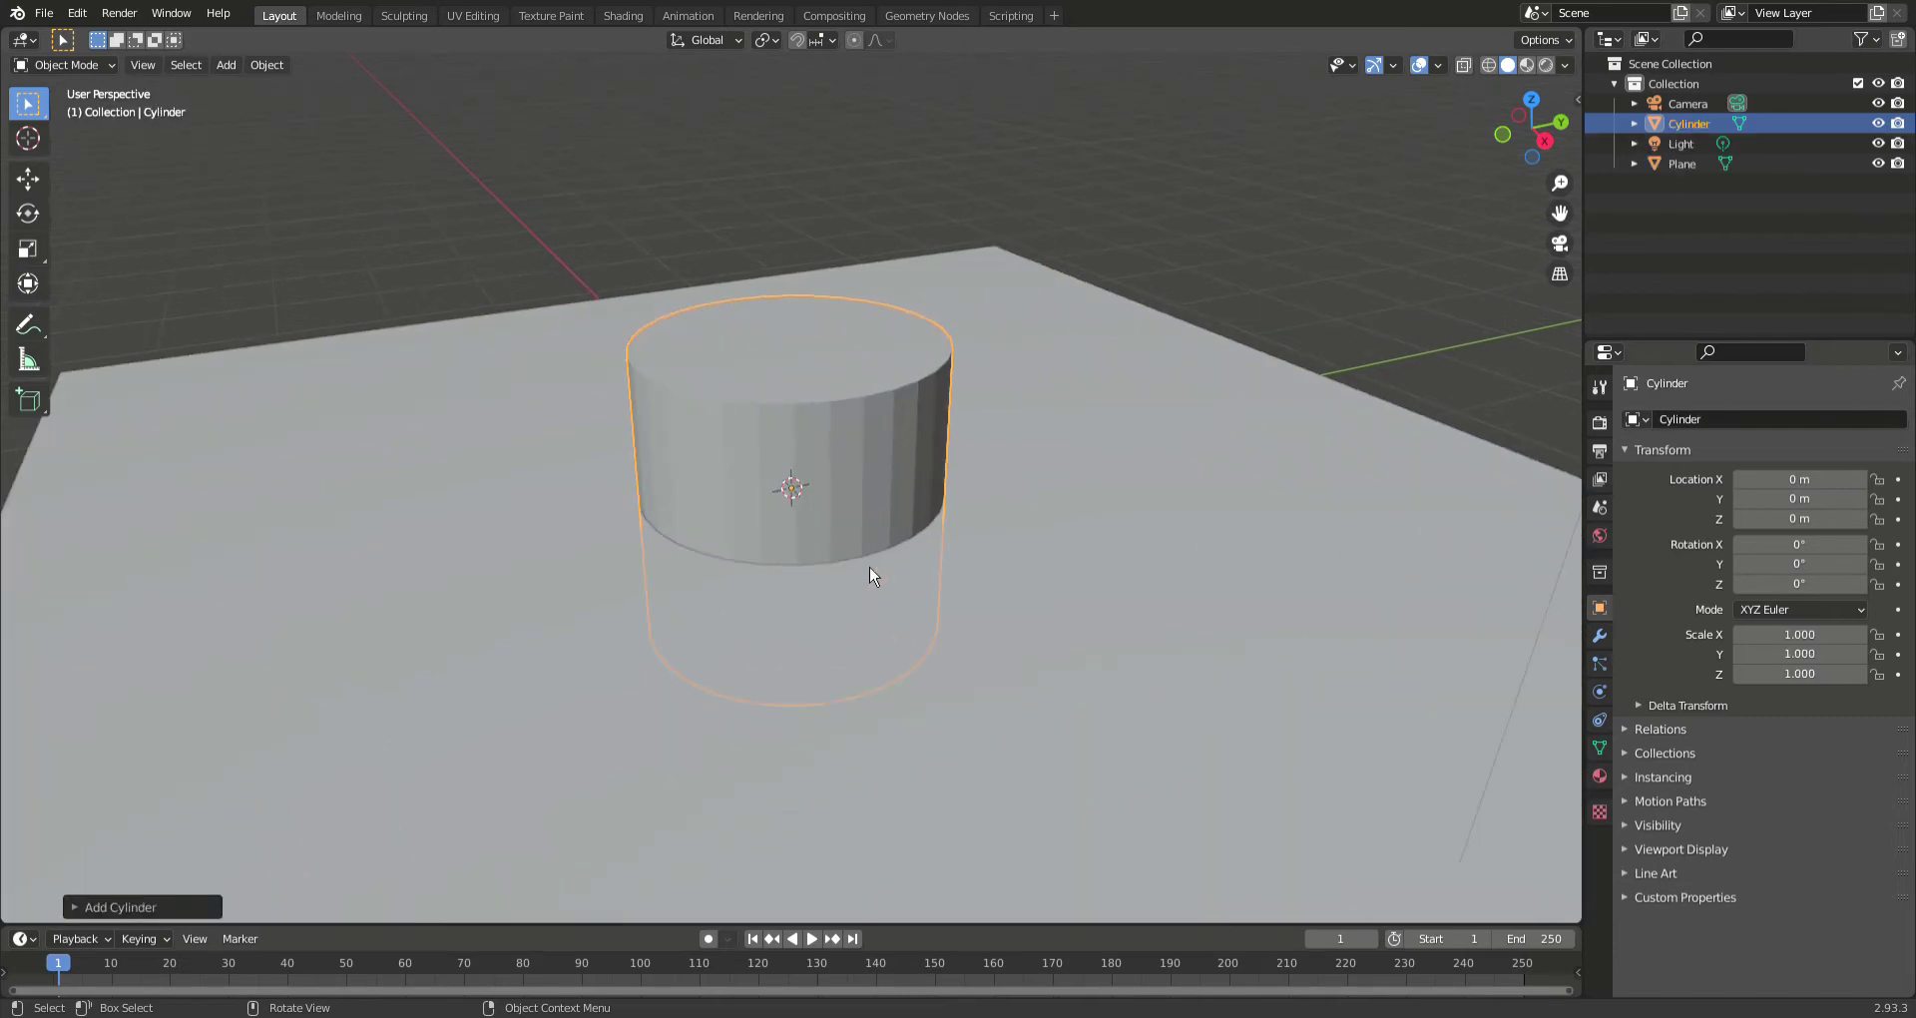
scroll(872, 560, down, 3)
key(g)
key(z)
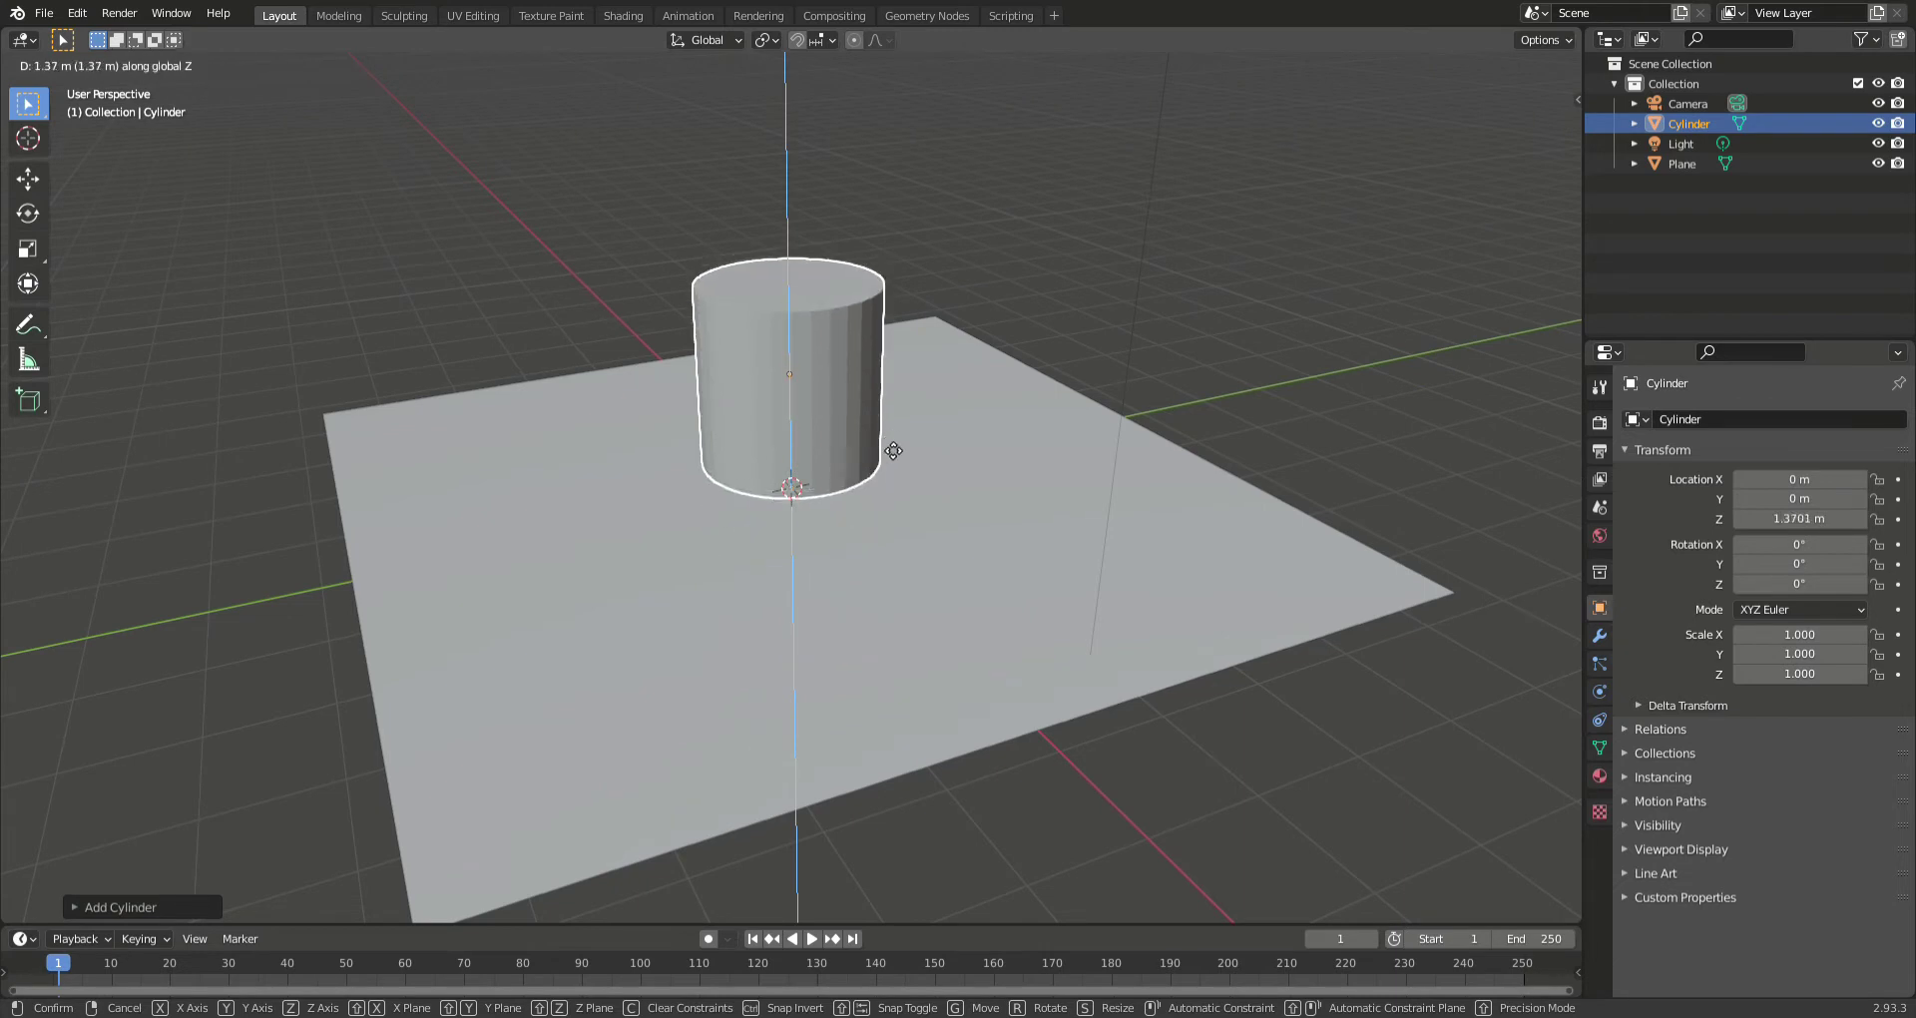
click(893, 472)
key(KP_1)
scroll(796, 451, up, 4)
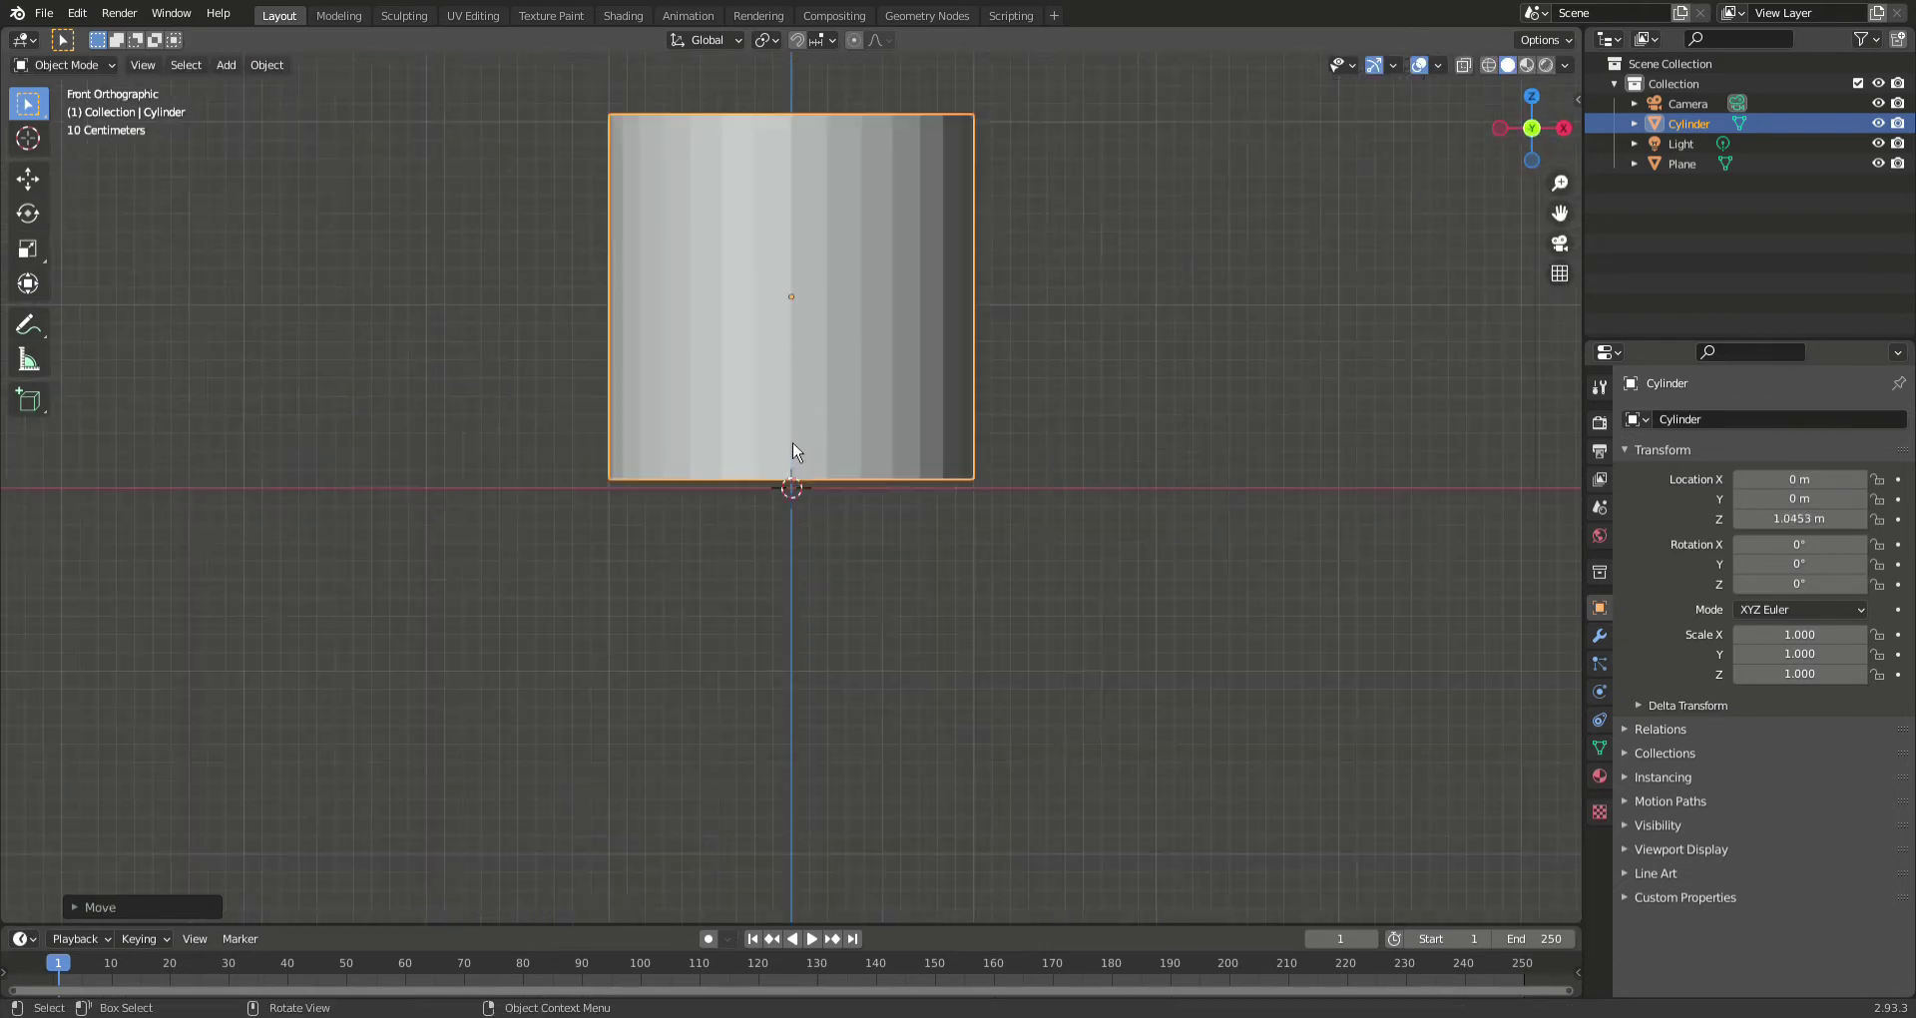
- Scale the cylinder down to about 0.607, and stretch it along Z to a scale of about 1.002
scroll(859, 462, down, 2)
scroll(988, 429, down, 2)
key(s)
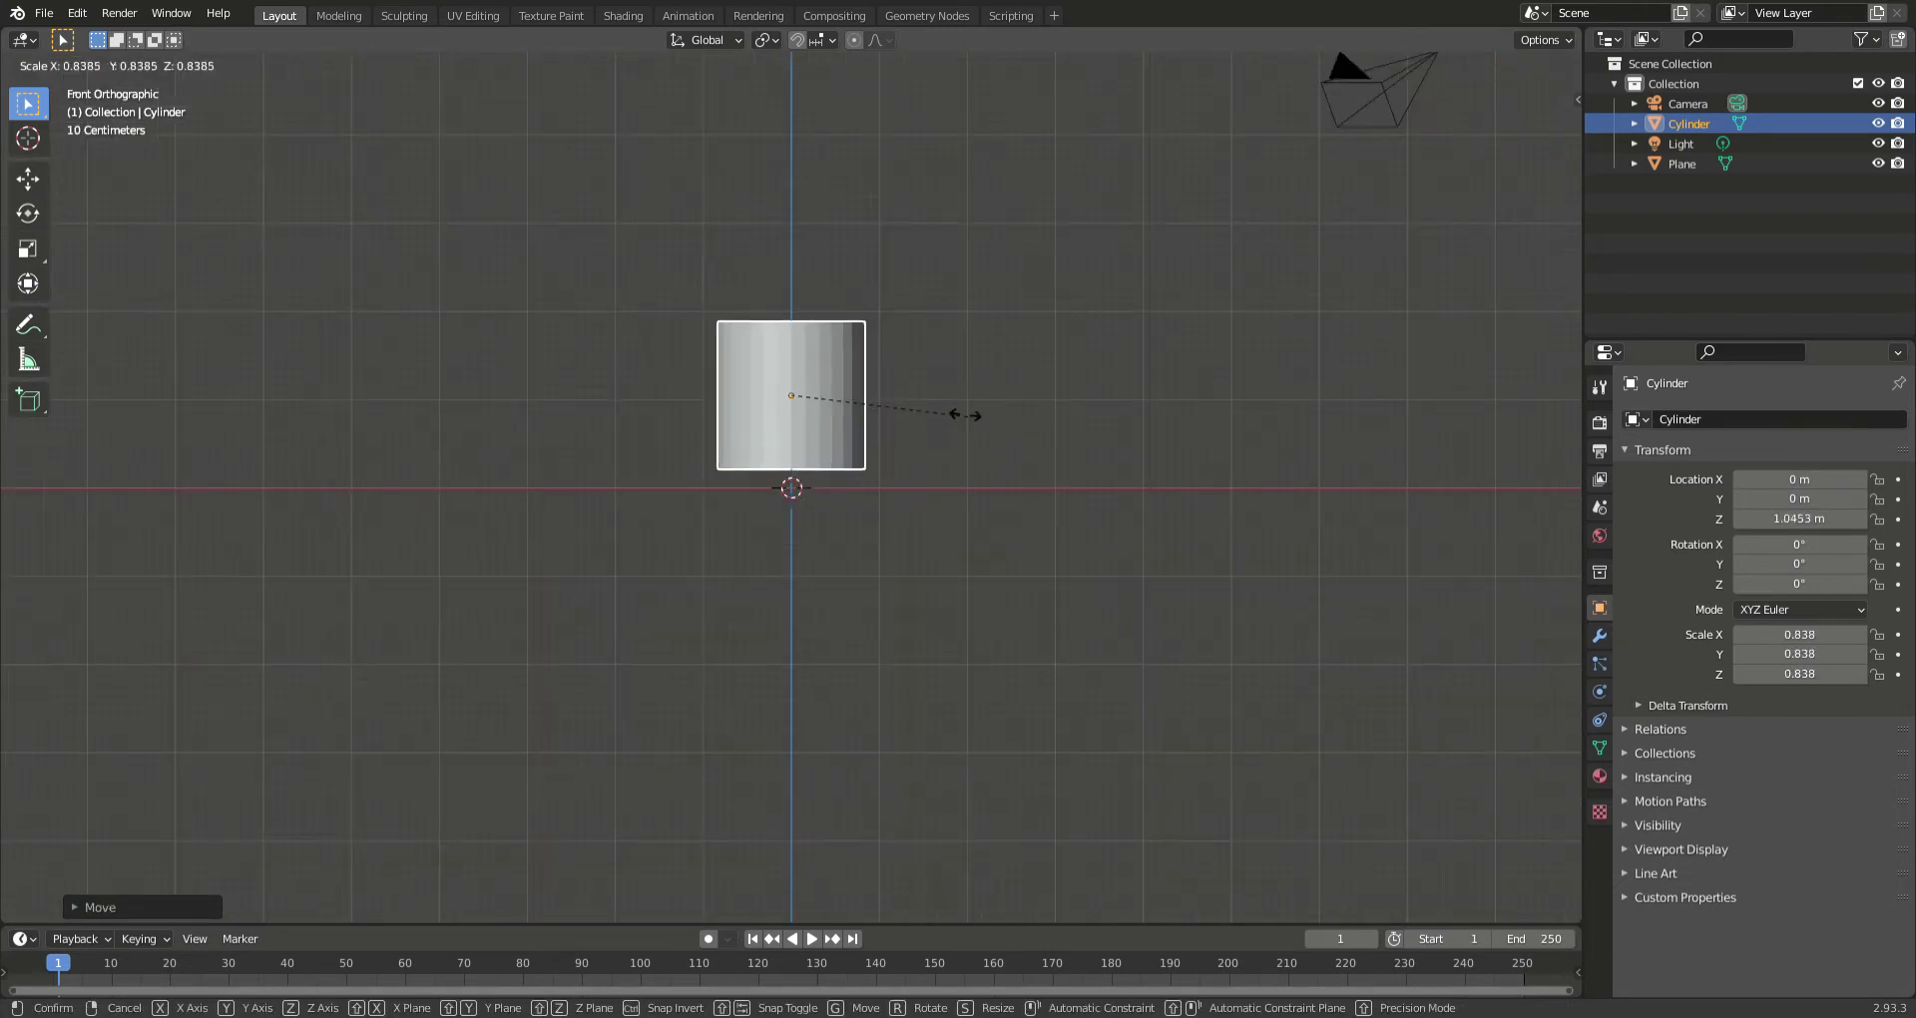
key(z)
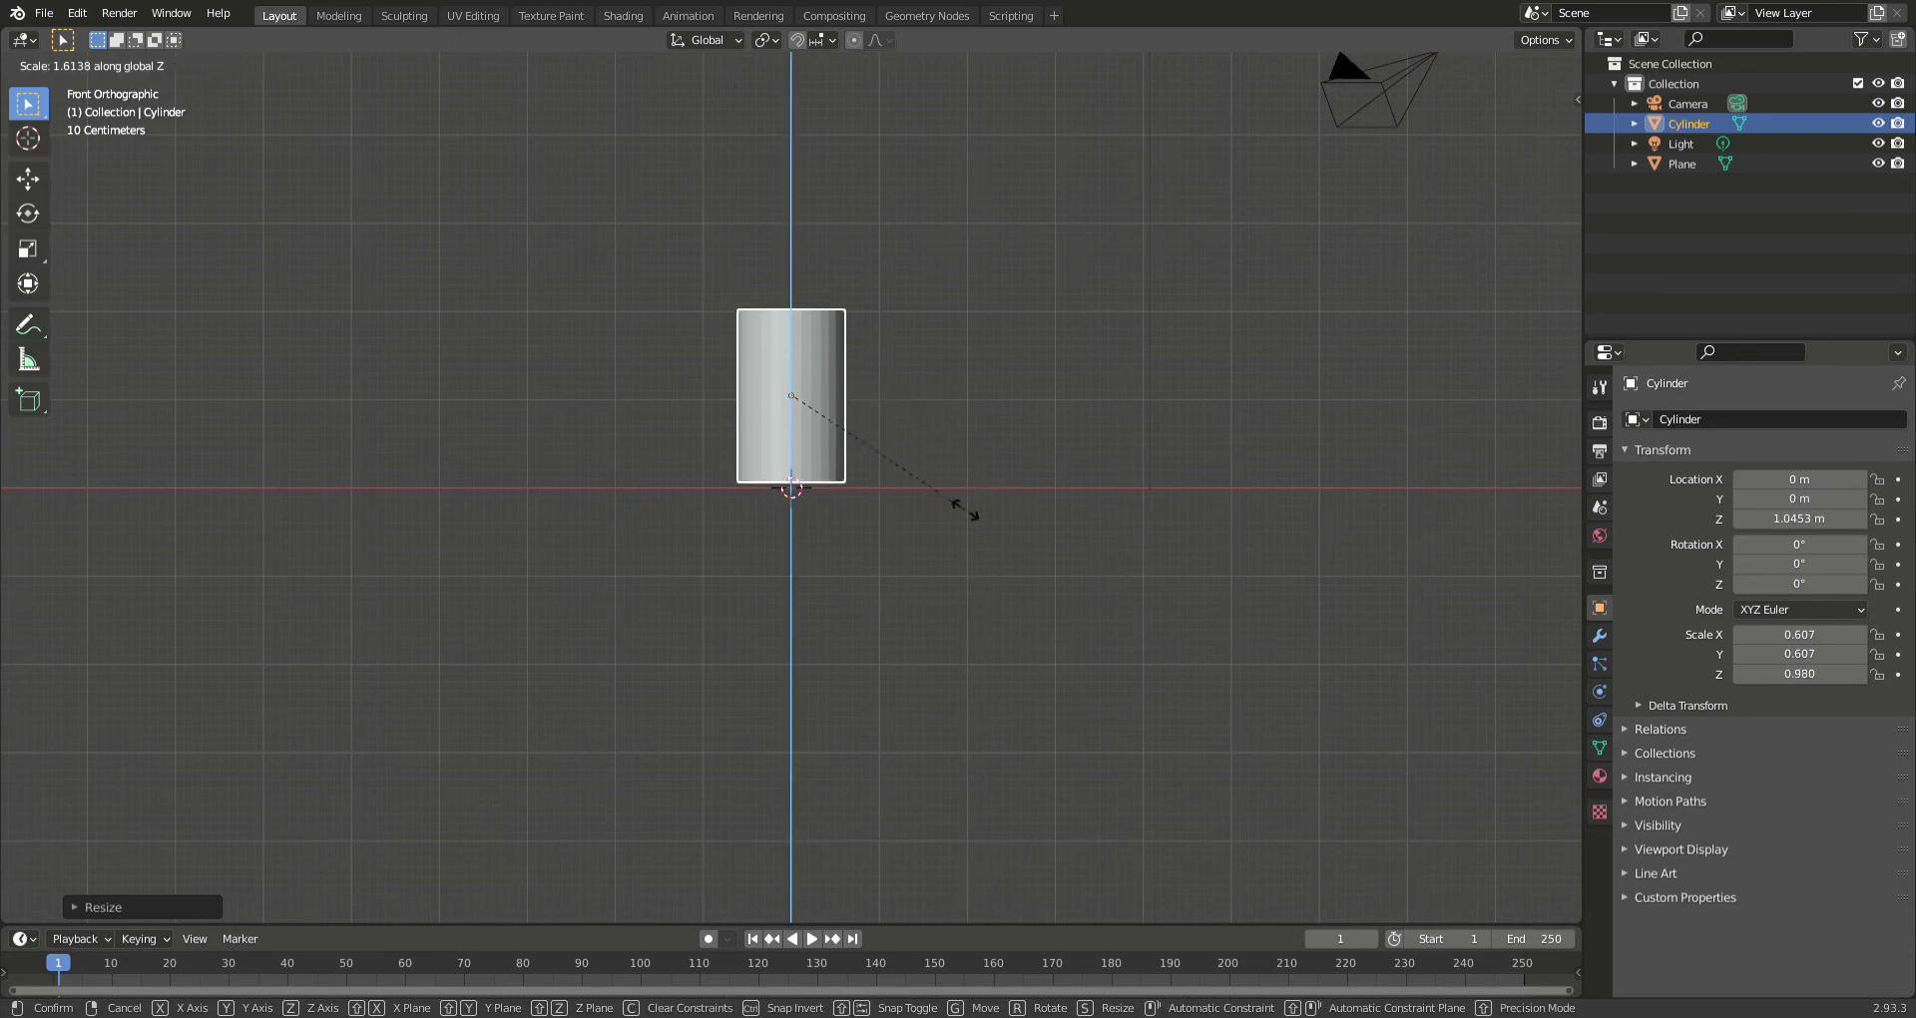
click(968, 514)
scroll(898, 421, up, 2)
middle_drag(898, 421, 967, 521)
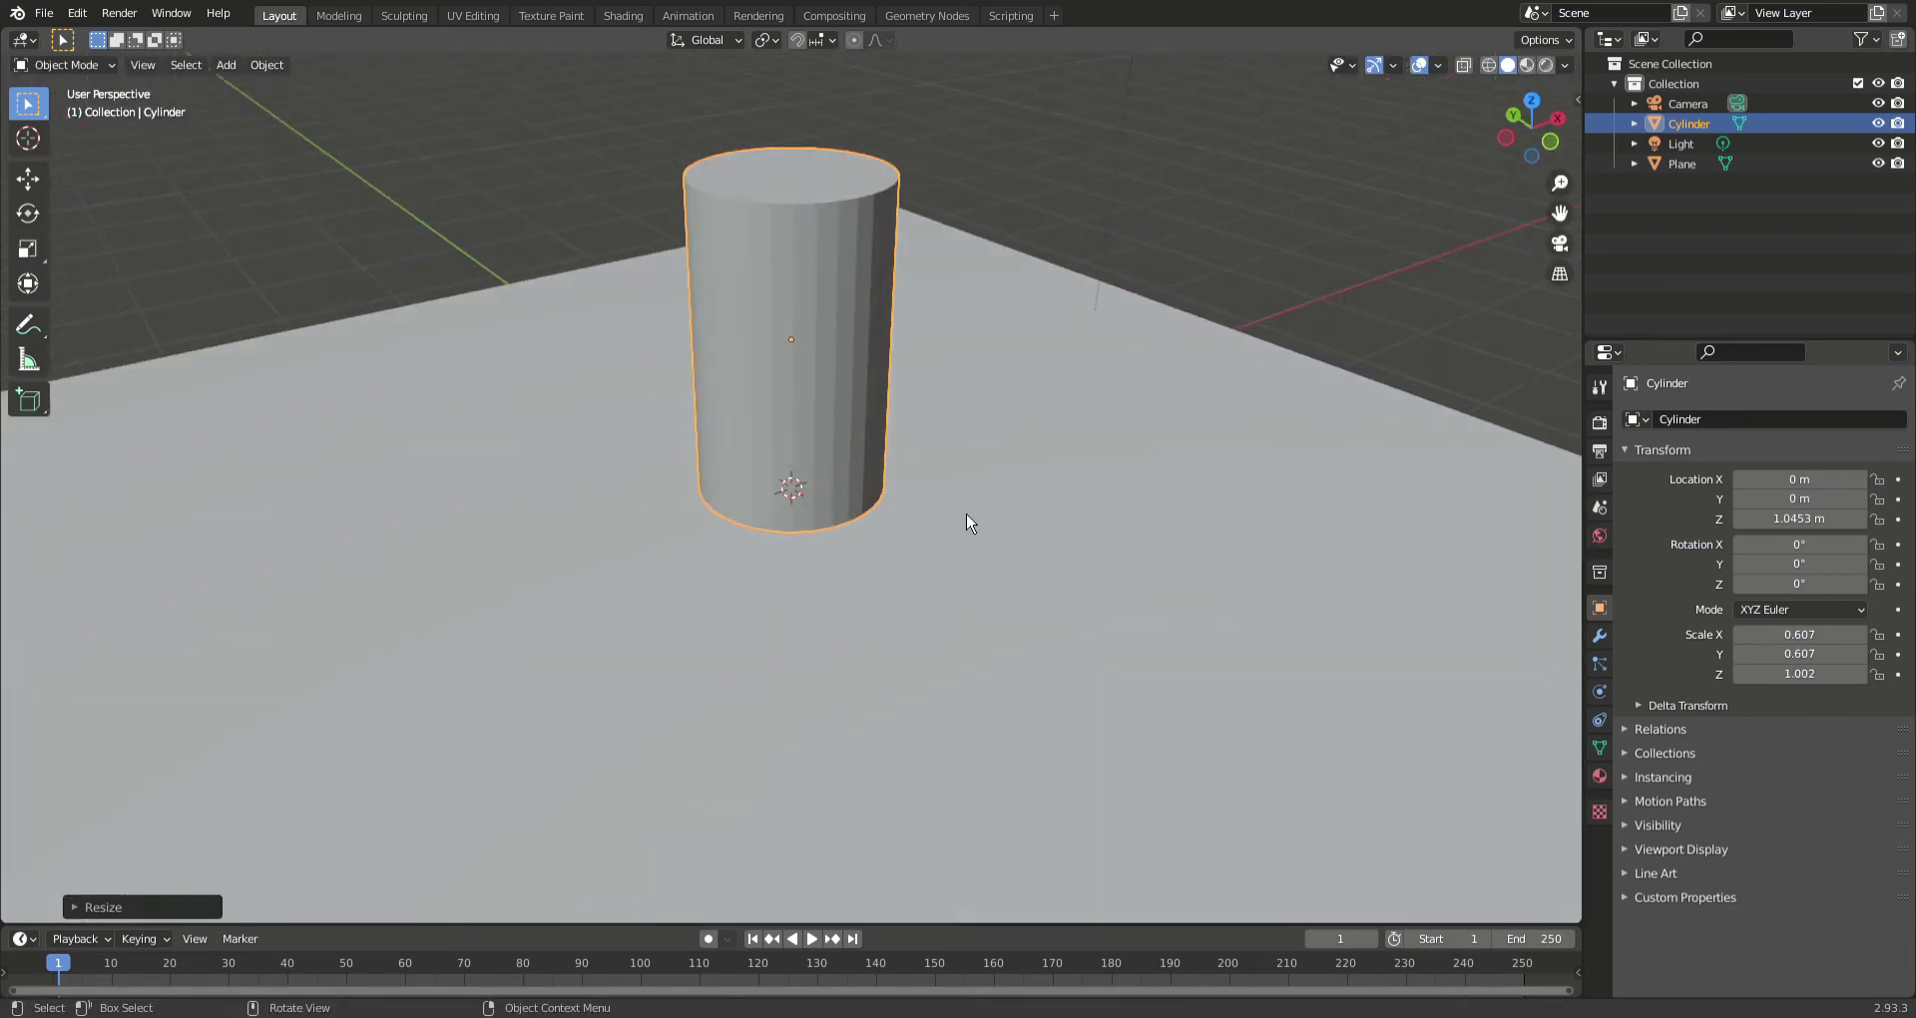
- Shorten the cylinder to a Z scale of about 0.932 and lower it to about 0.952 m in Z, just above the ground
key(KP_1)
scroll(888, 486, down, 2)
key(g)
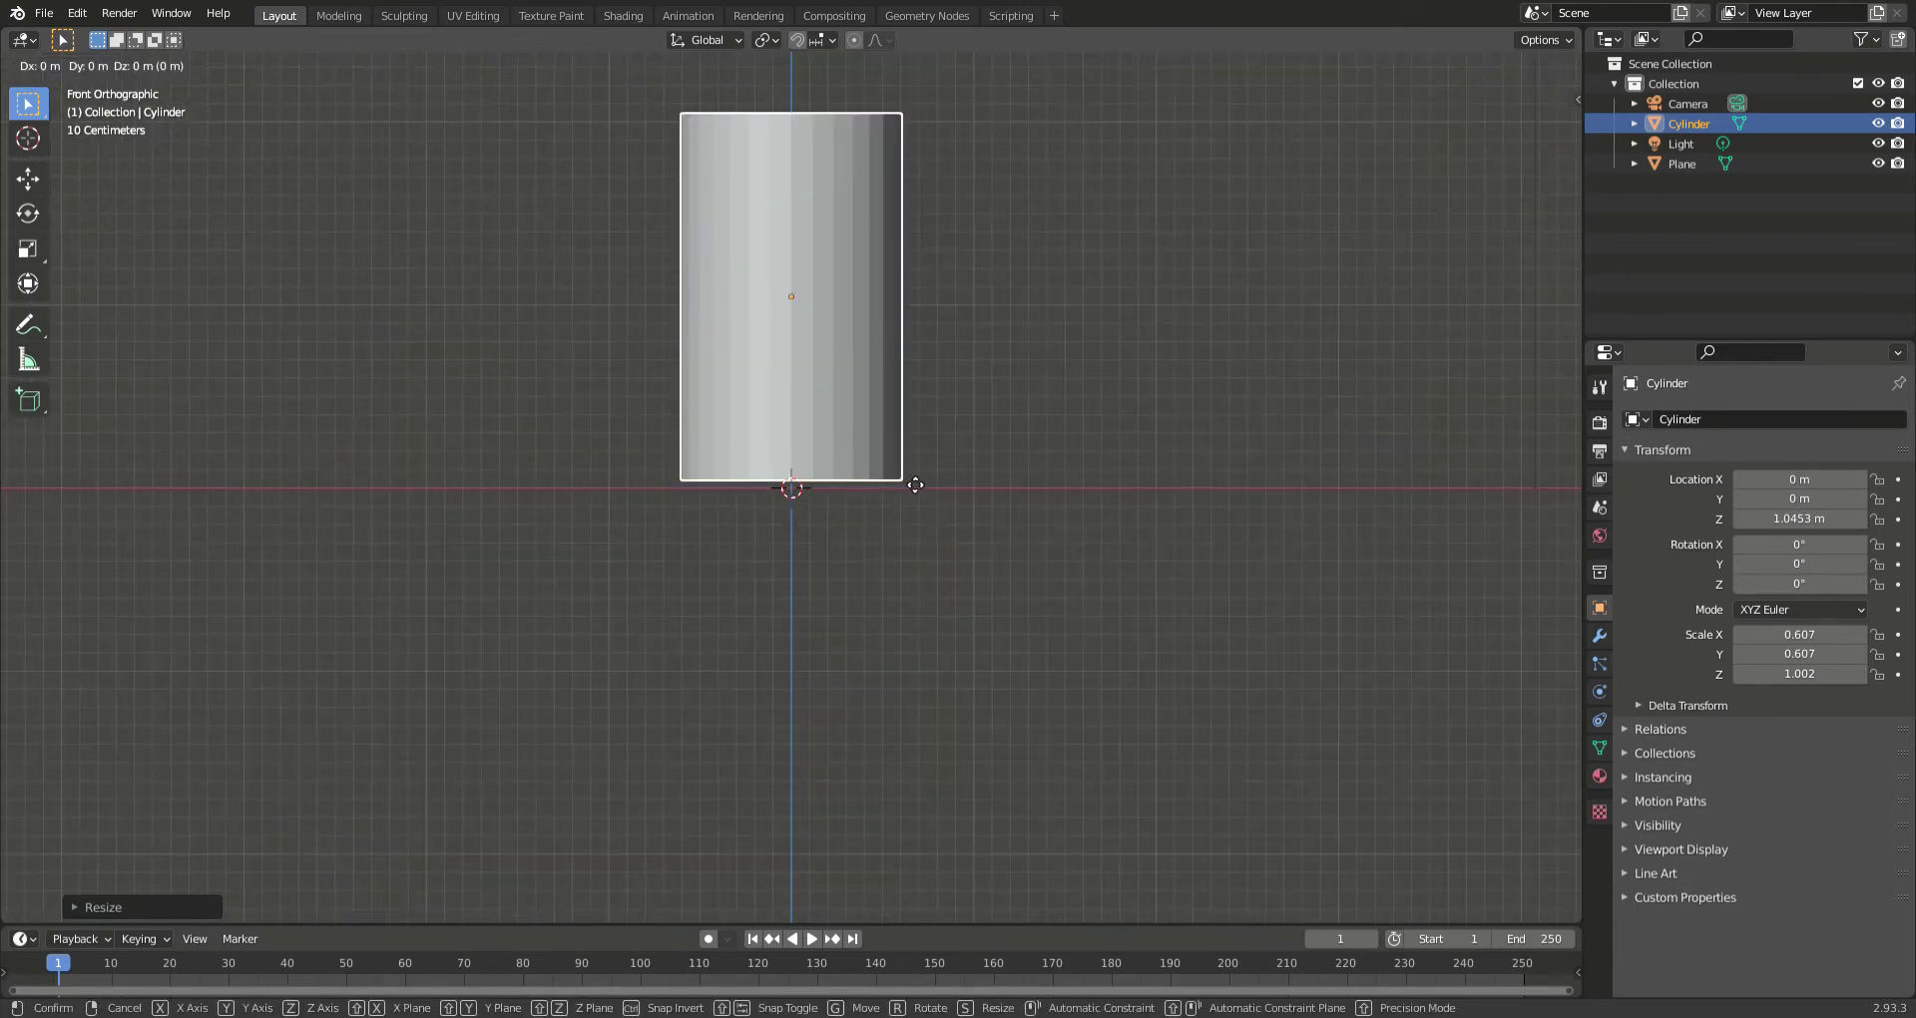
key(z)
click(917, 493)
key(s)
key(z)
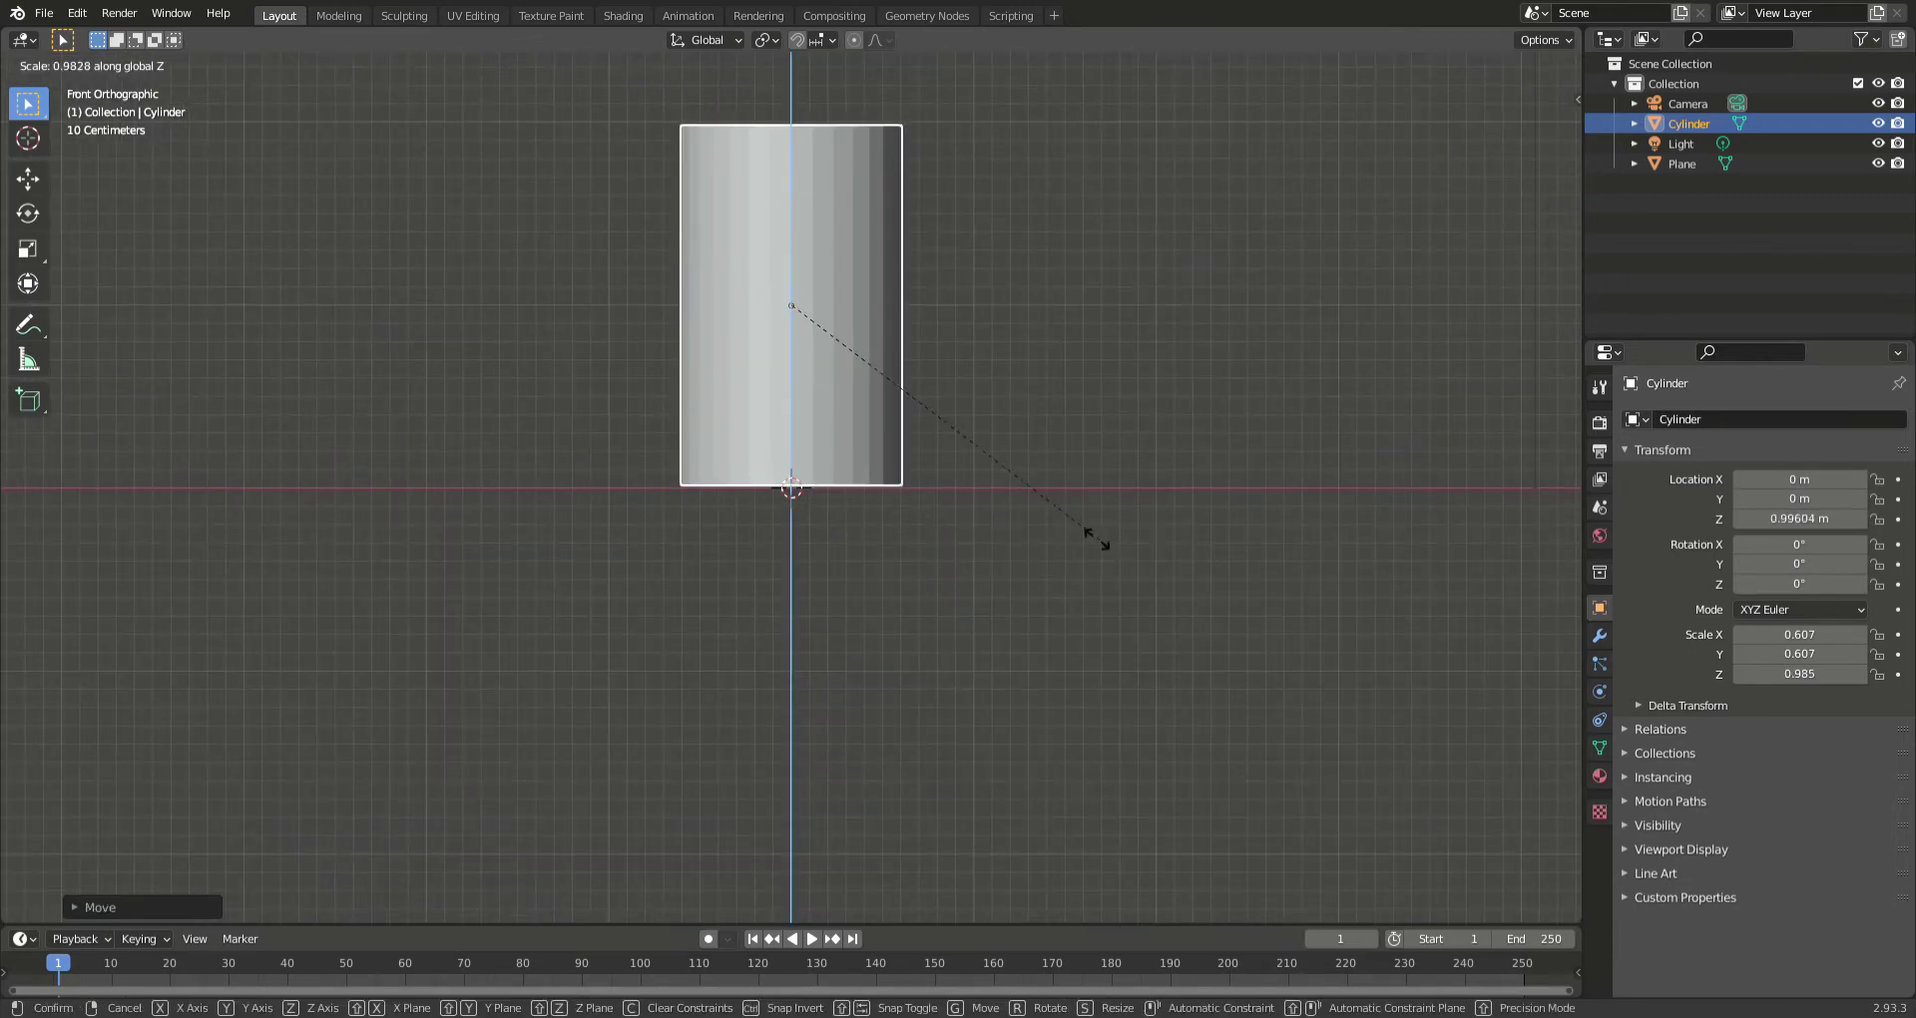
click(1073, 521)
key(g)
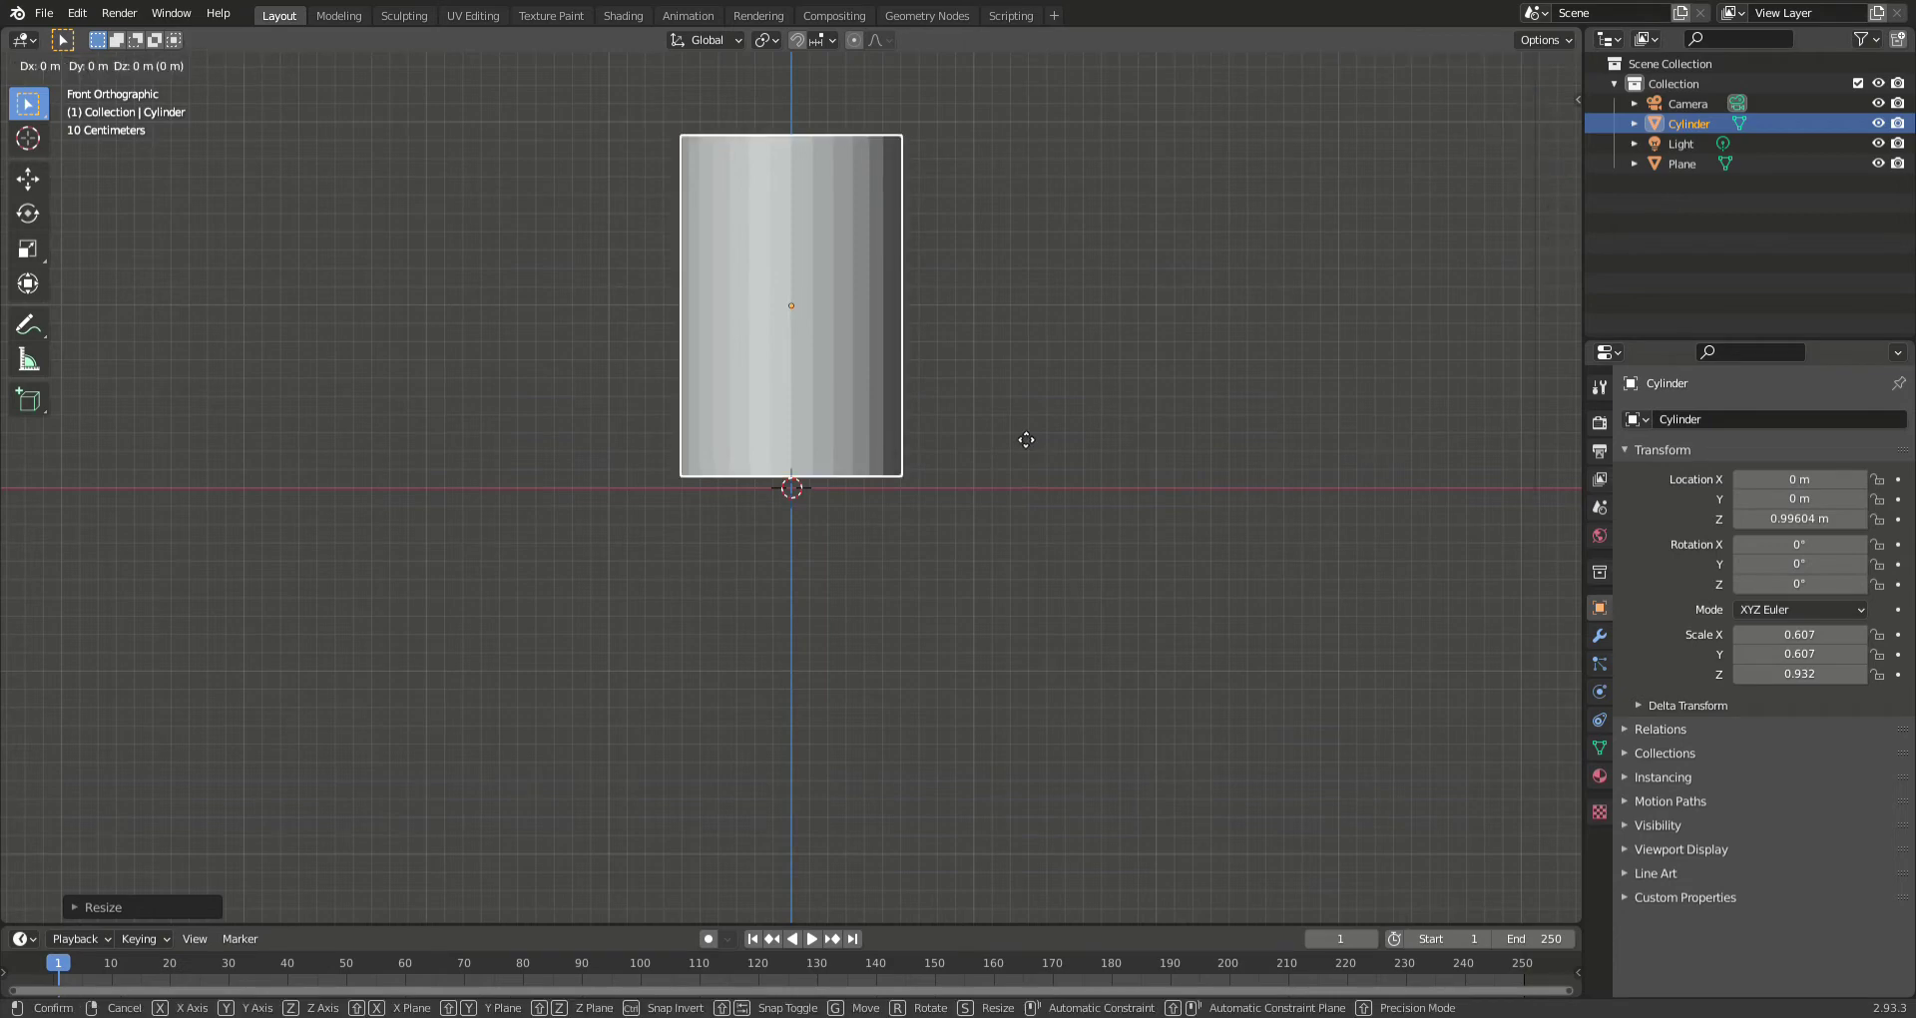
key(z)
click(1023, 445)
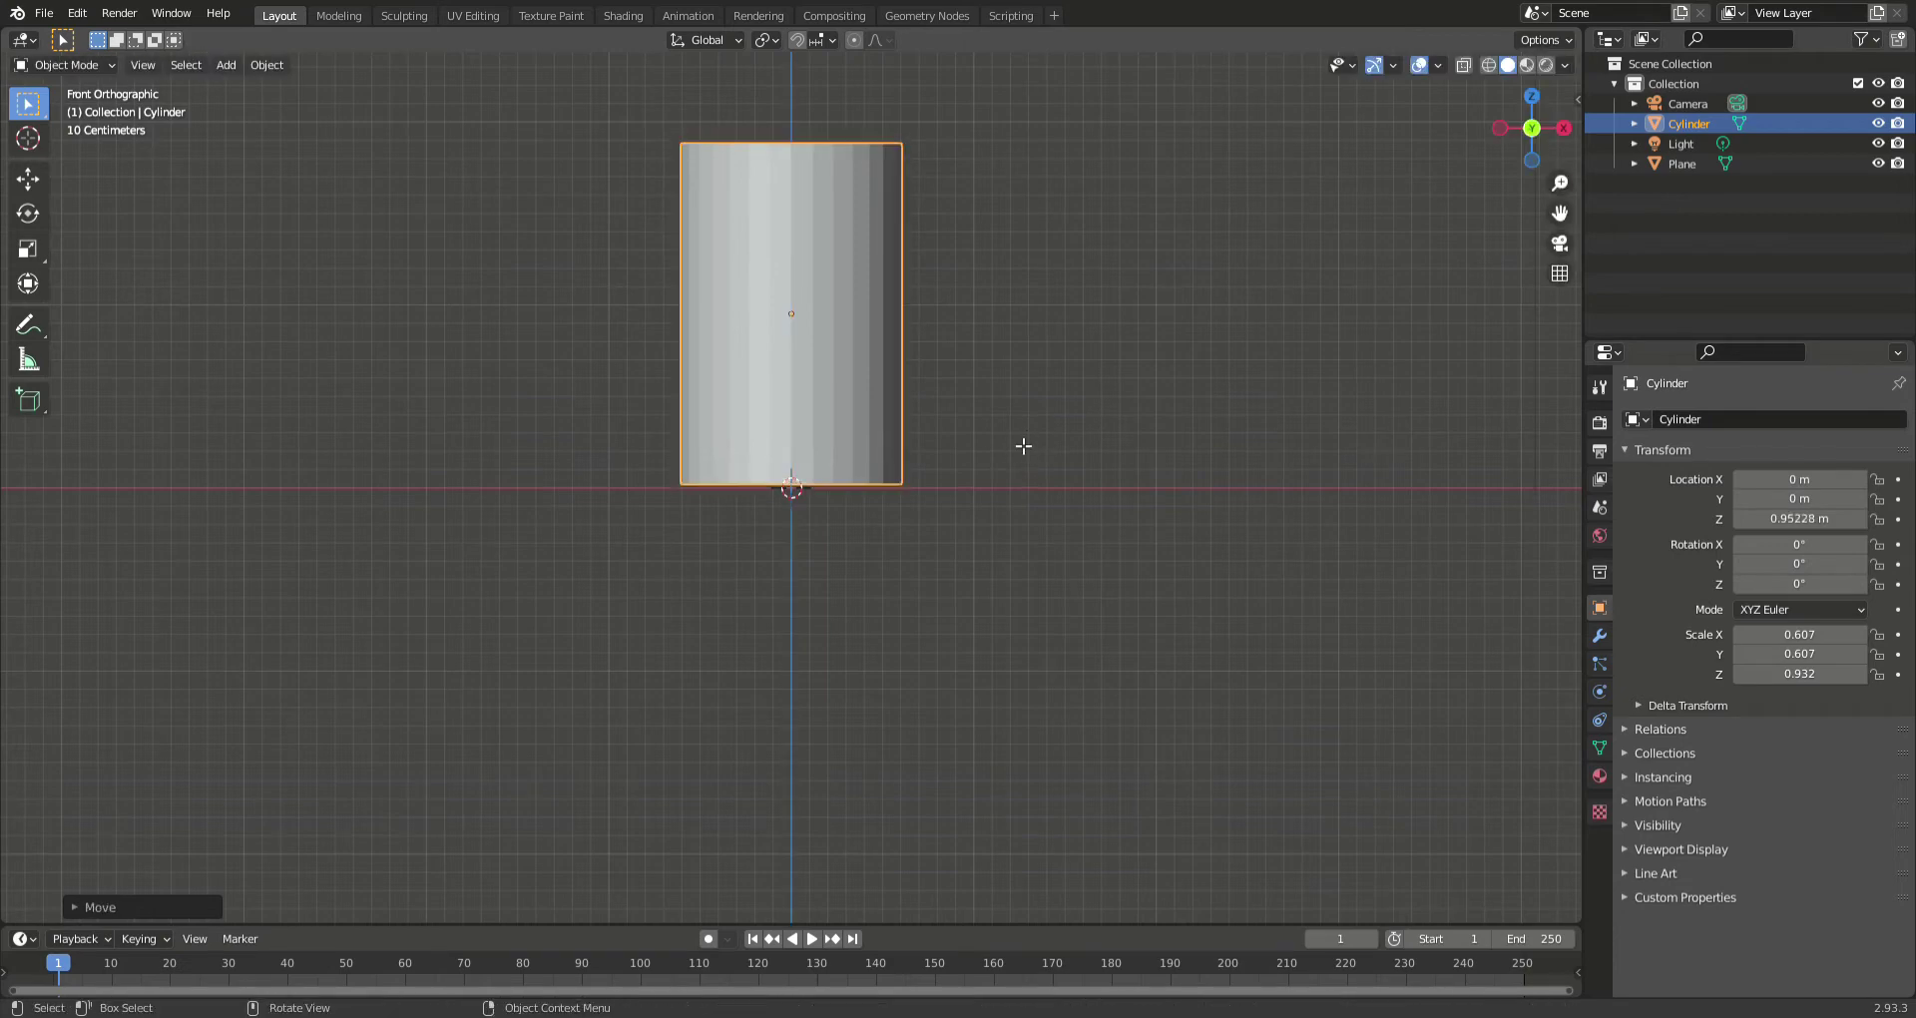
- Cut a centred horizontal edge loop around the cylinder's mesh at mid-height
key(Tab)
key(ctrl+r)
click(783, 365)
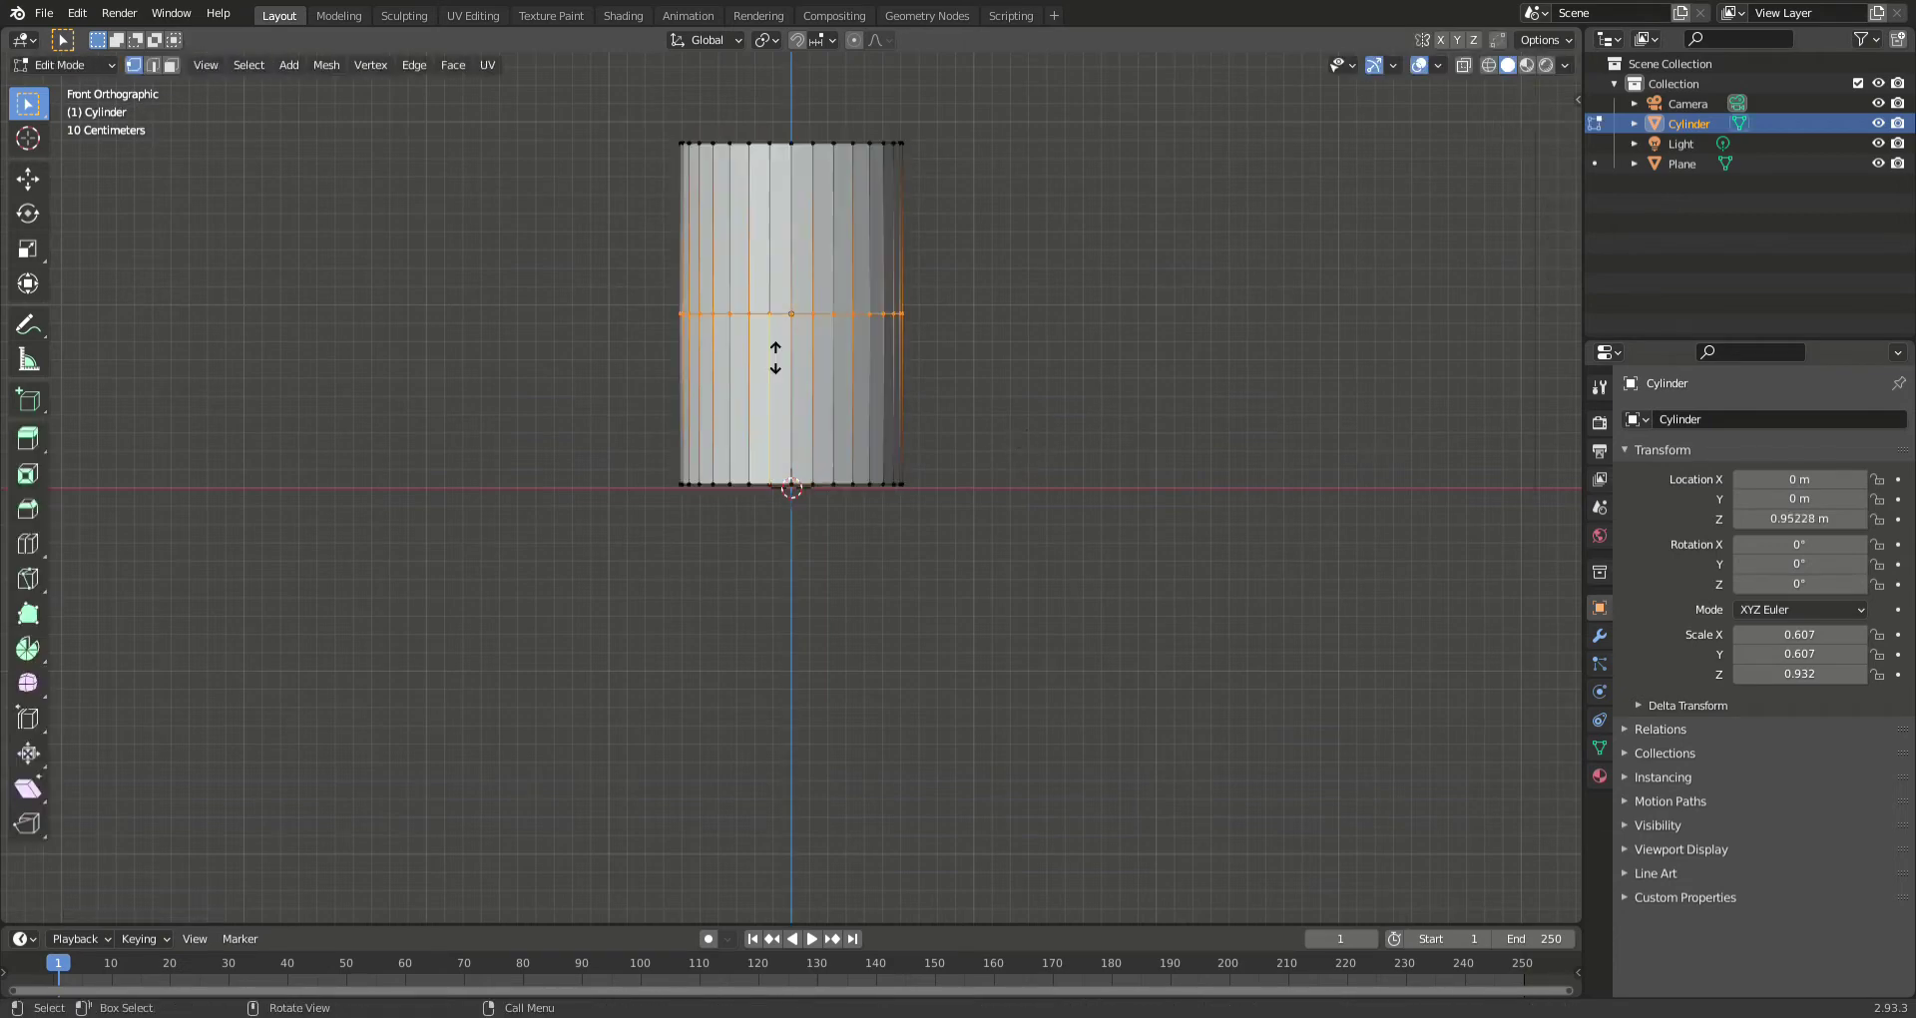
right_click(834, 386)
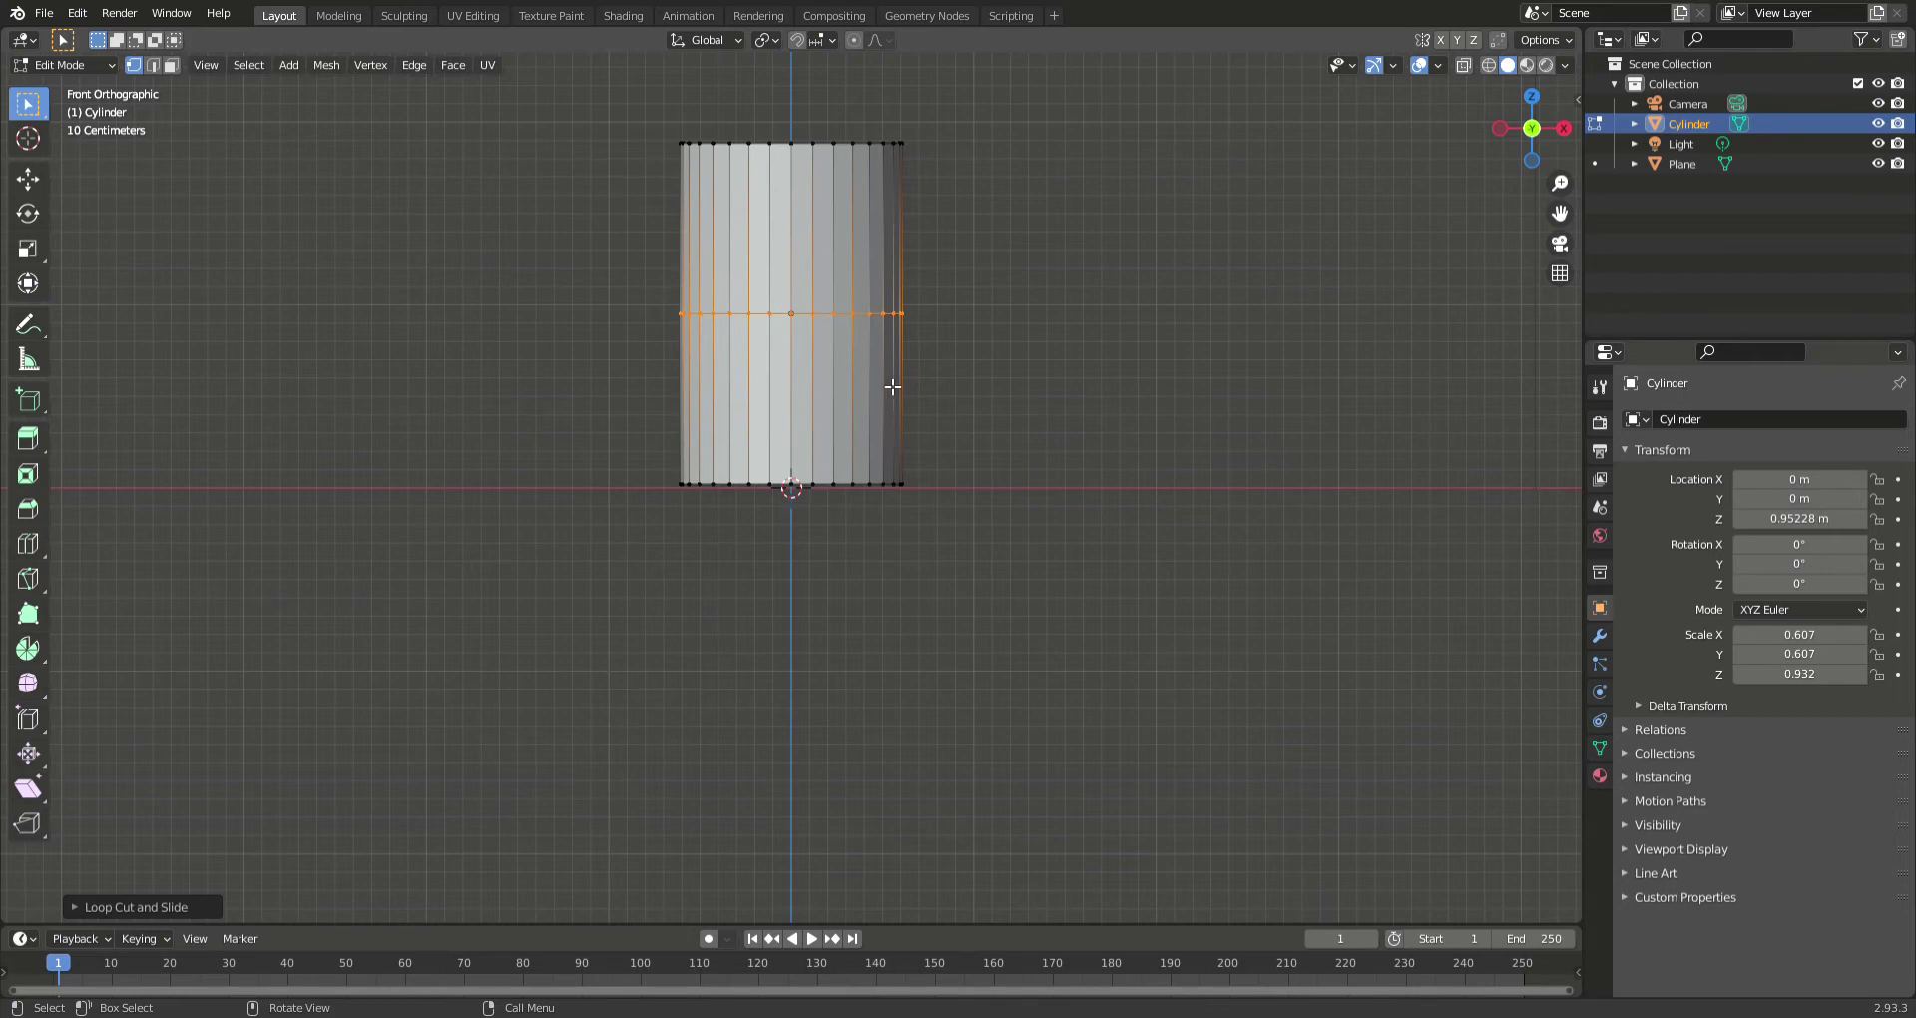
- Show the mesh in wireframe and delete the cylinder's bottom ring of vertices, keeping only the upper half
drag(619, 462, 1070, 672)
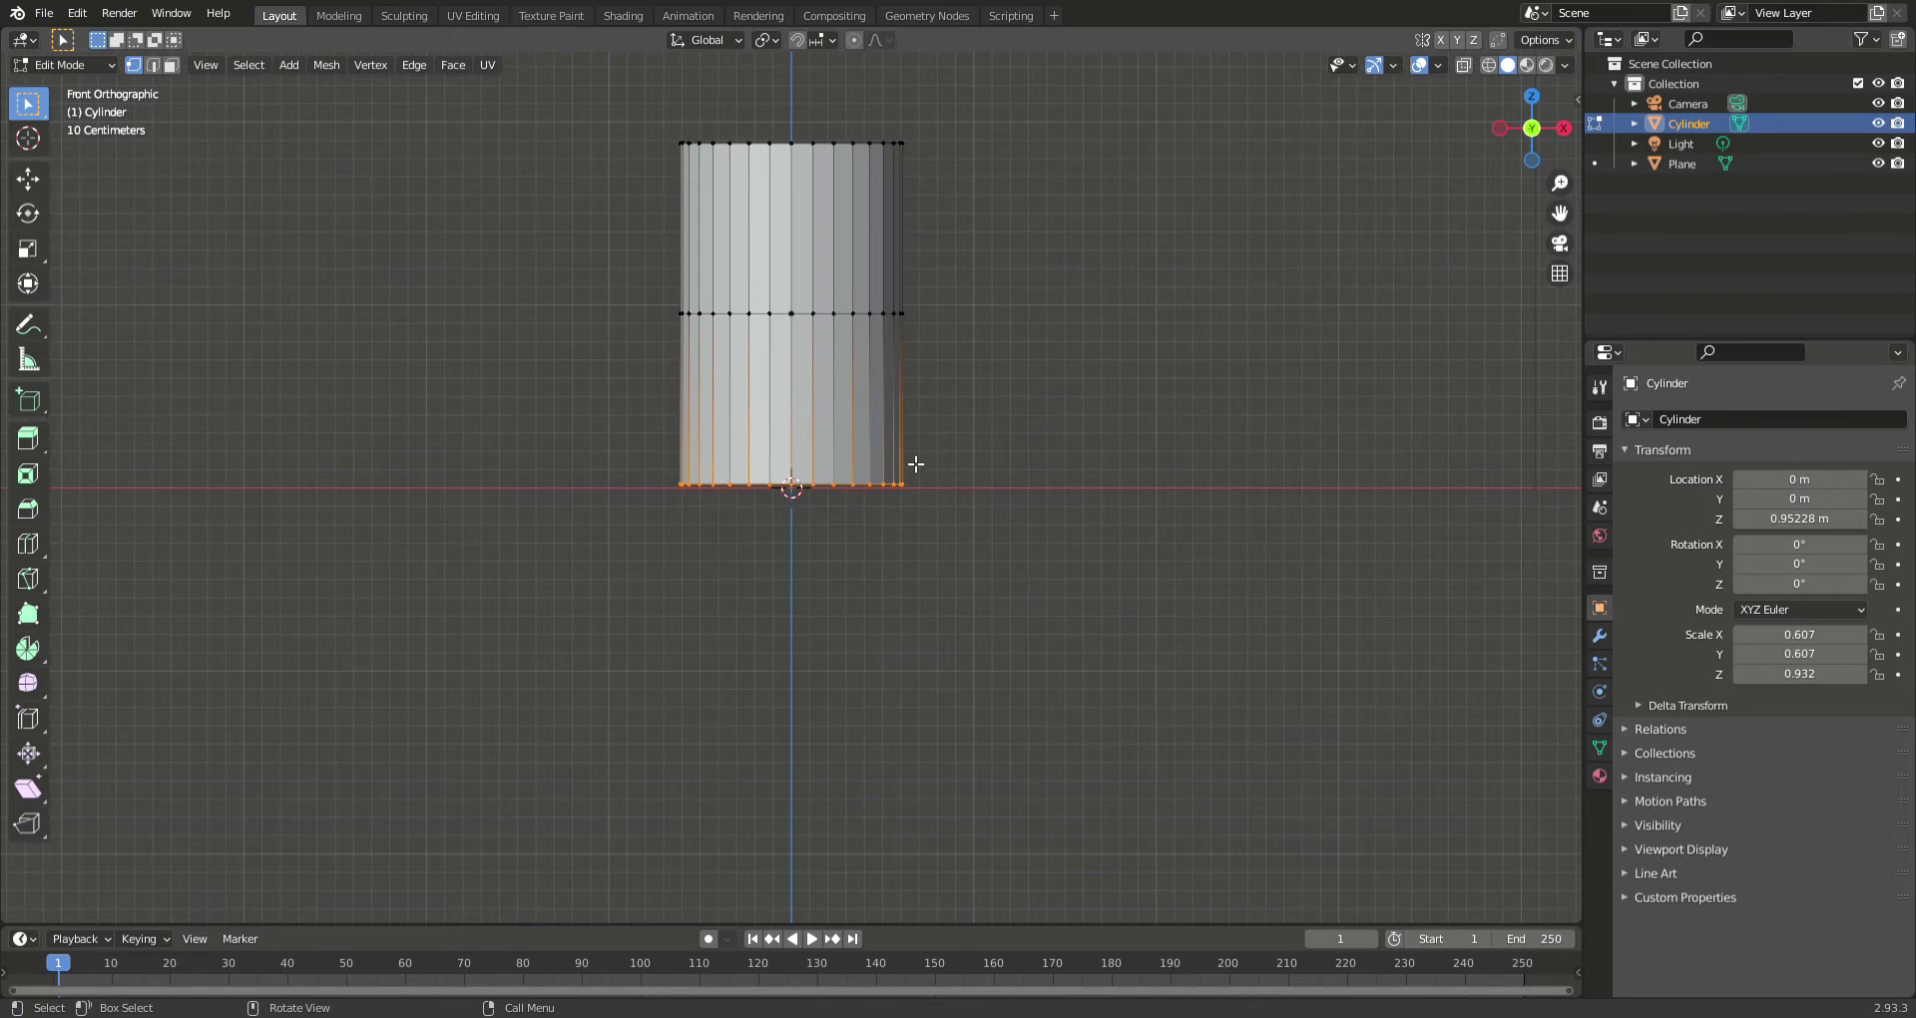
key(z)
click(758, 445)
drag(606, 414, 989, 531)
key(x)
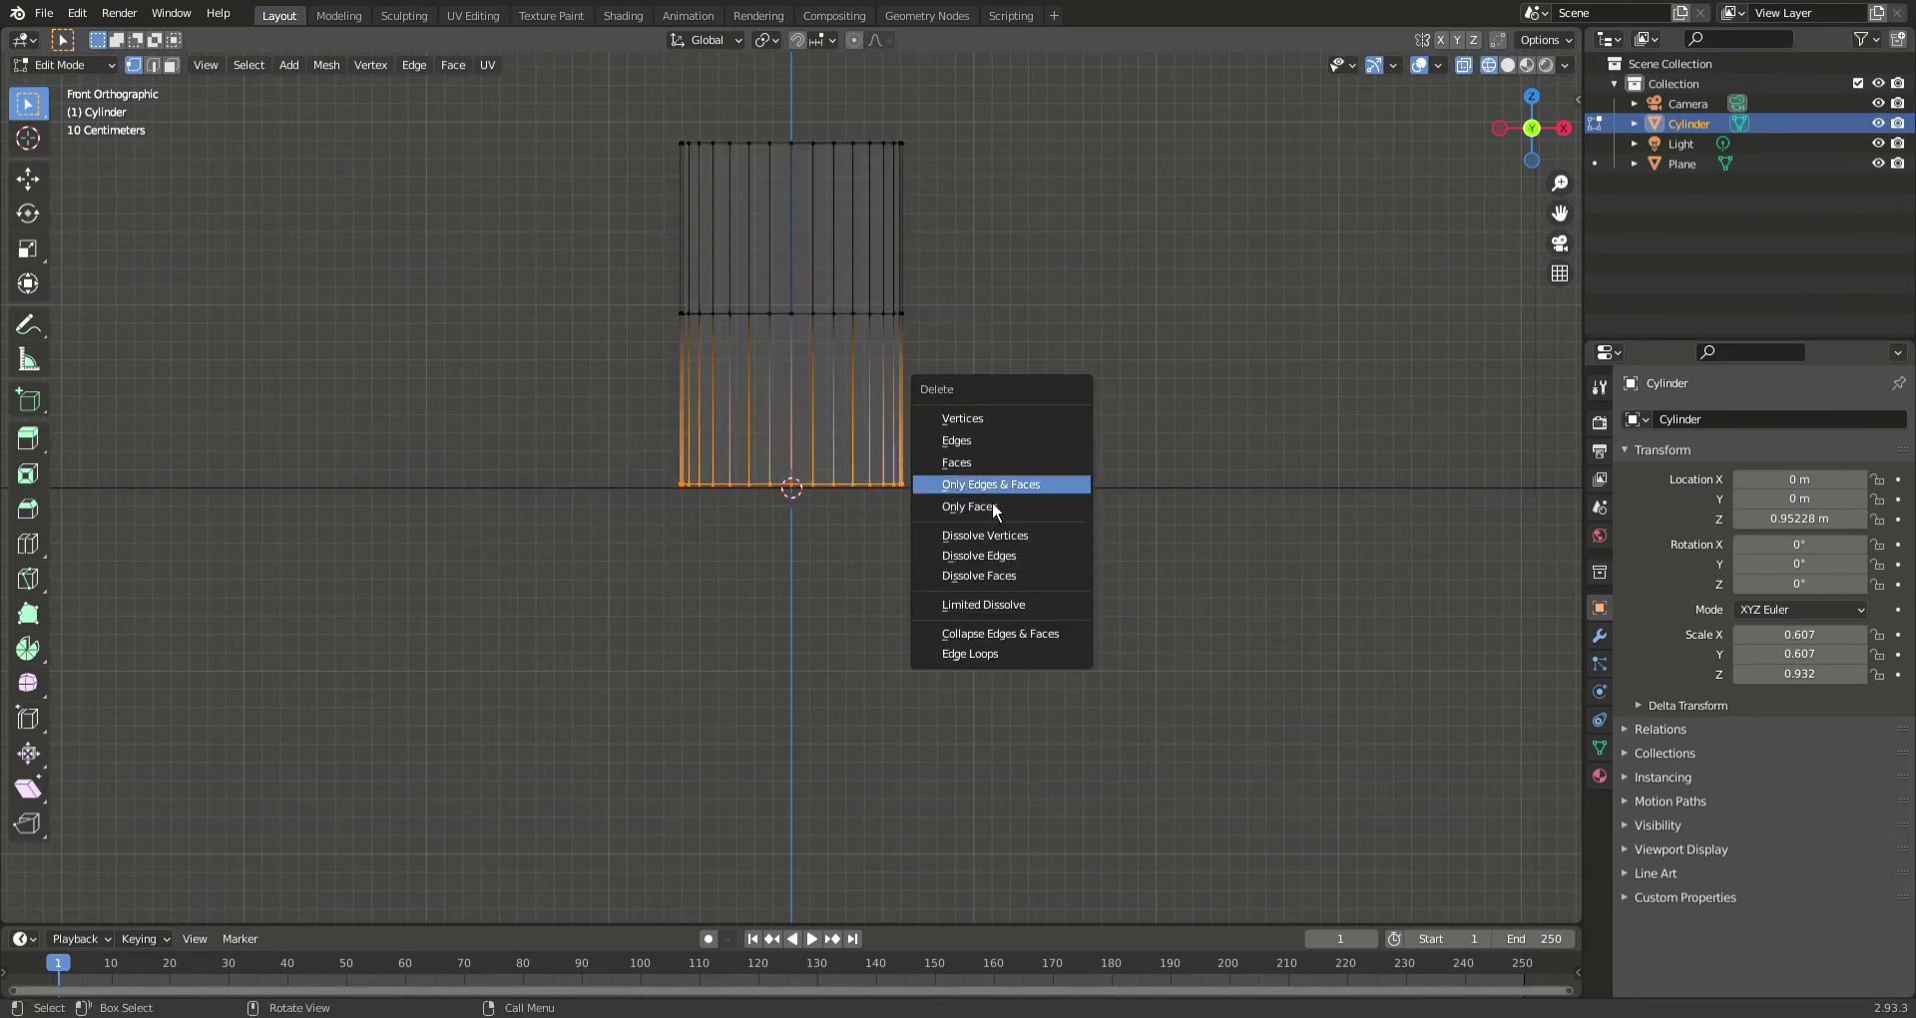
click(1010, 425)
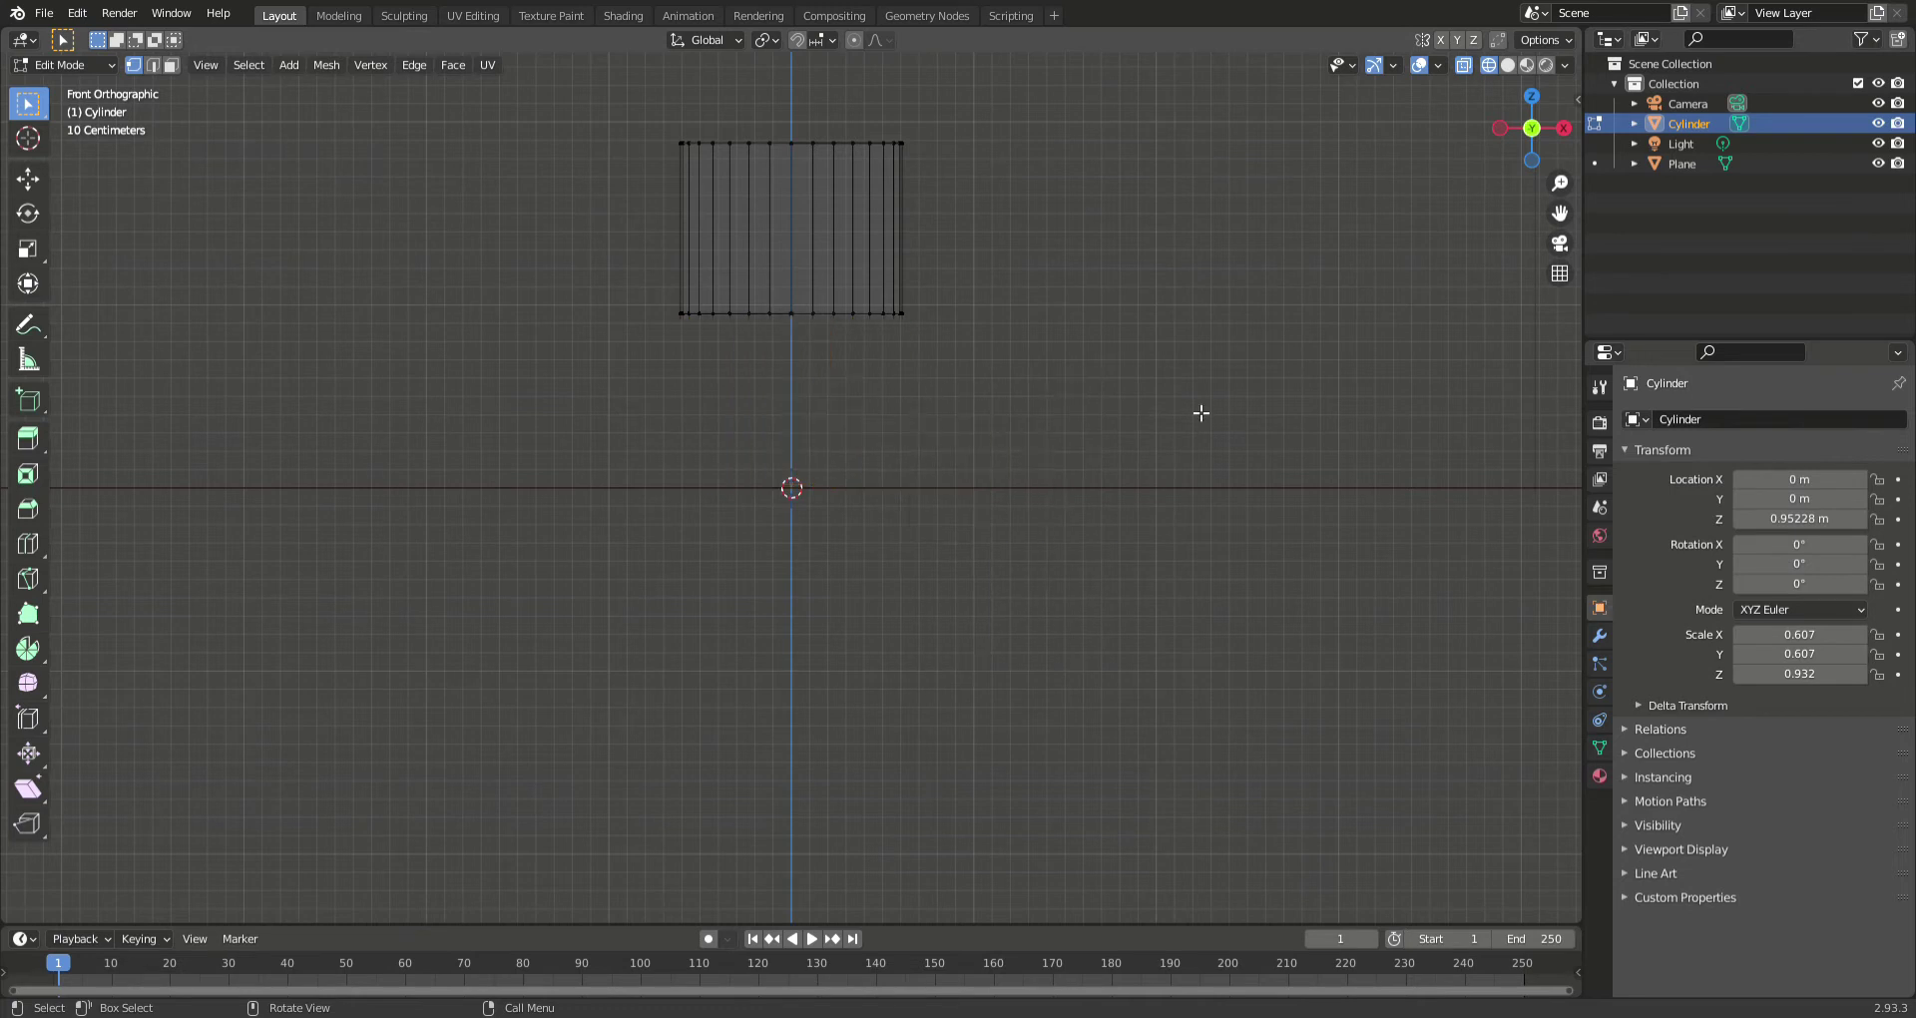
- Add a Mirror modifier to the half cylinder, mirroring on the Z axis only with Clipping enabled
click(1599, 635)
click(1702, 420)
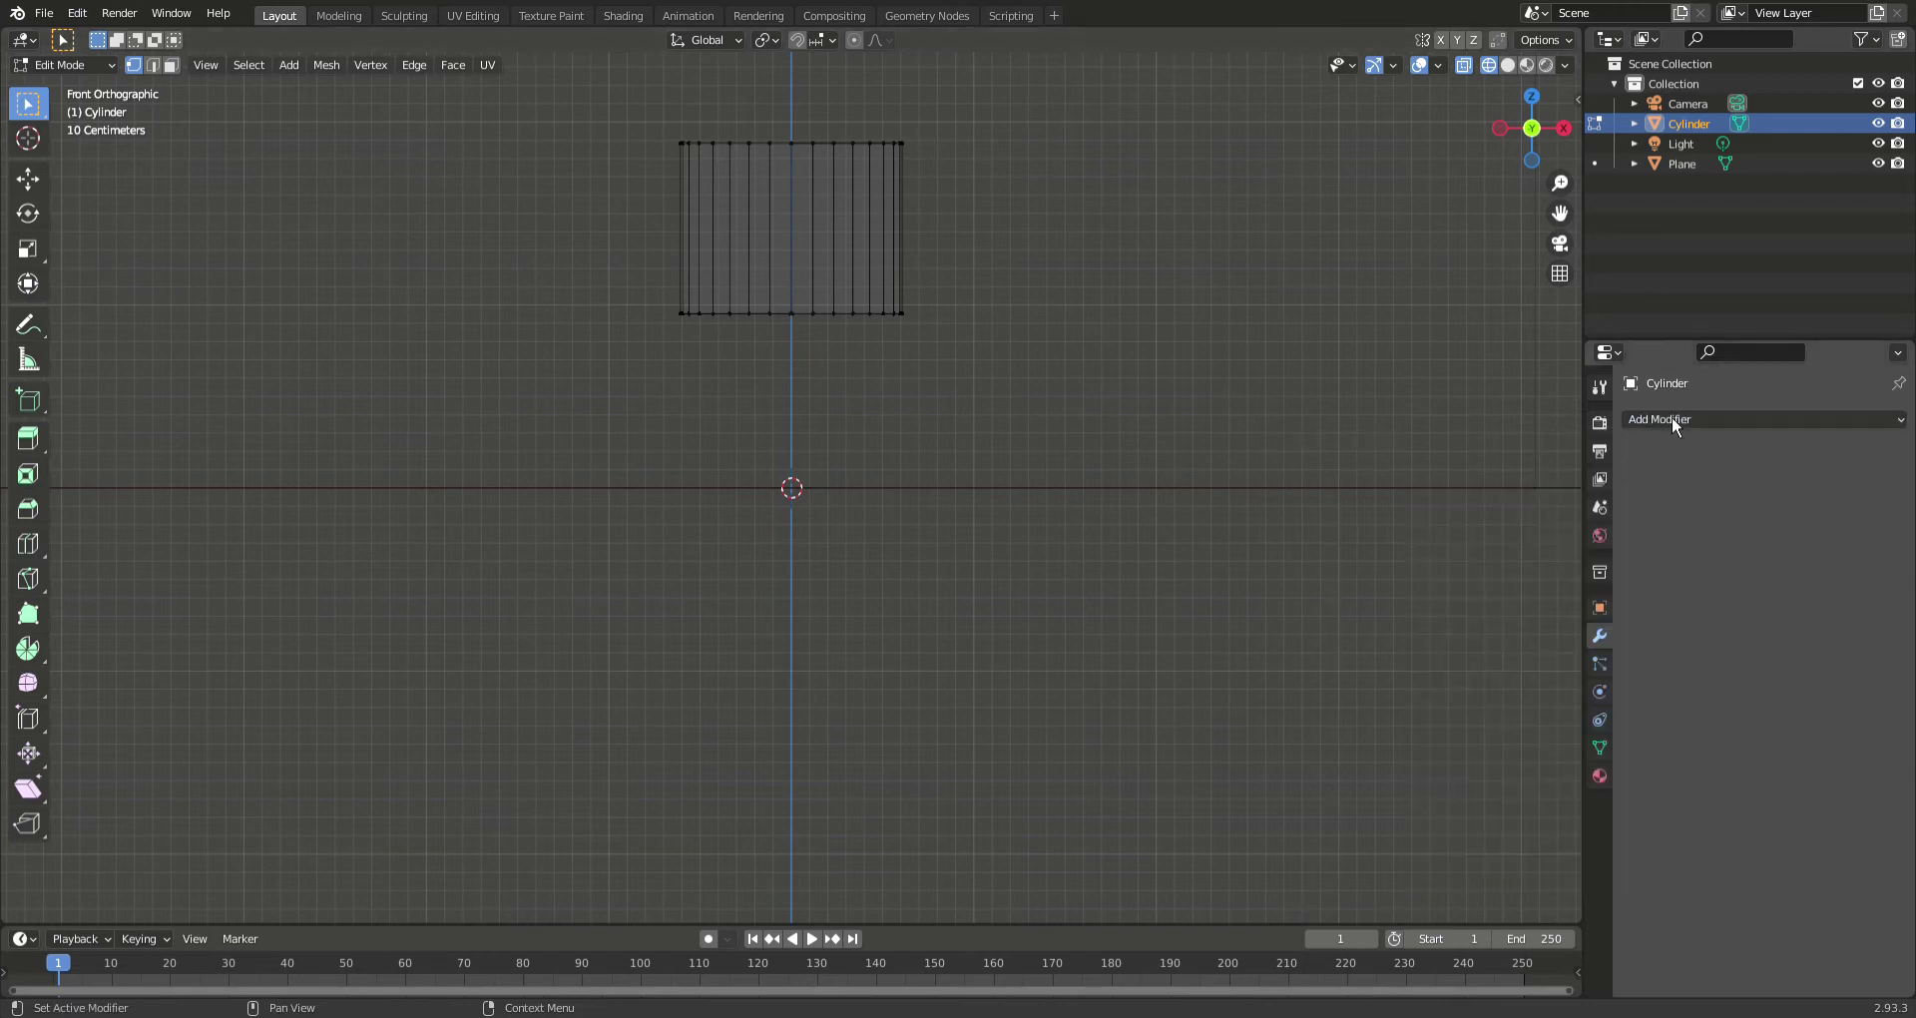
click(1673, 418)
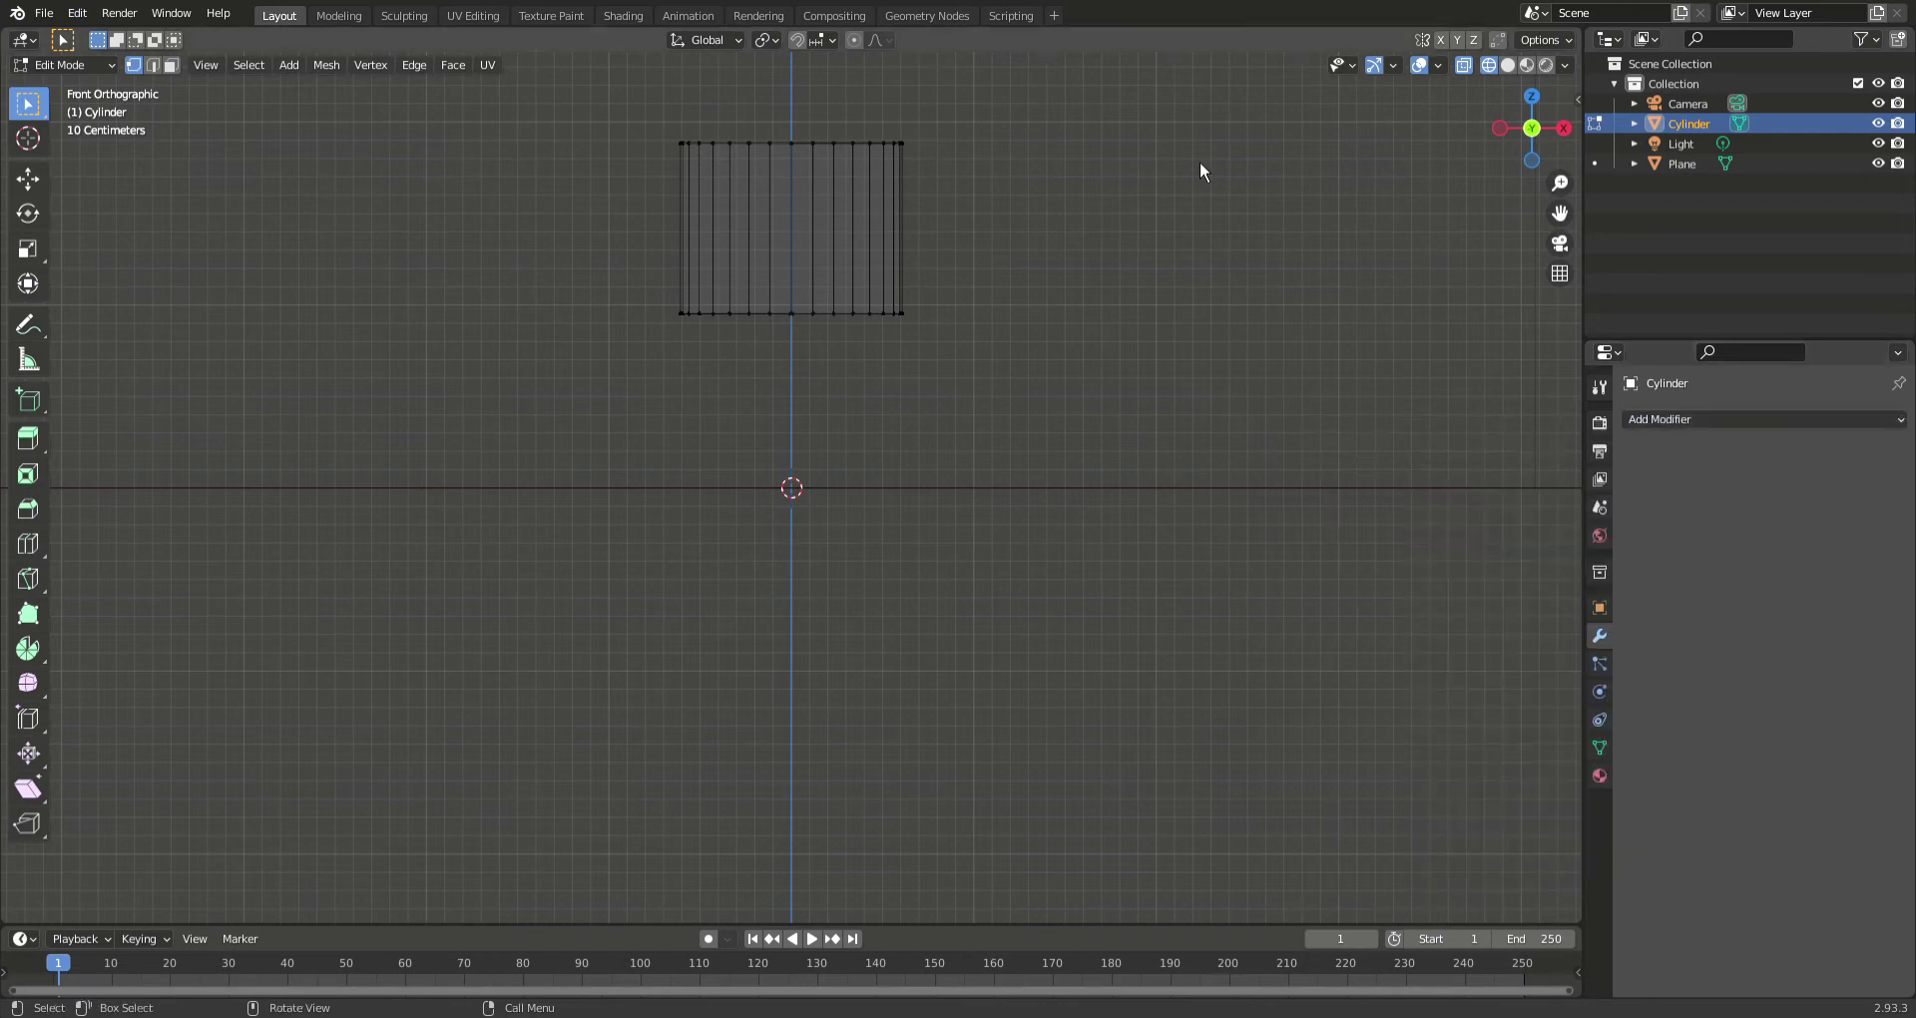
click(1666, 418)
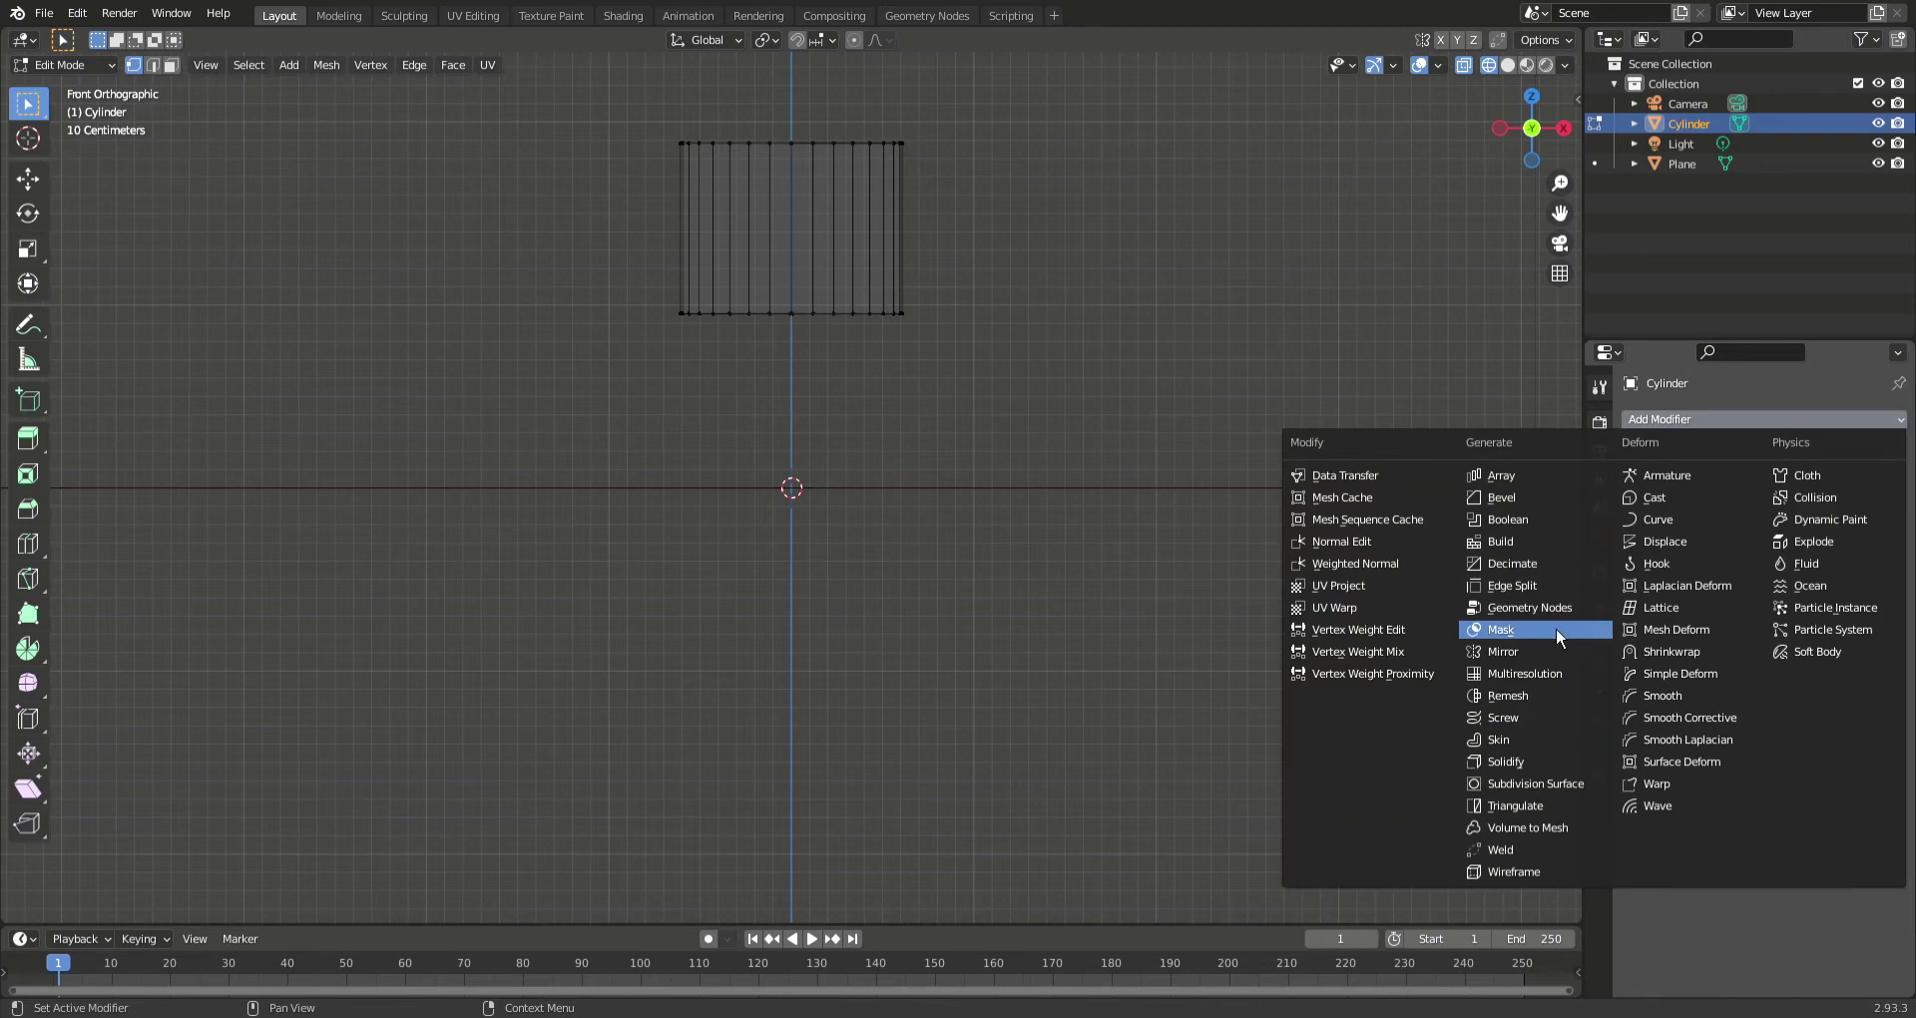
click(1542, 657)
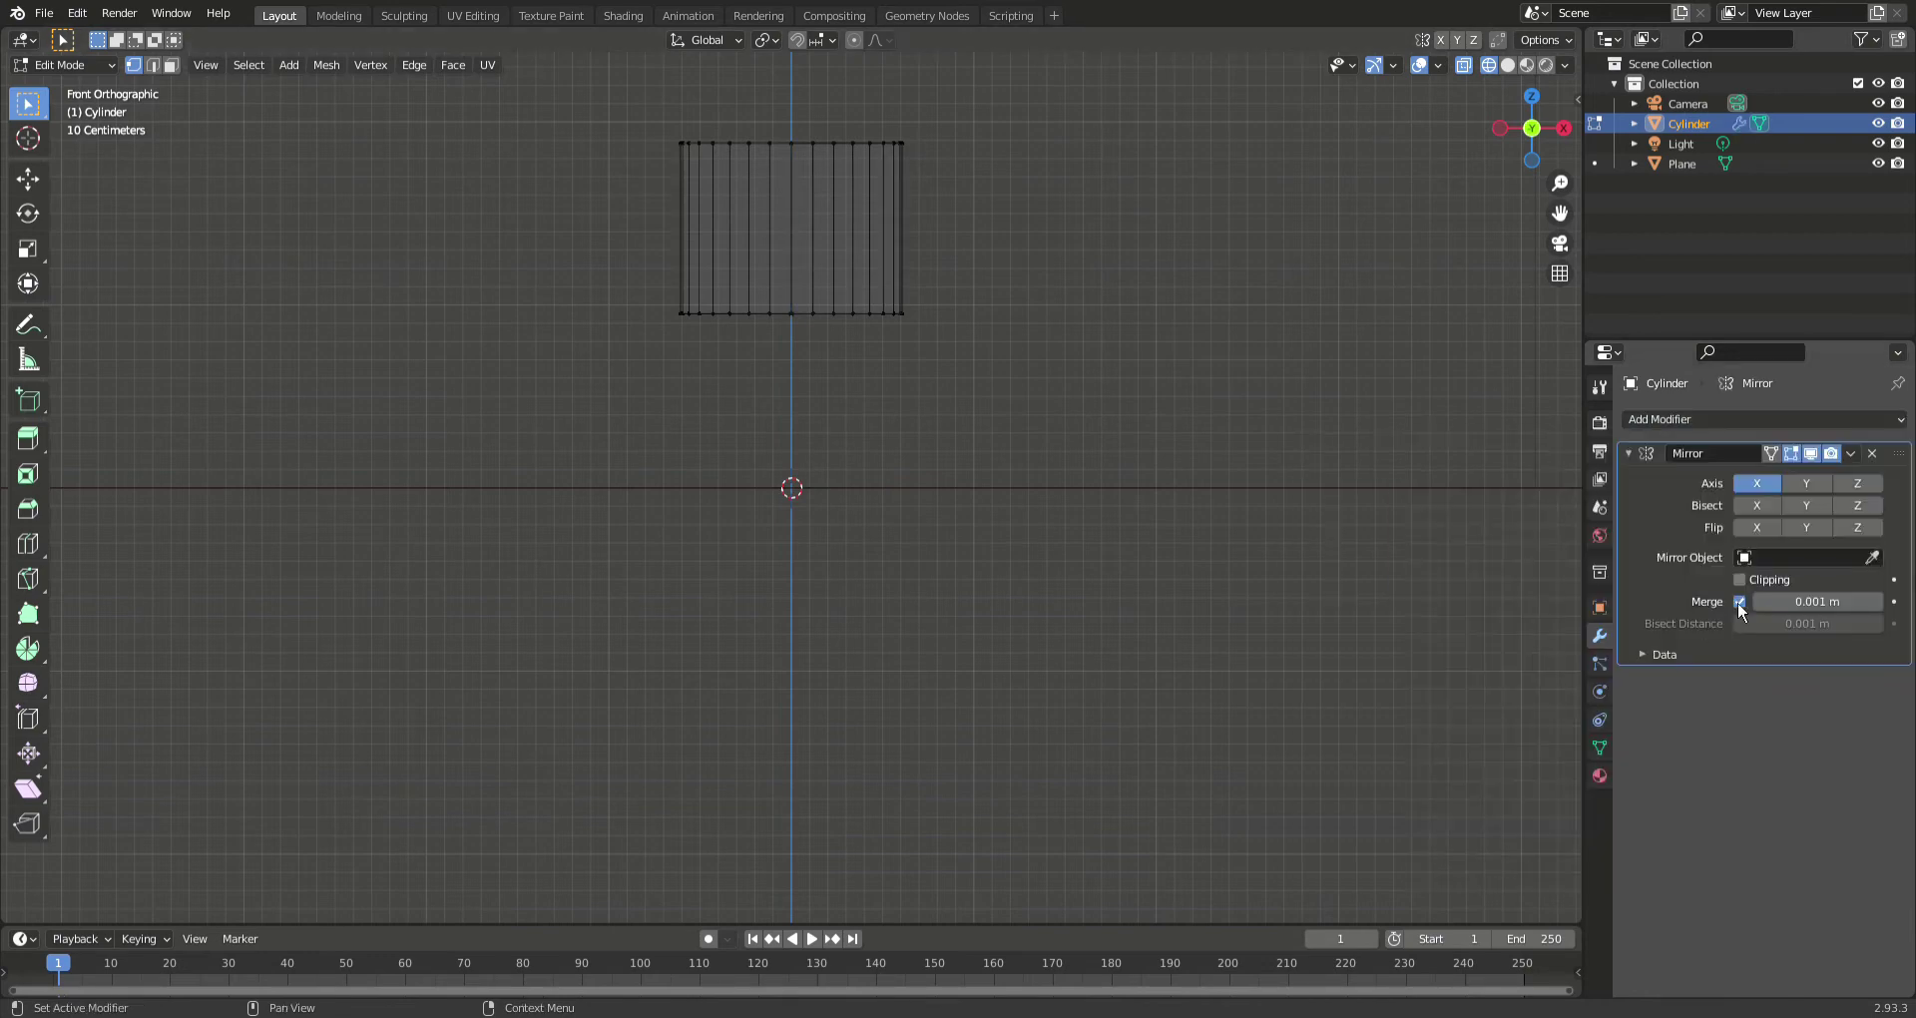
click(1852, 484)
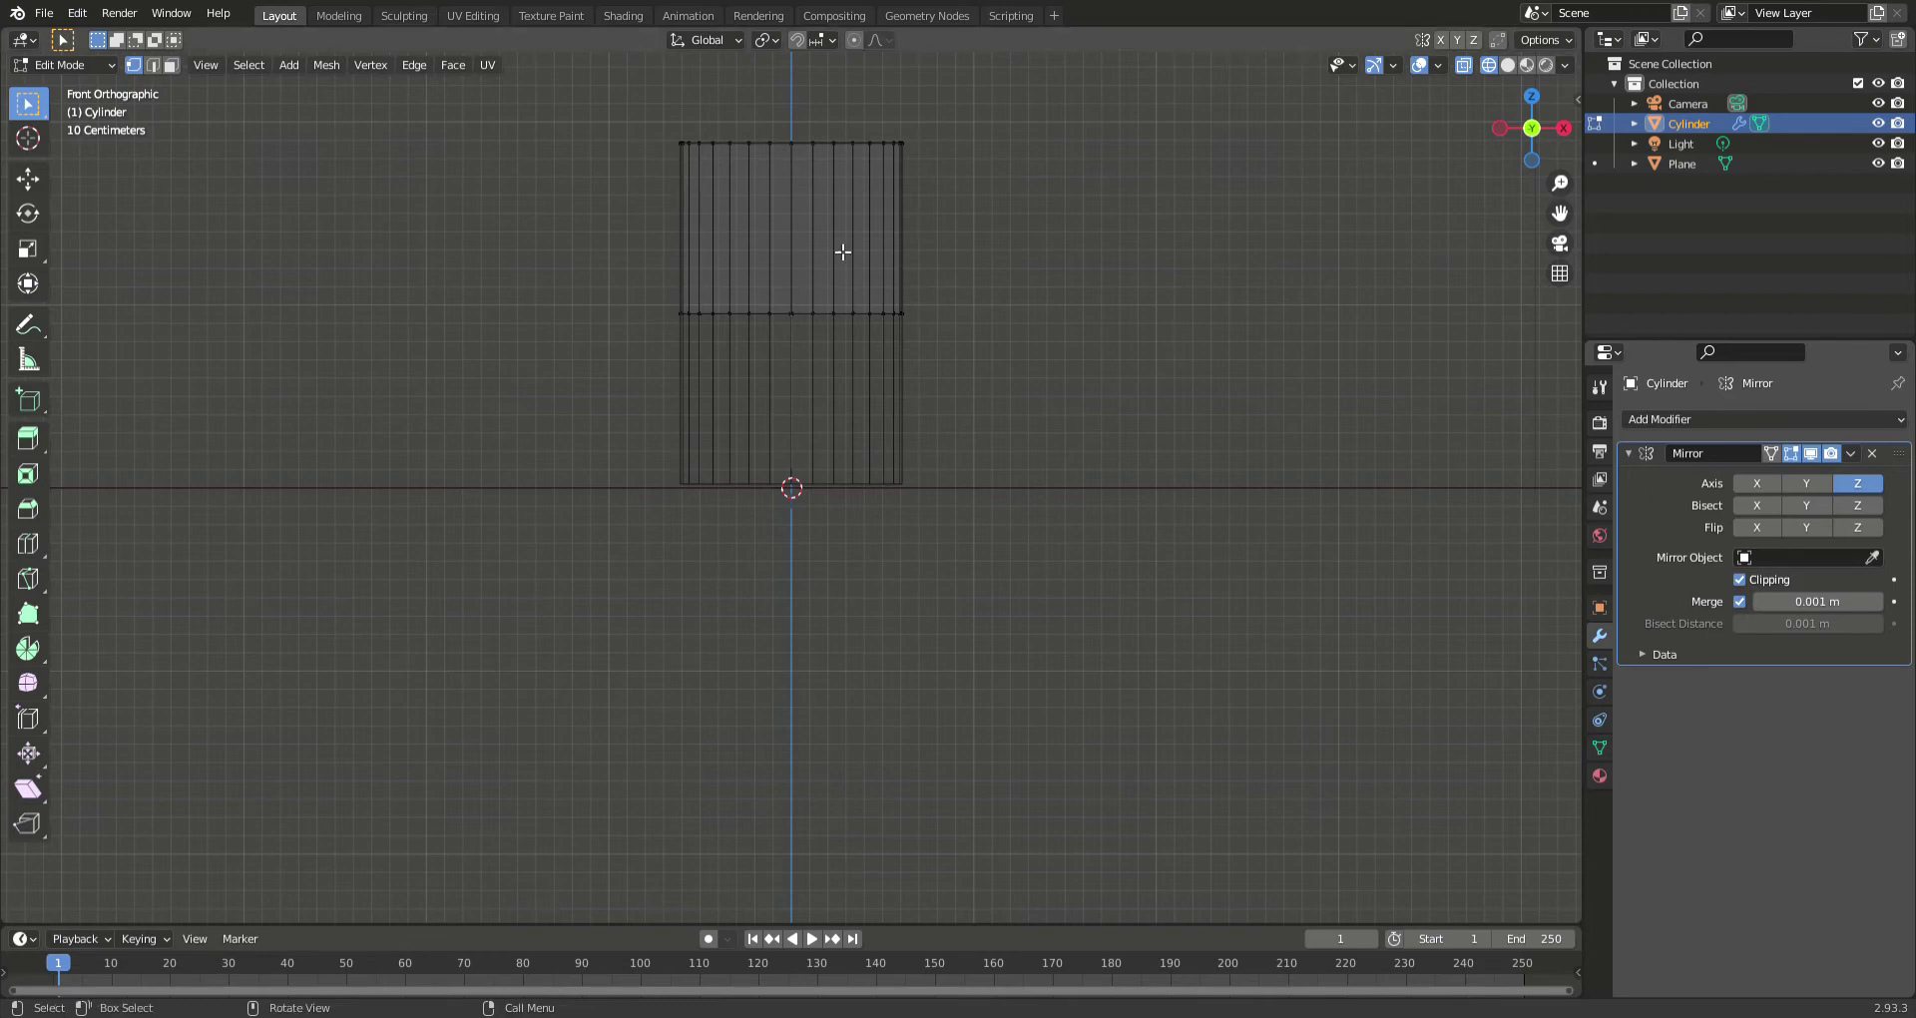
- Cut two horizontal edge loops into the upper half of the mirrored cylinder
middle_drag(843, 252, 847, 312)
key(ctrl+r)
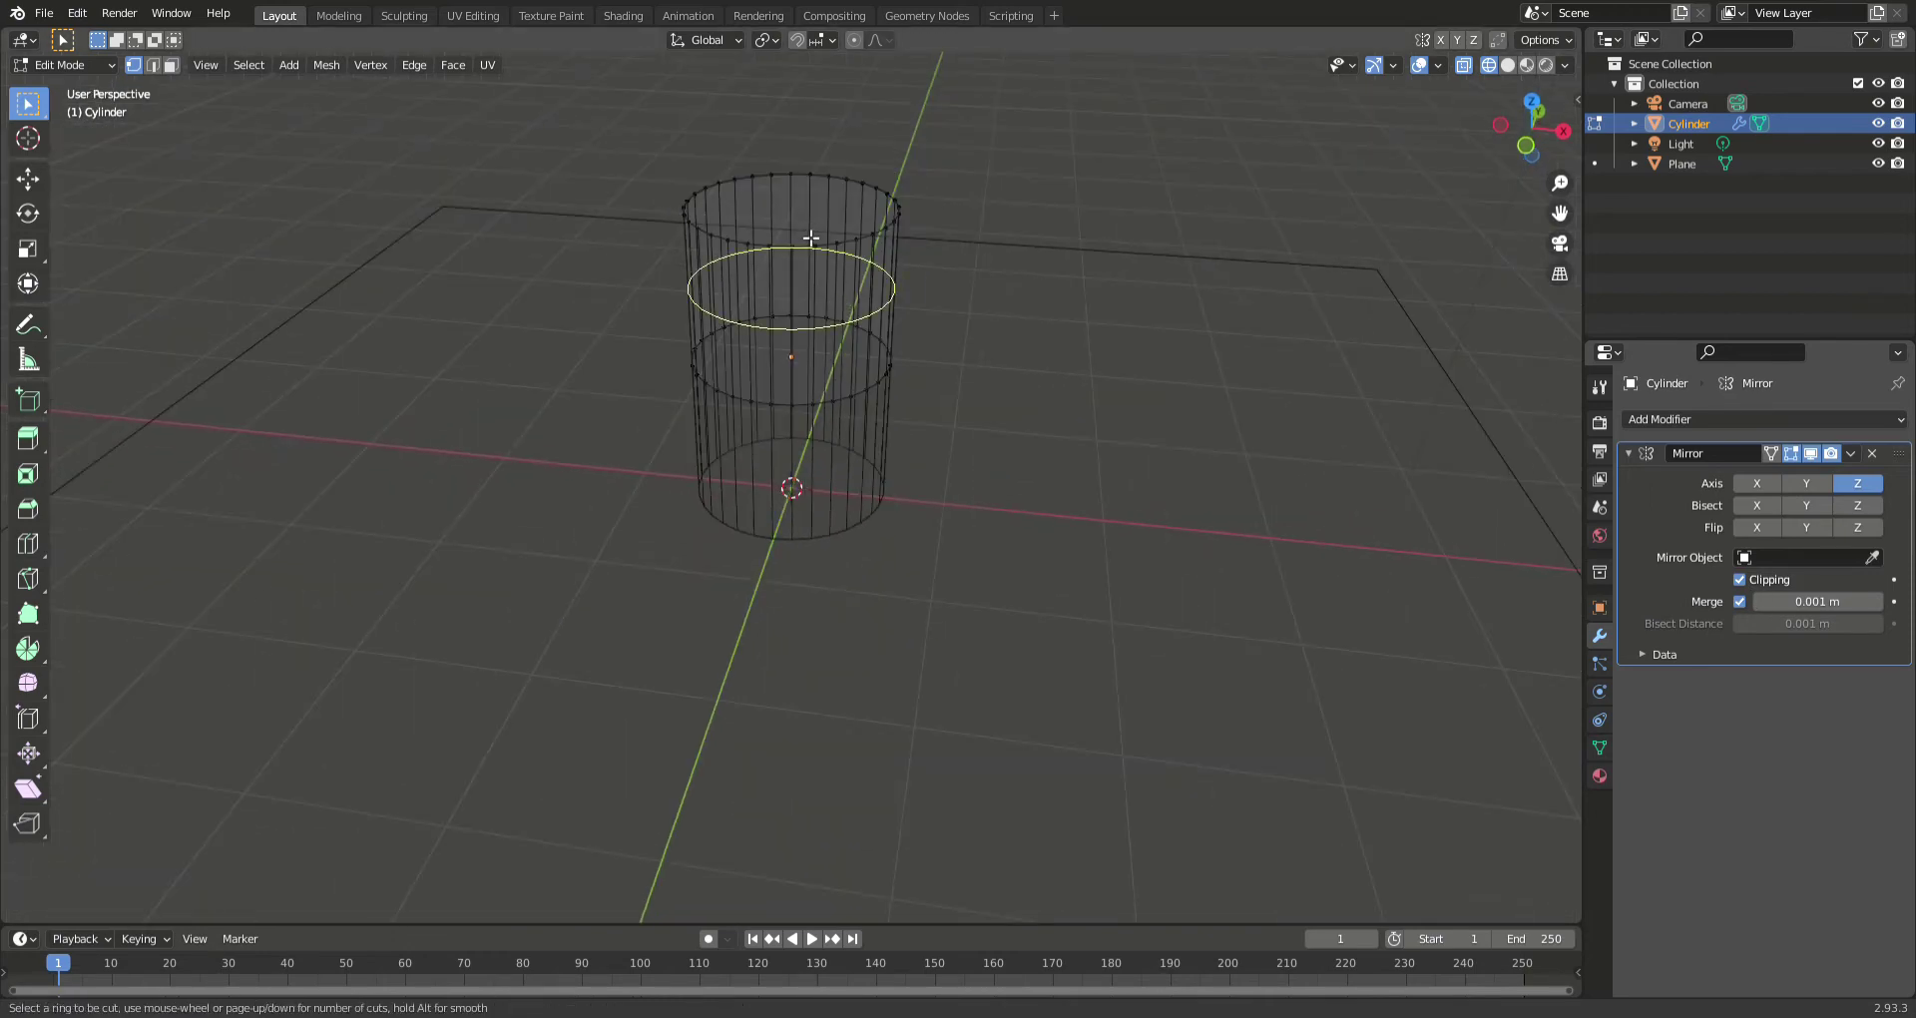
scroll(810, 265, up, 1)
click(809, 264)
key(1)
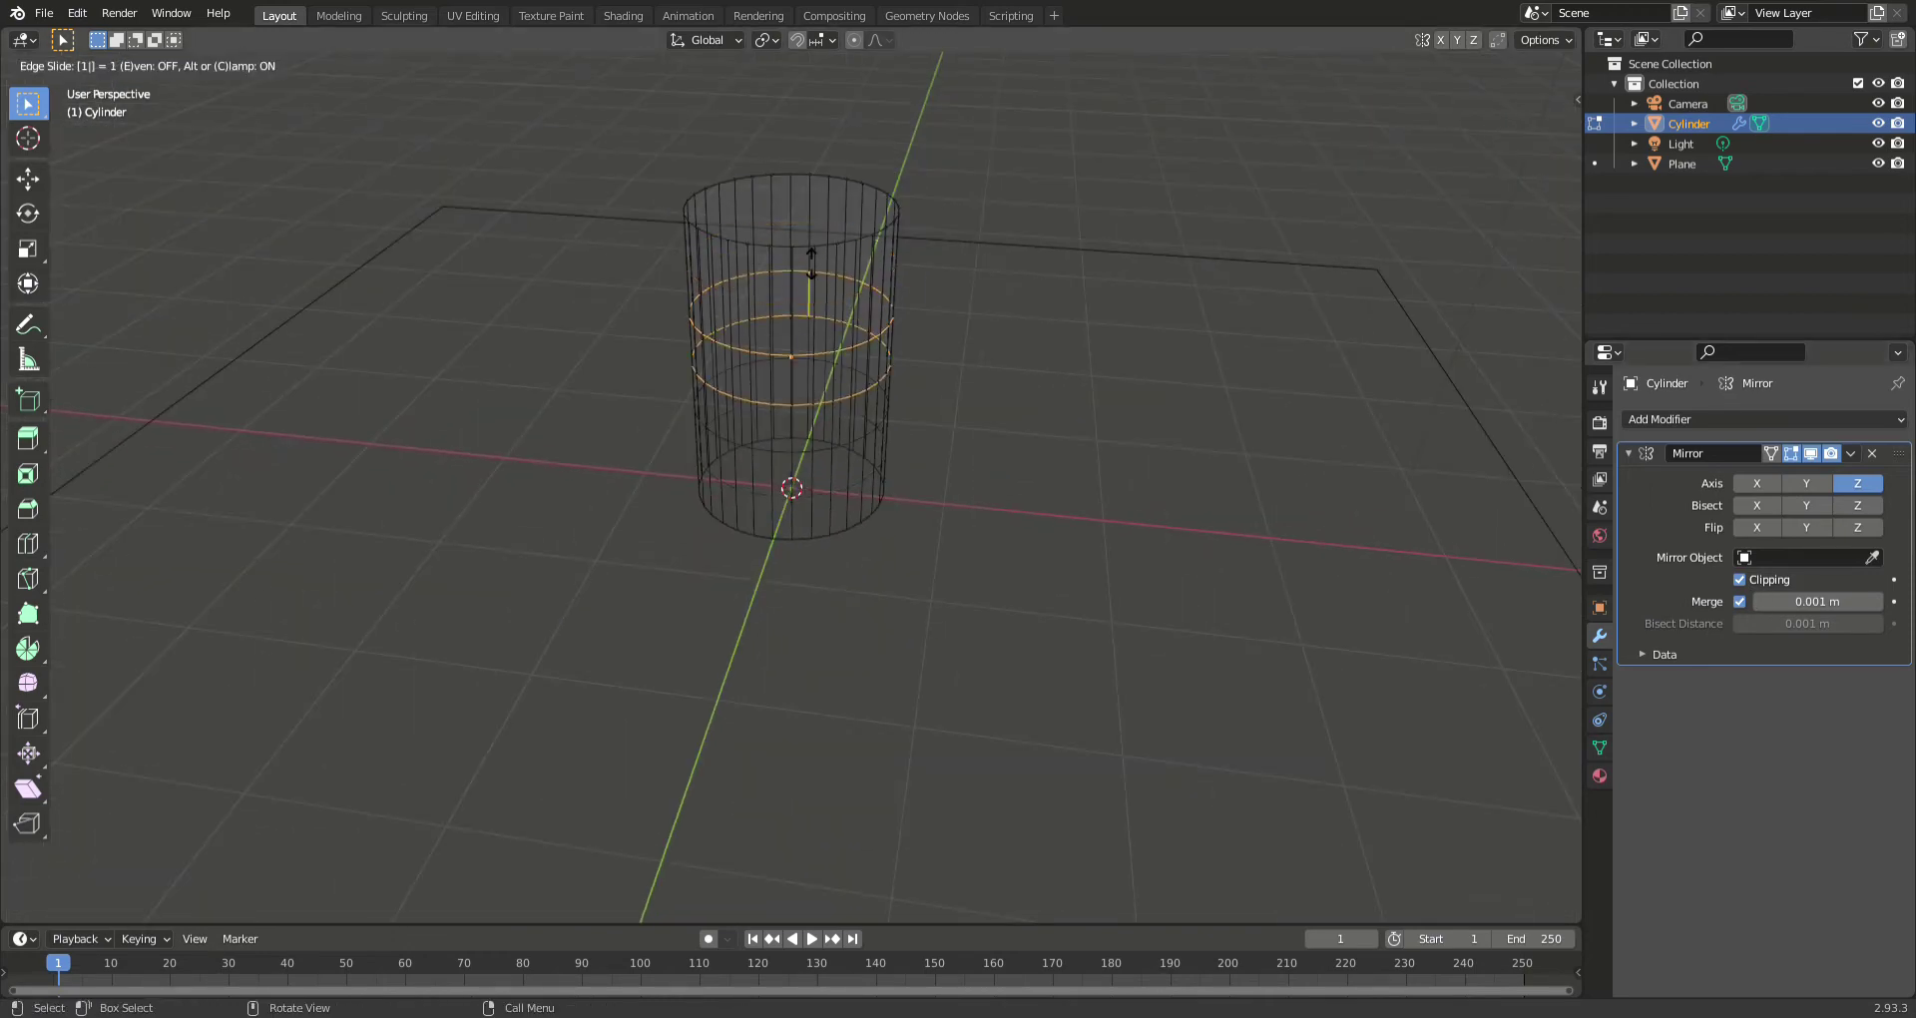
key(Return)
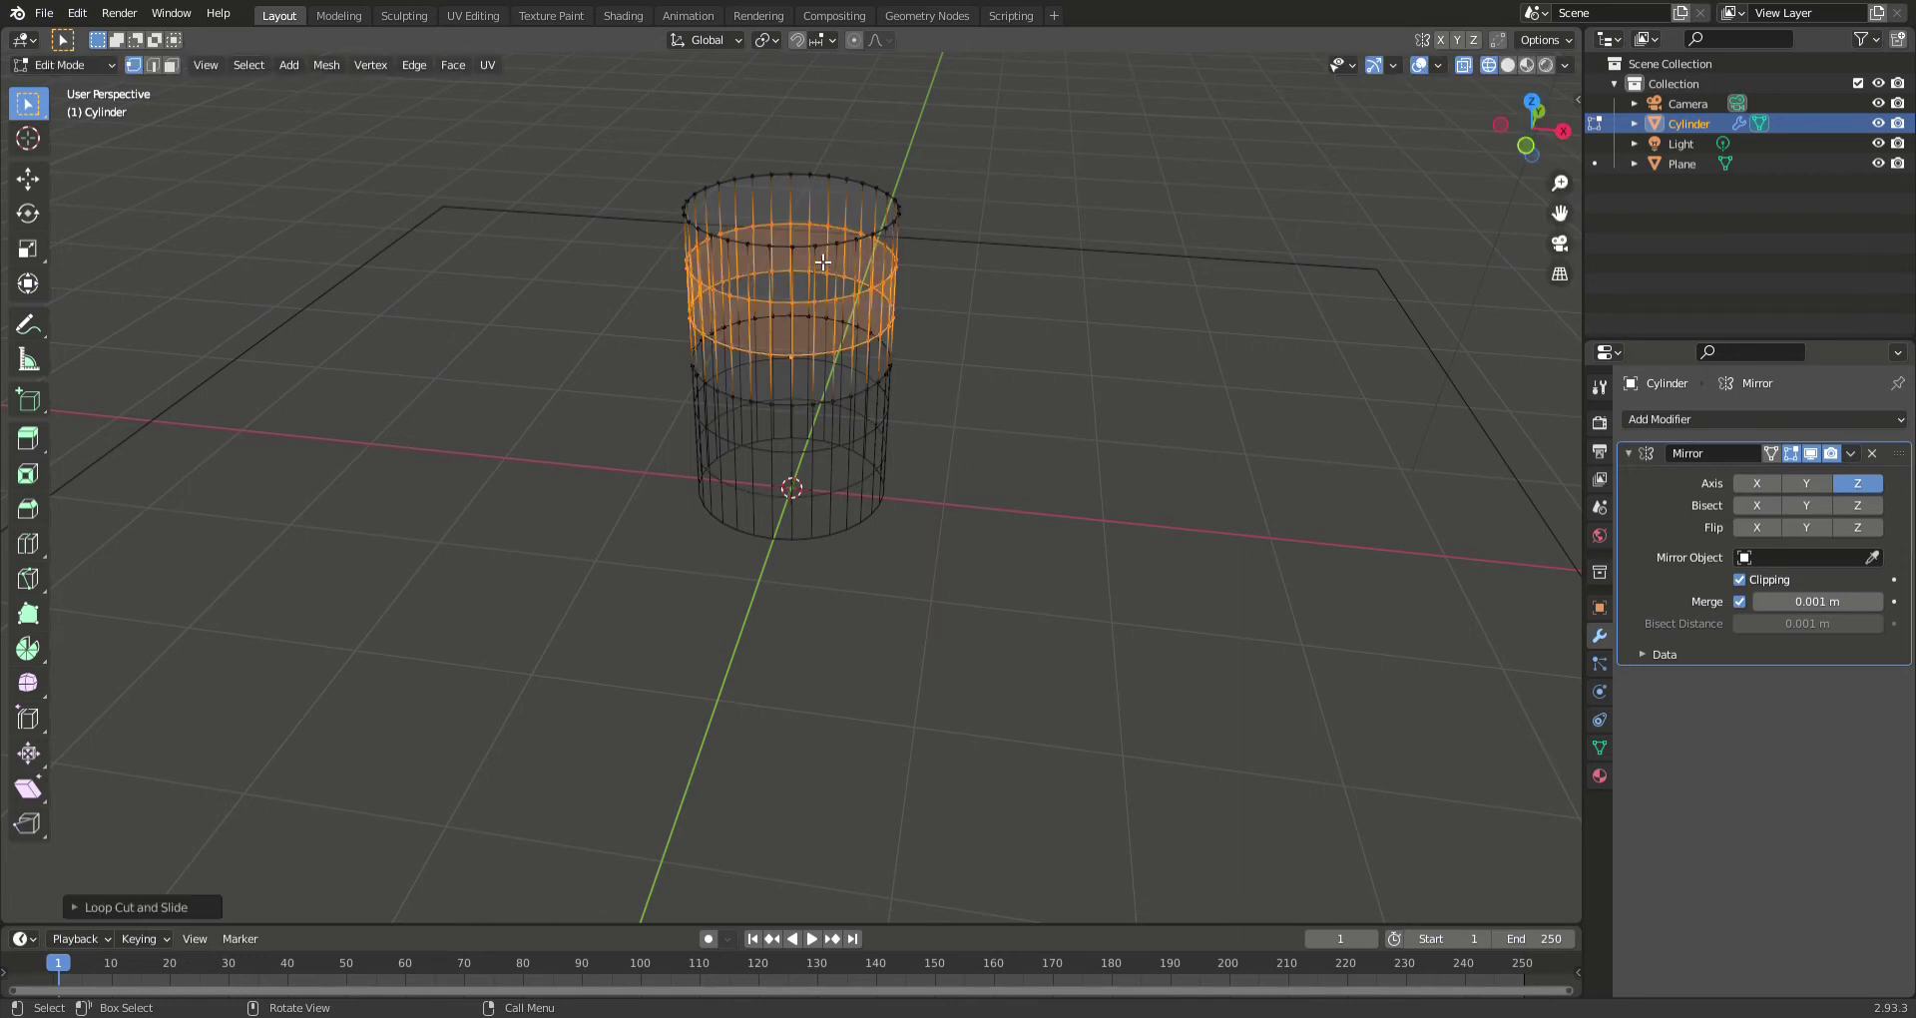
- Scale the band of faces between the two new edge loops along Z into a narrow strip
key(KP_1)
key(s)
key(z)
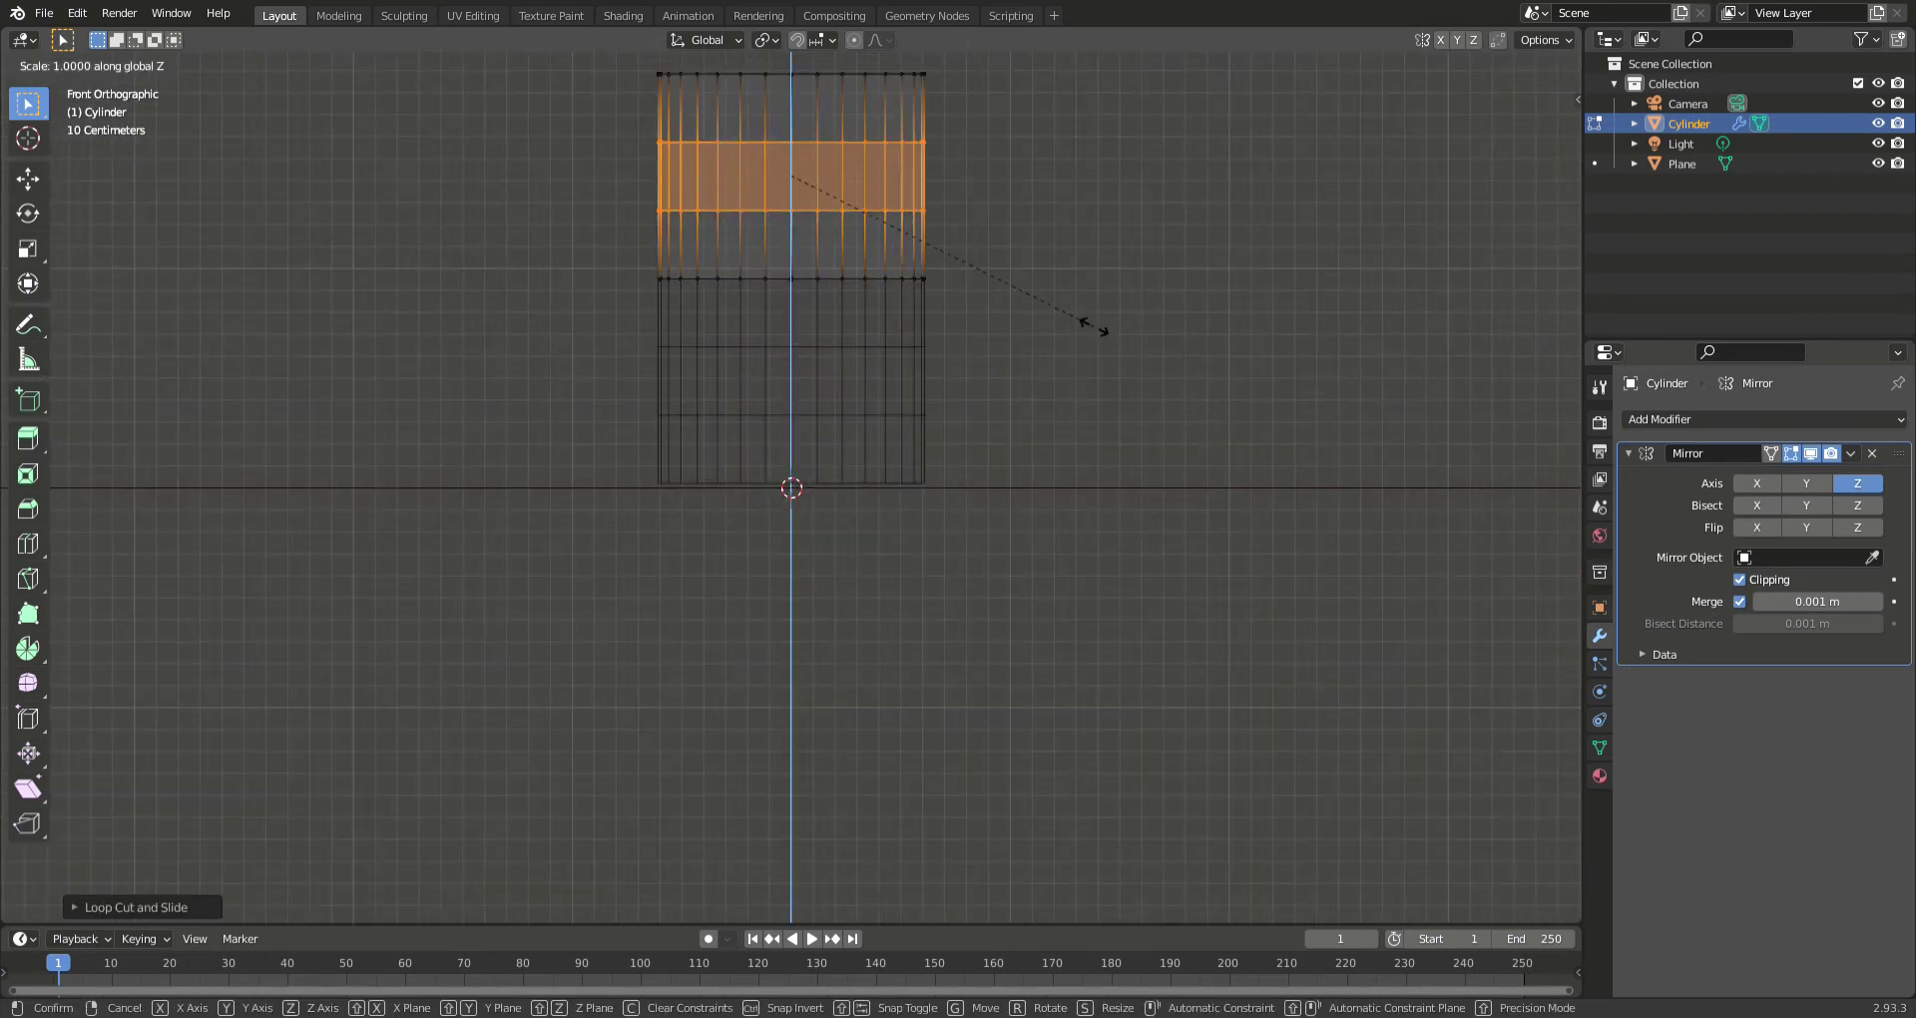
click(856, 189)
- Extrude the narrow strip in place and scale it slightly outward to form a raised rib around the cylinder
key(e)
click(993, 290)
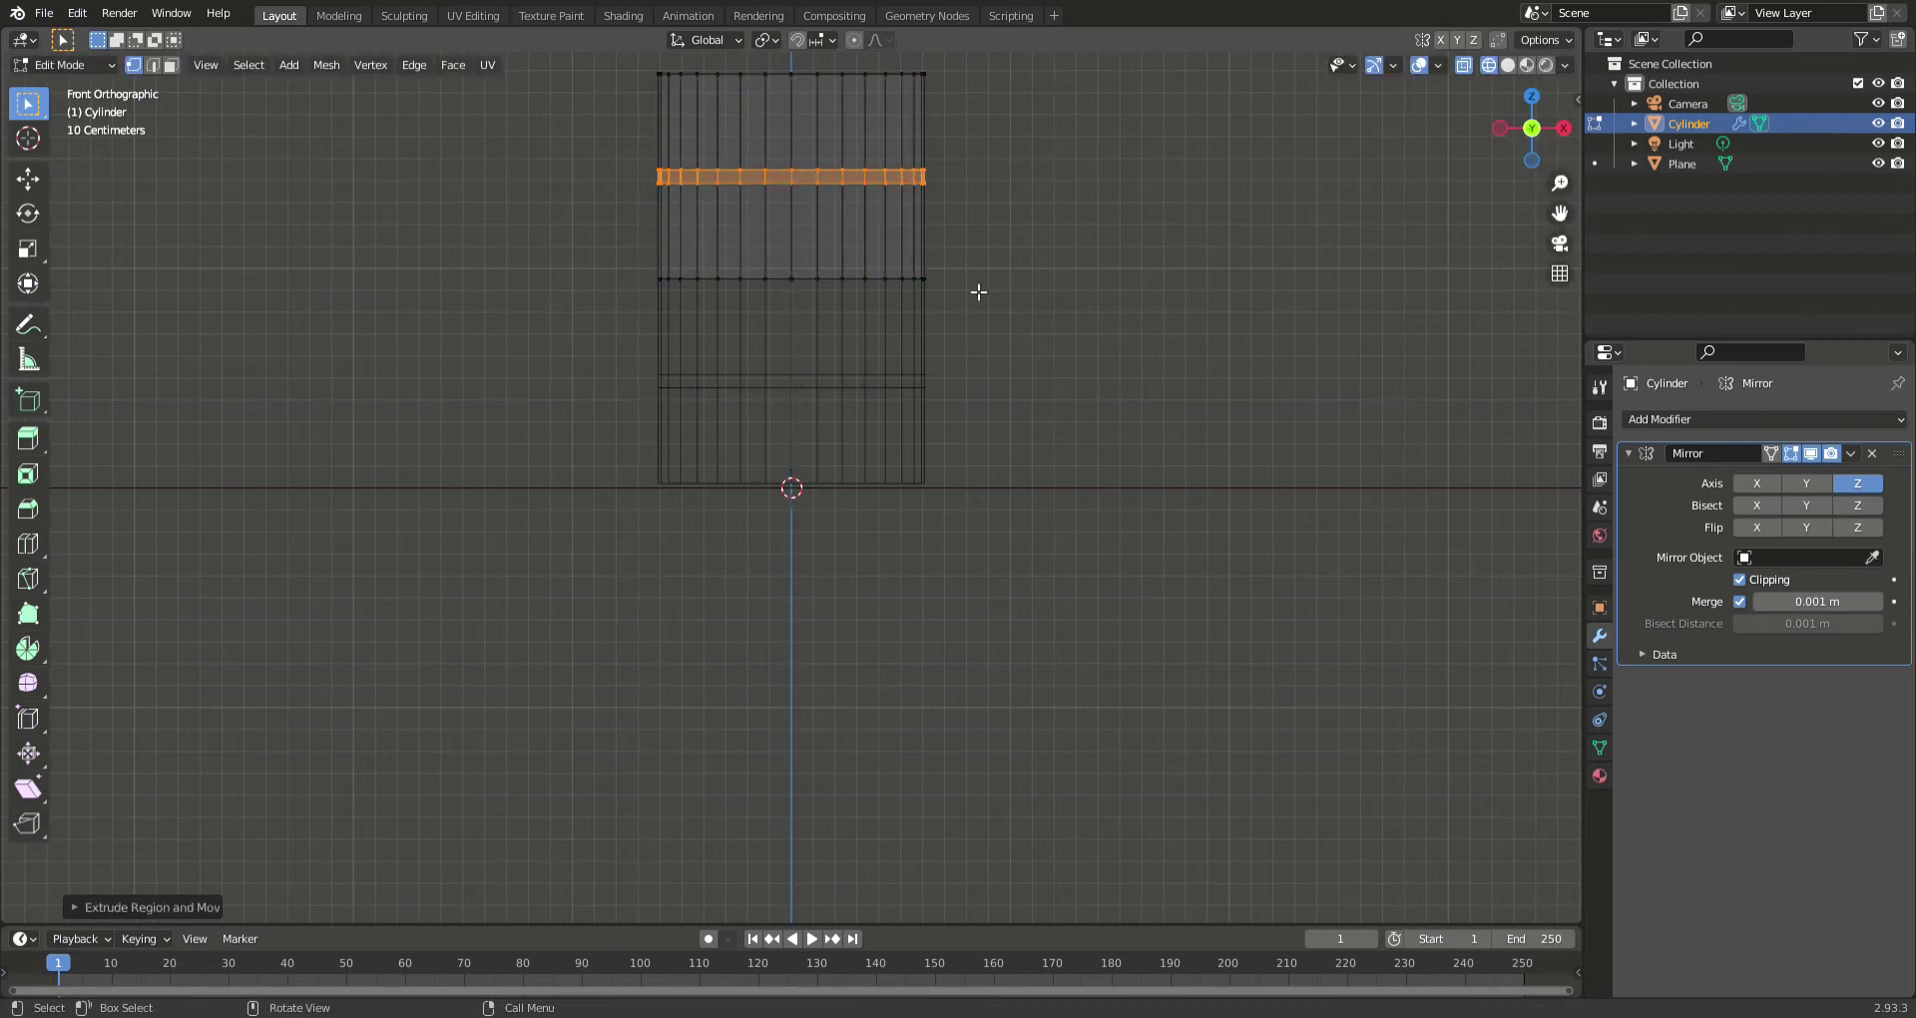
key(s)
click(1013, 265)
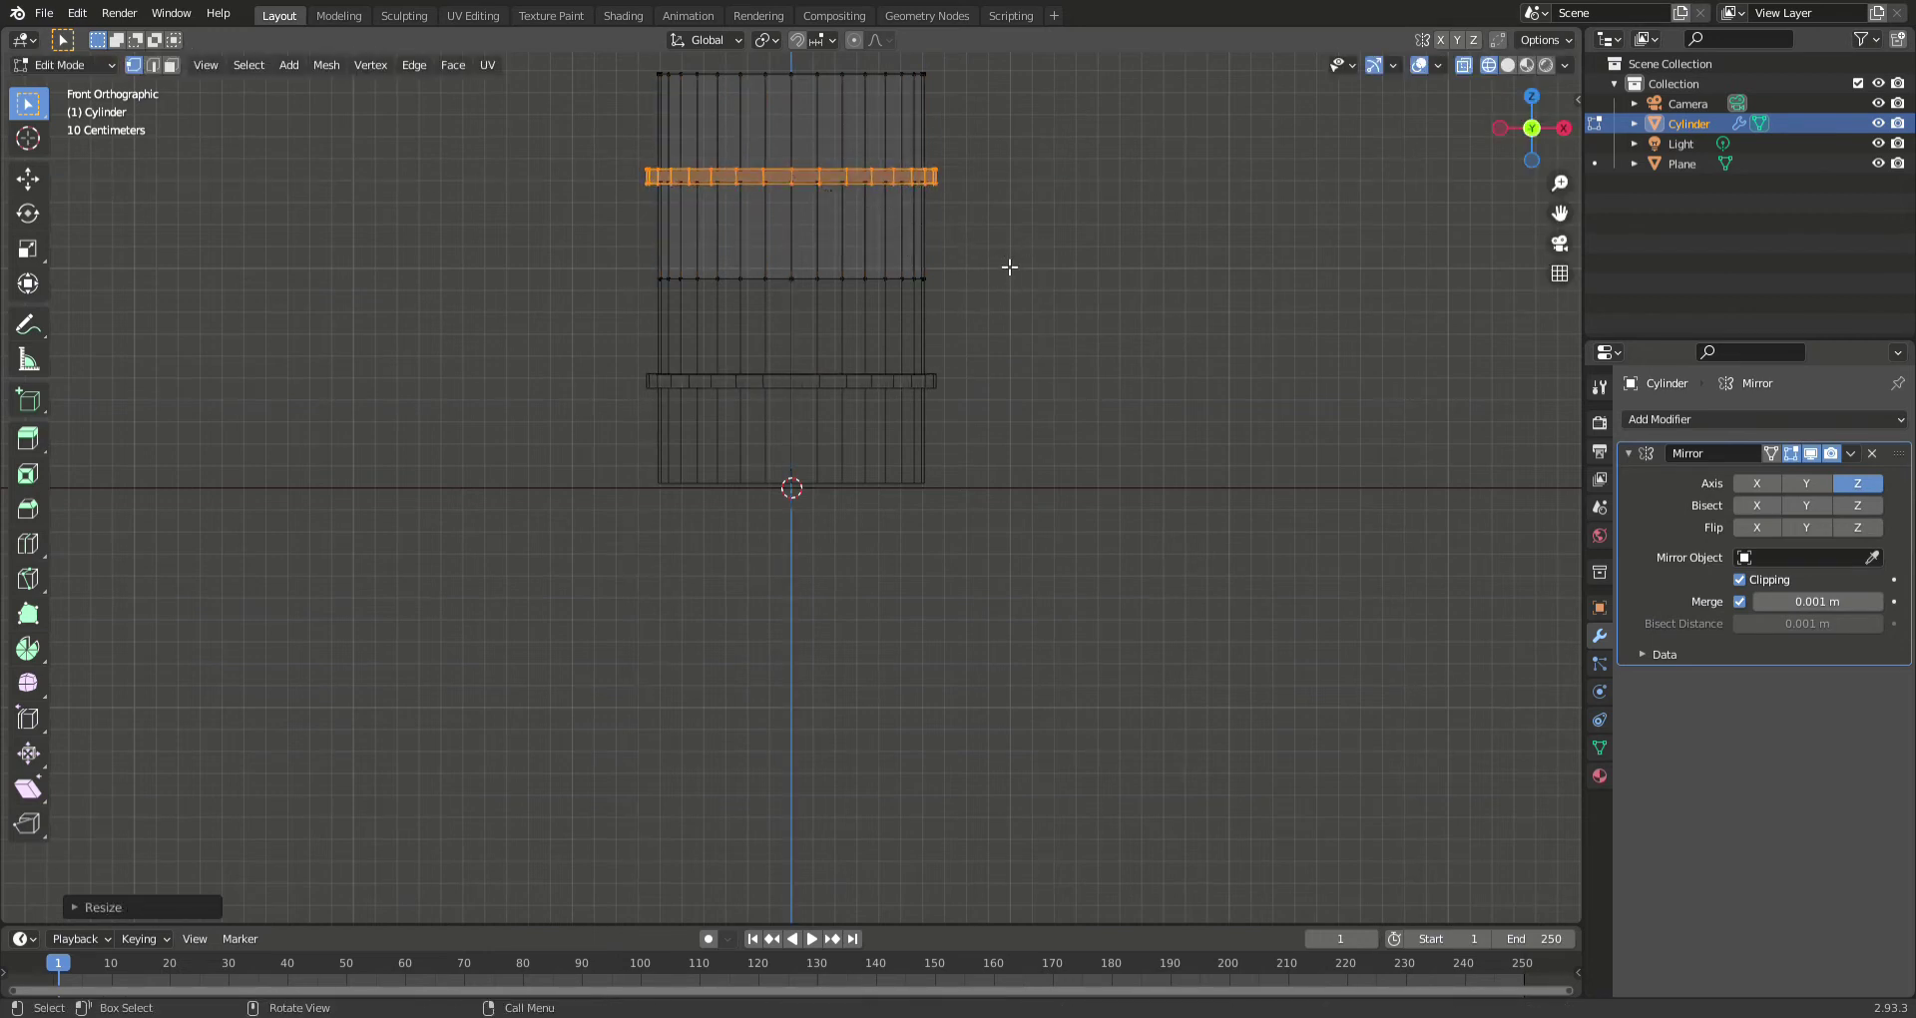
- Return the viewport to solid shading and examine the mirrored ribs in Object Mode from several angles
middle_drag(1008, 265, 961, 359)
key(z)
click(1121, 312)
scroll(1051, 326, down, 3)
scroll(964, 363, down, 2)
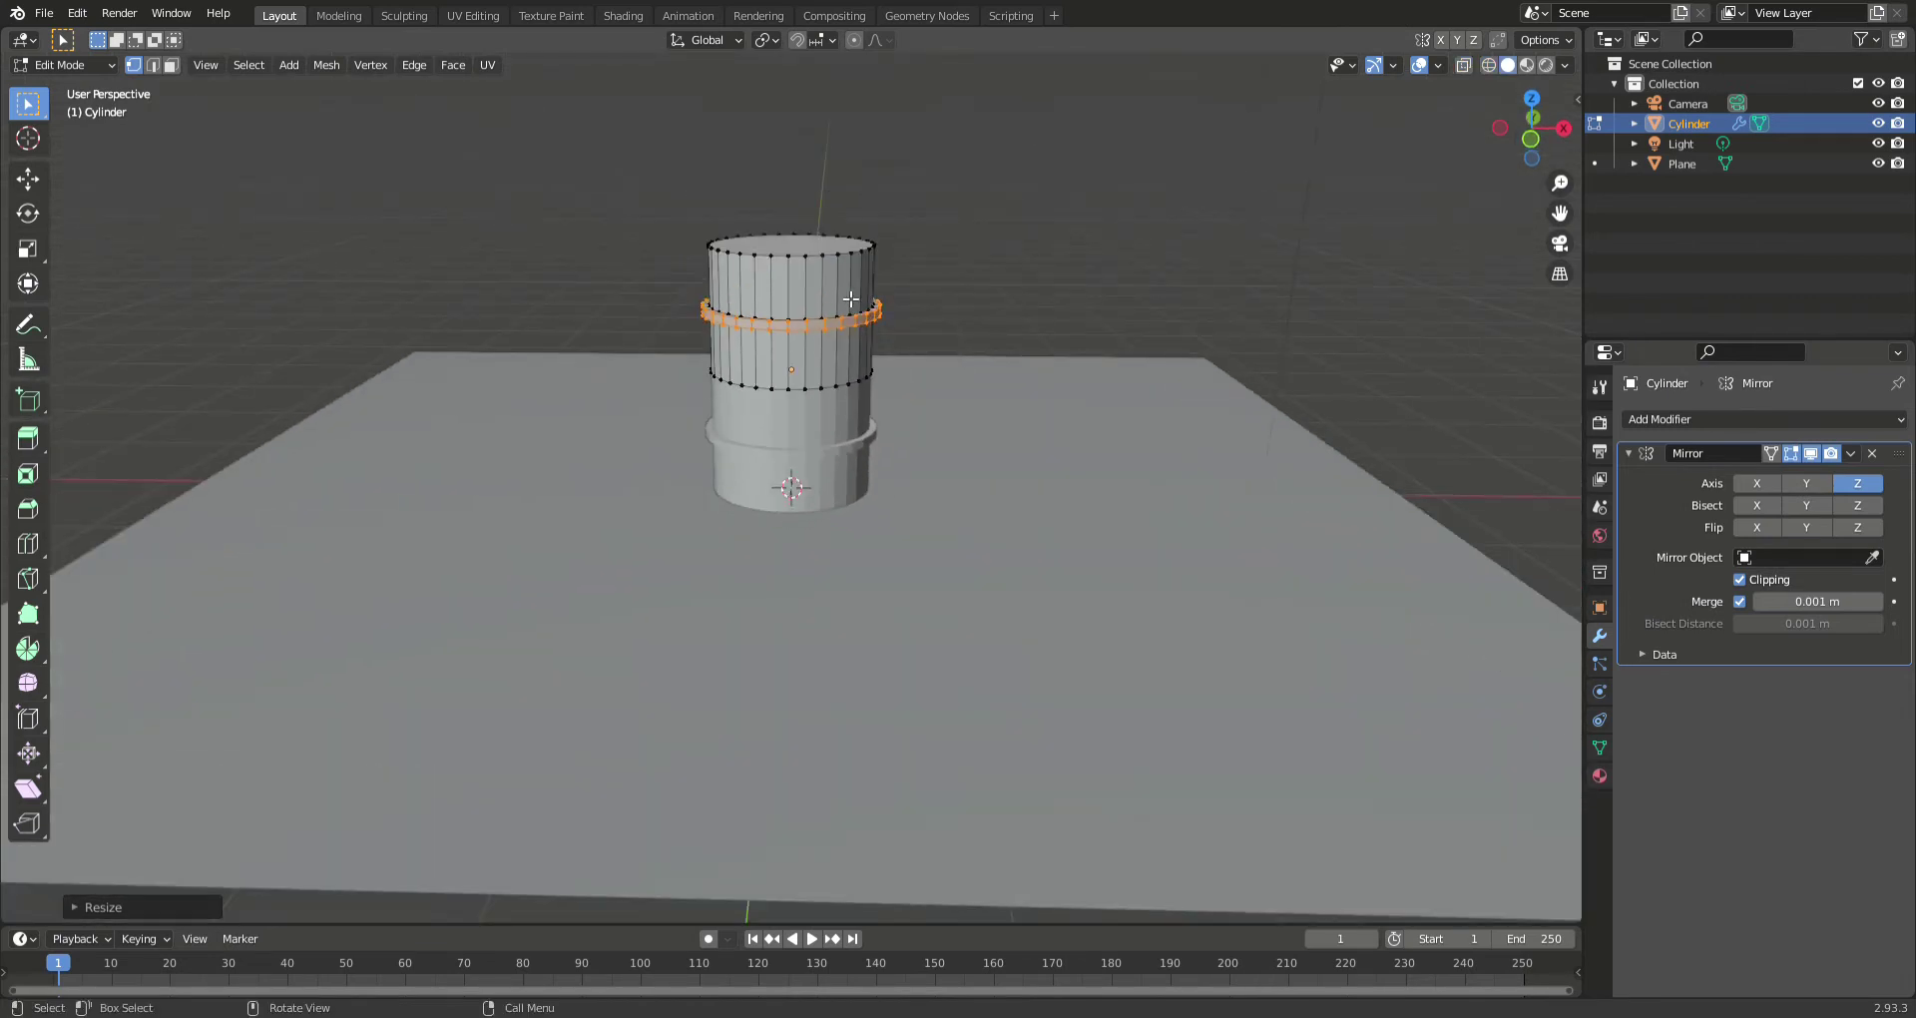
key(Tab)
middle_drag(958, 376, 910, 415)
scroll(909, 409, up, 4)
middle_drag(900, 287, 901, 371)
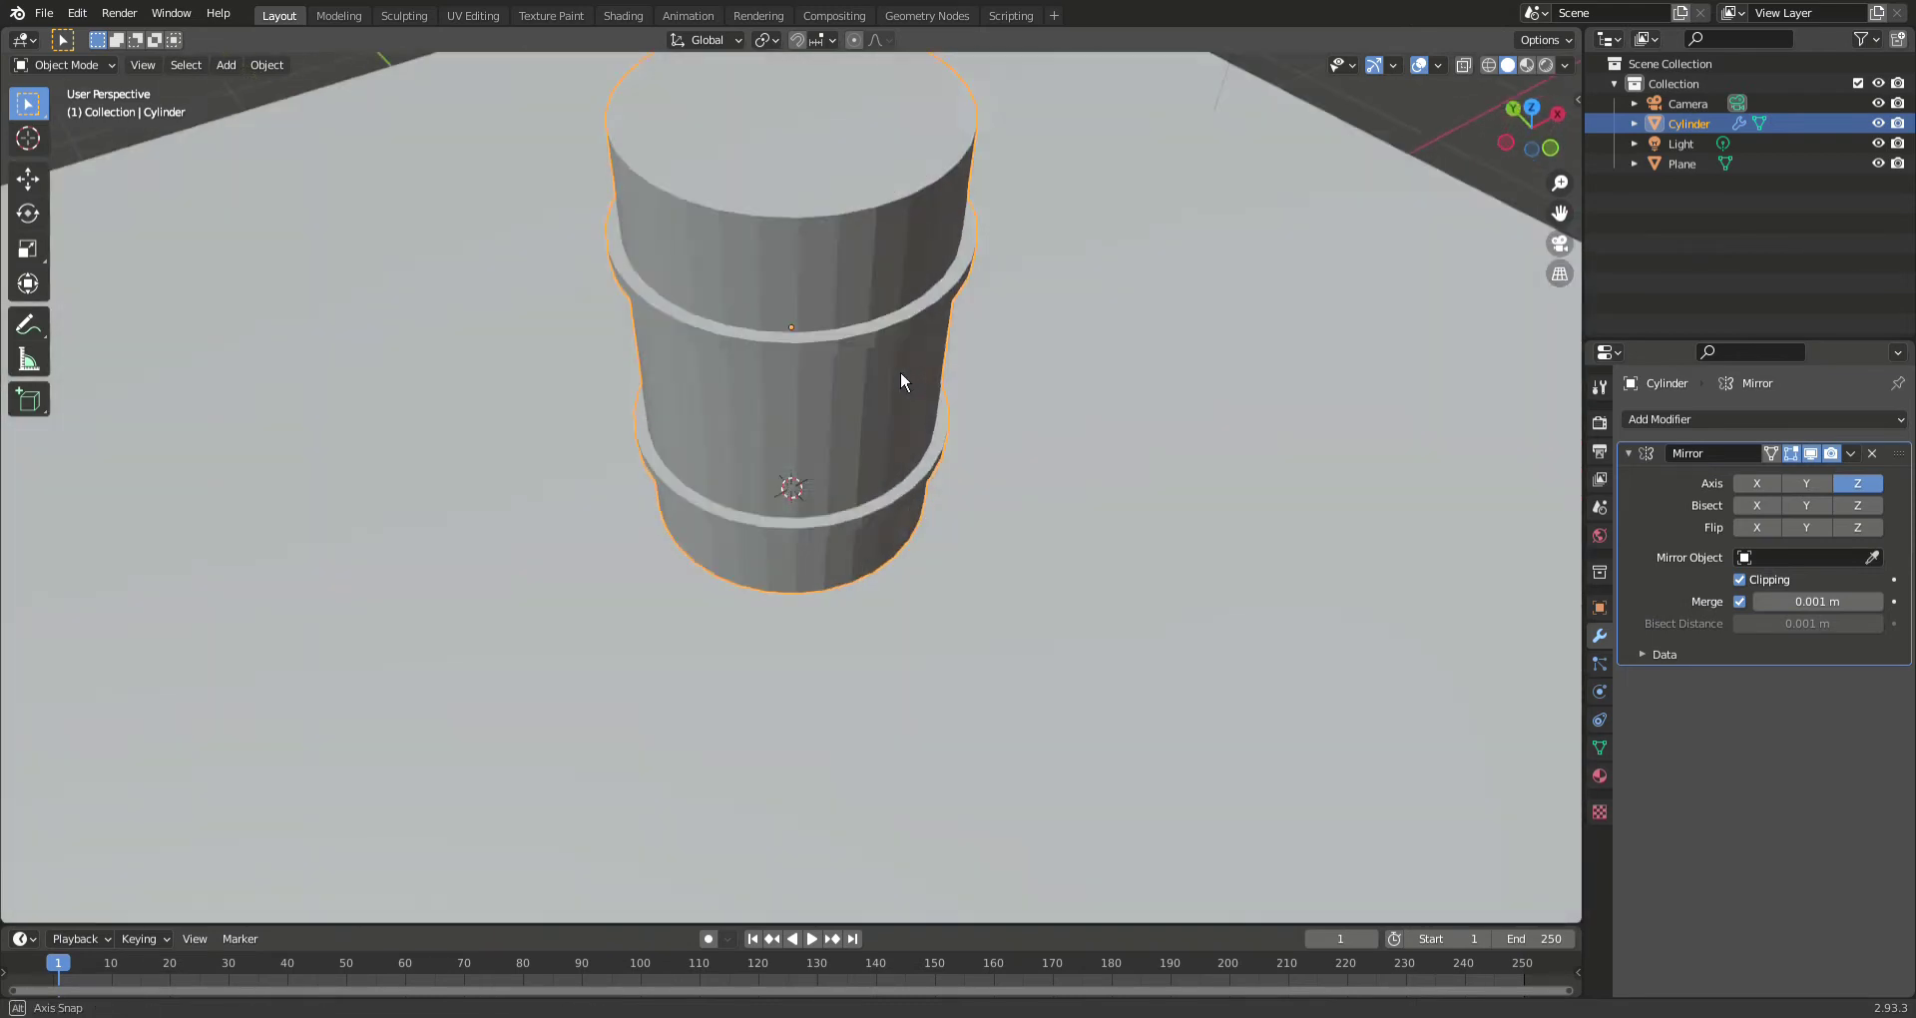
scroll(901, 373, down, 1)
- Inset the cylinder's top face by about 0.048 m and extrude it down by about 0.02 m
key(Tab)
click(796, 246)
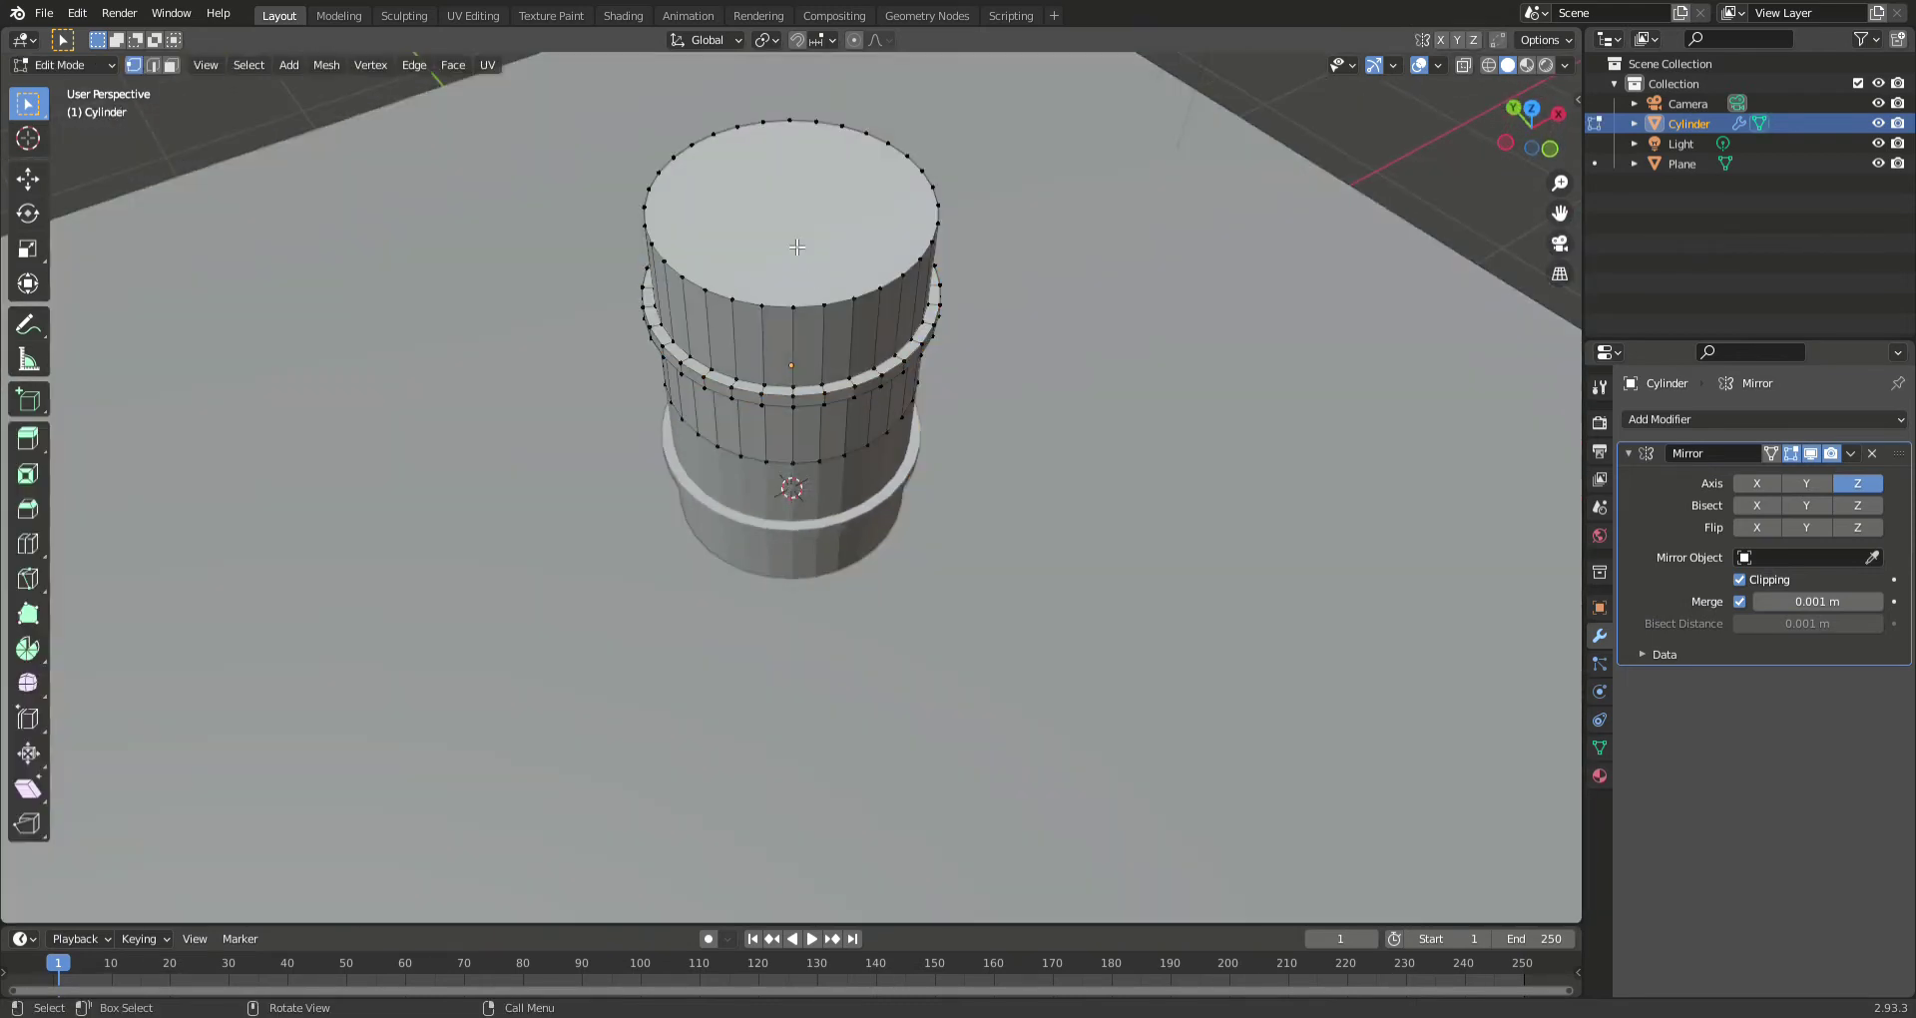
key(3)
click(784, 223)
key(i)
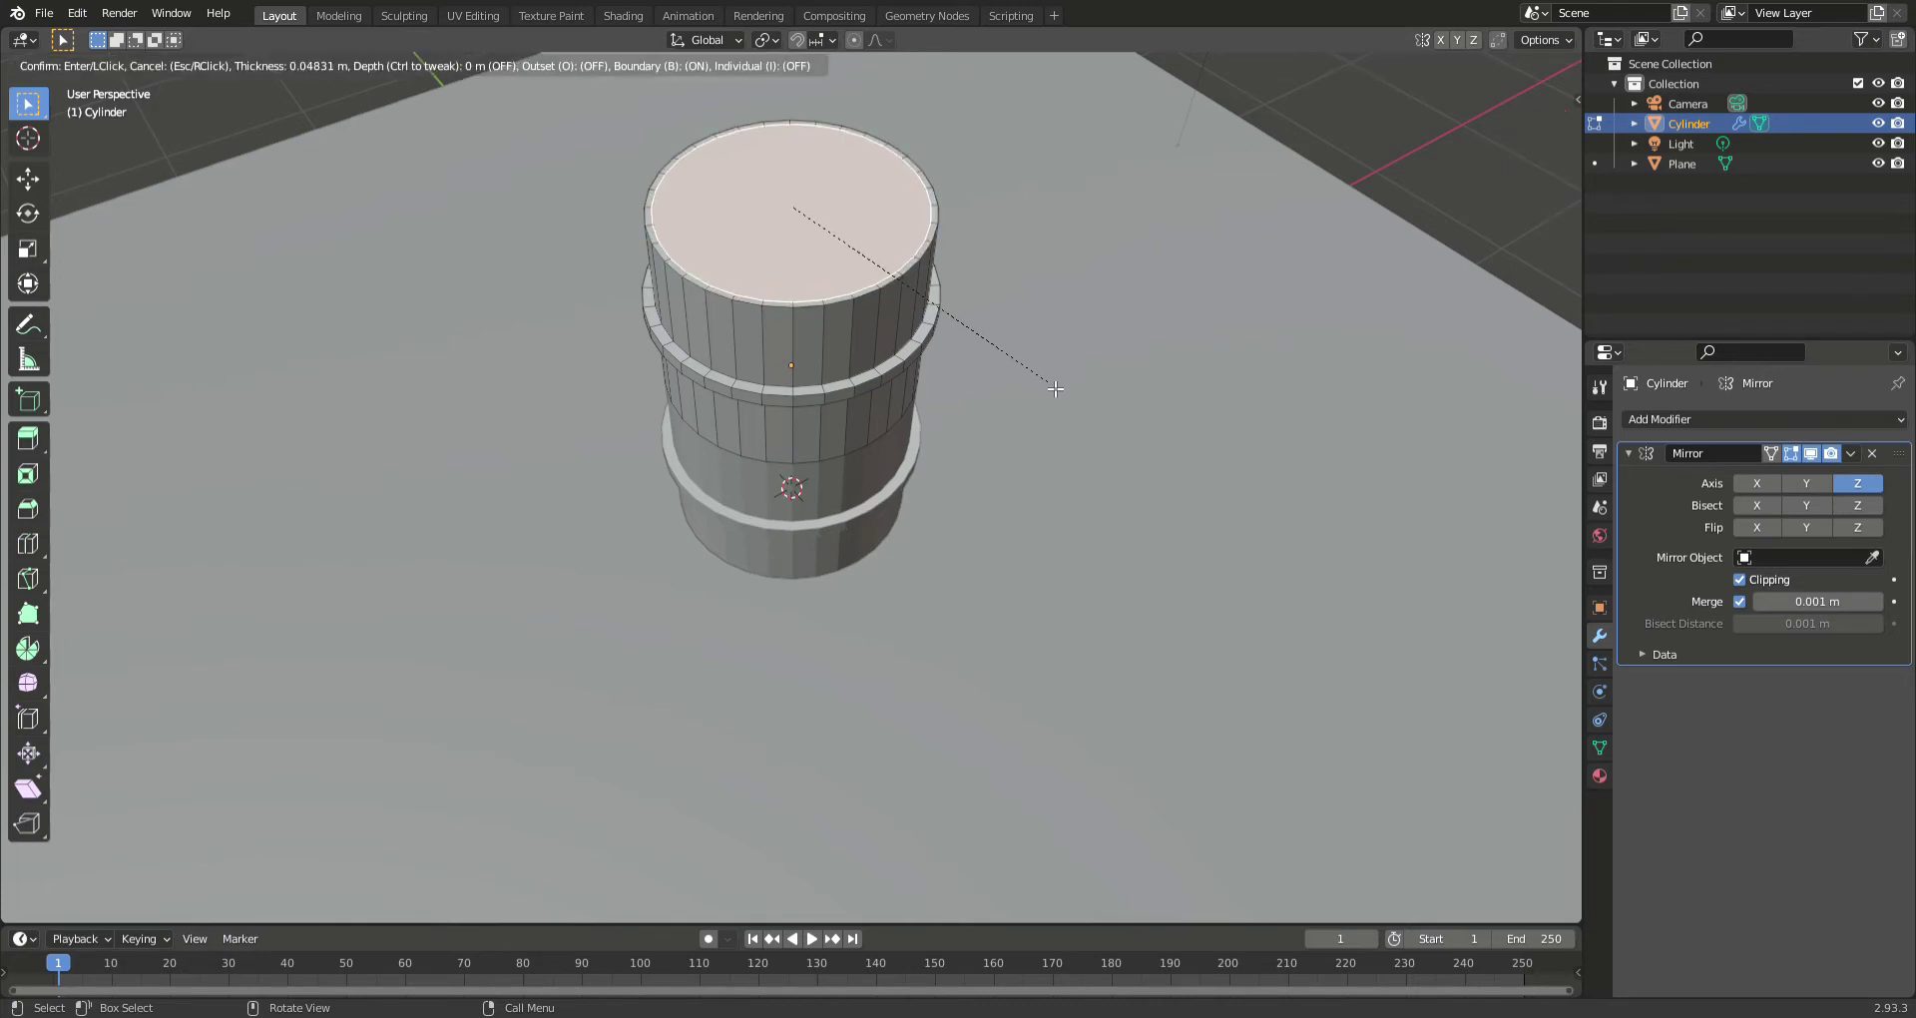
click(1053, 387)
key(e)
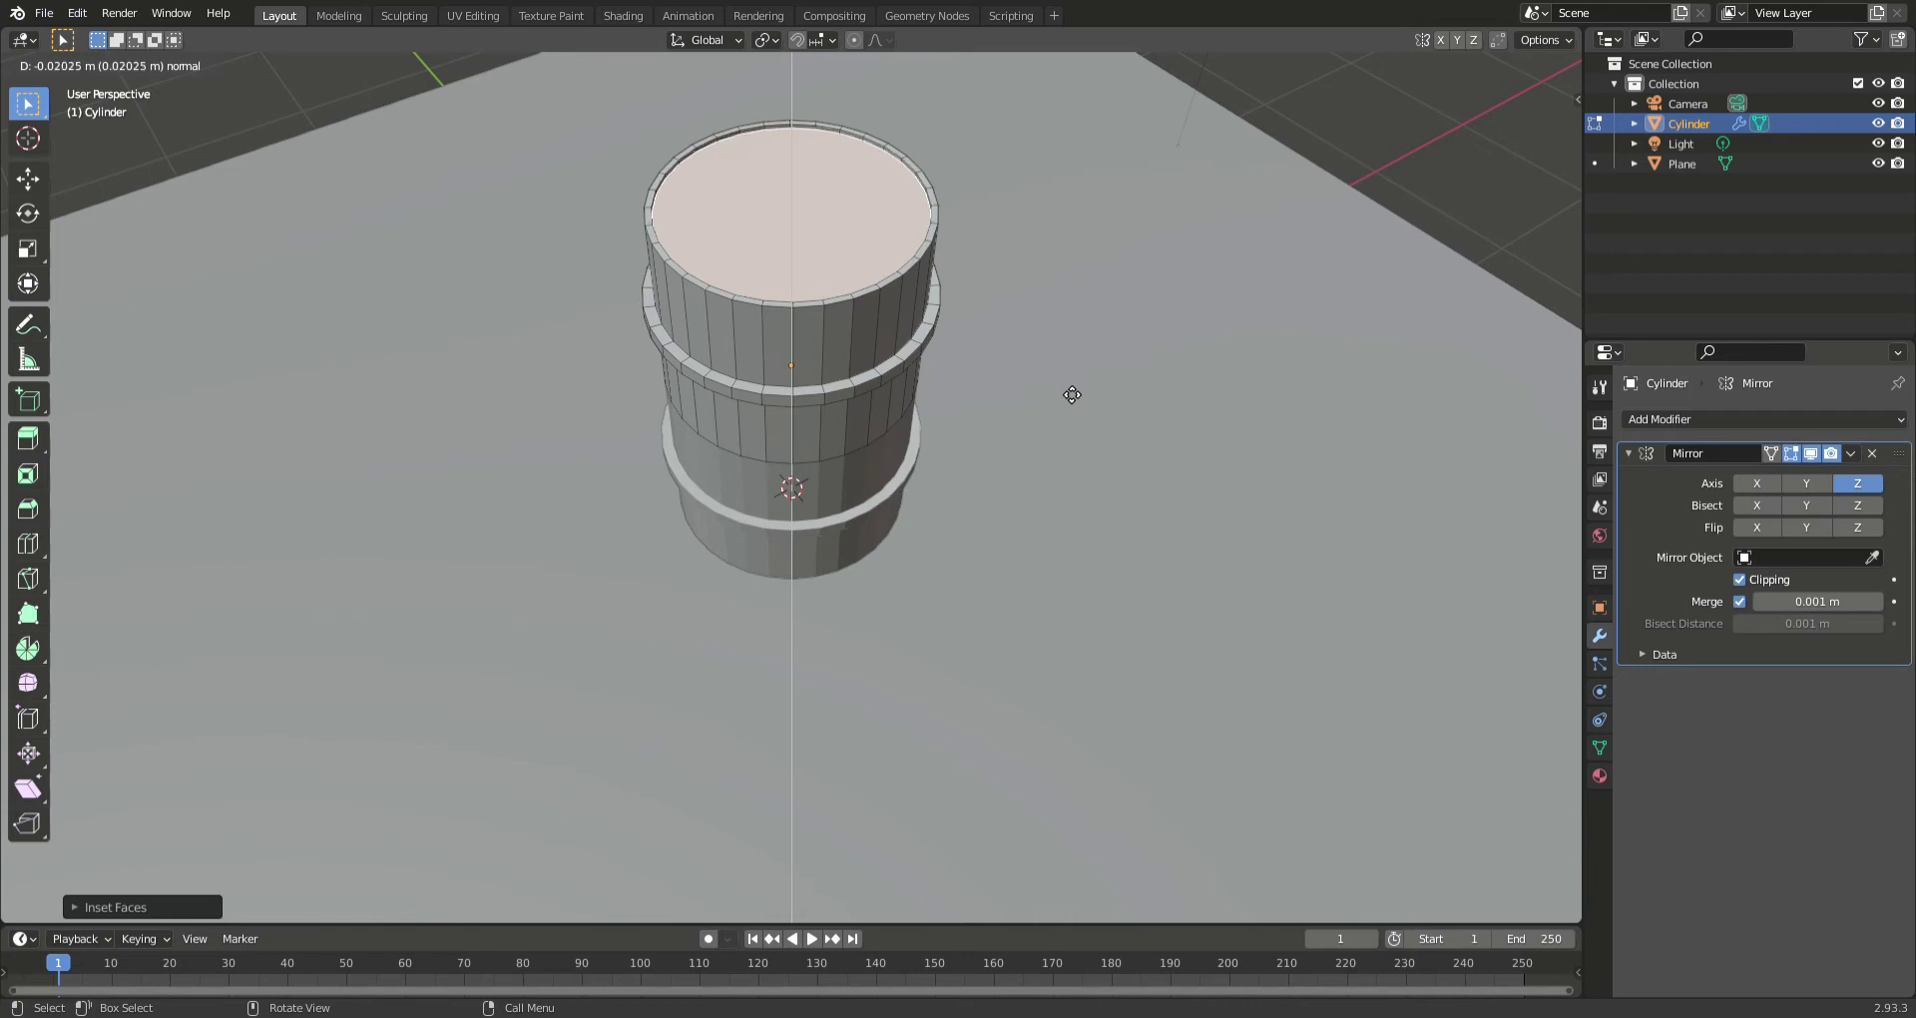
click(1070, 392)
key(i)
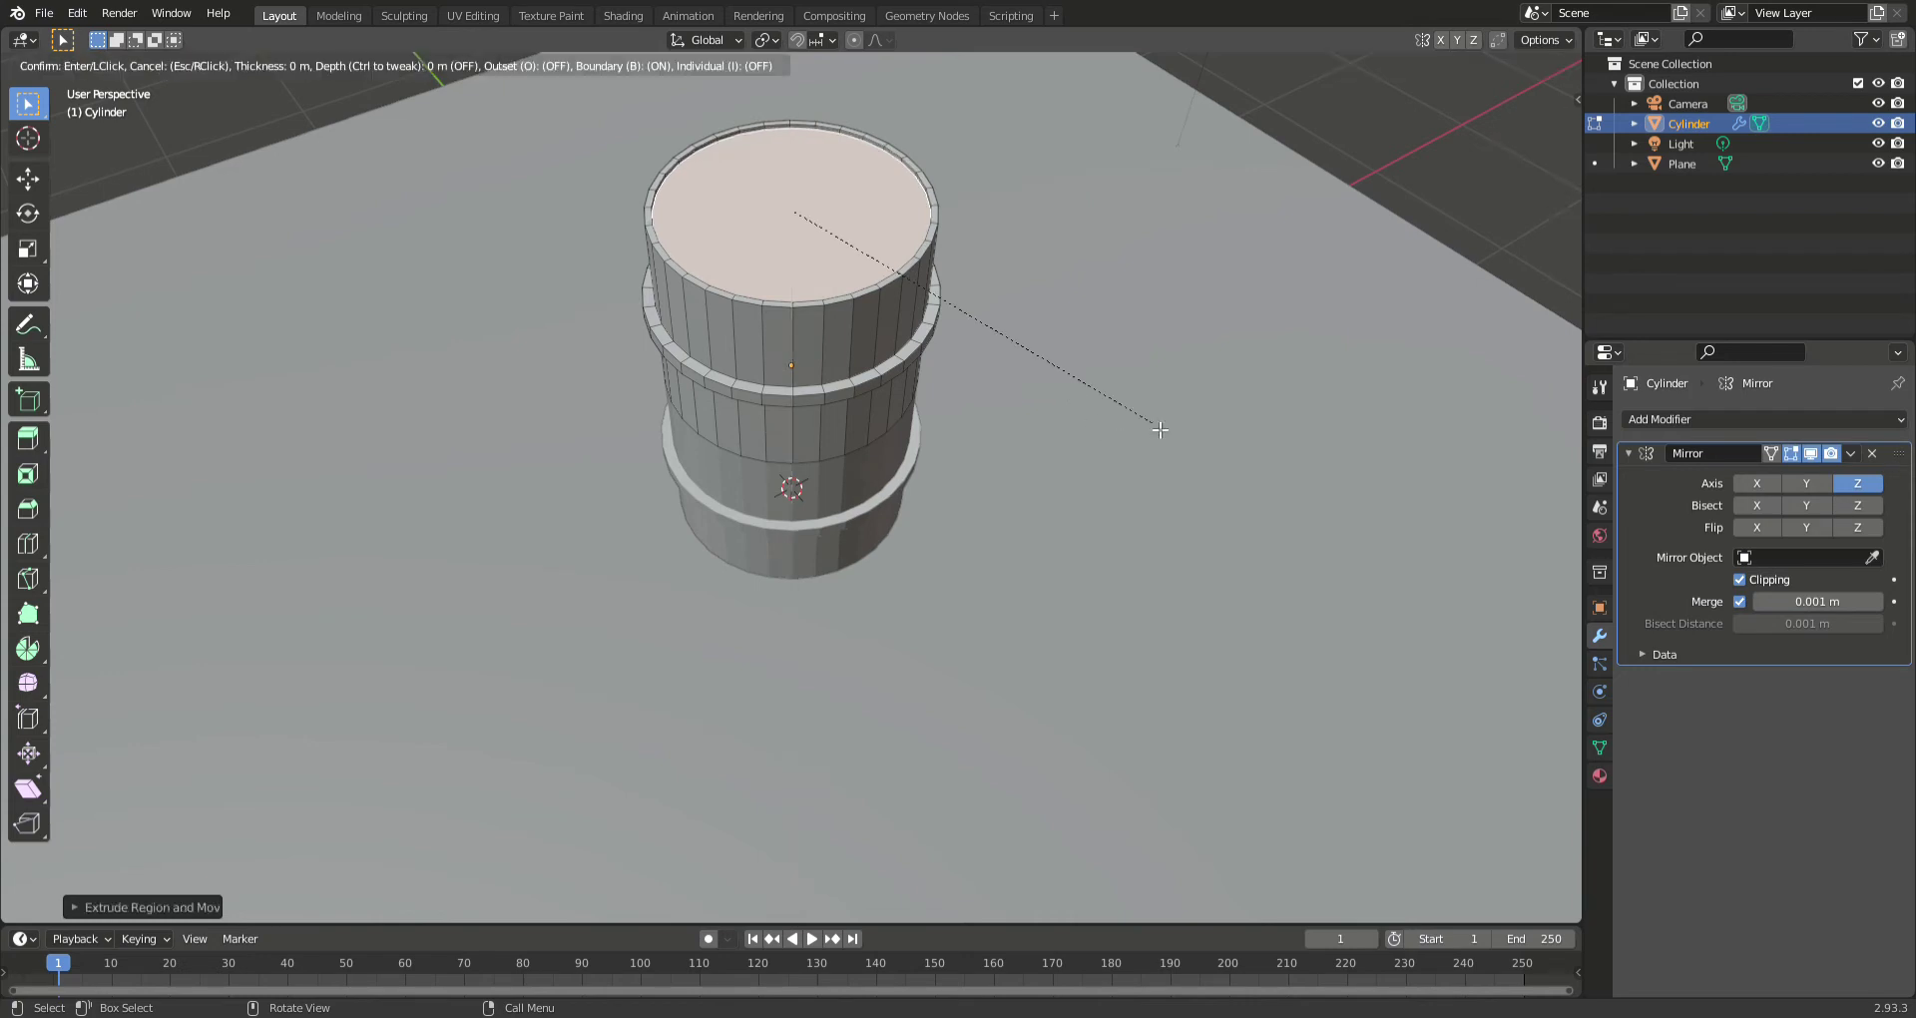
right_click(1105, 423)
key(s)
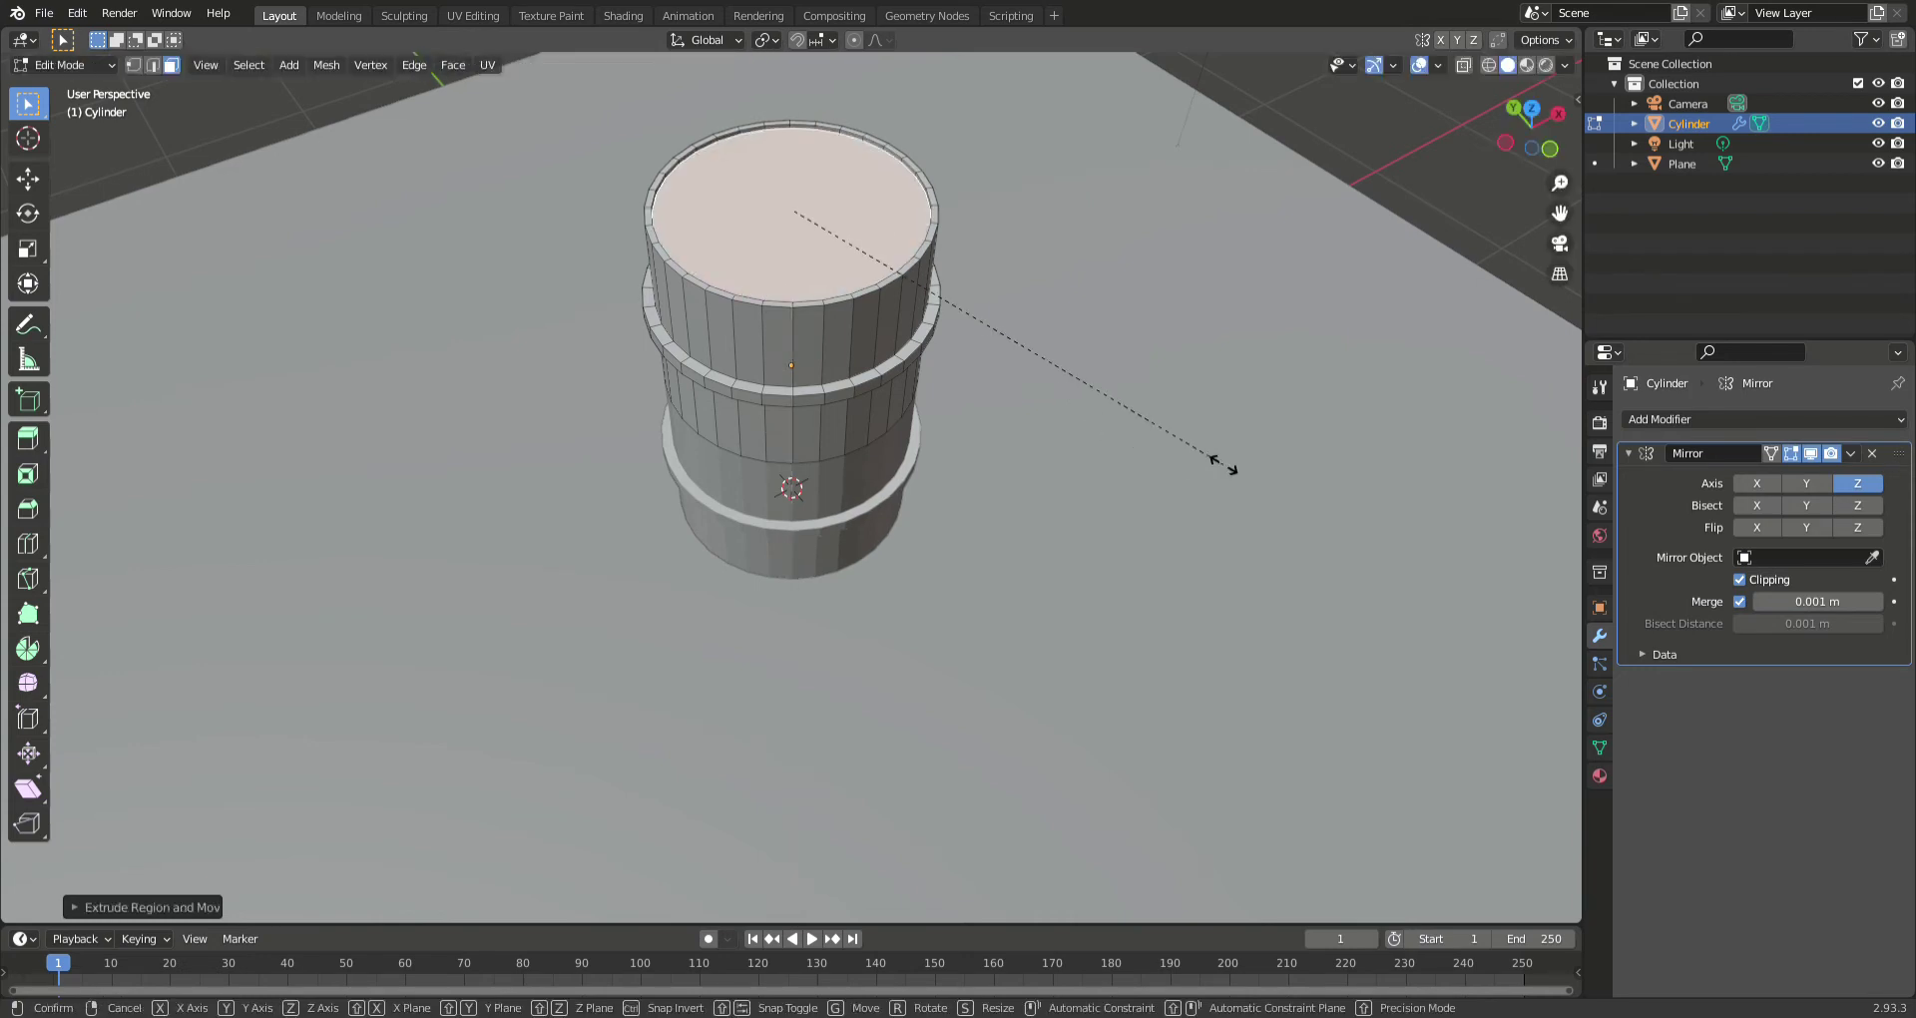
right_click(1208, 468)
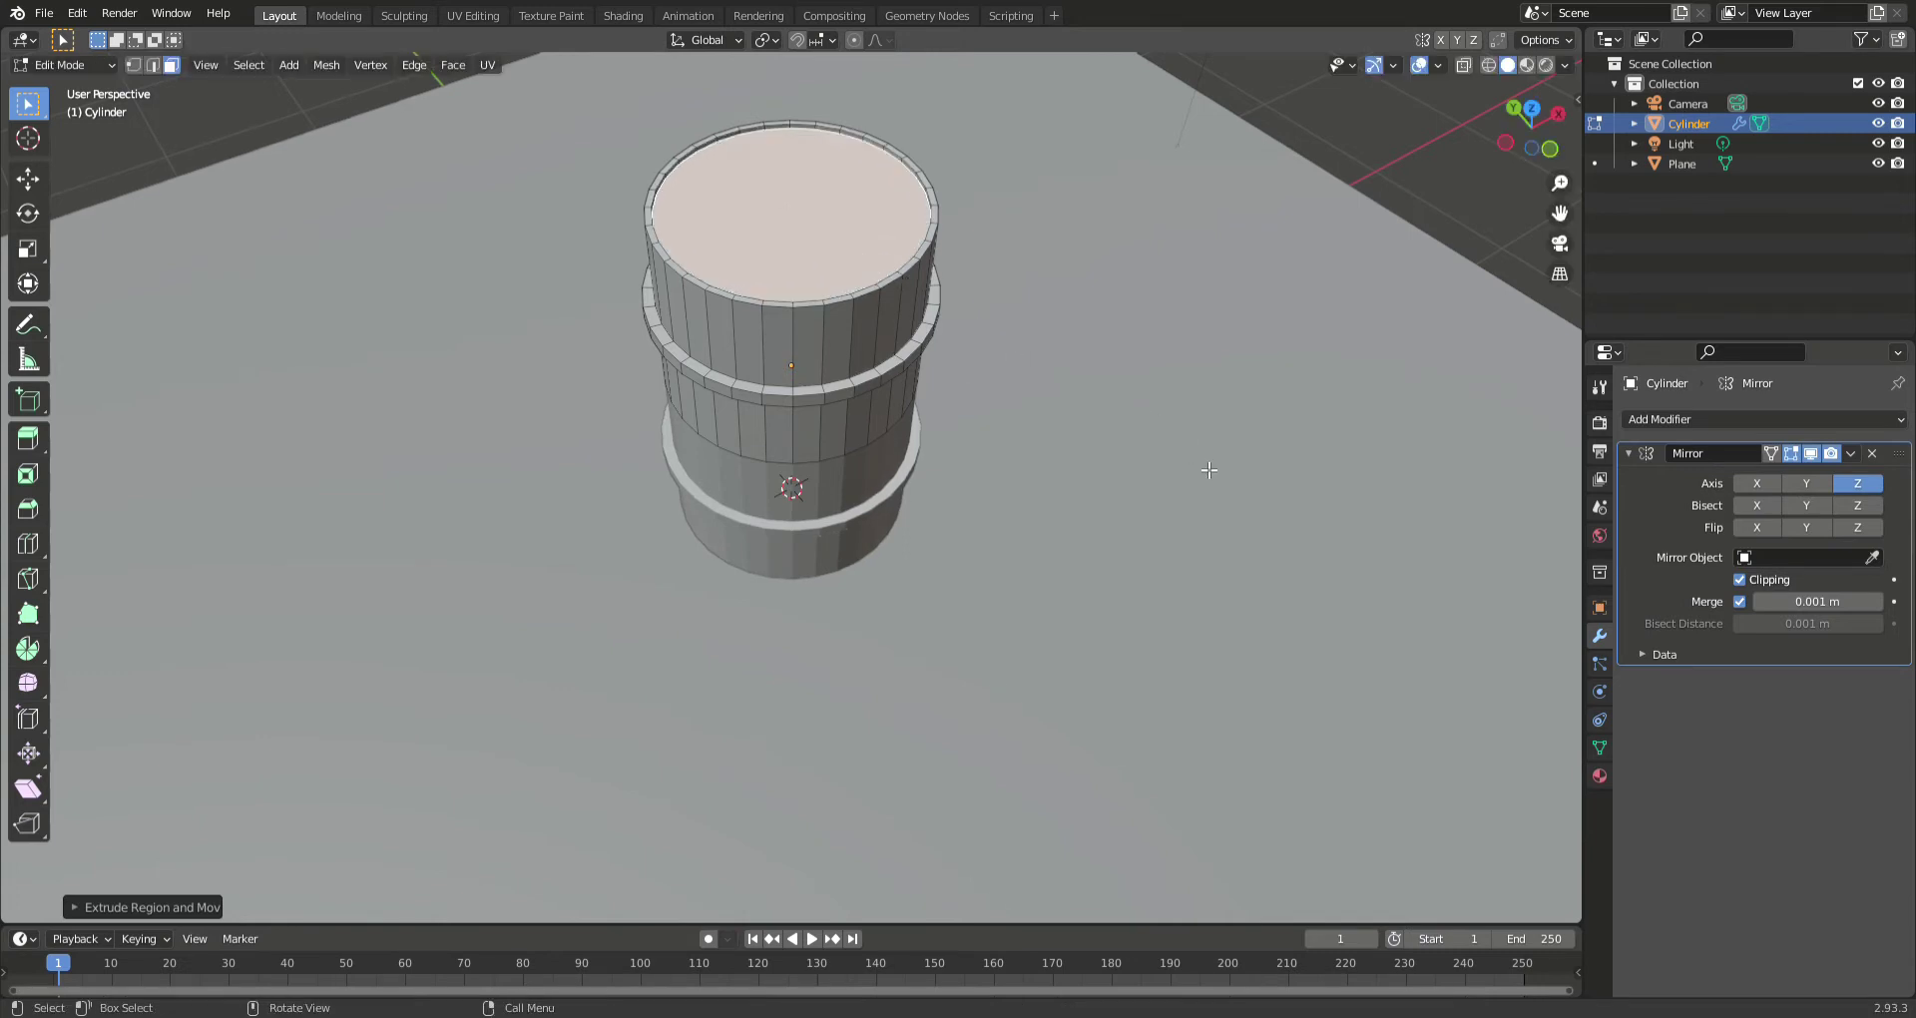
- Inset the recessed top face by about 0.076 m and look over the barrel in Object Mode
key(i)
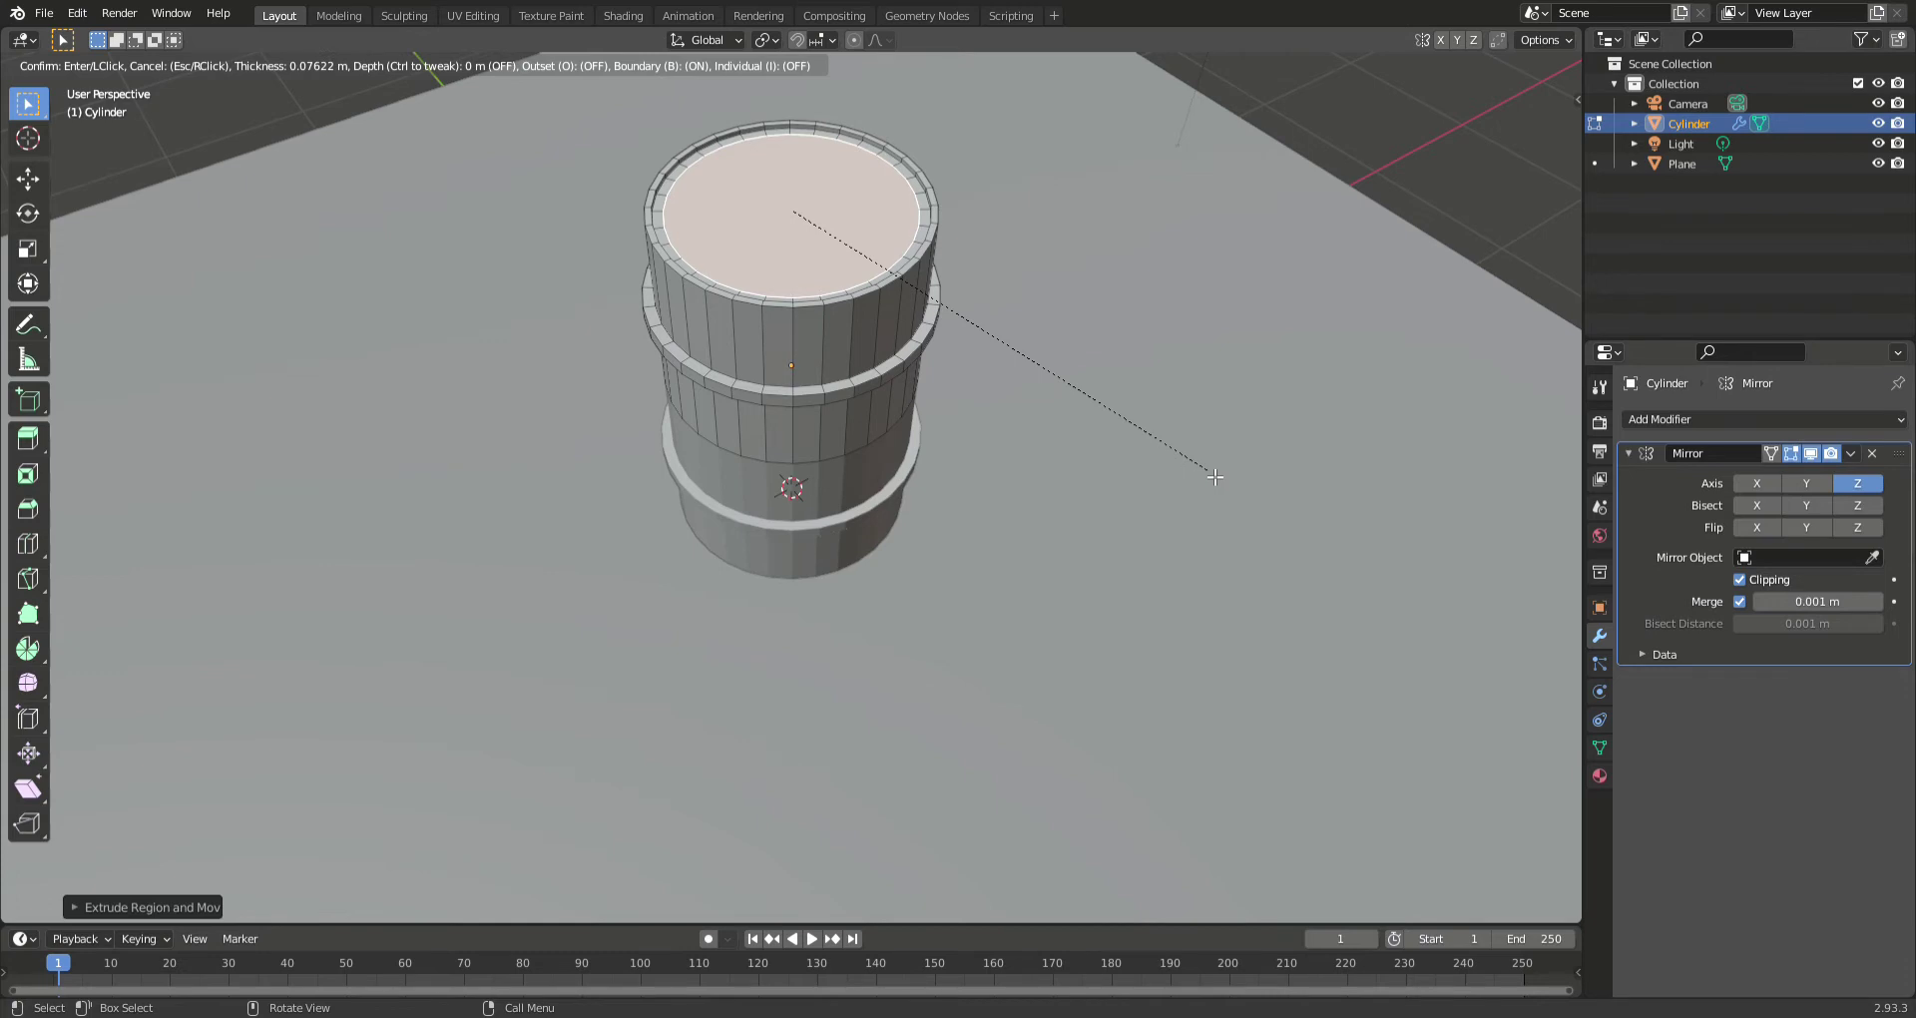
click(1214, 477)
key(Tab)
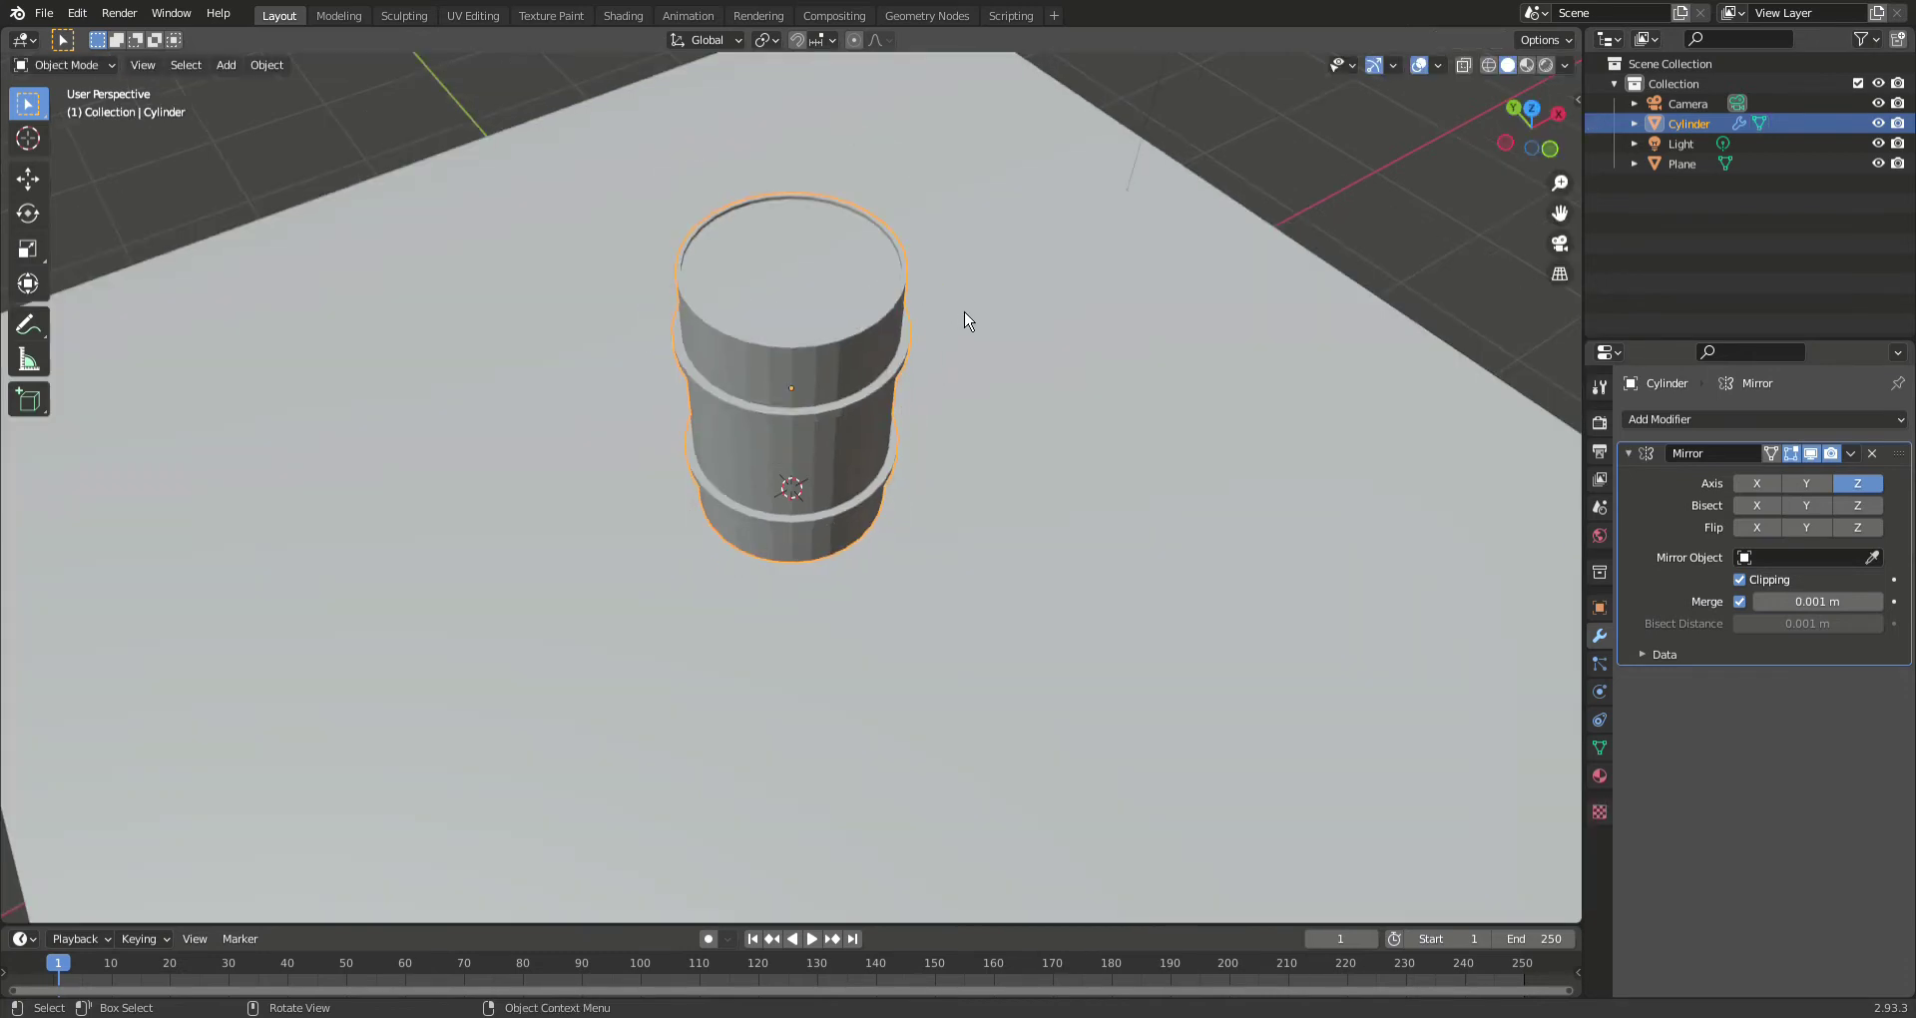
middle_drag(965, 312, 956, 370)
scroll(858, 275, up, 2)
scroll(849, 270, down, 4)
scroll(805, 329, up, 4)
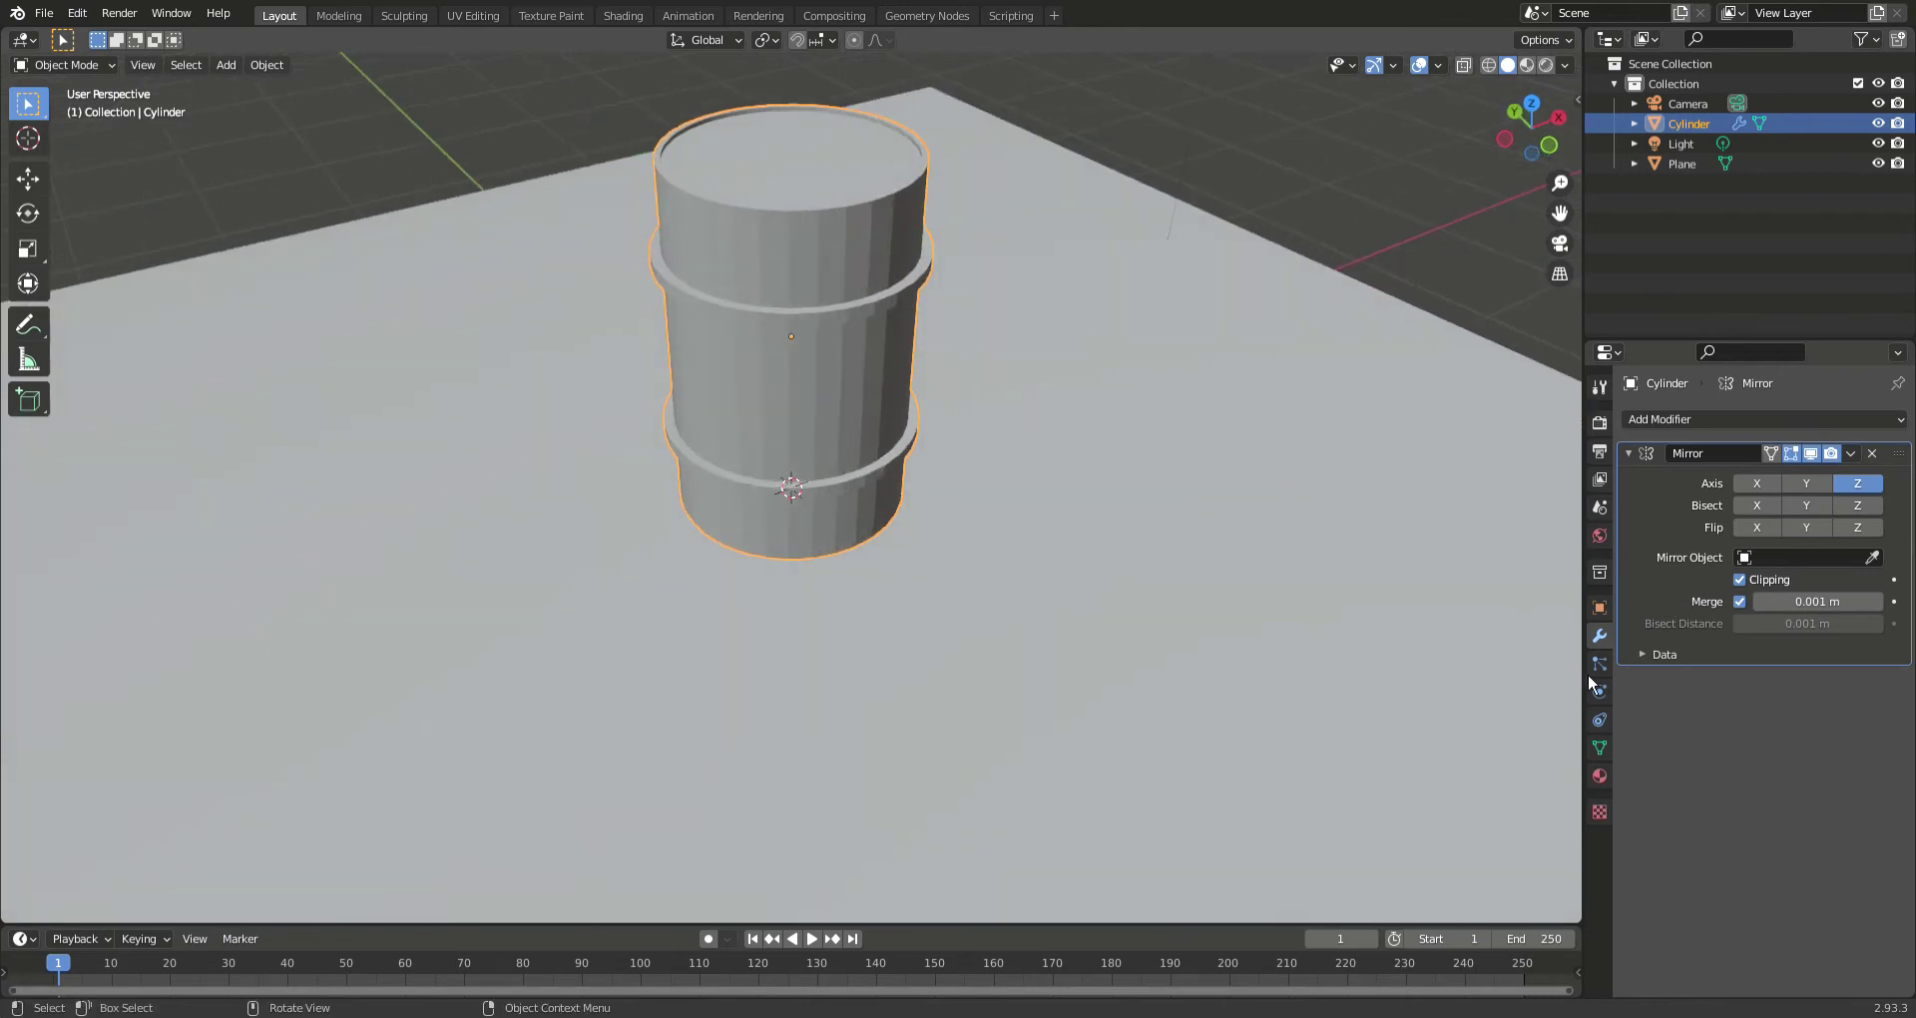
- Add a Subdivision Surface modifier to the barrel and set its viewport levels to 2
click(1710, 419)
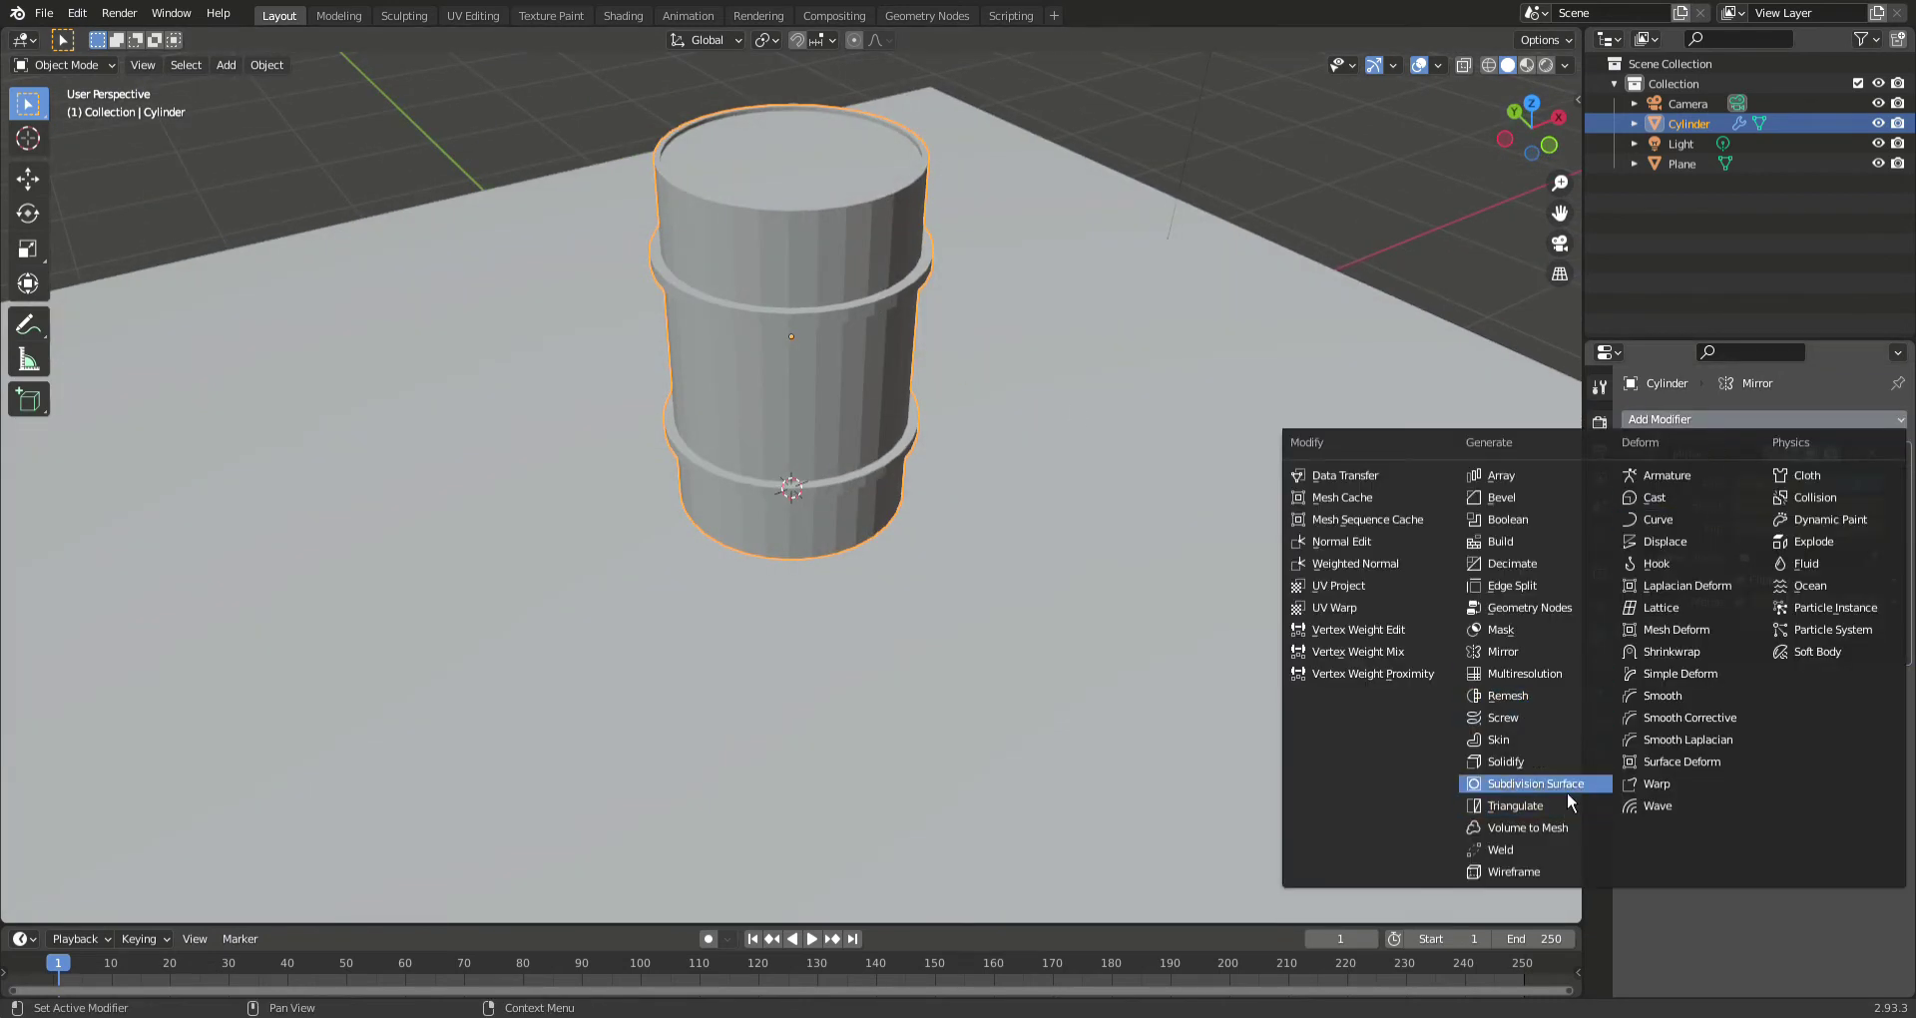
click(1536, 783)
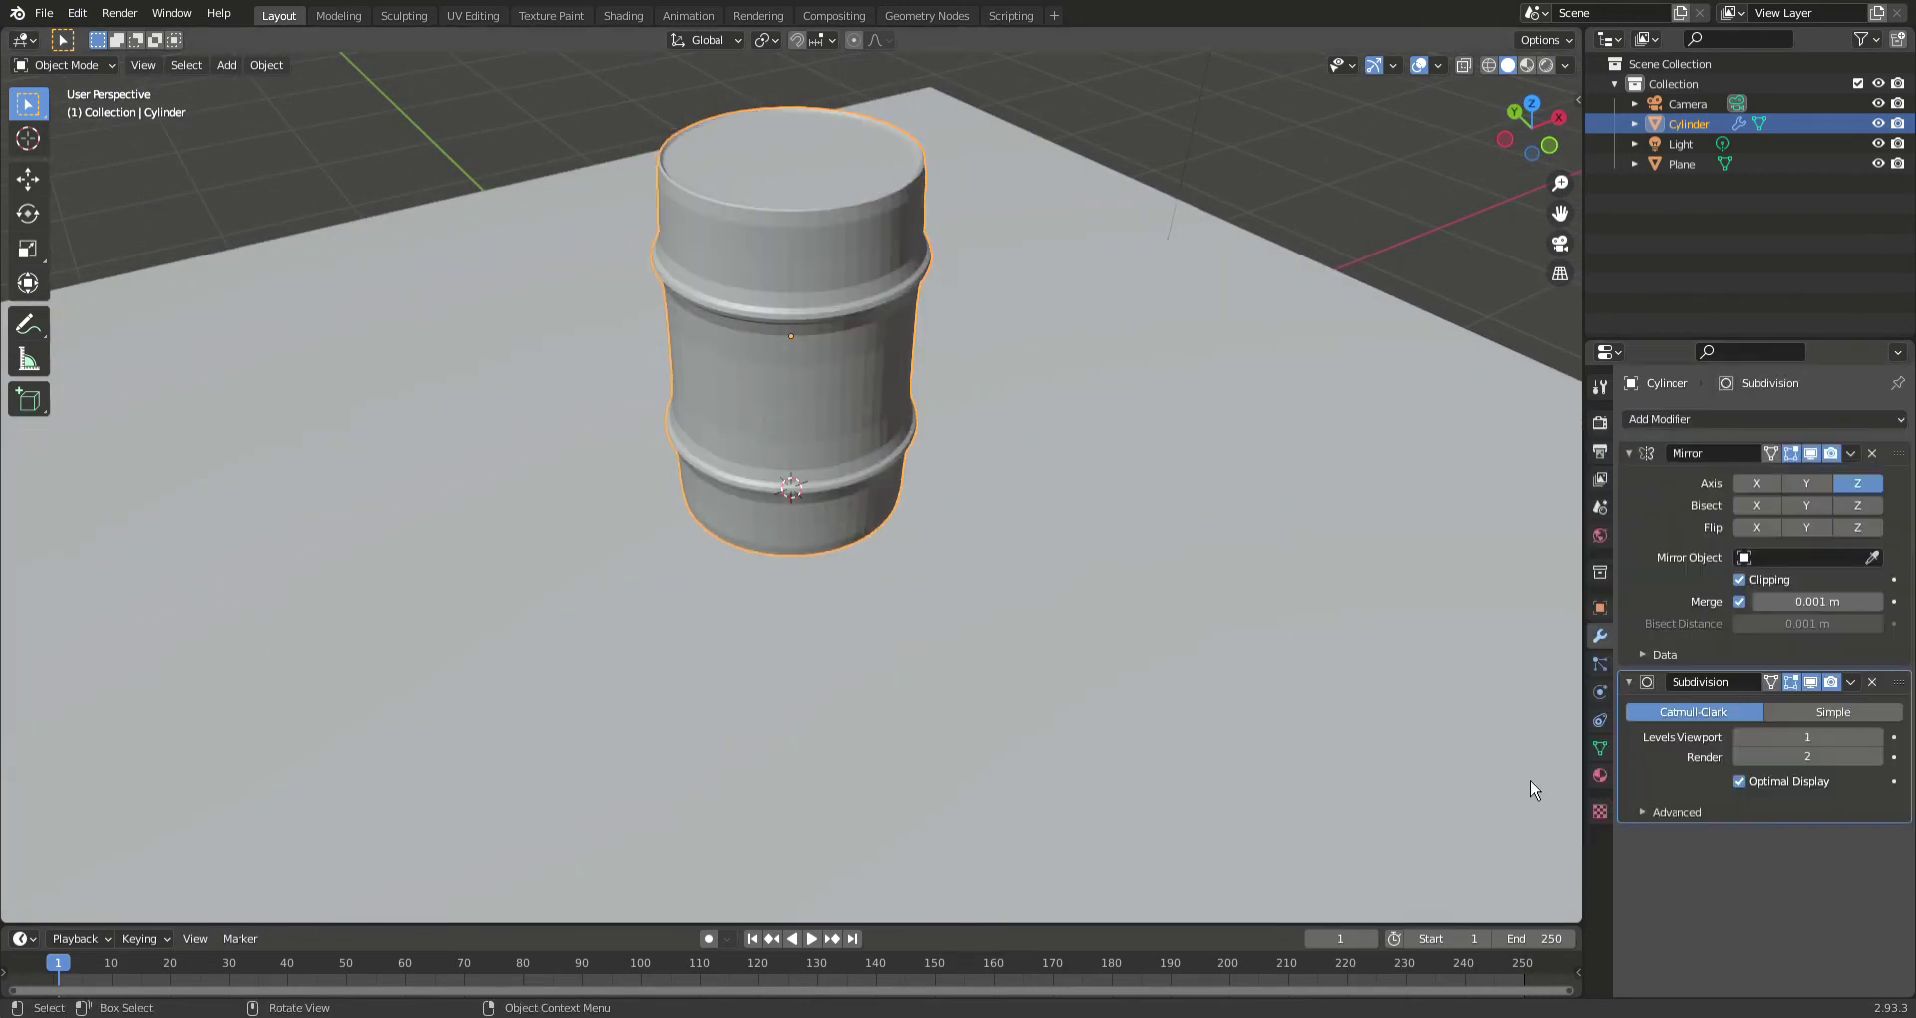
click(1875, 736)
scroll(866, 294, up, 2)
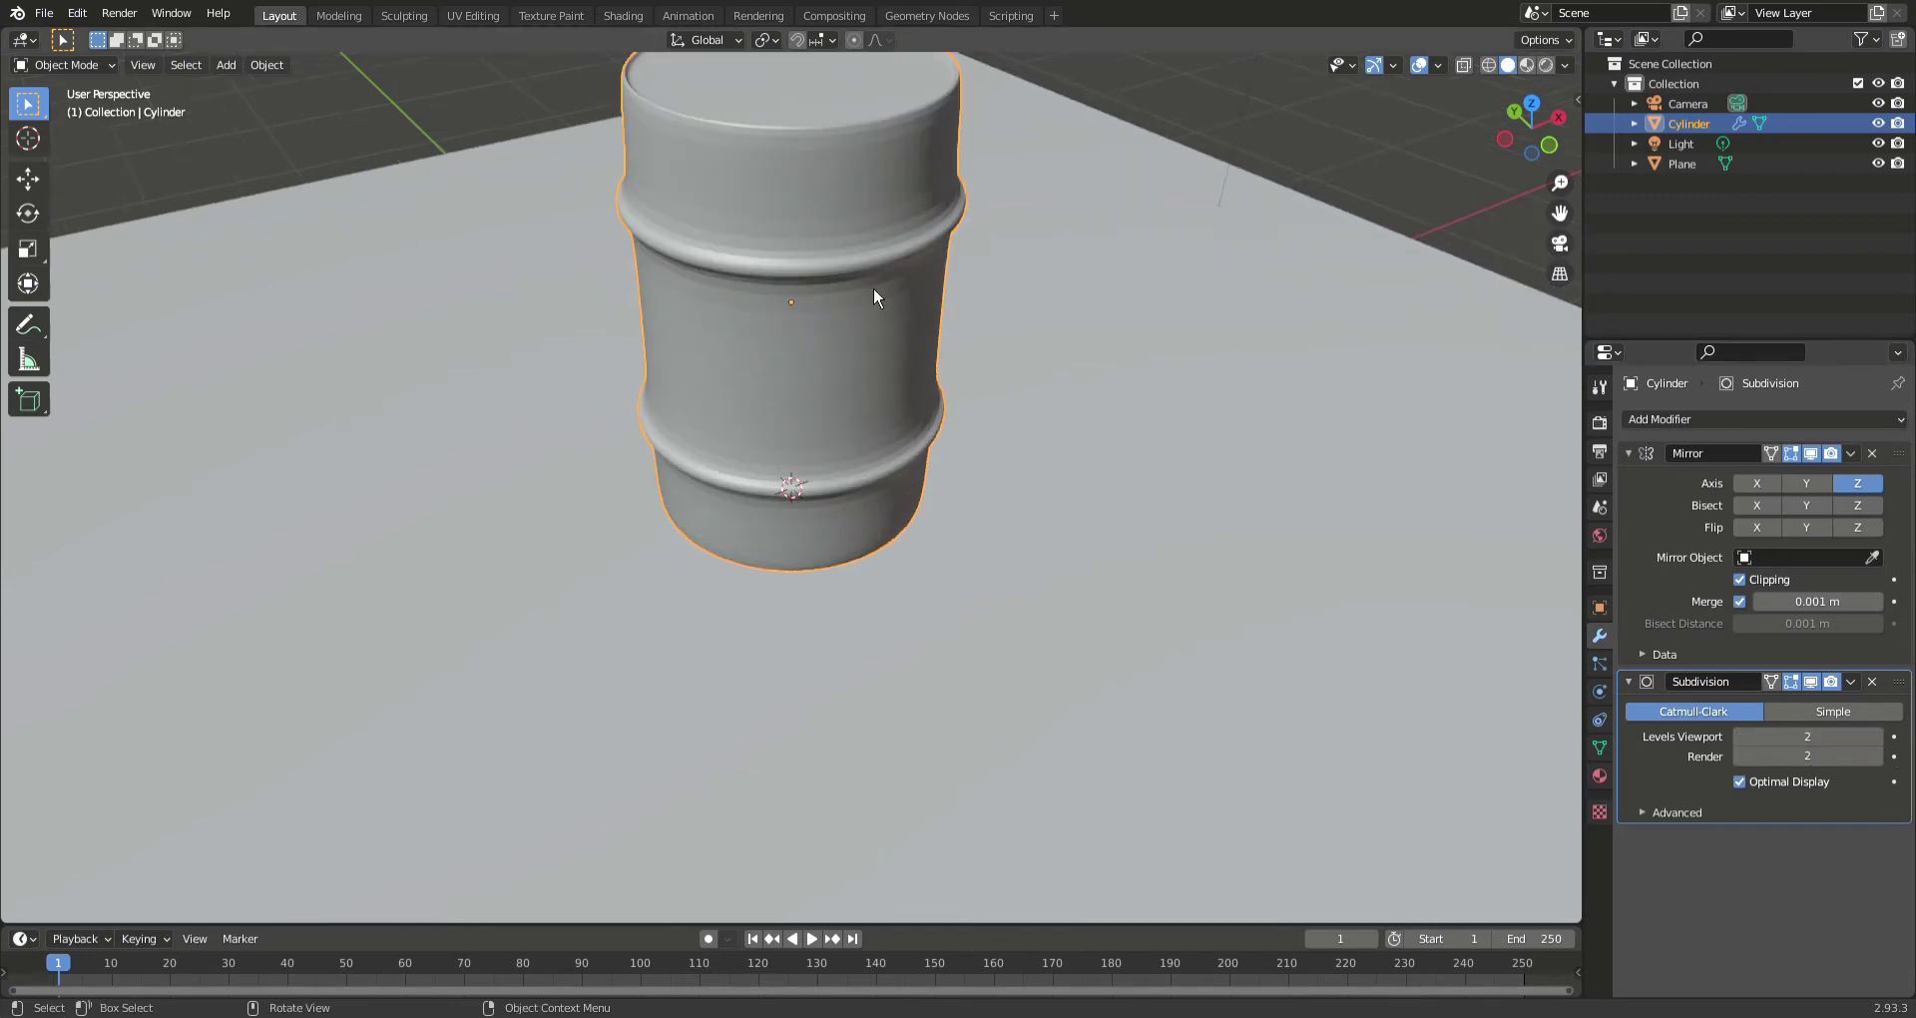
- Cut an edge loop around the barrel's upper wall and slide it up close to the top rim
middle_drag(812, 243, 795, 355)
key(Tab)
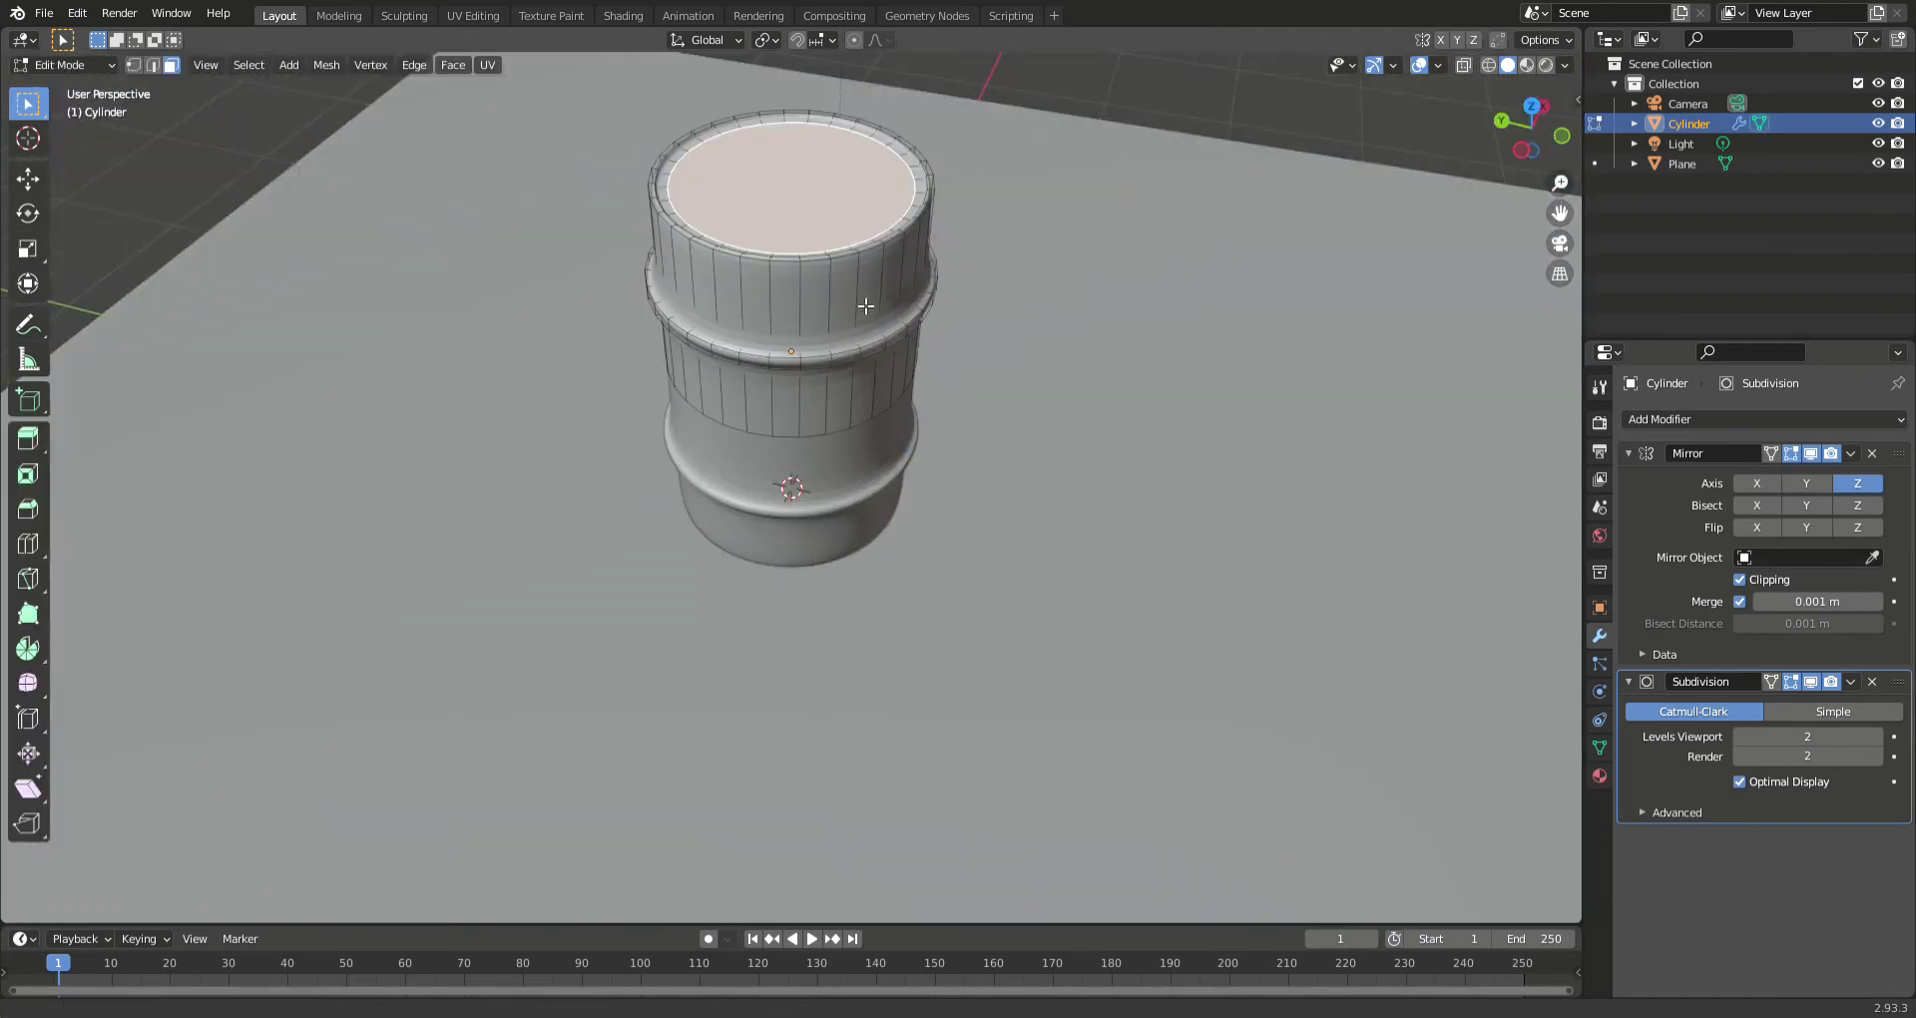
shift+middle_drag(866, 306, 904, 421)
scroll(904, 421, up, 2)
key(ctrl+r)
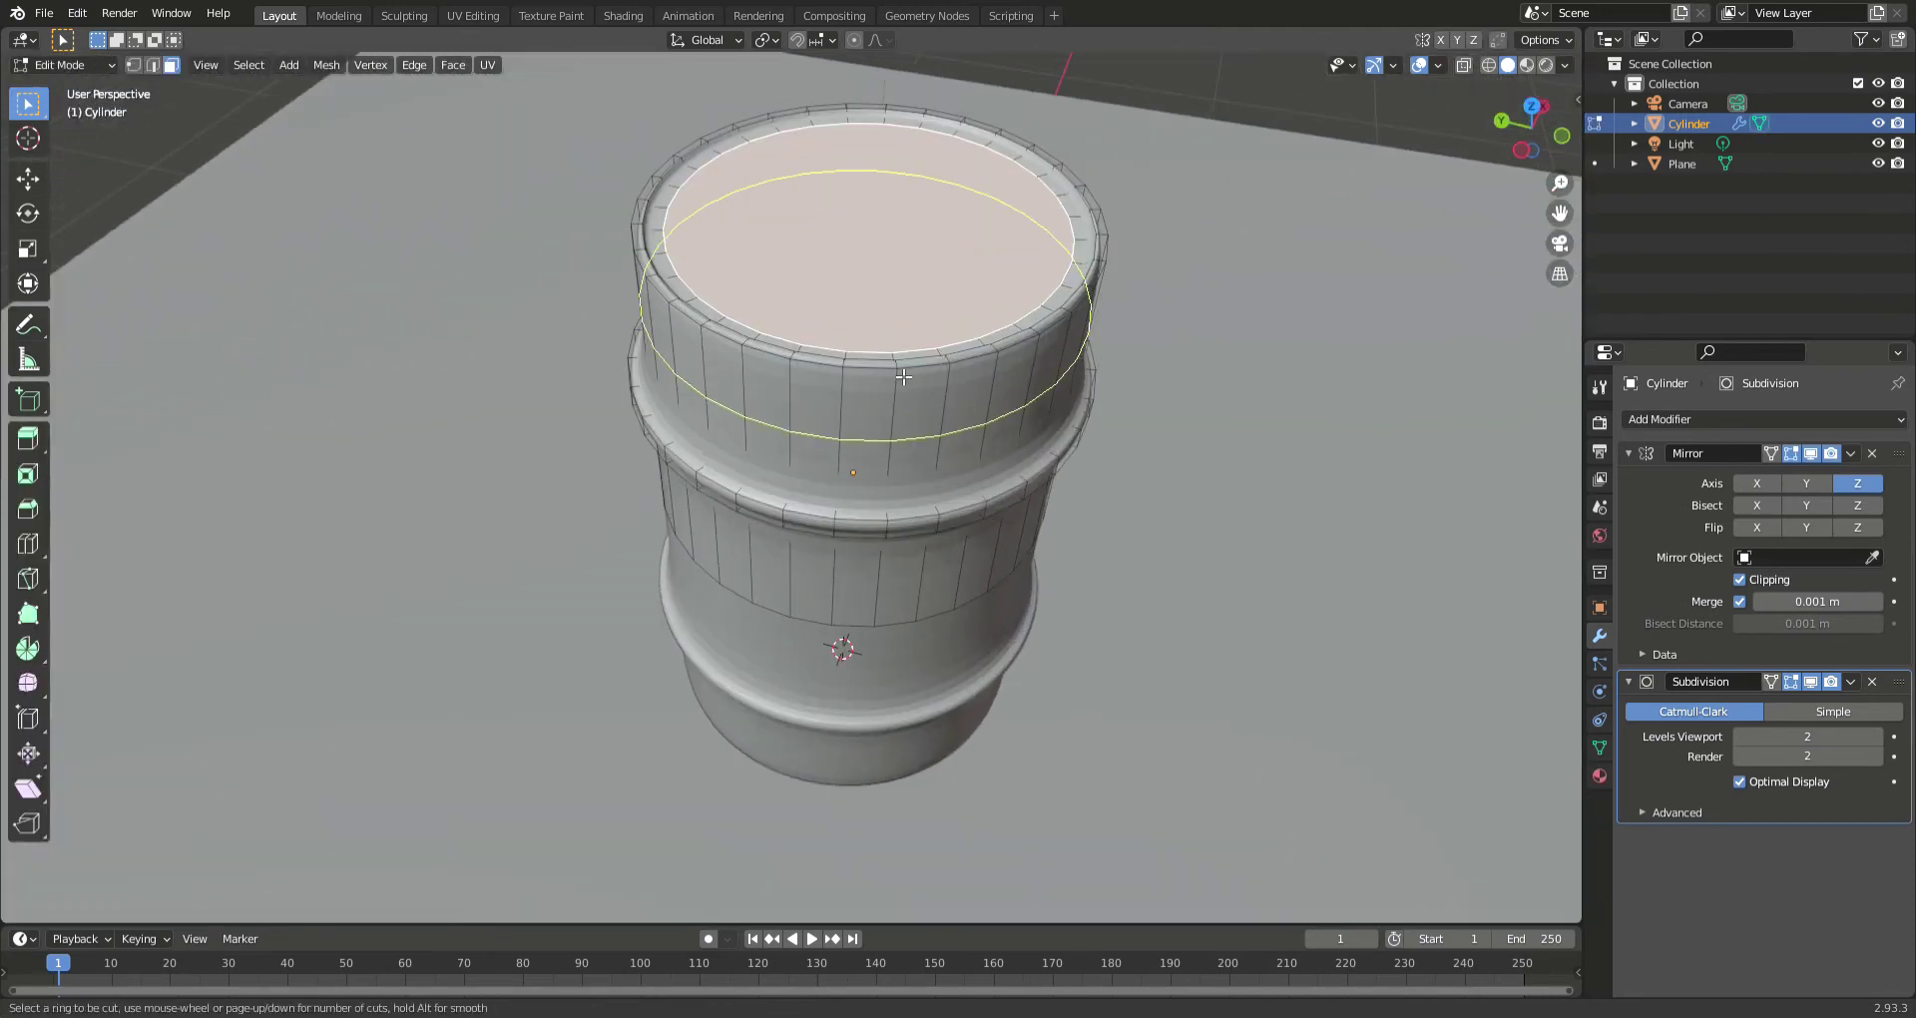
click(903, 377)
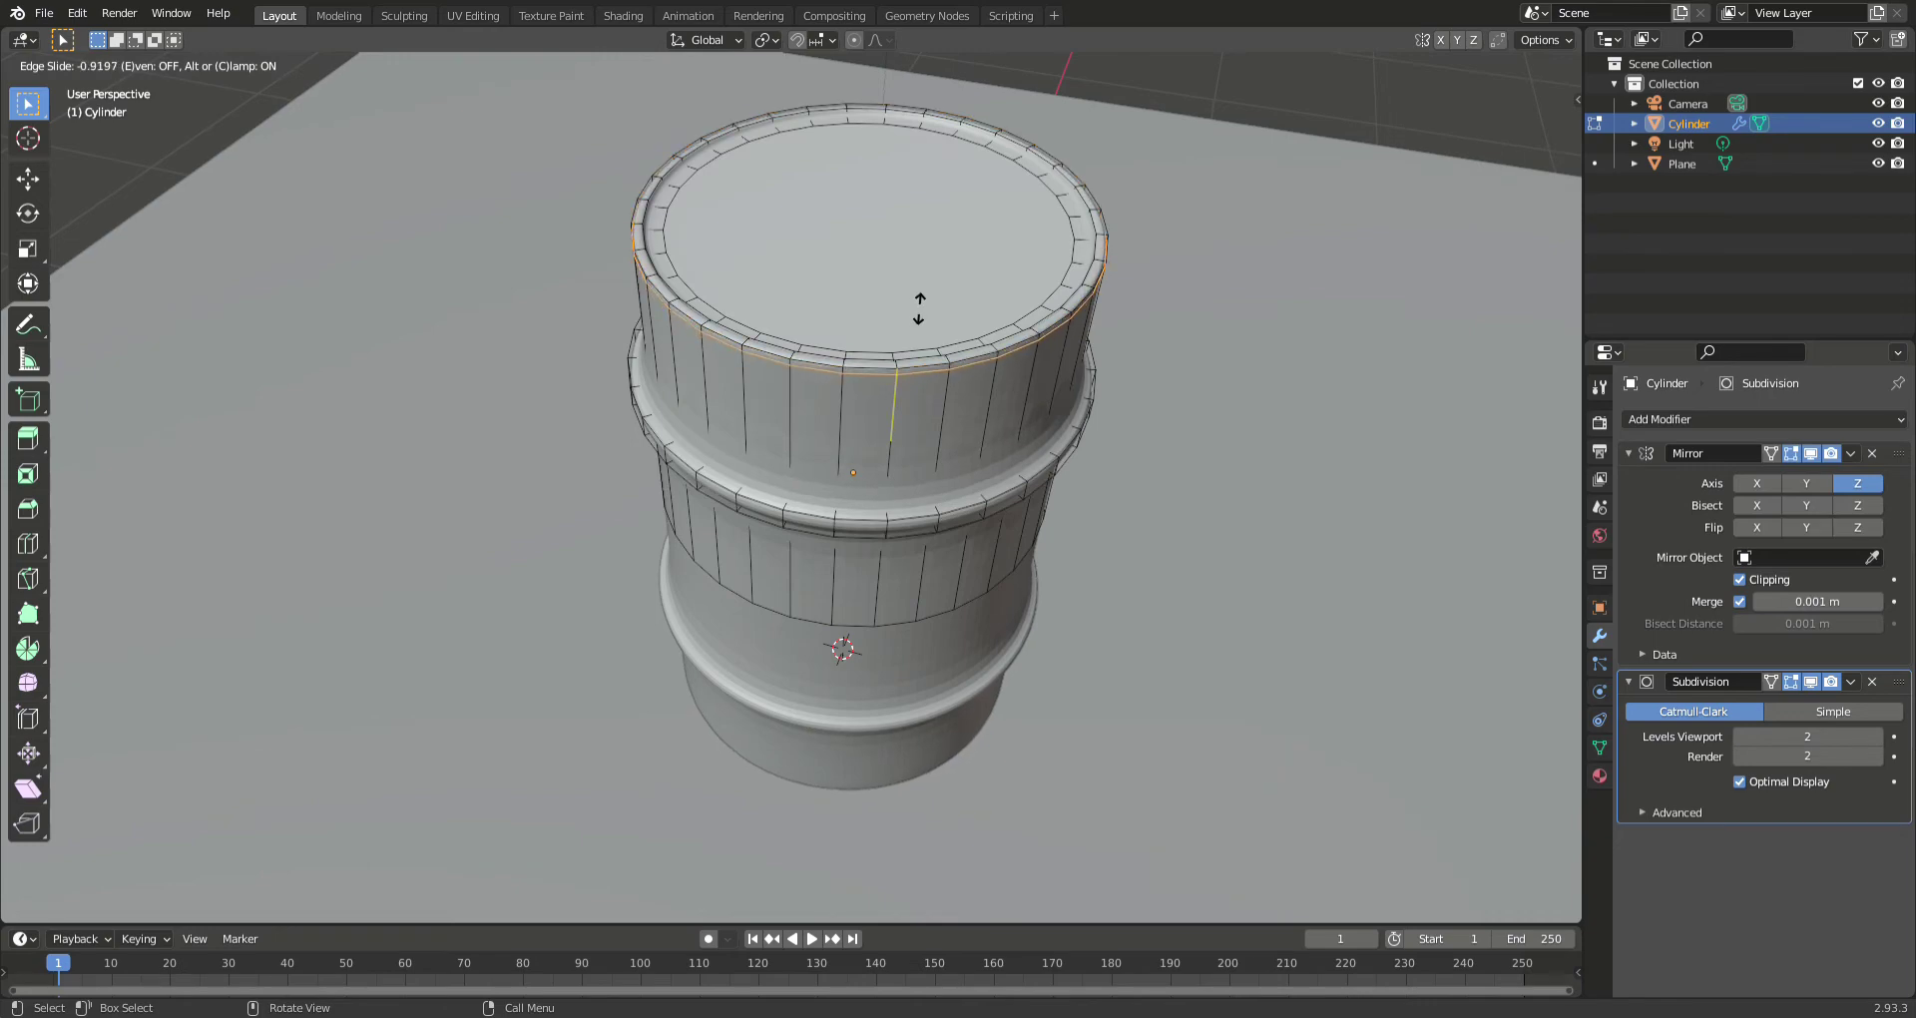
click(918, 309)
- Cut an edge loop around the middle of the rim's flat upper surface
scroll(892, 326, up, 4)
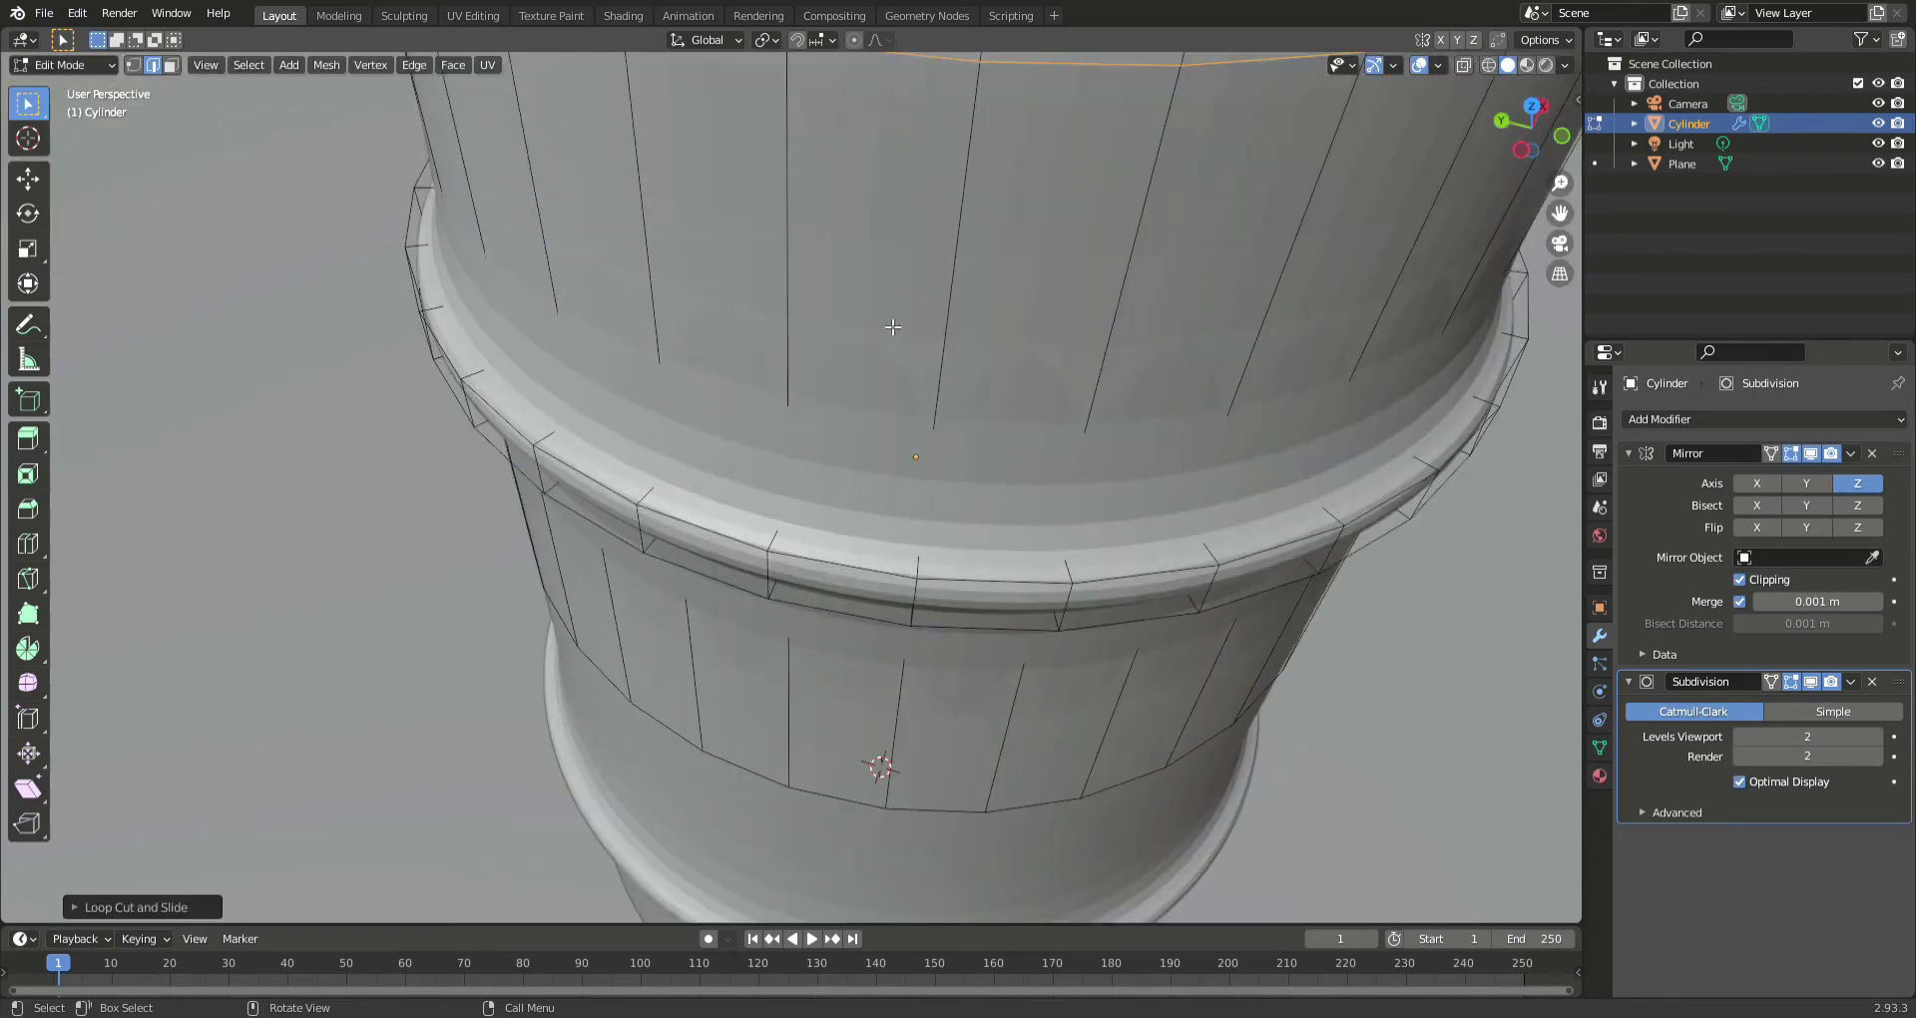
middle_drag(937, 306, 893, 331)
scroll(854, 435, down, 1)
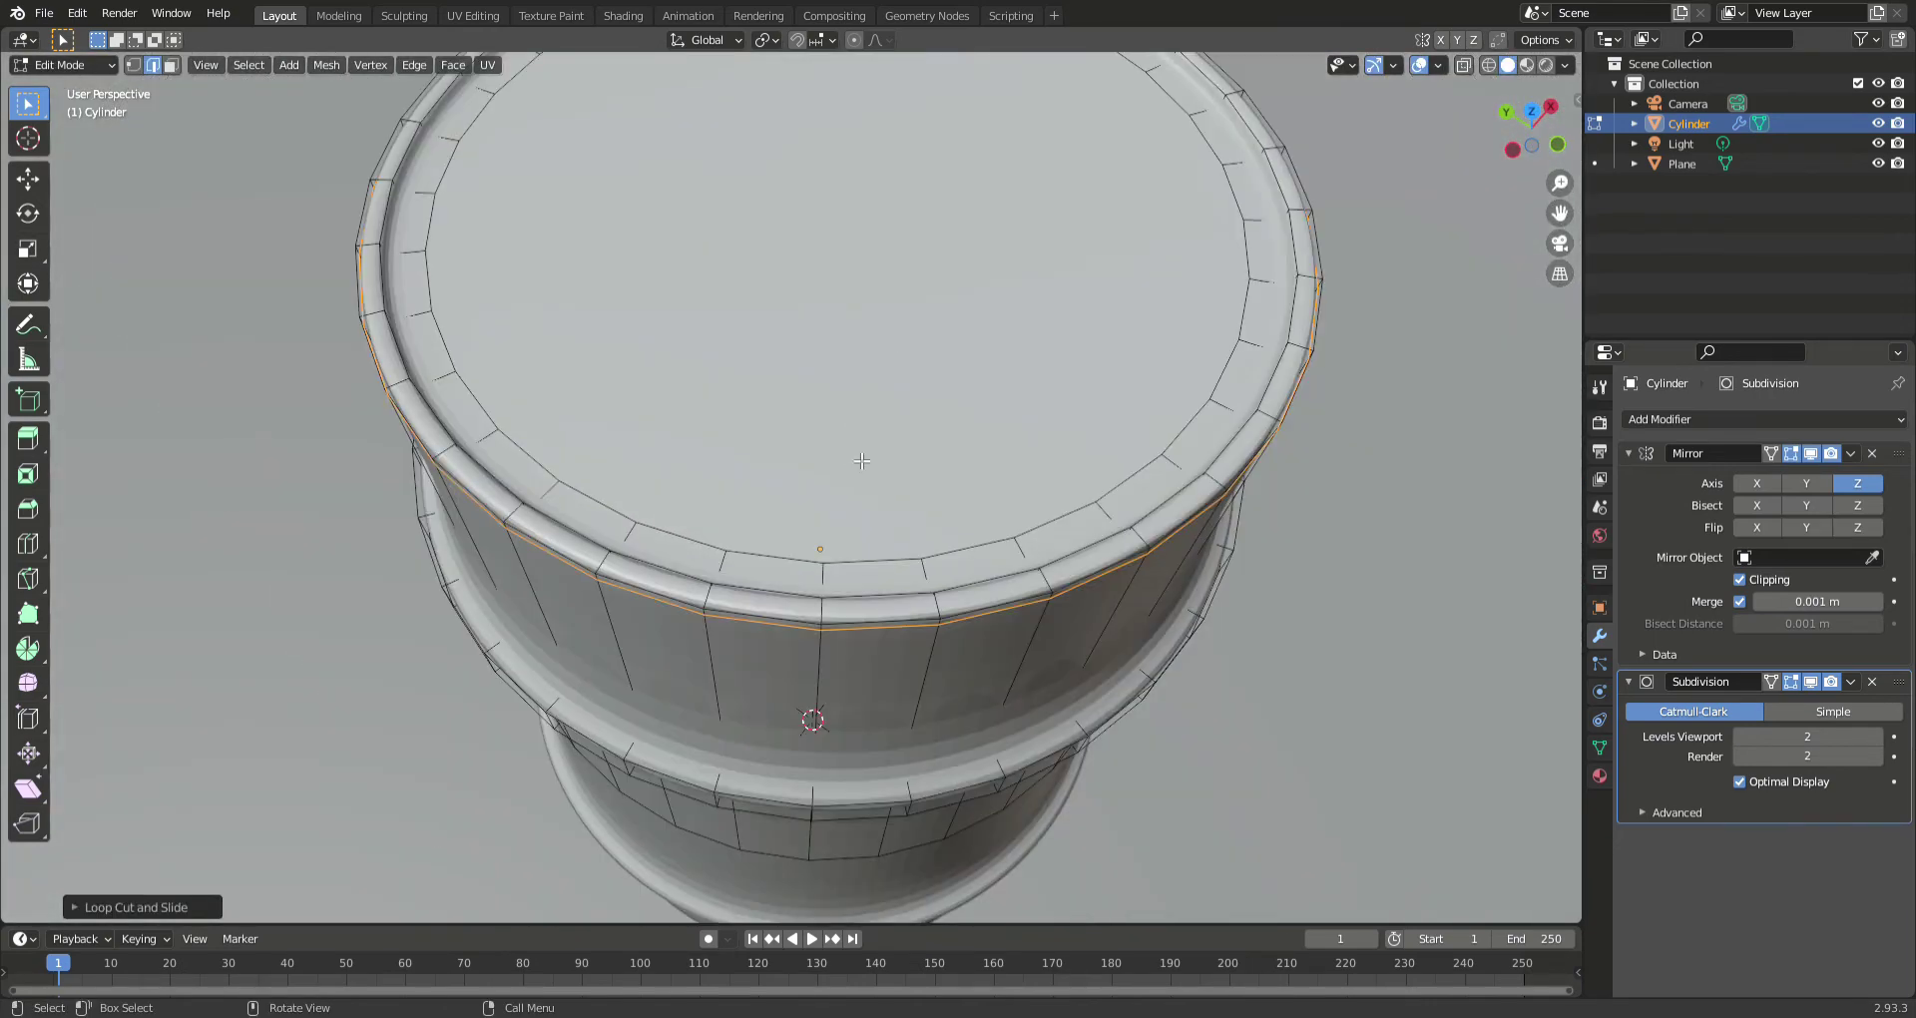
middle_drag(861, 460, 907, 399)
scroll(865, 476, up, 5)
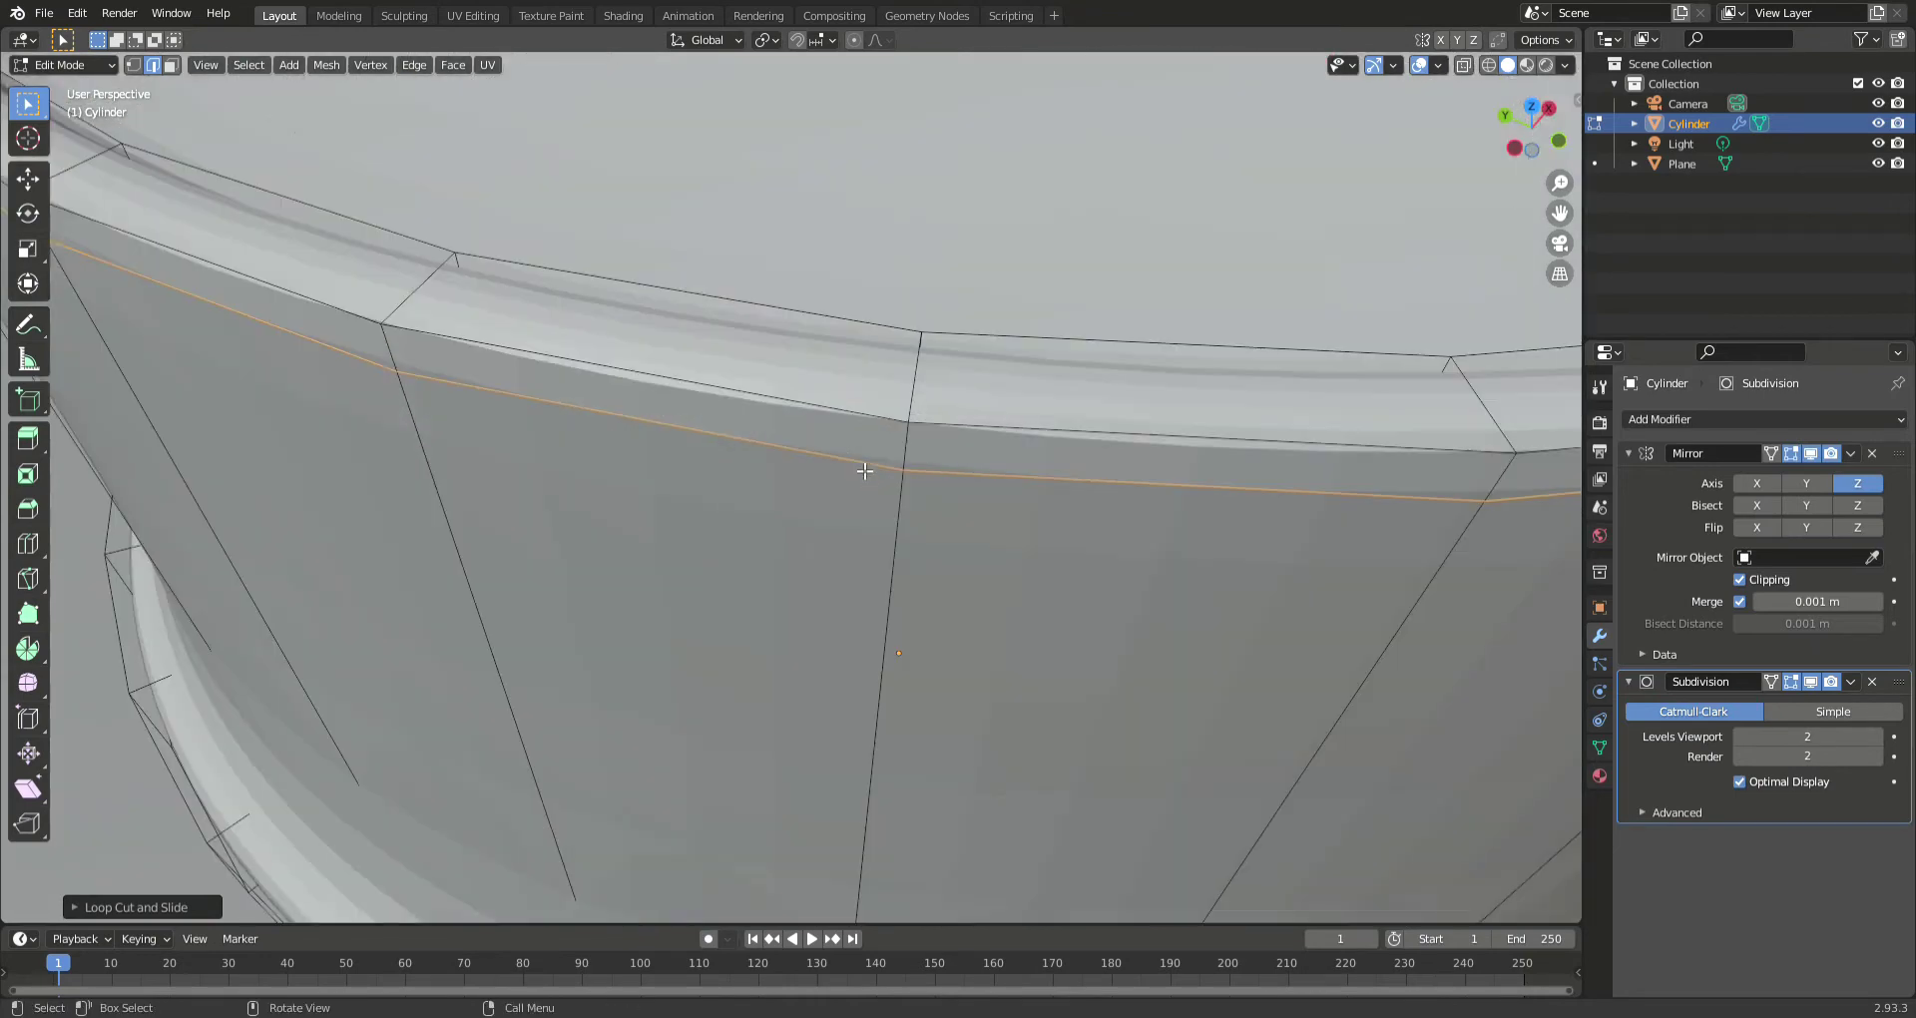
key(ctrl+r)
click(914, 404)
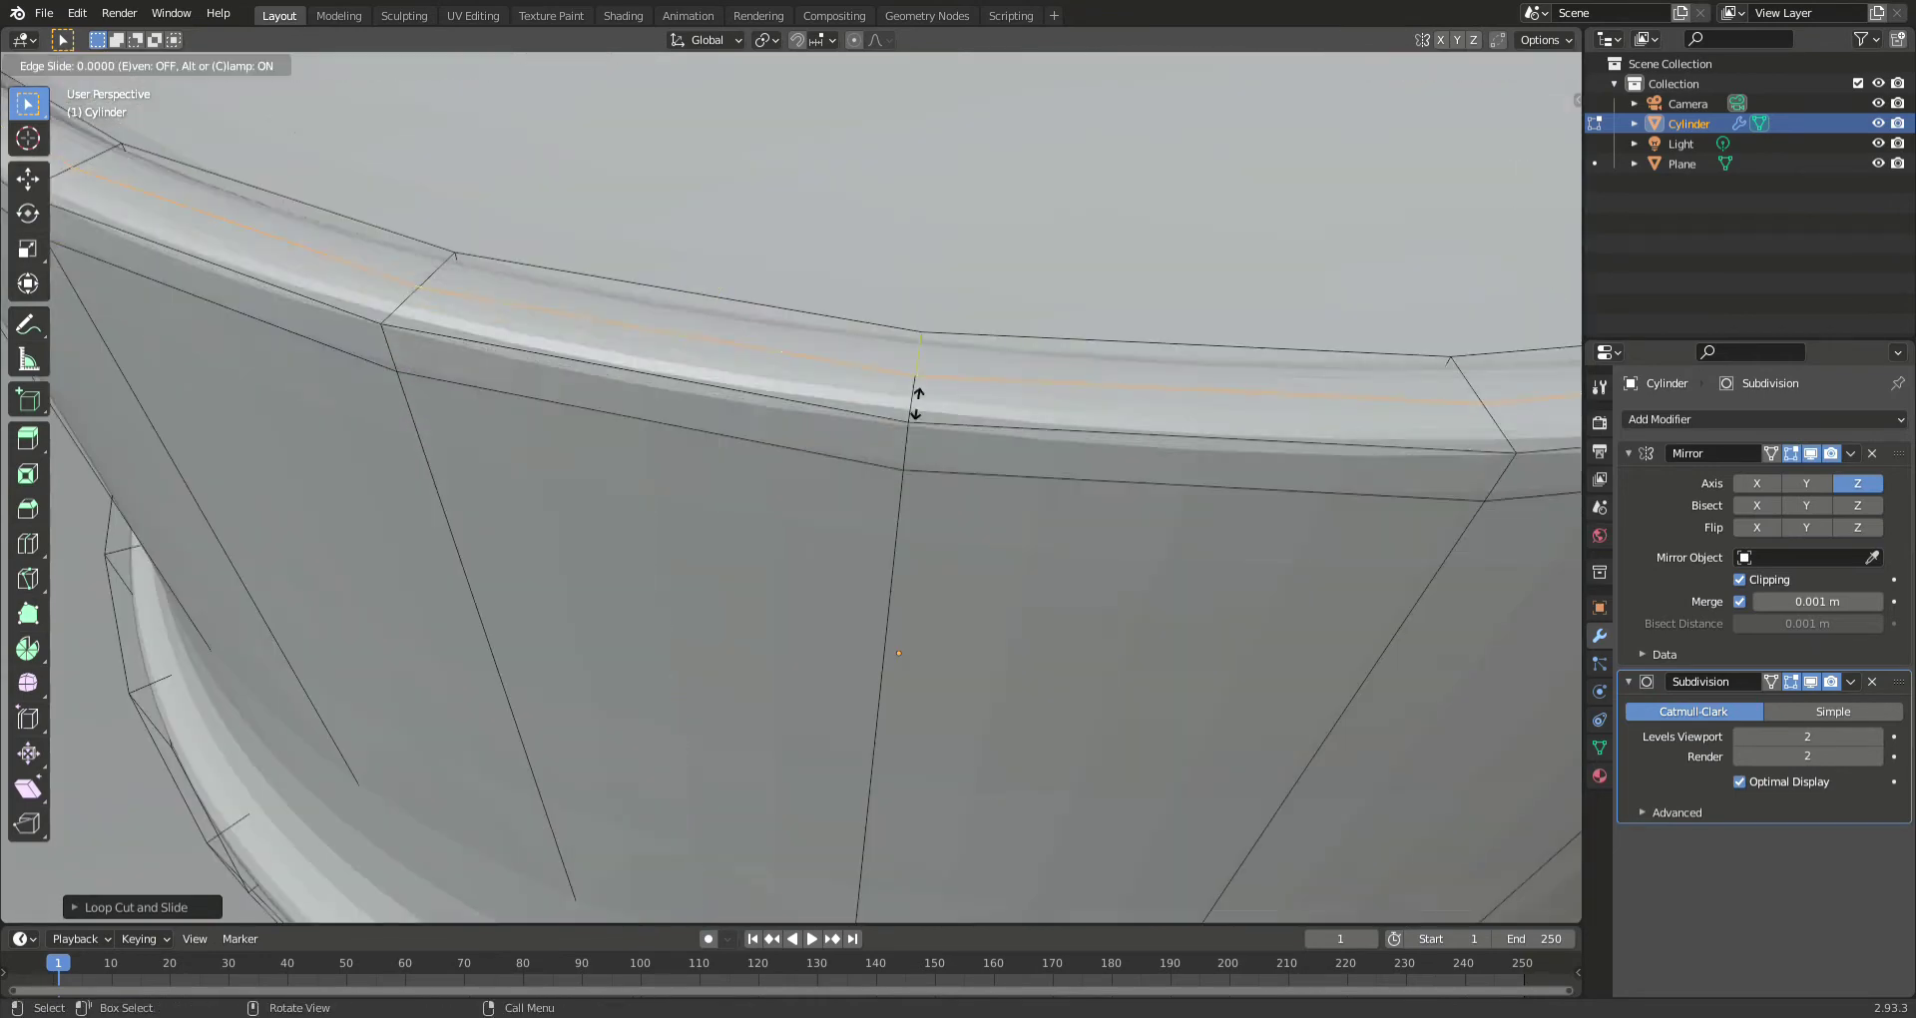
click(932, 416)
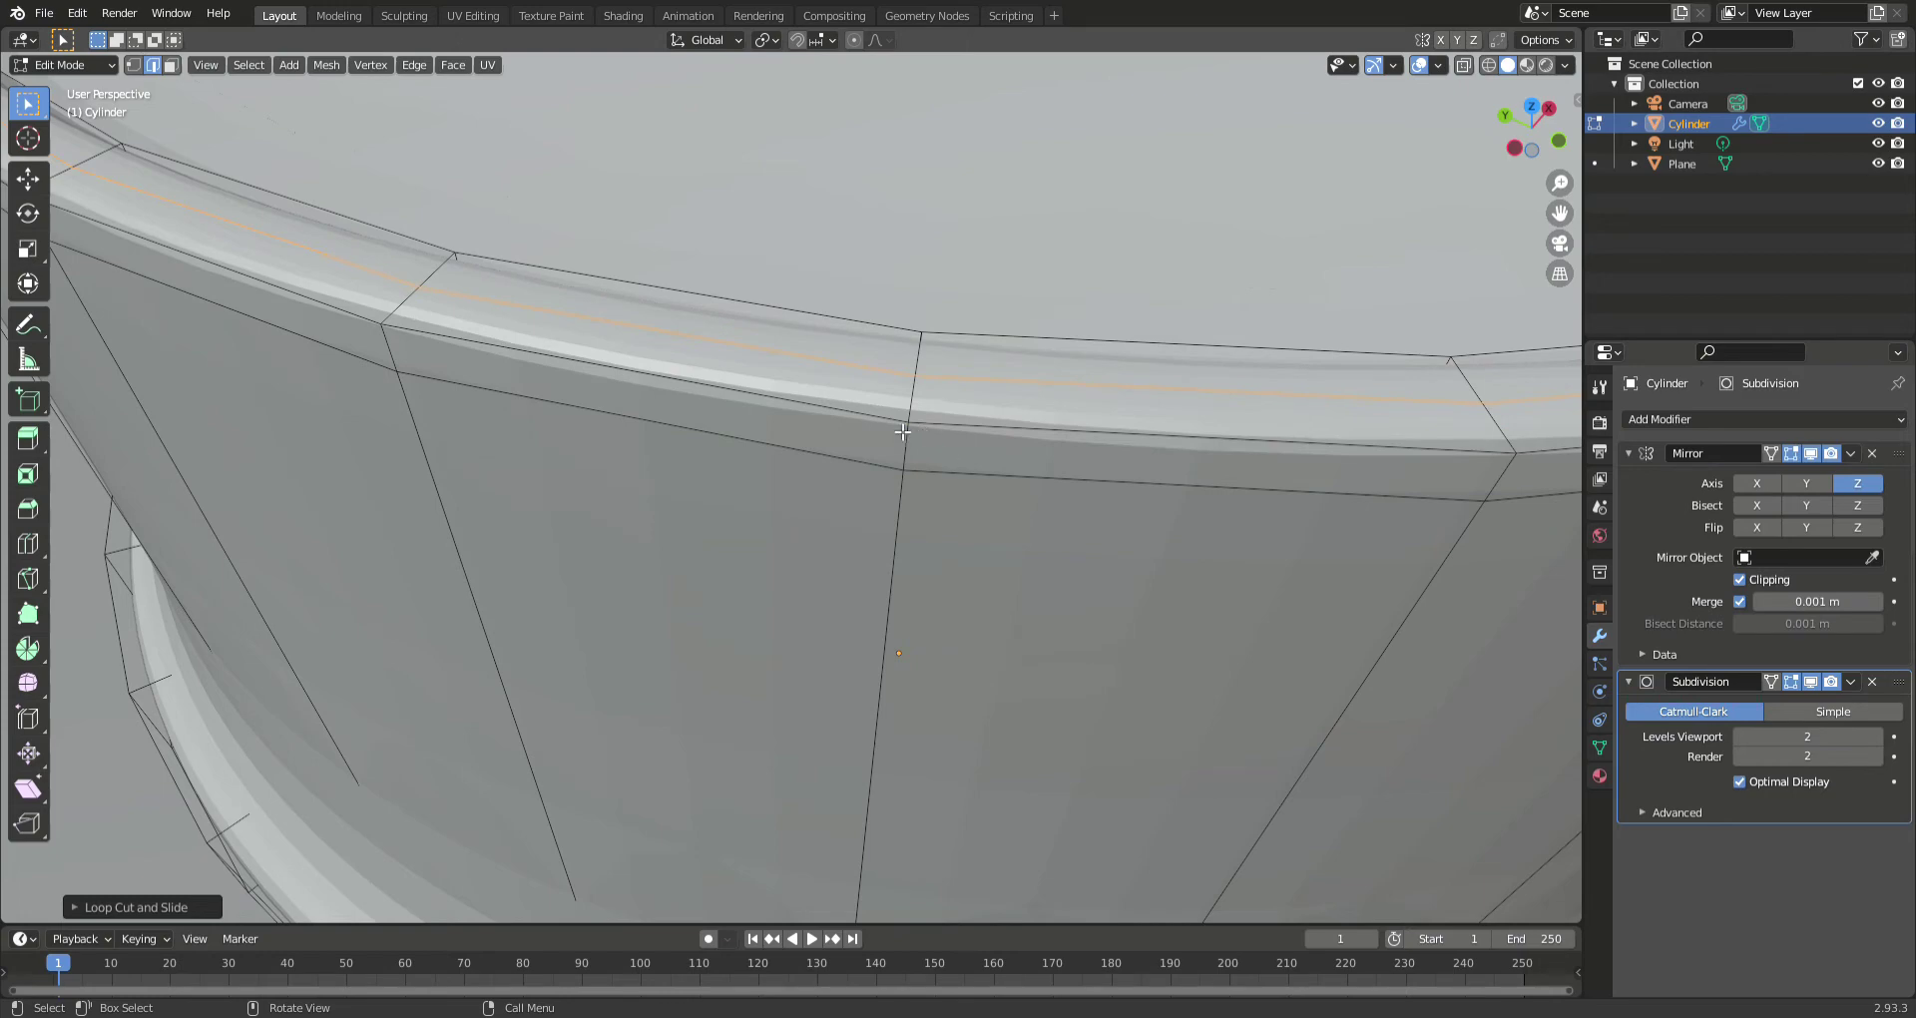
- Extrude the whole narrow face ring just below the top rim in place and scale it outward by about 1.05
alt+click(926, 455)
scroll(936, 444, down, 5)
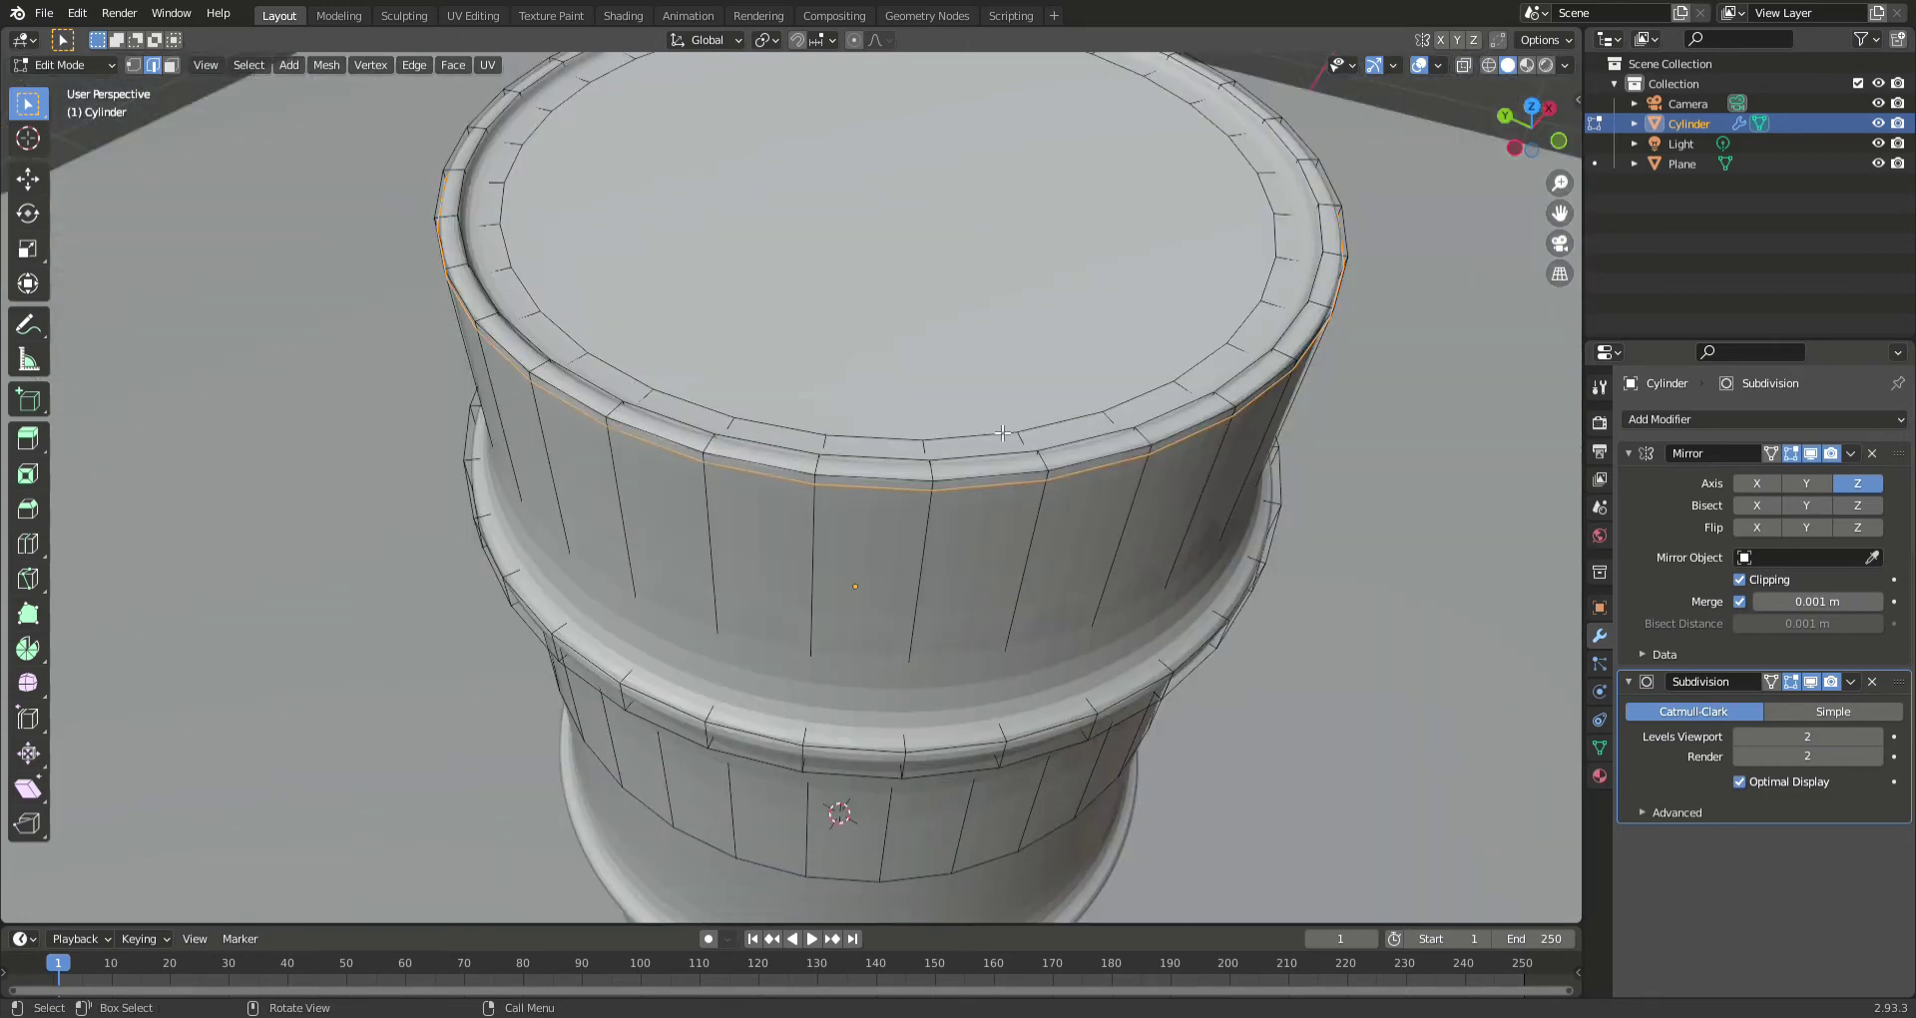
mouse_move(977, 446)
middle_down()
mouse_move(1009, 385)
mouse_move(970, 452)
middle_up()
scroll(970, 452, up, 10)
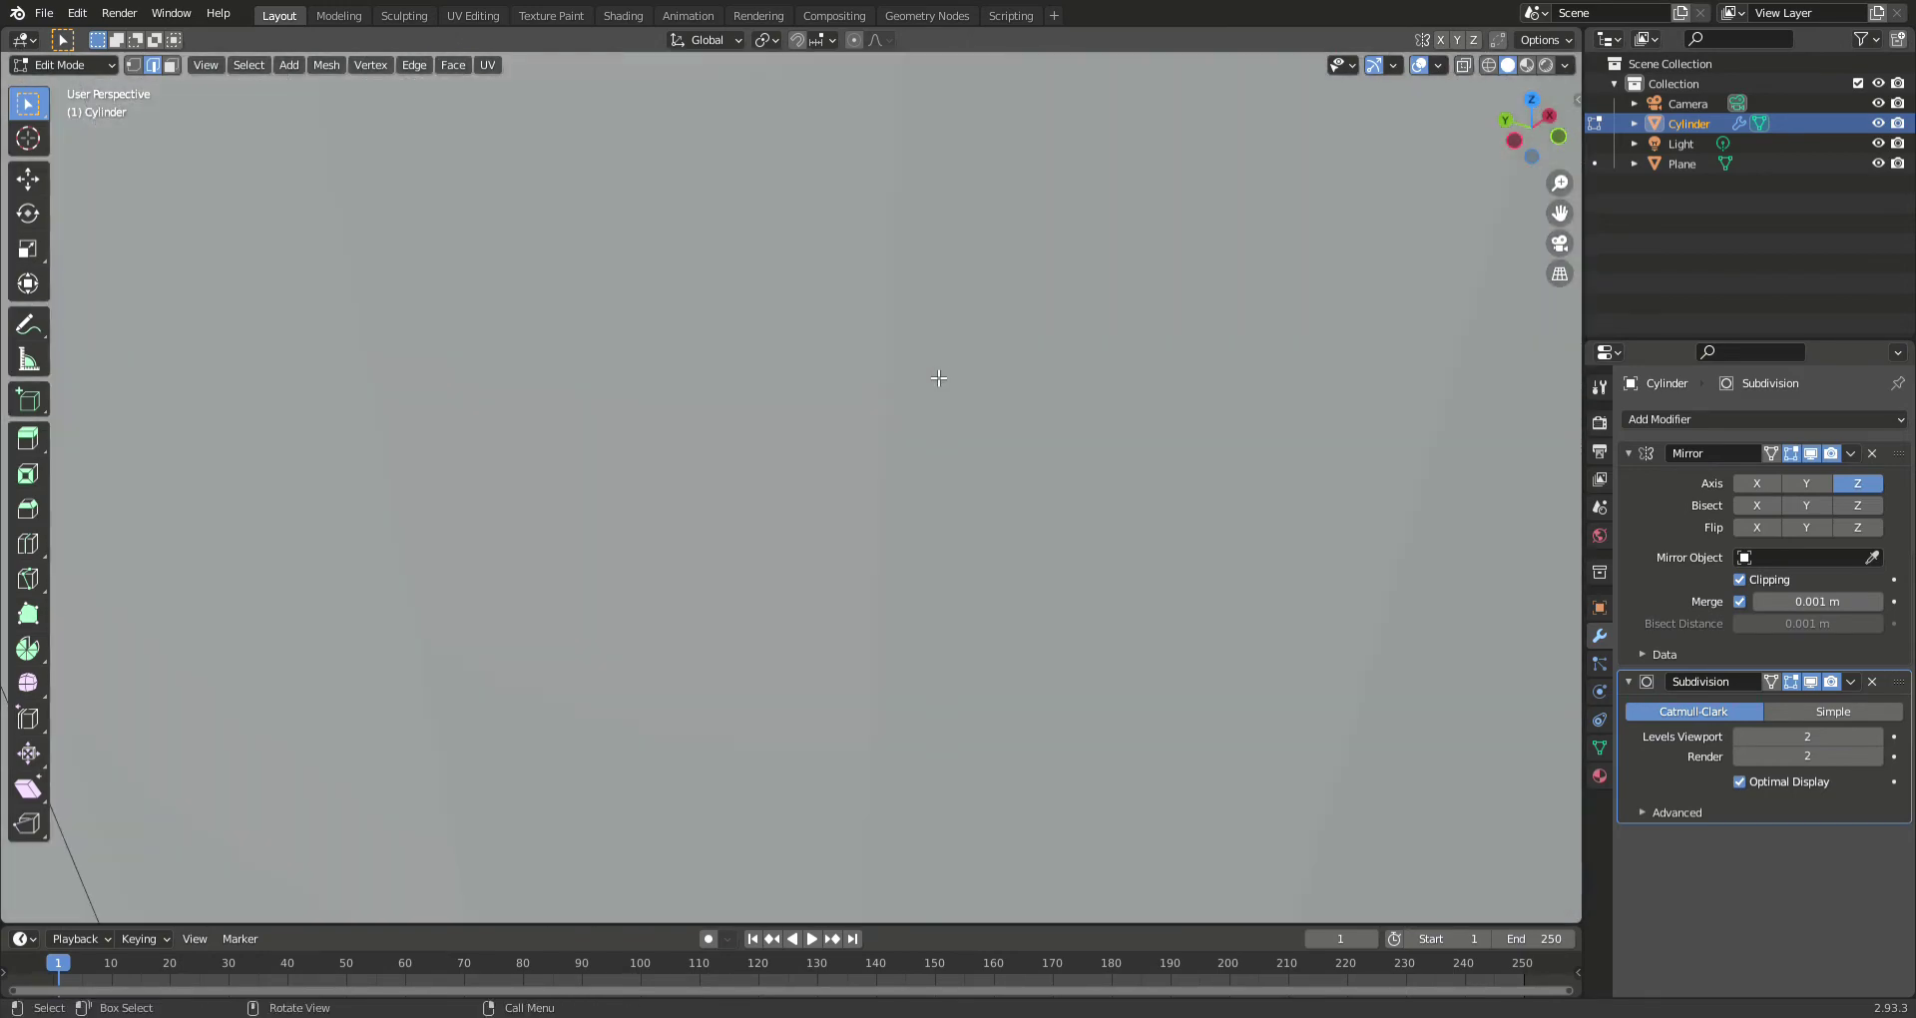
scroll(946, 390, down, 5)
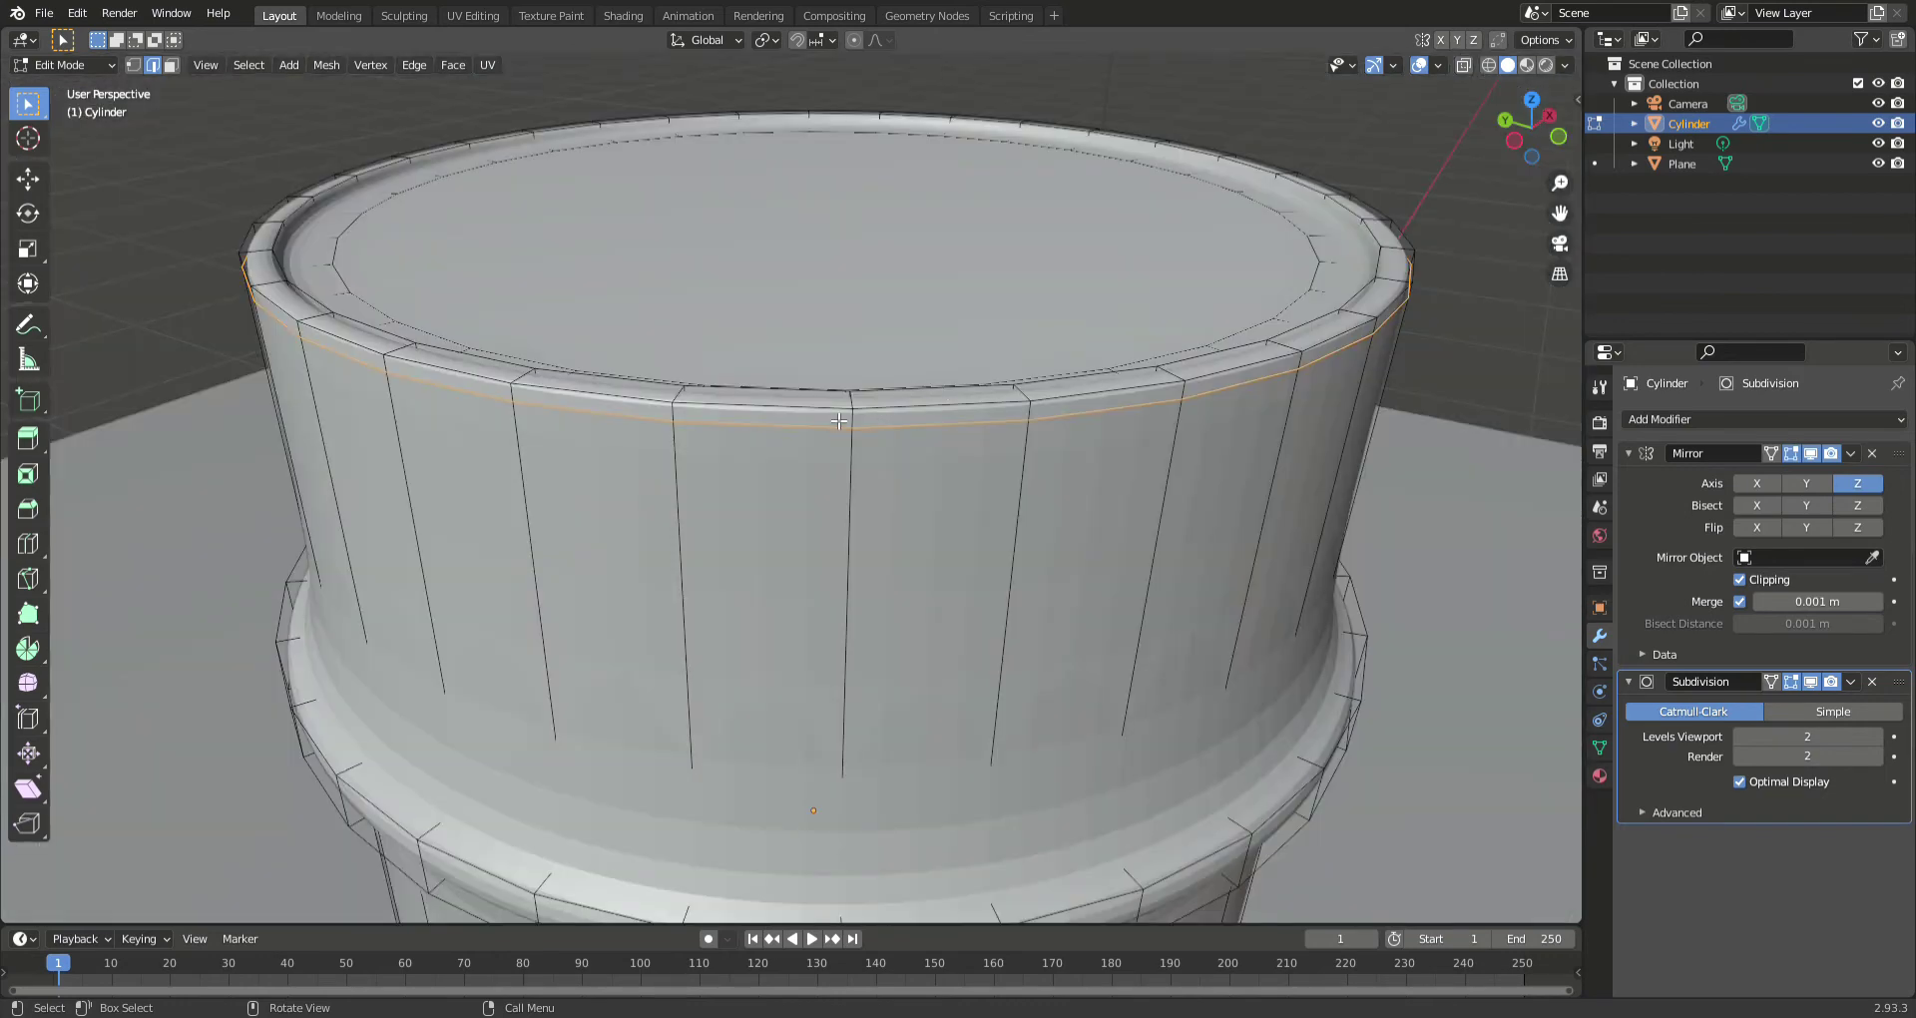
scroll(838, 420, up, 3)
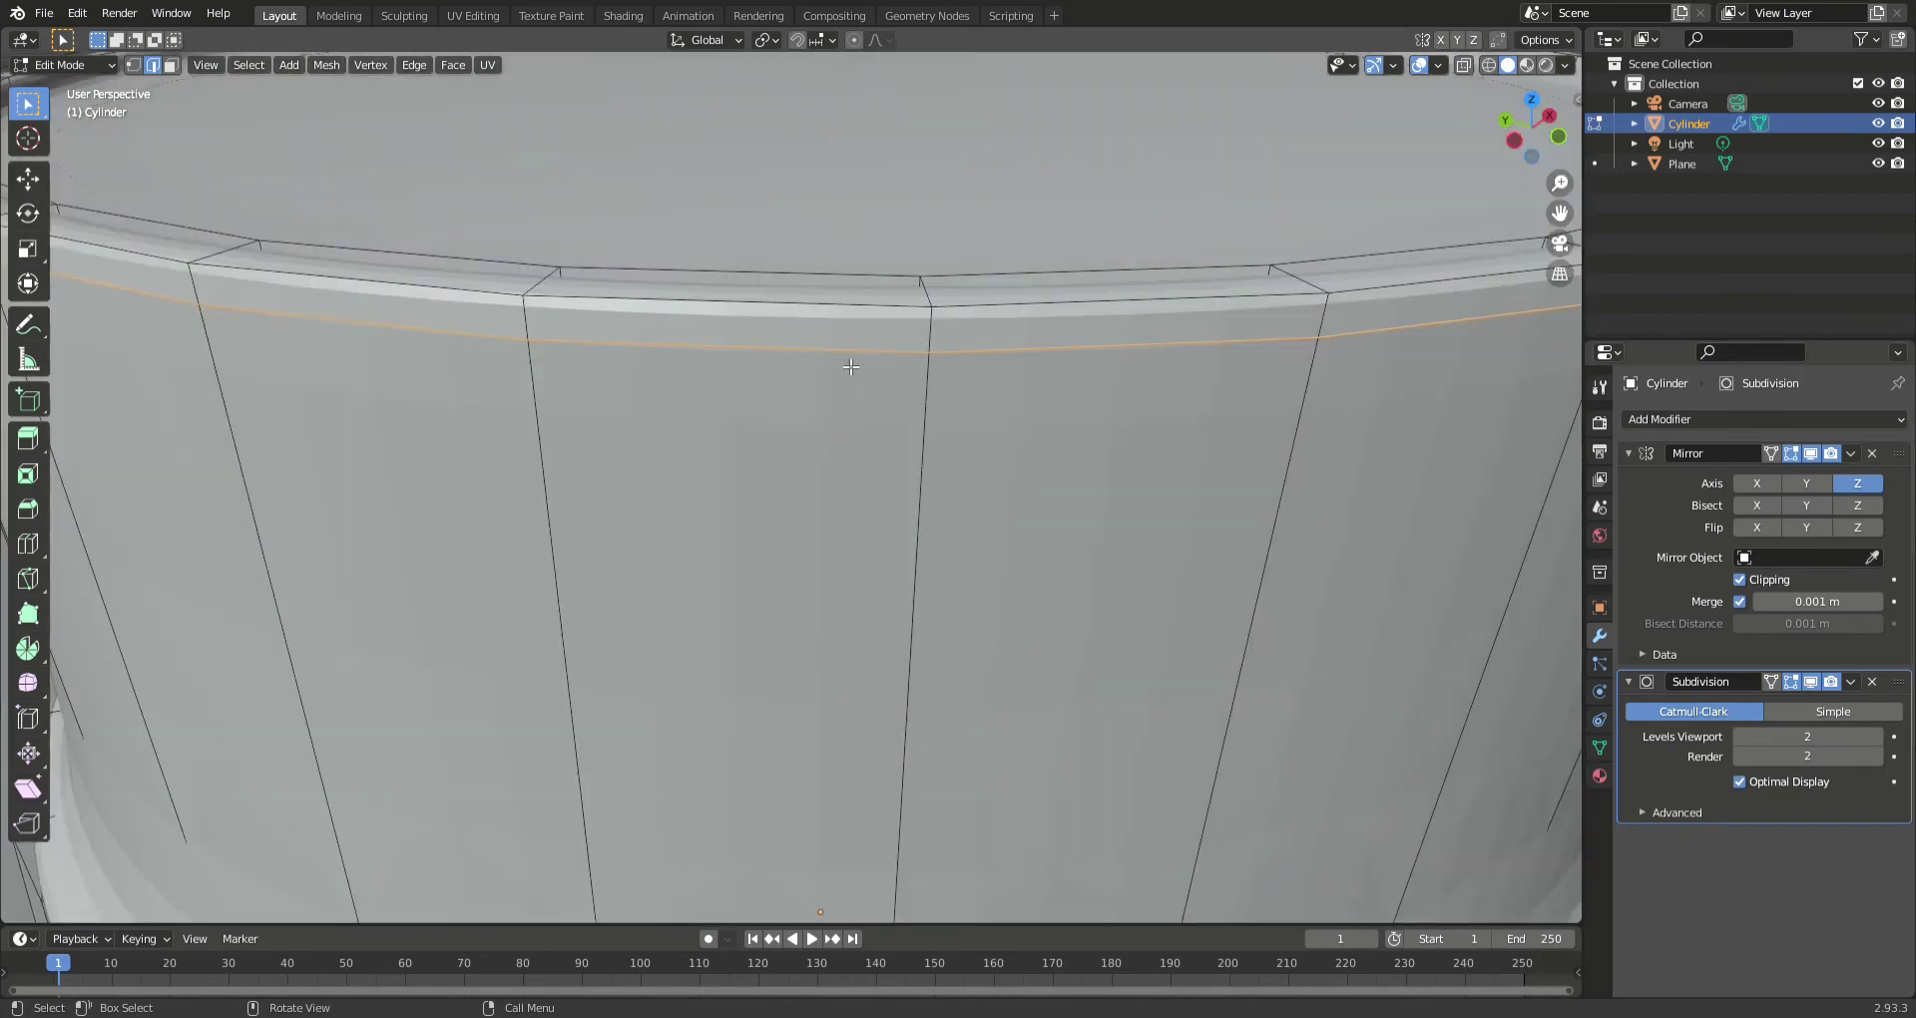
key(3)
click(848, 334)
shift+click(984, 341)
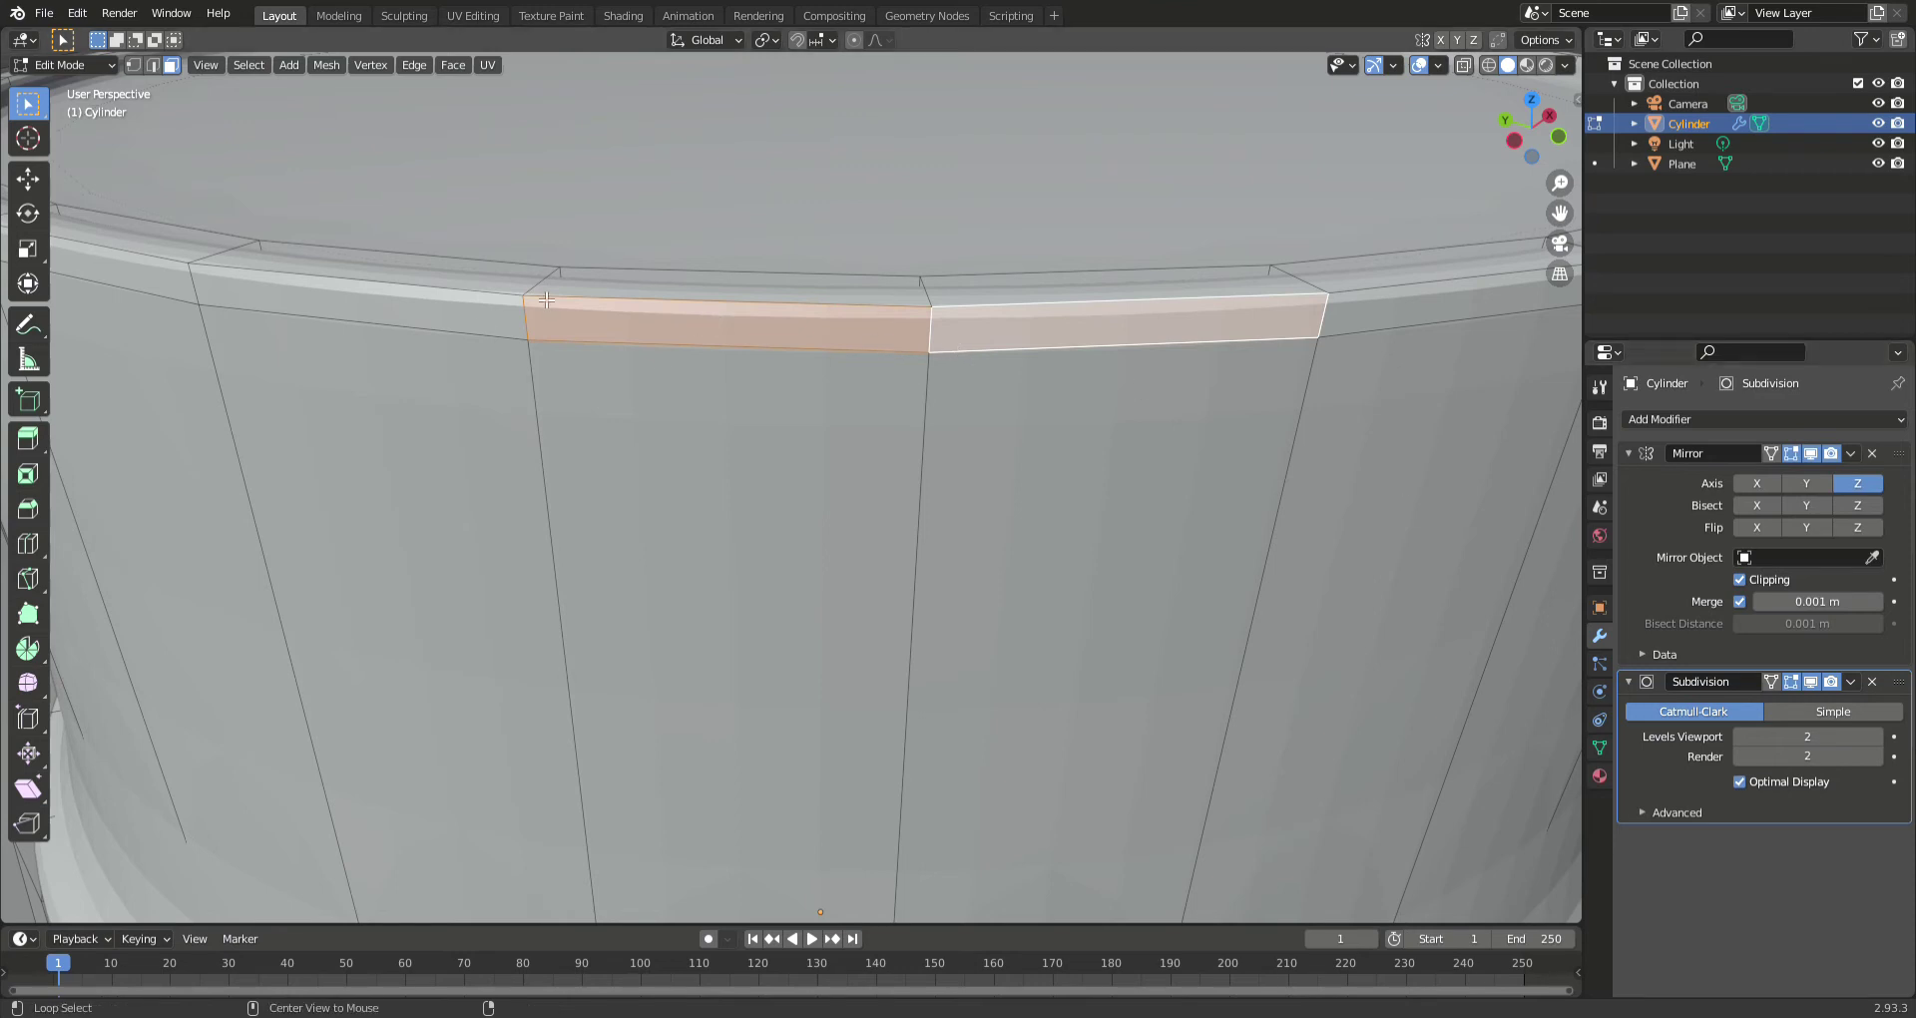
alt+click(525, 326)
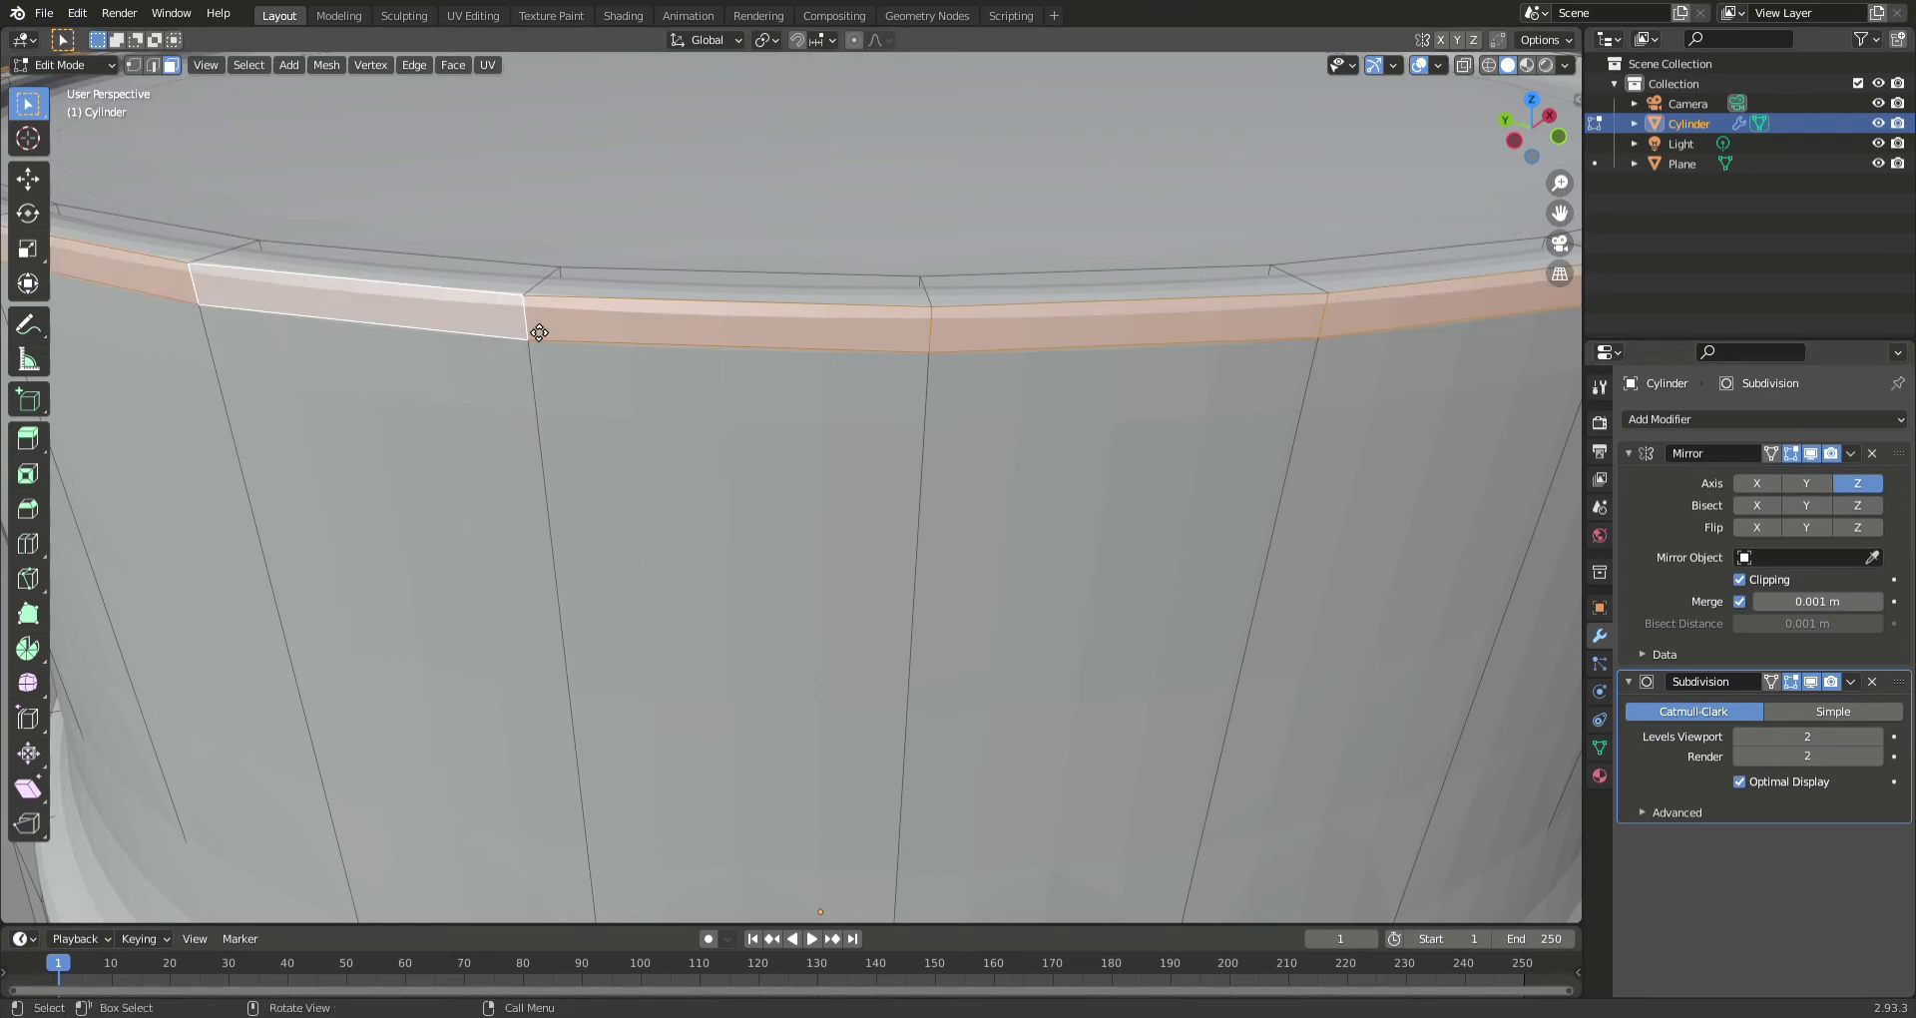
key(e)
right_click(578, 384)
key(s)
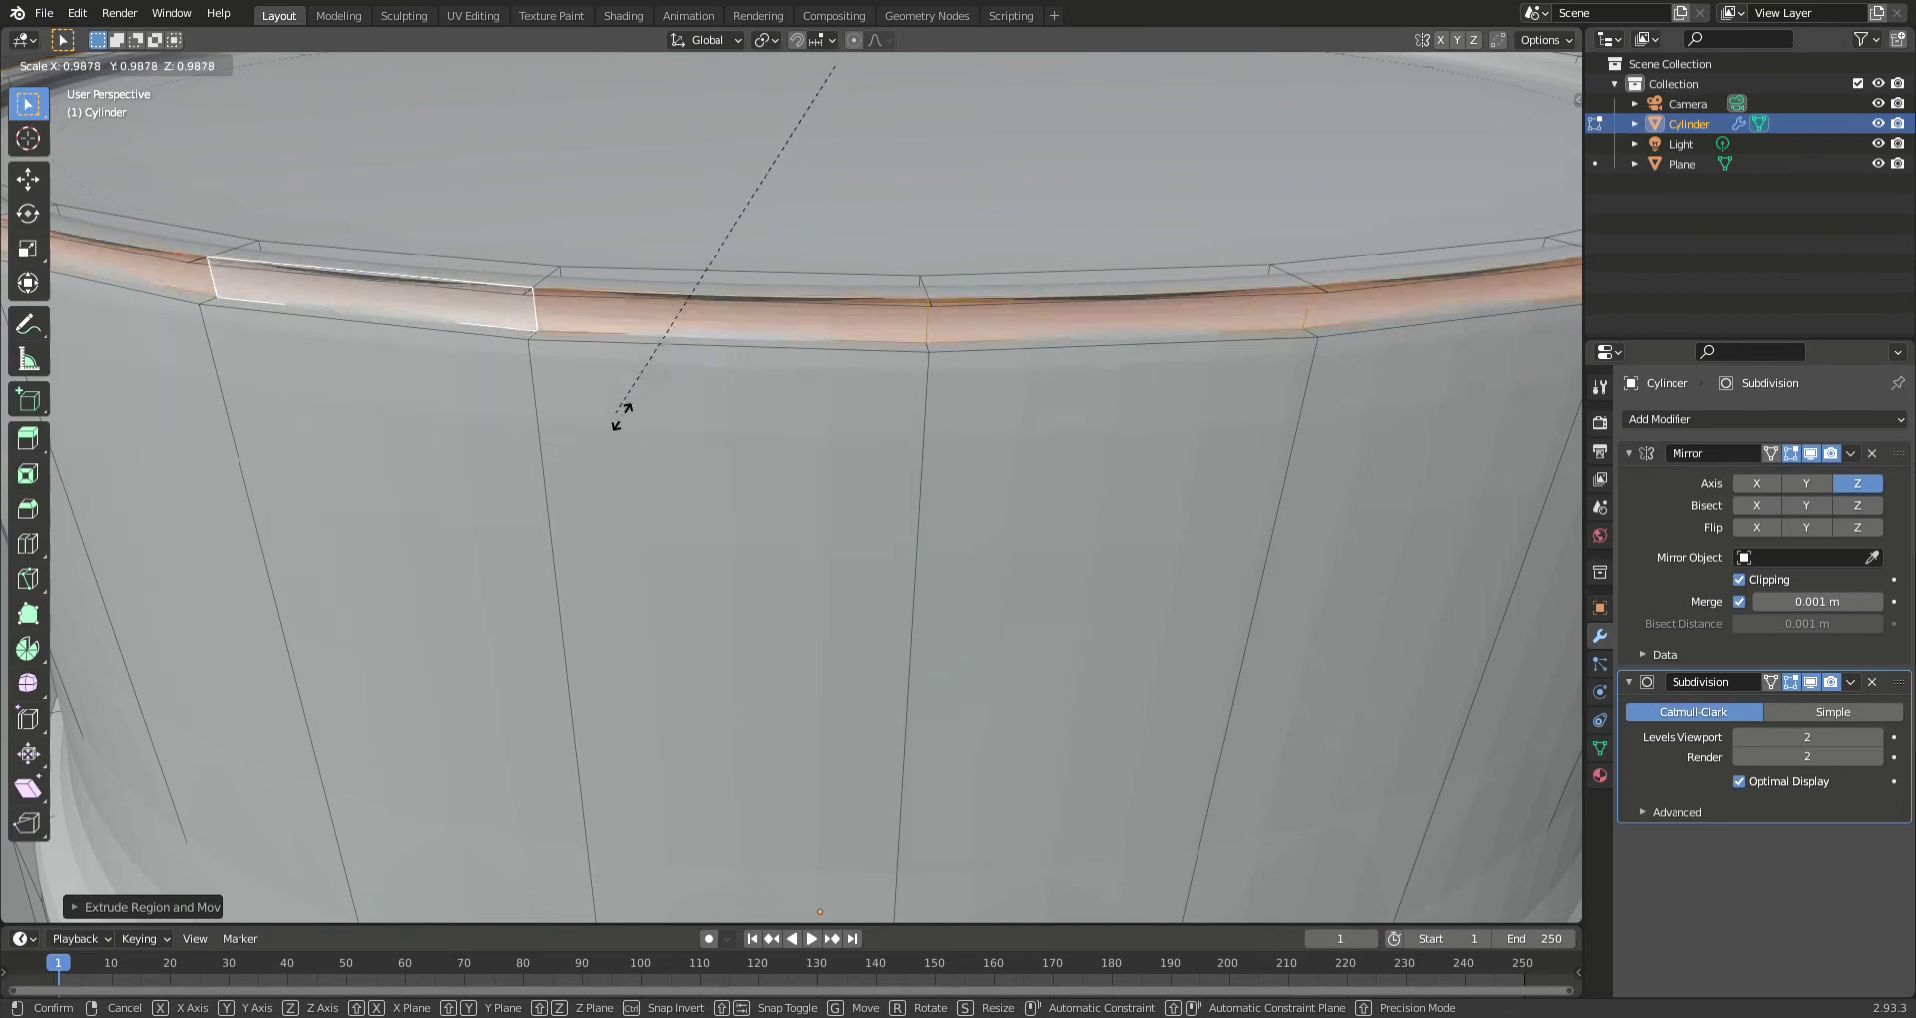
right_click(655, 420)
key(s)
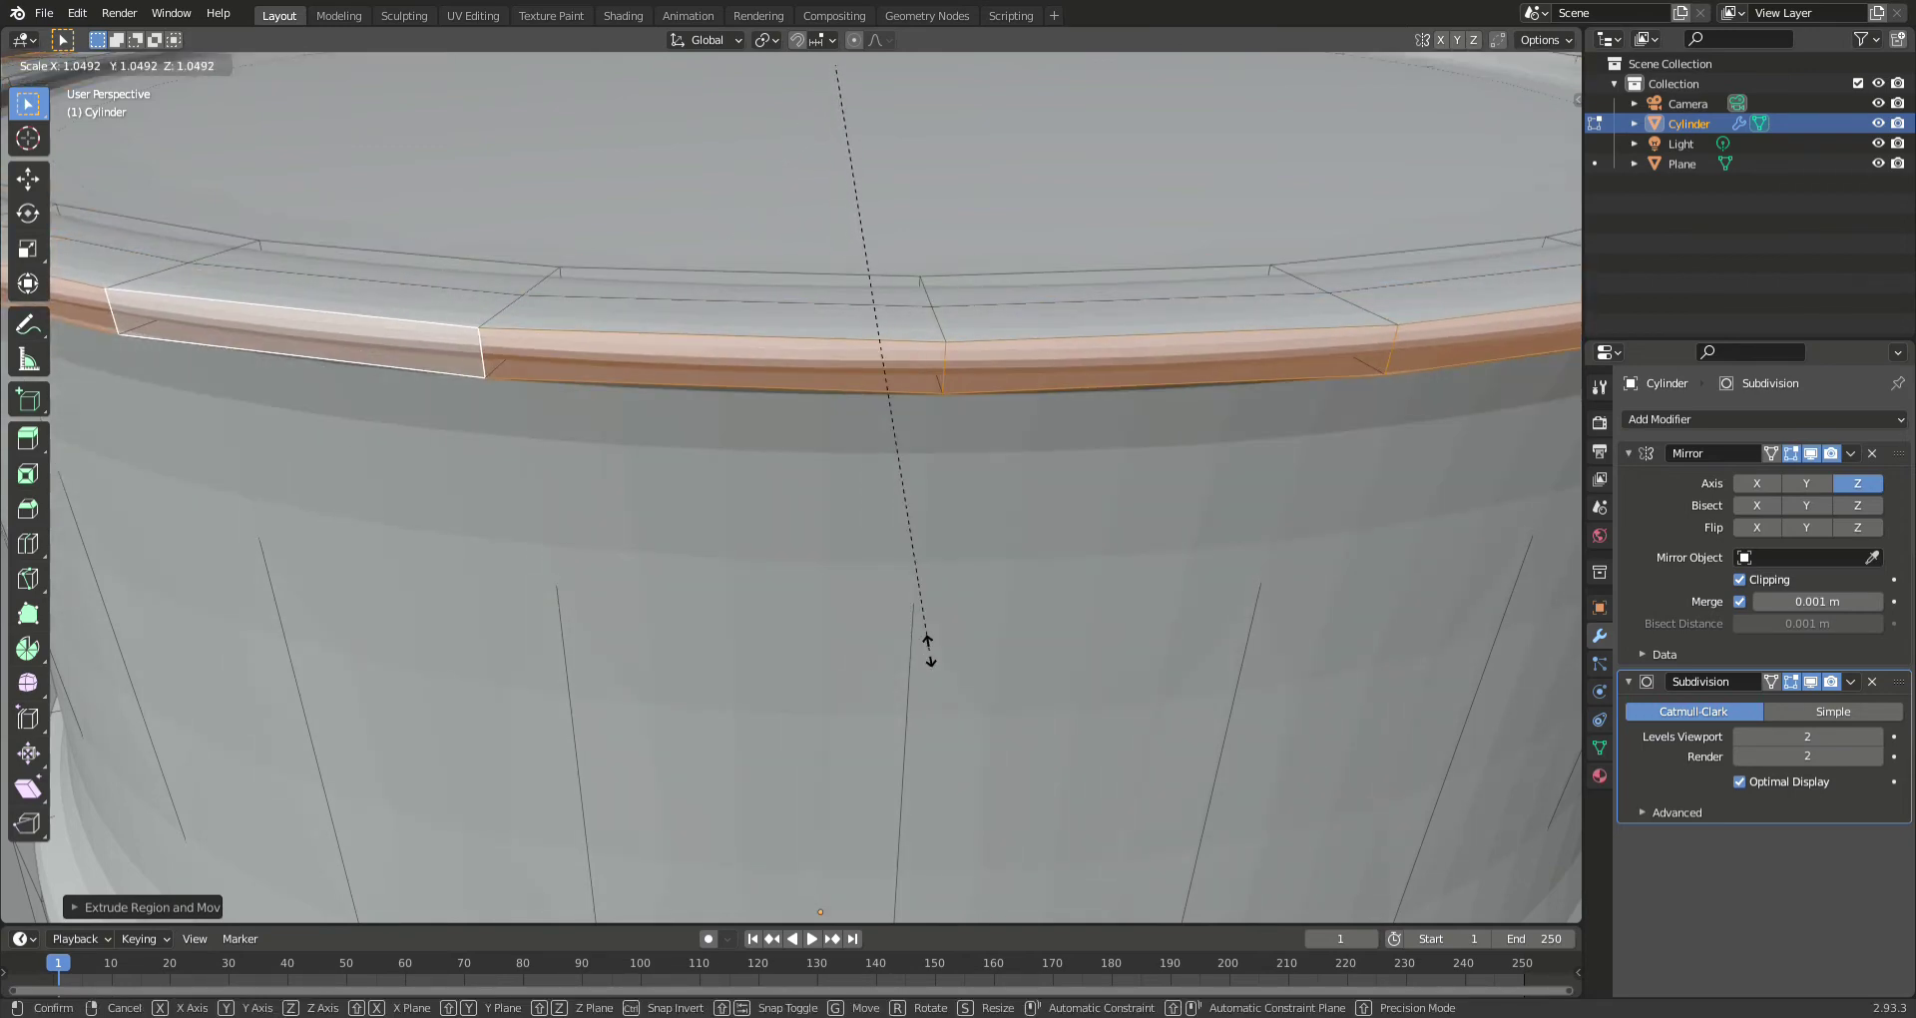
click(928, 650)
- Examine the protruding top rim in Object Mode, then return to editing the barrel's mesh
scroll(769, 493, down, 5)
key(Tab)
scroll(543, 281, down, 6)
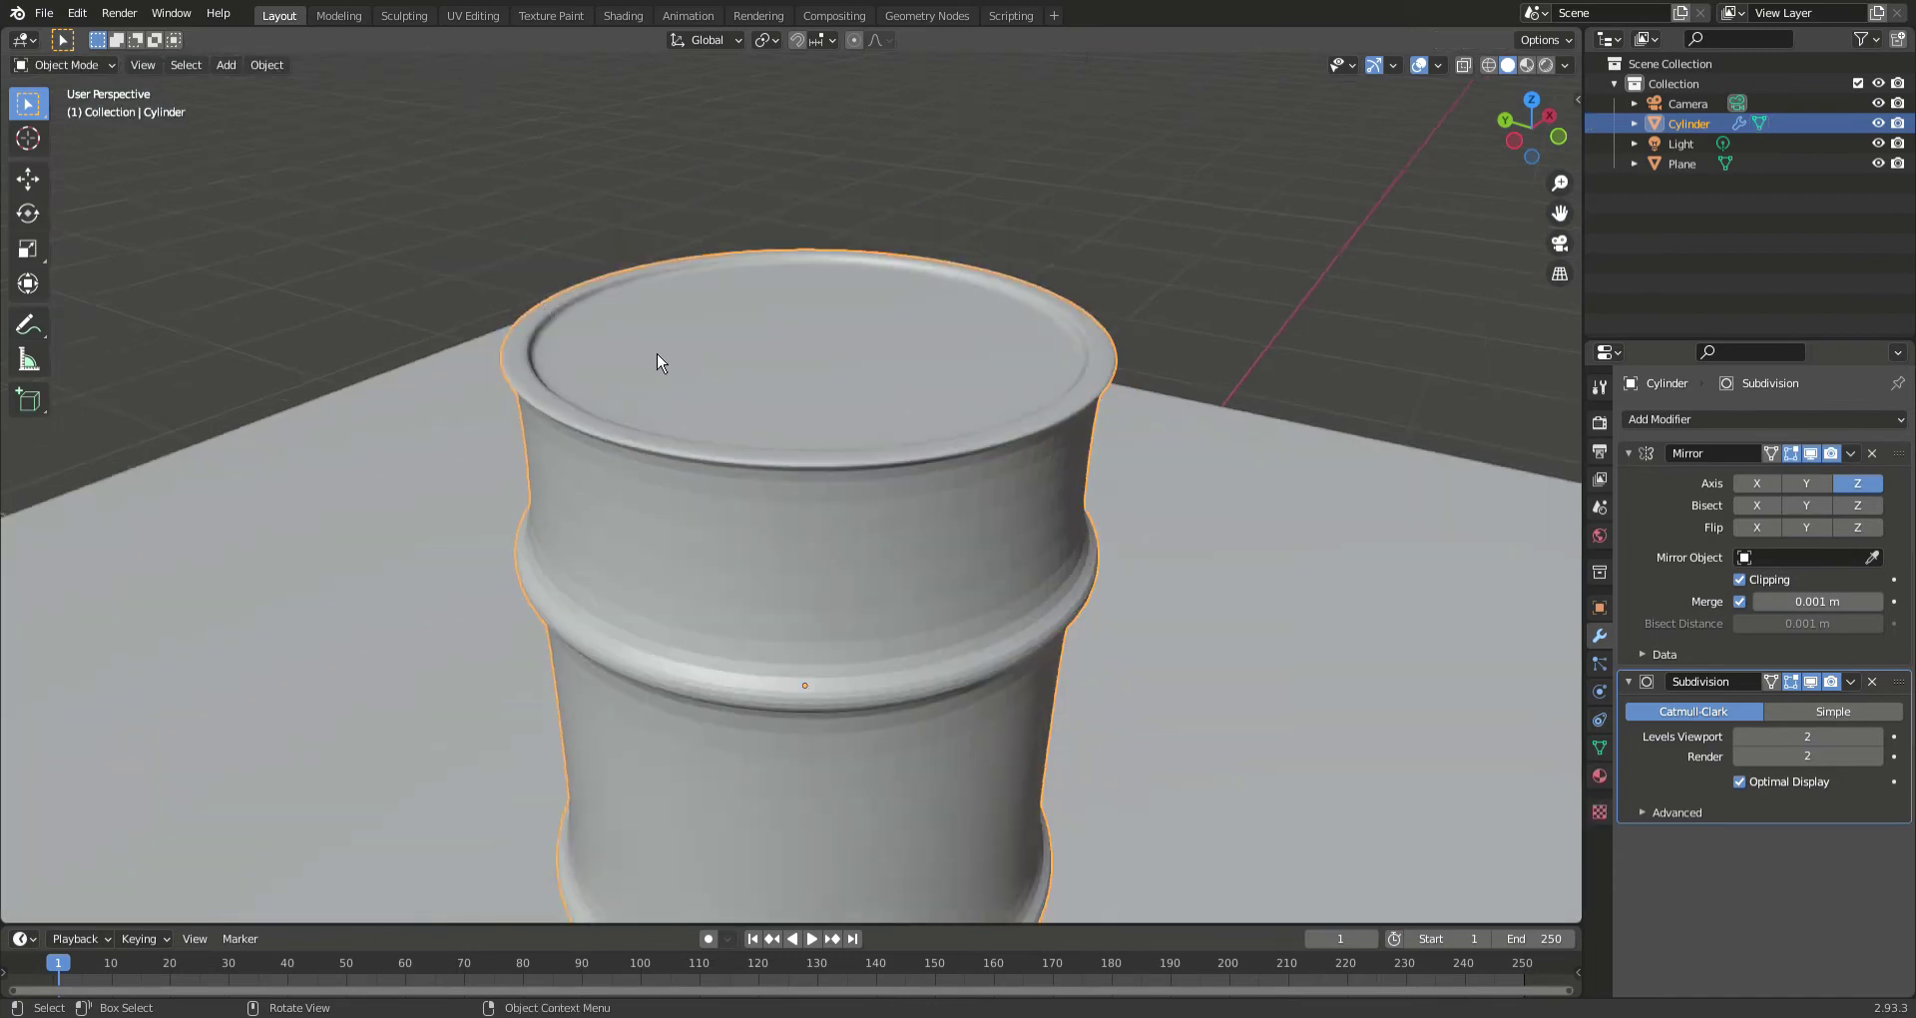
middle_drag(530, 285, 668, 398)
key(Tab)
scroll(734, 467, up, 4)
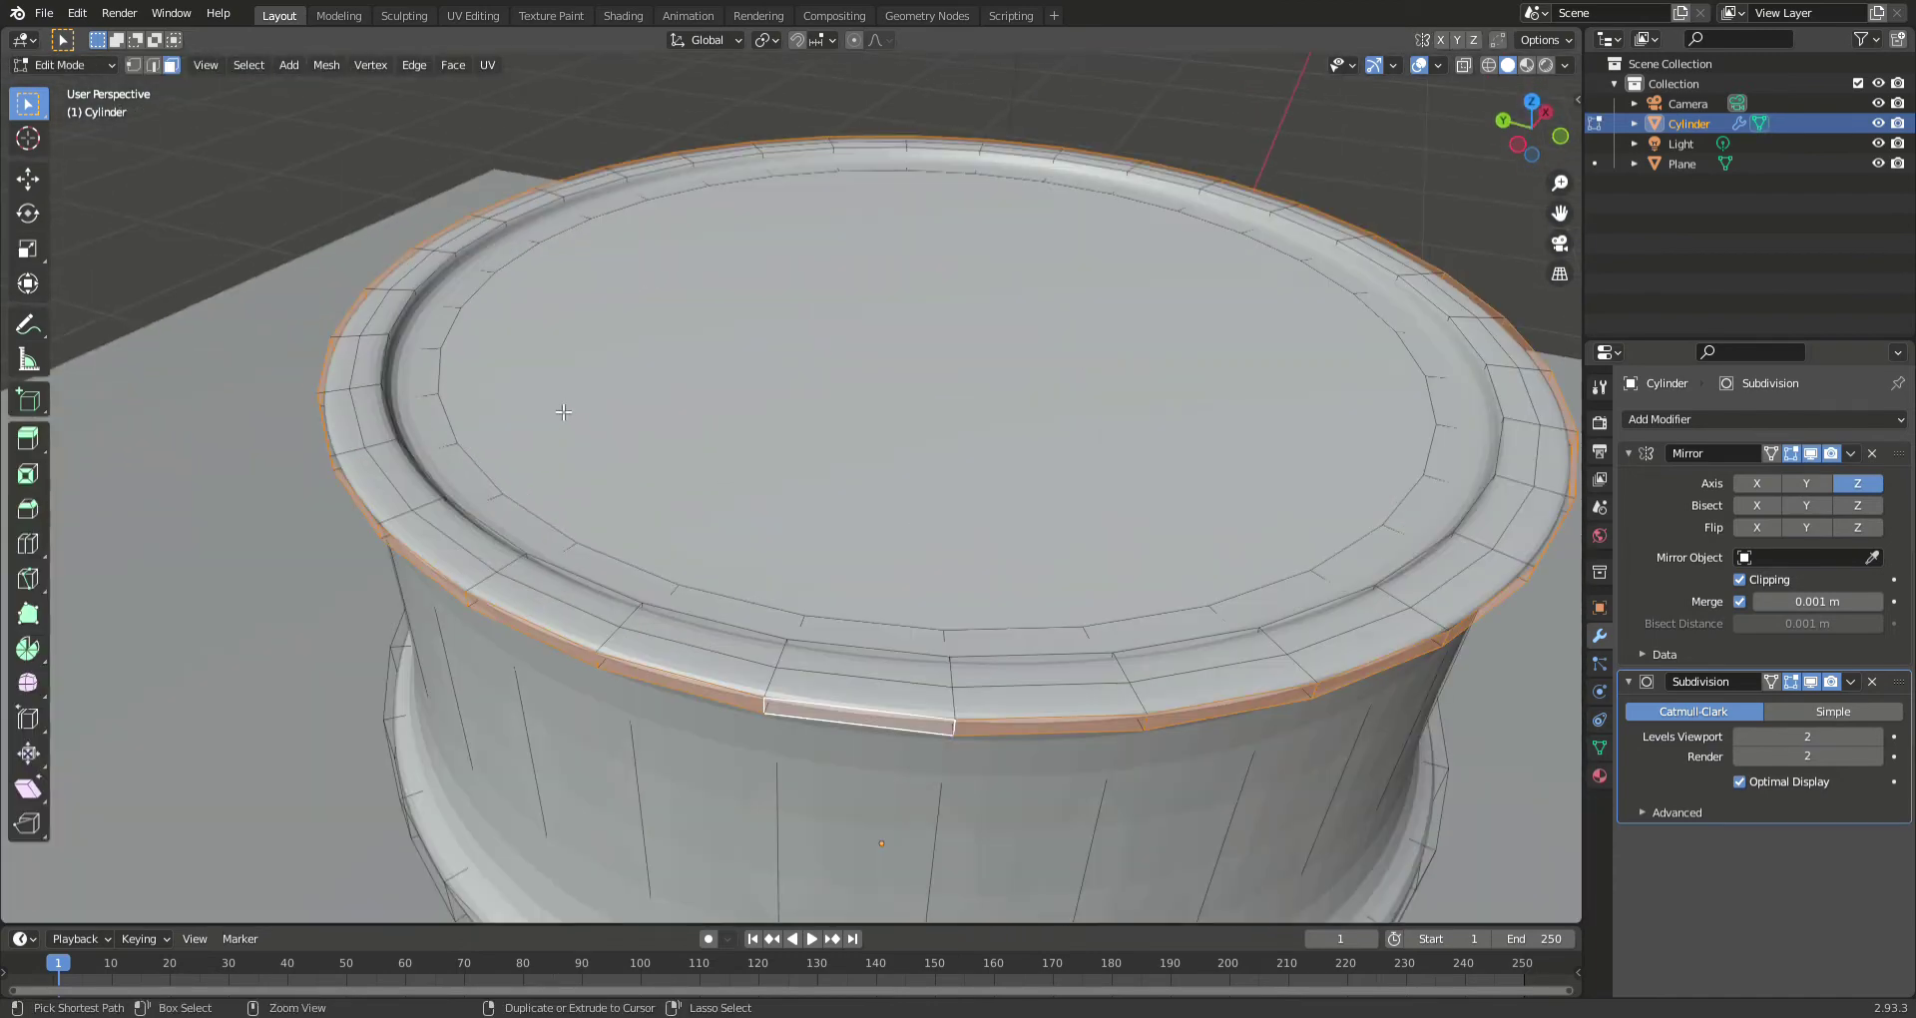
- Cut supporting edge loops around both sides of the top recess wall, one on the lid beside the wall and one near the rim's inner edge
key(ctrl+r)
click(423, 346)
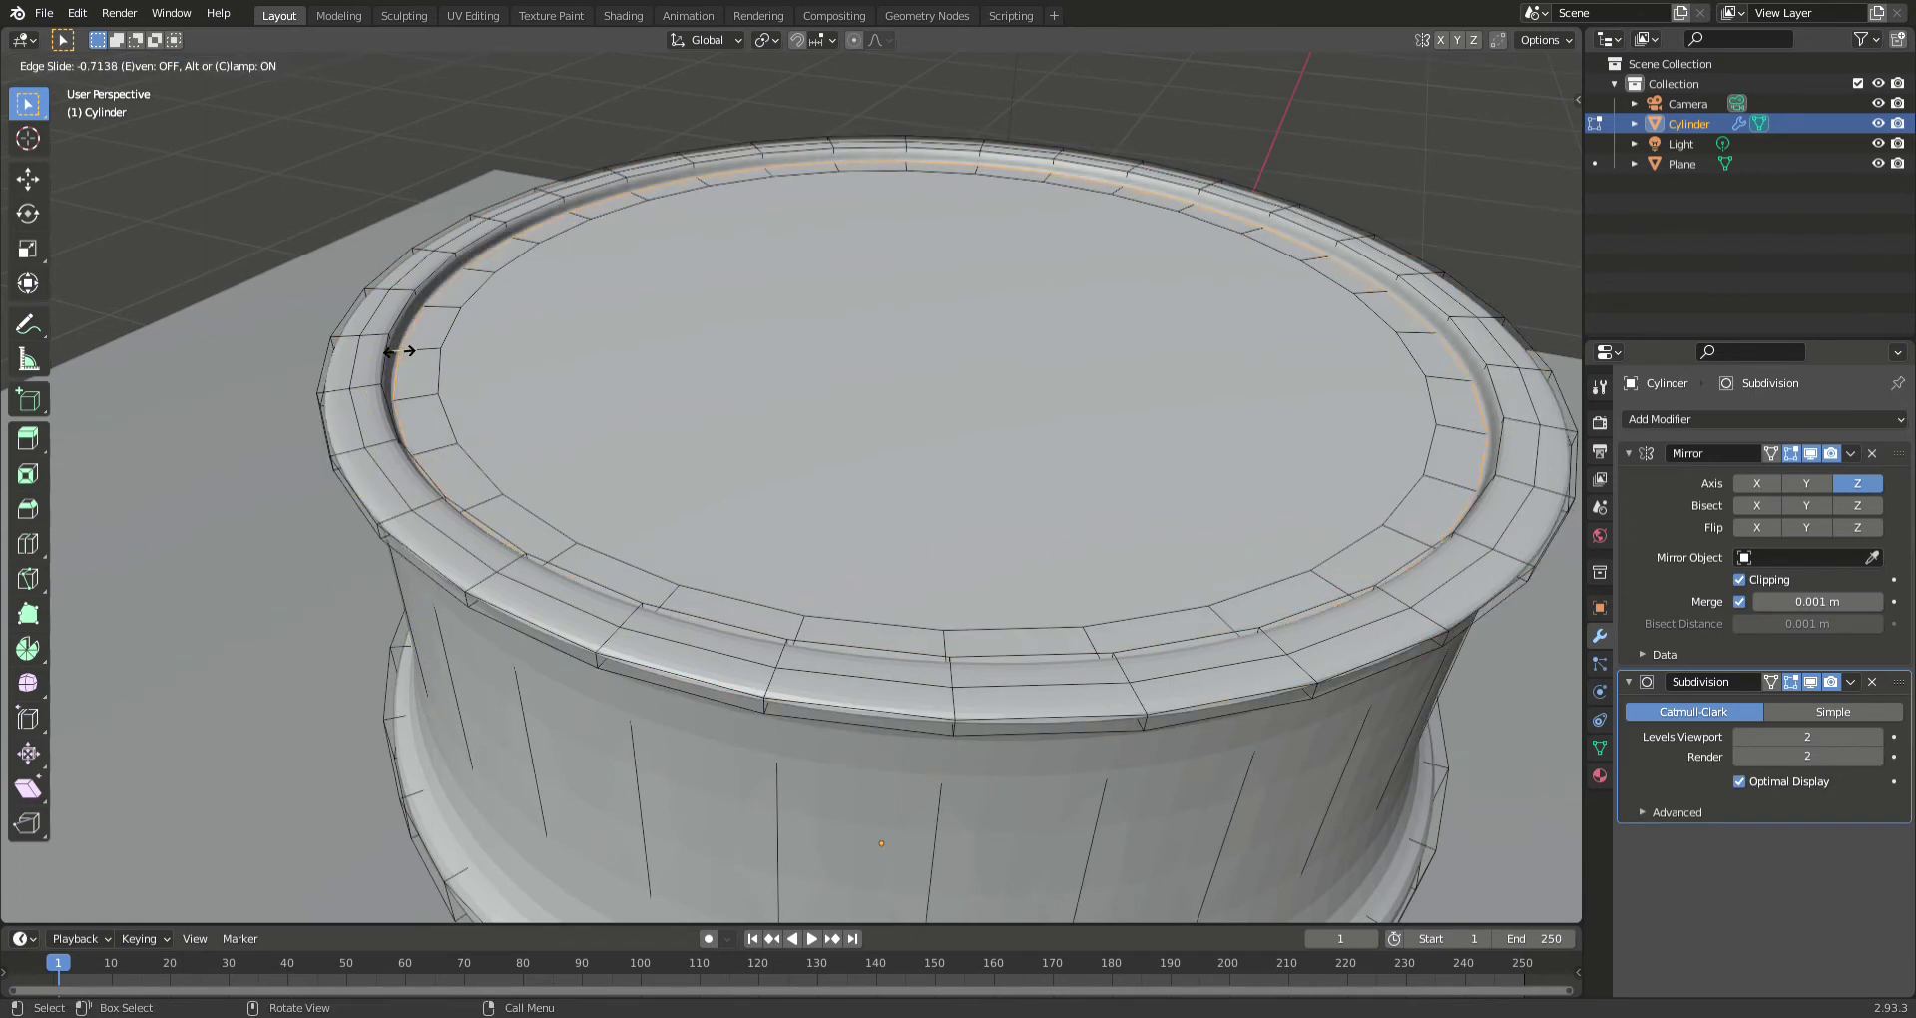
click(397, 351)
key(ctrl+r)
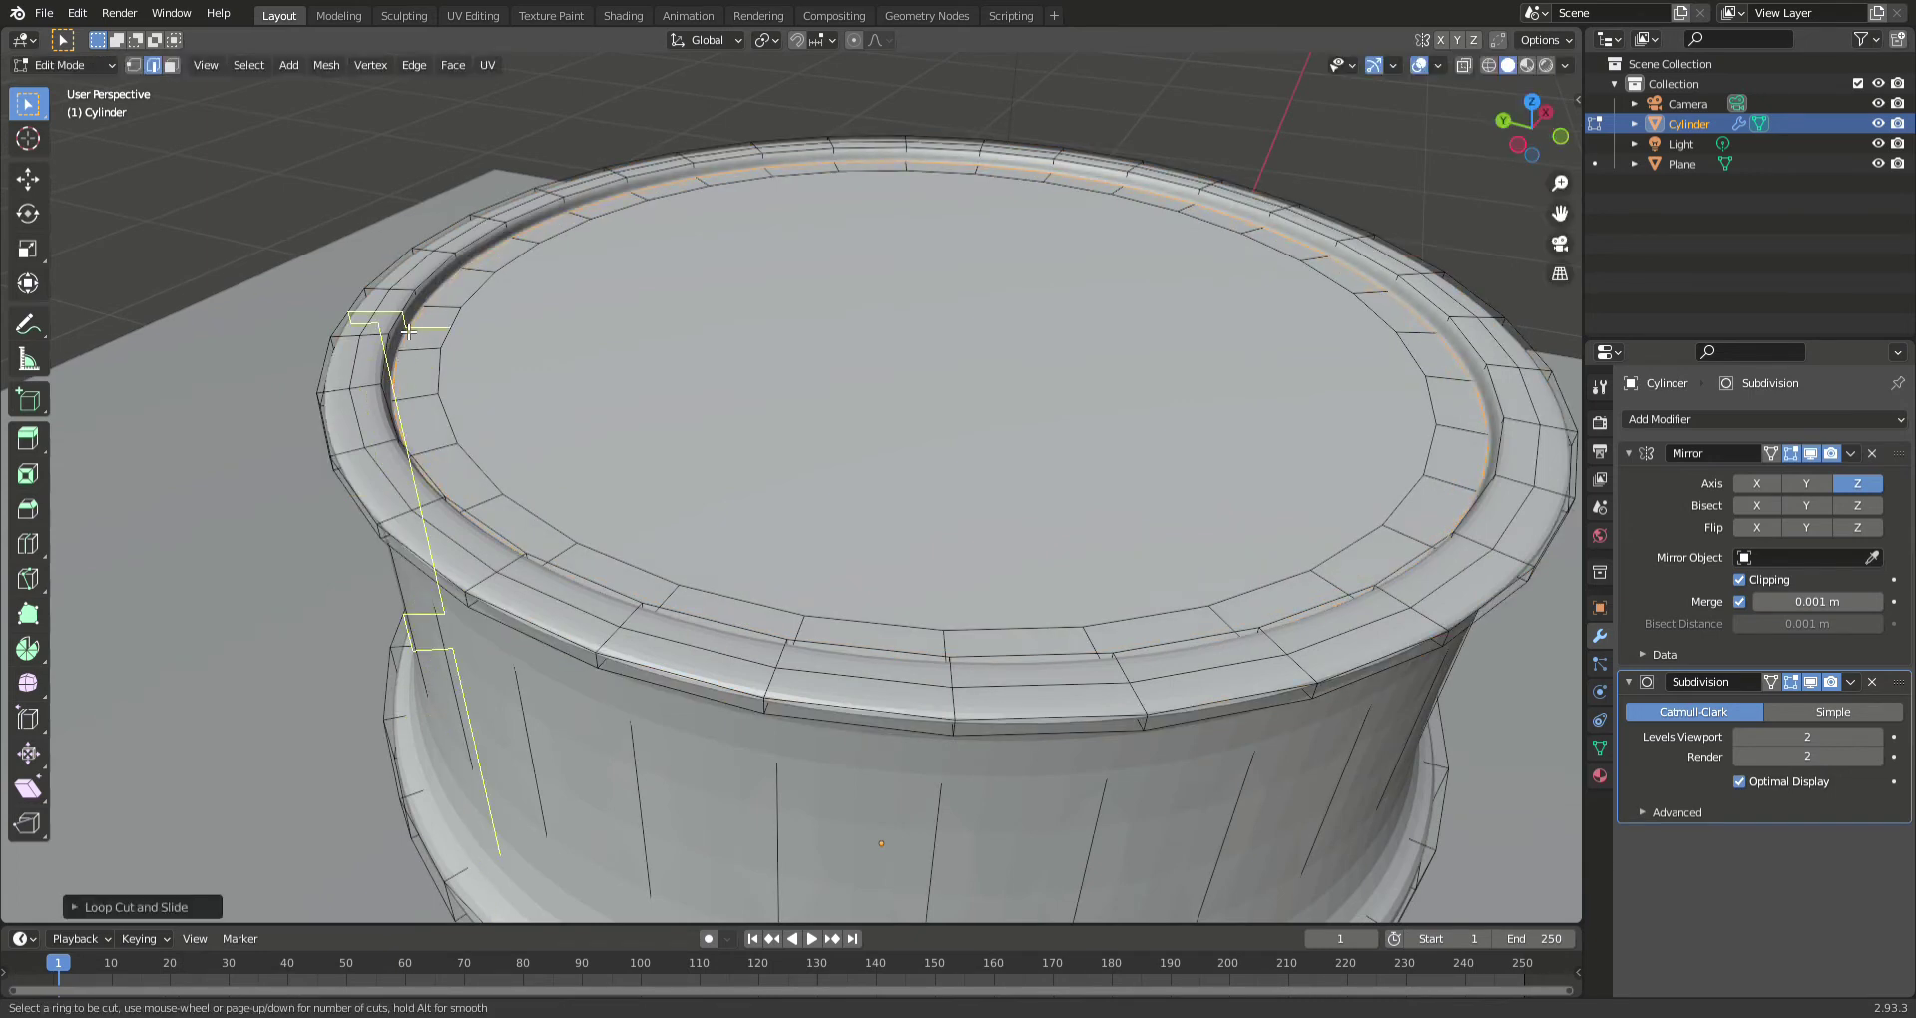
click(398, 289)
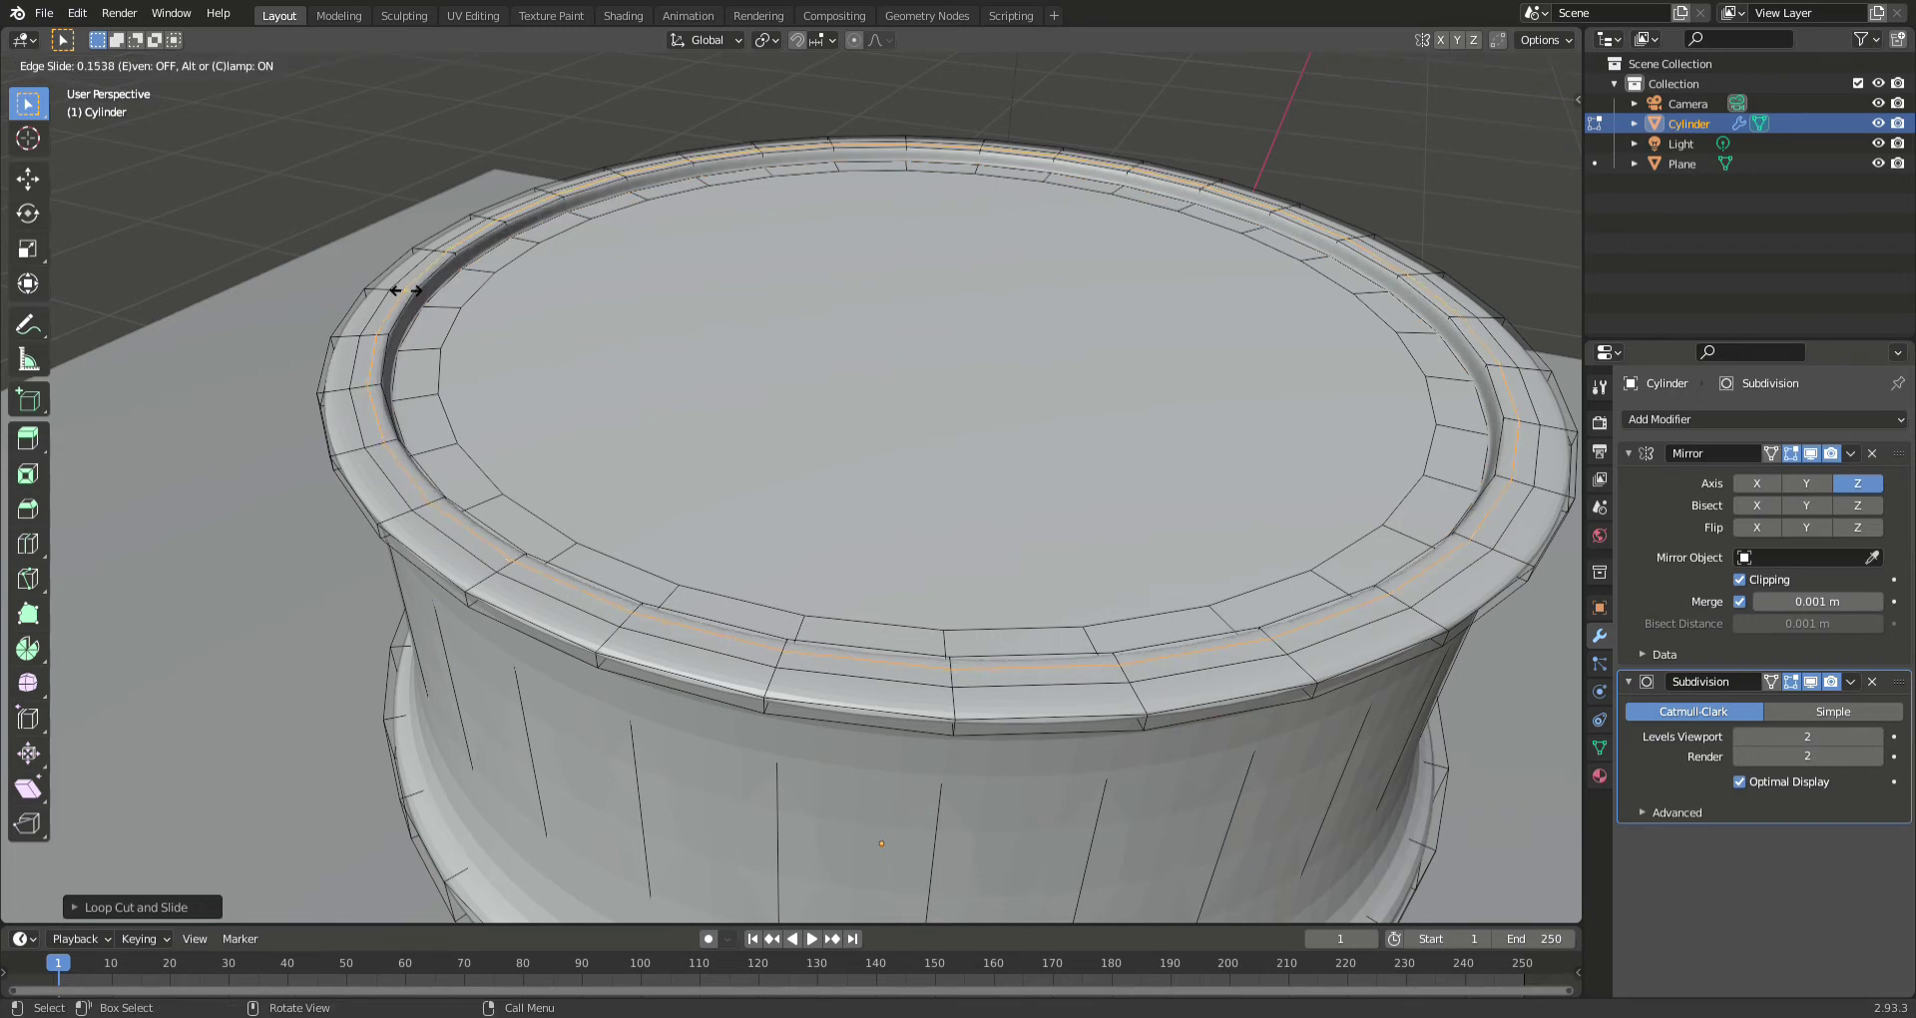
click(419, 304)
- Cut an edge loop around the vertical inner wall of the top recess and slide it toward the wall's base
key(ctrl+r)
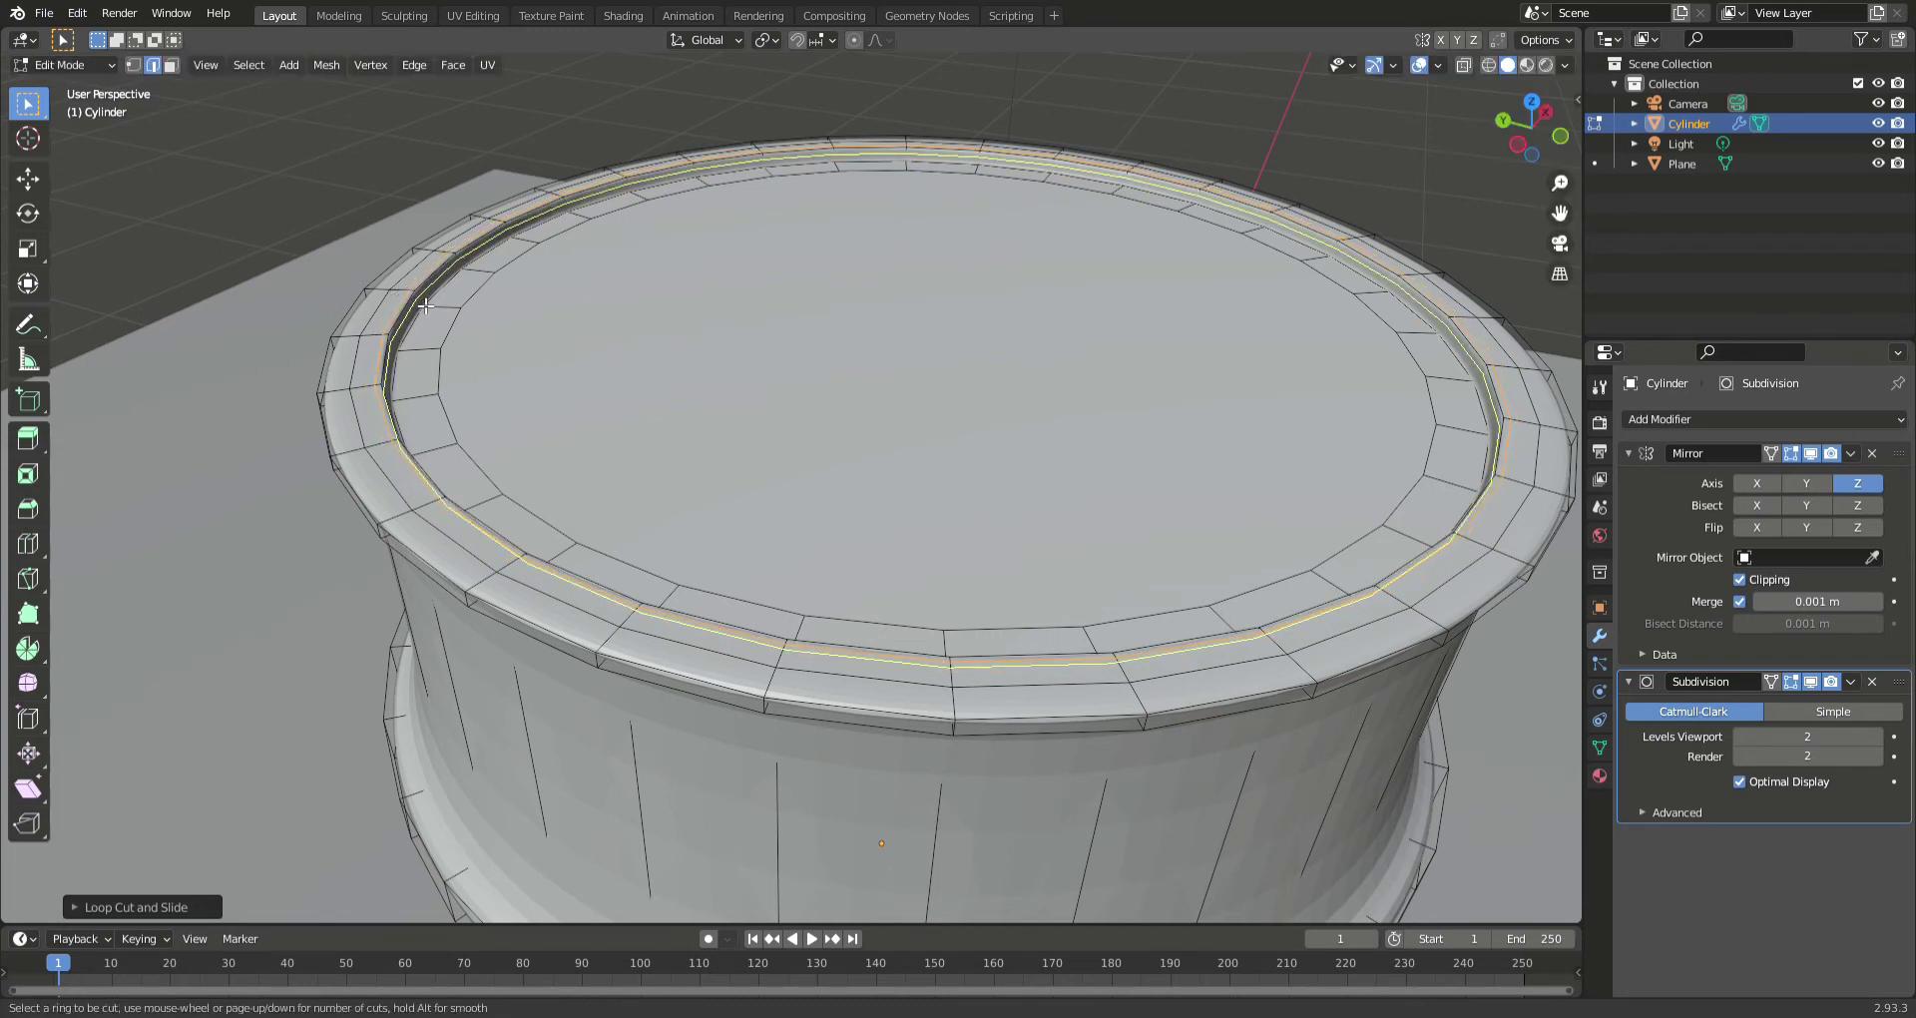
click(419, 302)
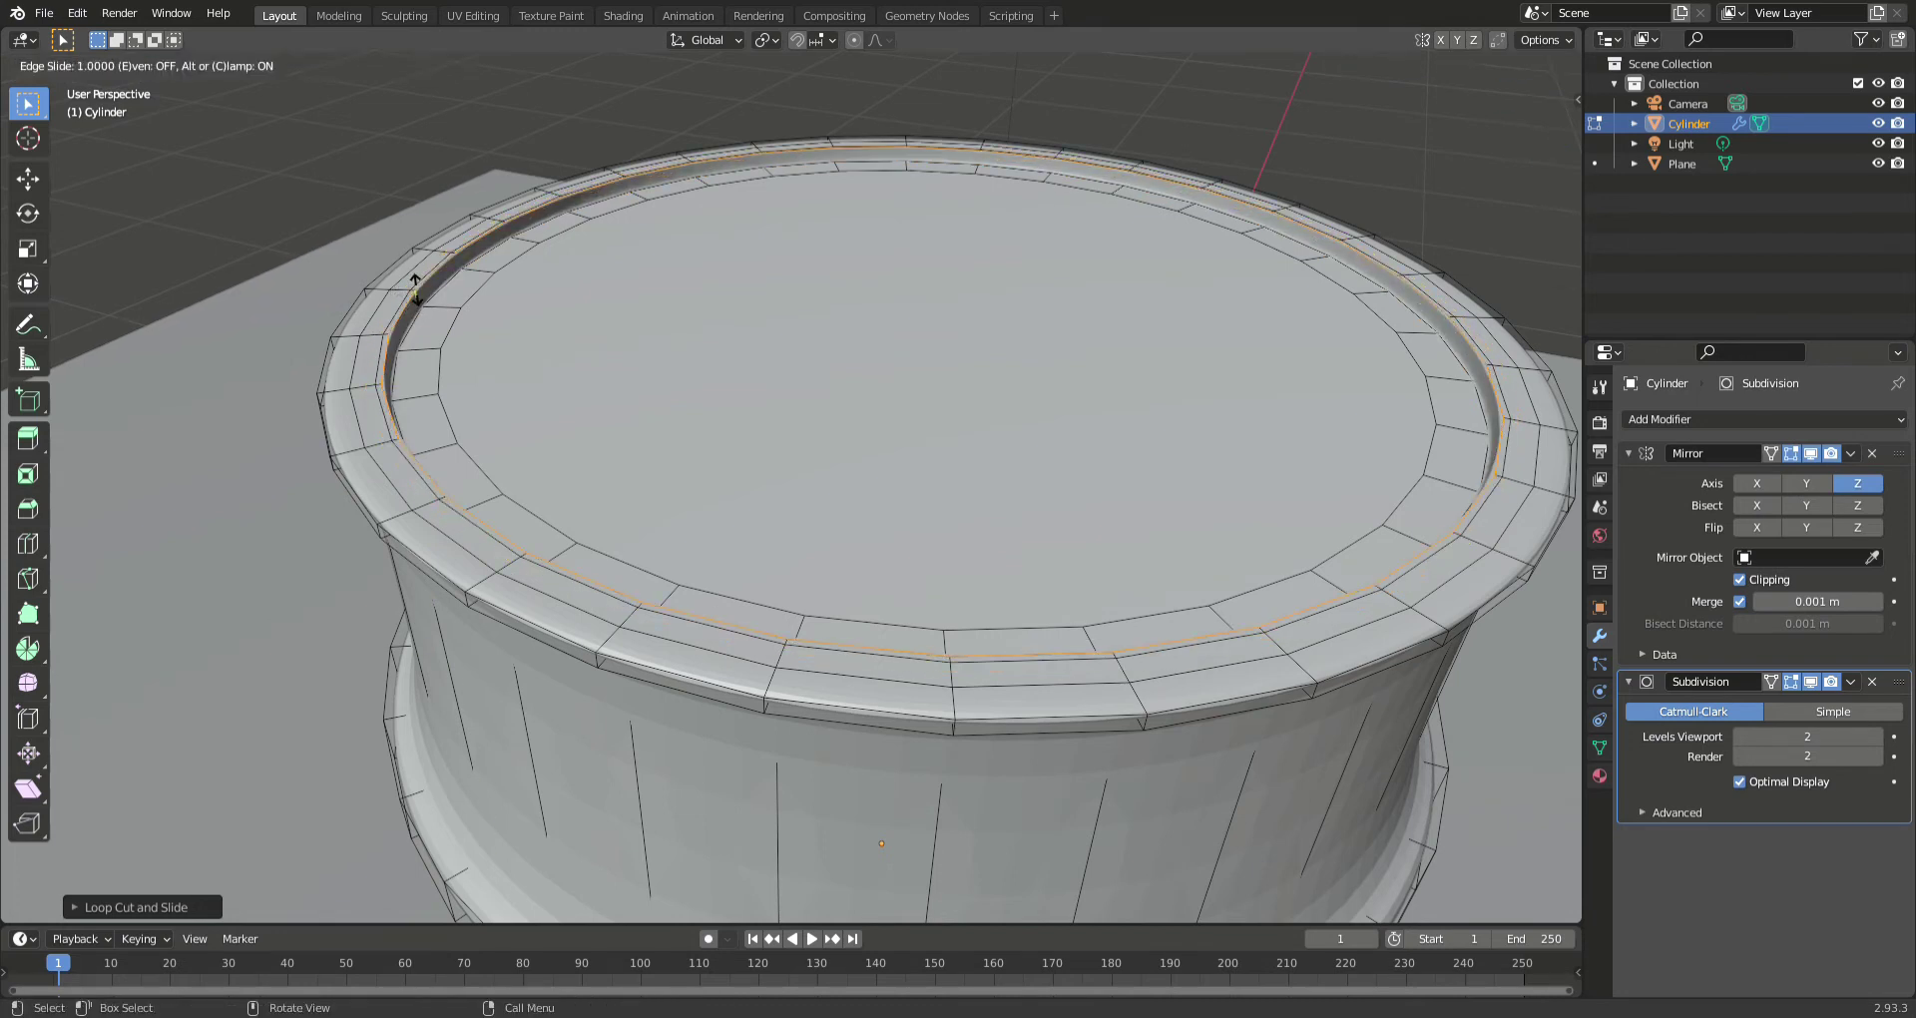
click(426, 324)
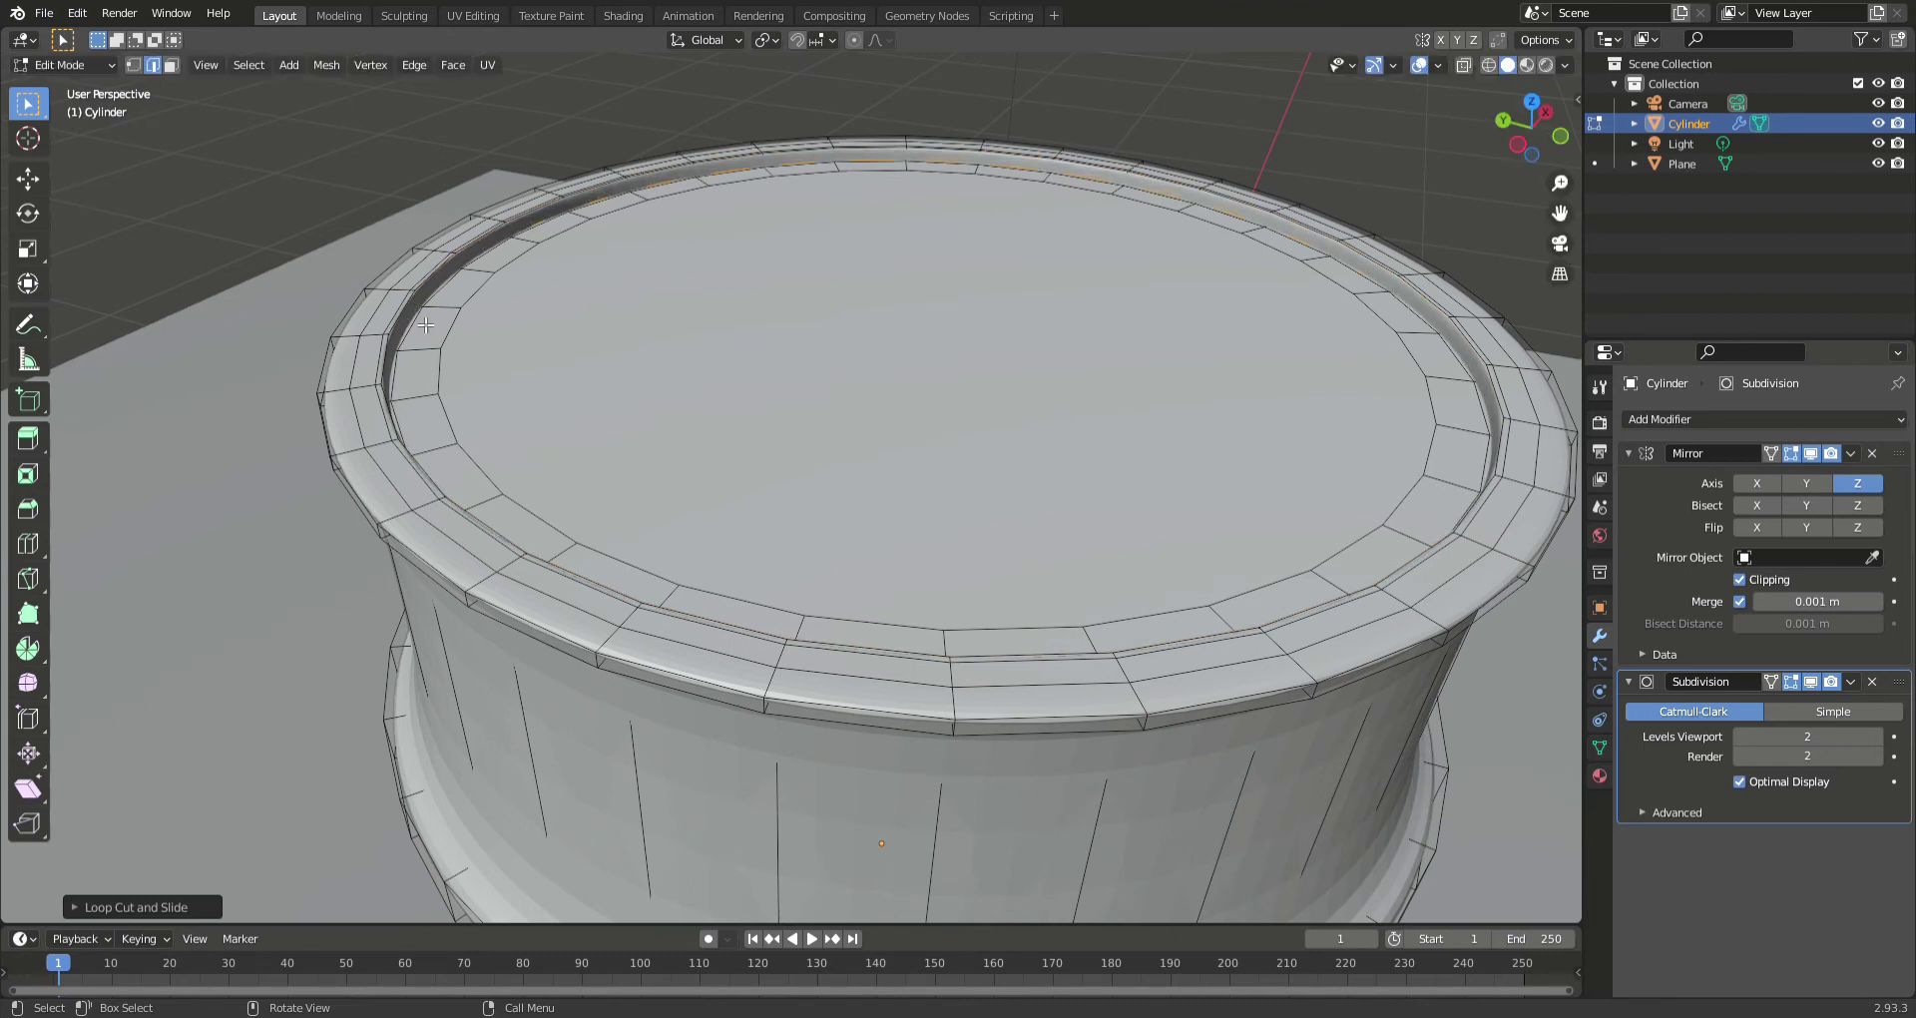
key(ctrl+r)
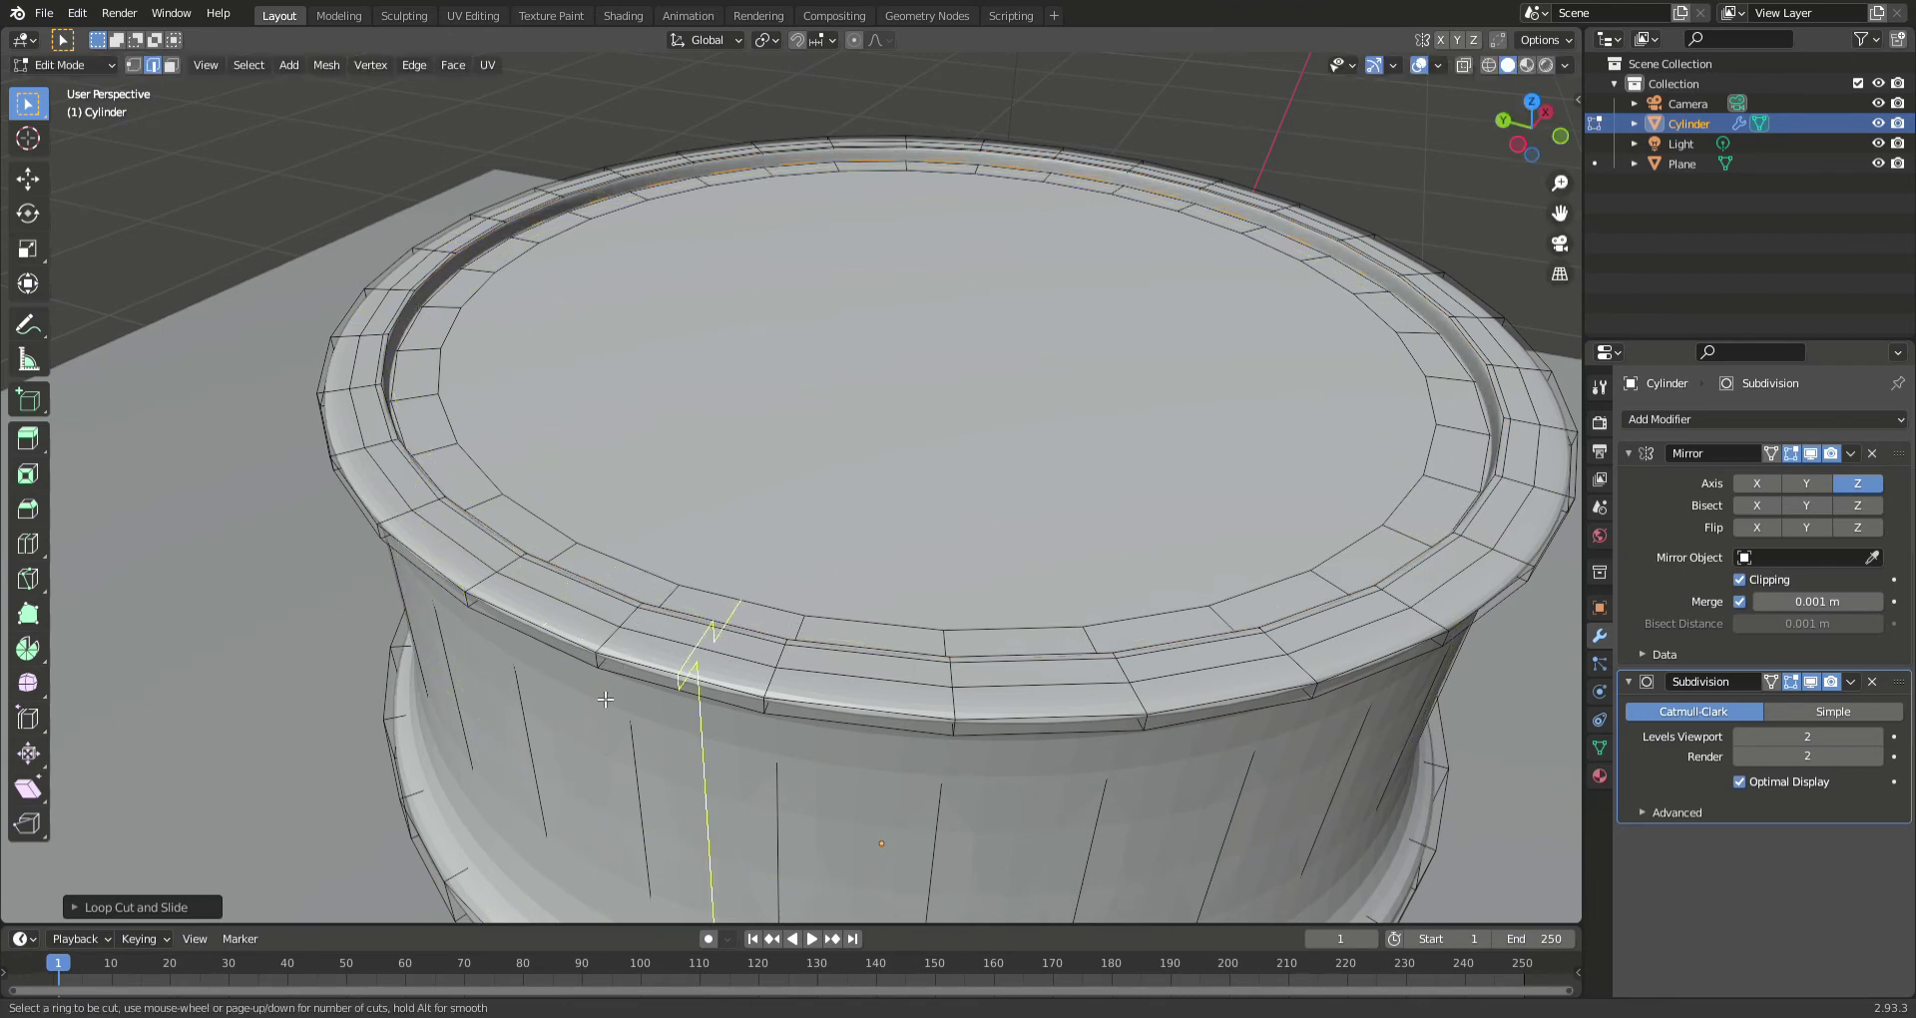
scroll(627, 666, up, 2)
key(Escape)
- Return to Object Mode, apply Shade Smooth to the barrel and deselect it
scroll(748, 598, down, 5)
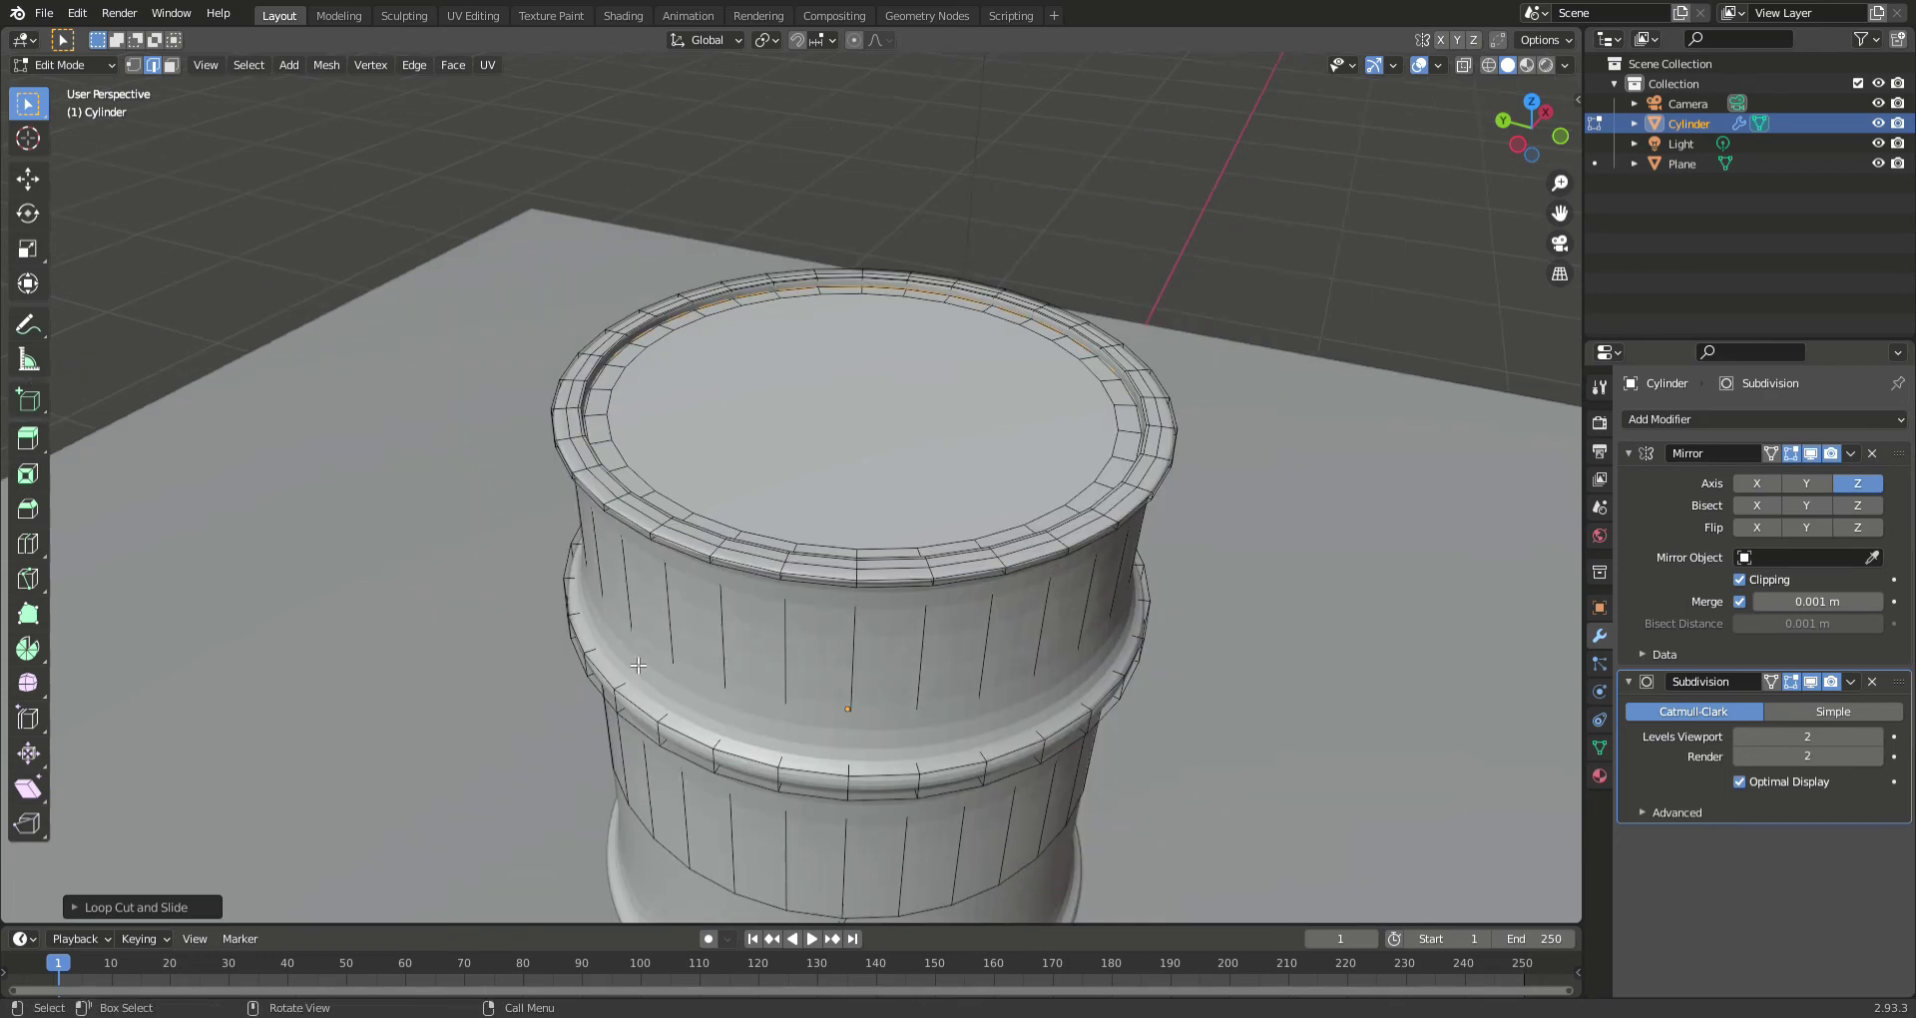
key(Tab)
scroll(750, 599, down, 3)
middle_drag(751, 599, 836, 482)
scroll(754, 443, up, 3)
right_click(758, 405)
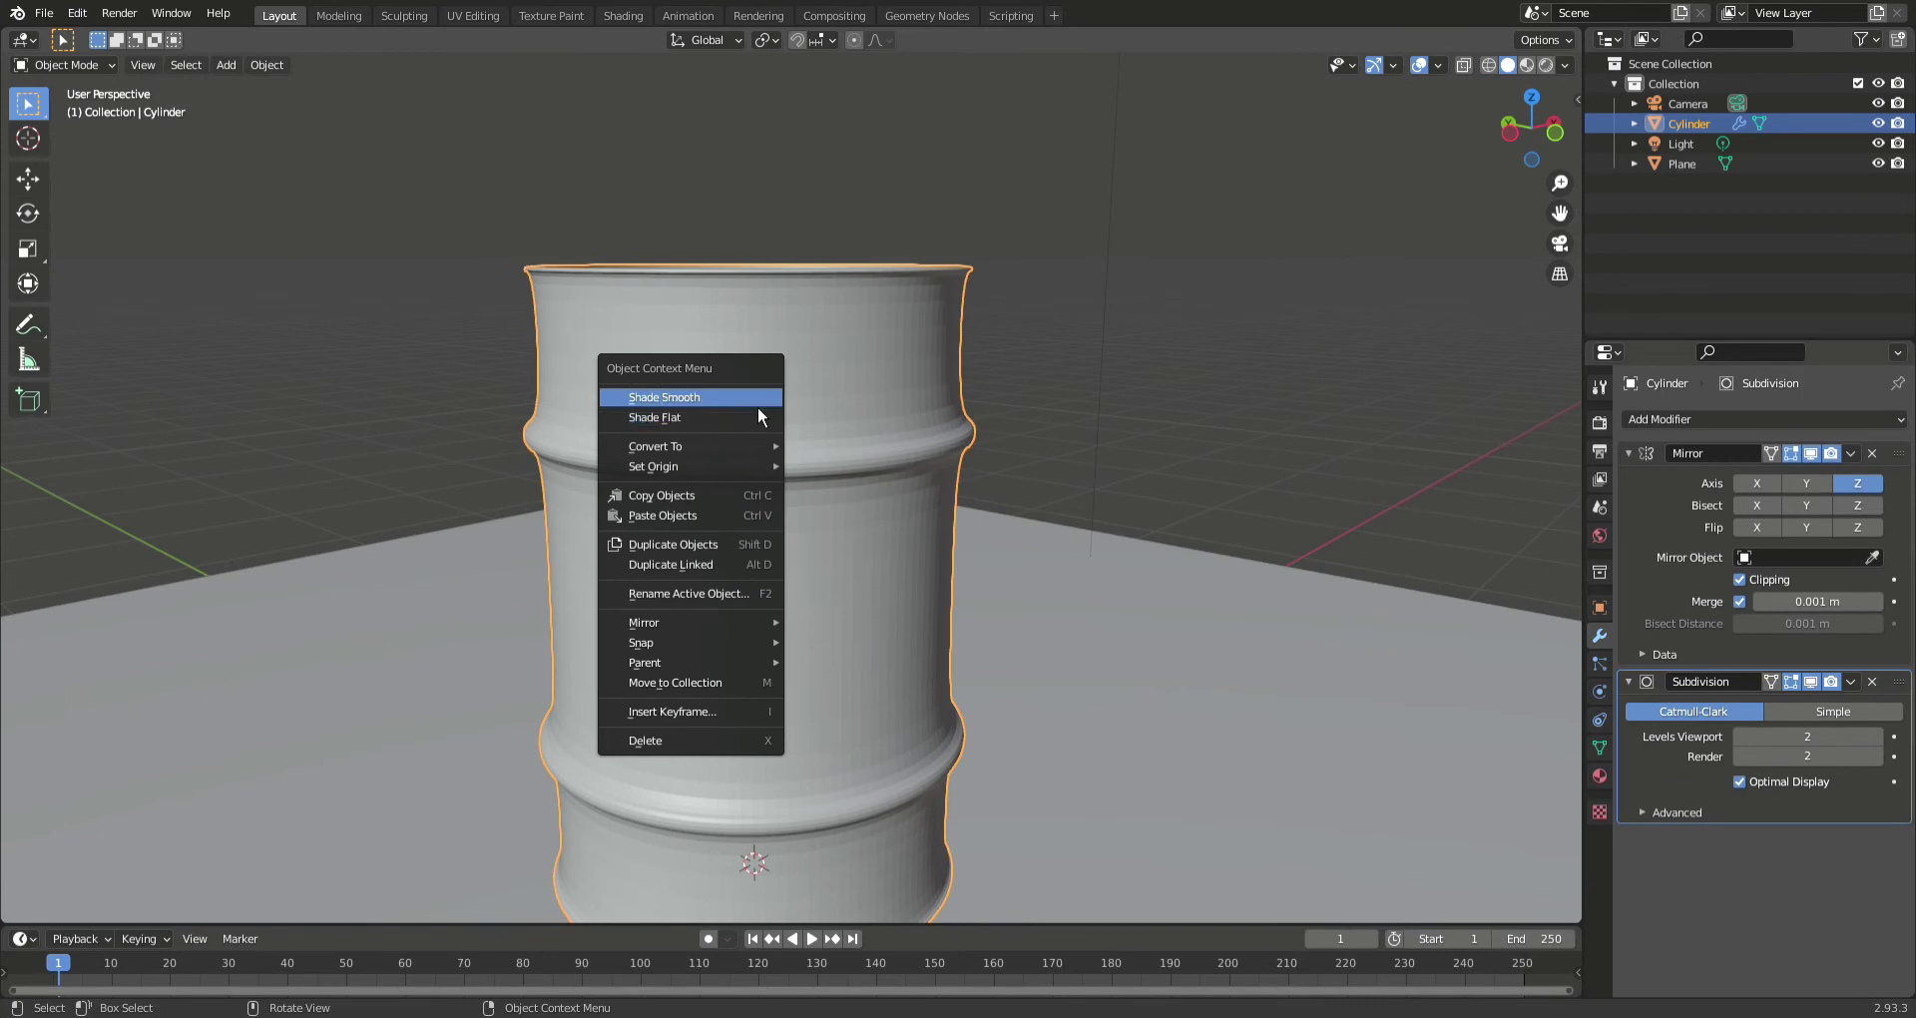
click(757, 405)
click(1068, 419)
- Examine the smooth-shaded top rim and its edge loops up close in both Object Mode and Edit Mode
scroll(795, 427, down, 4)
scroll(783, 427, up, 8)
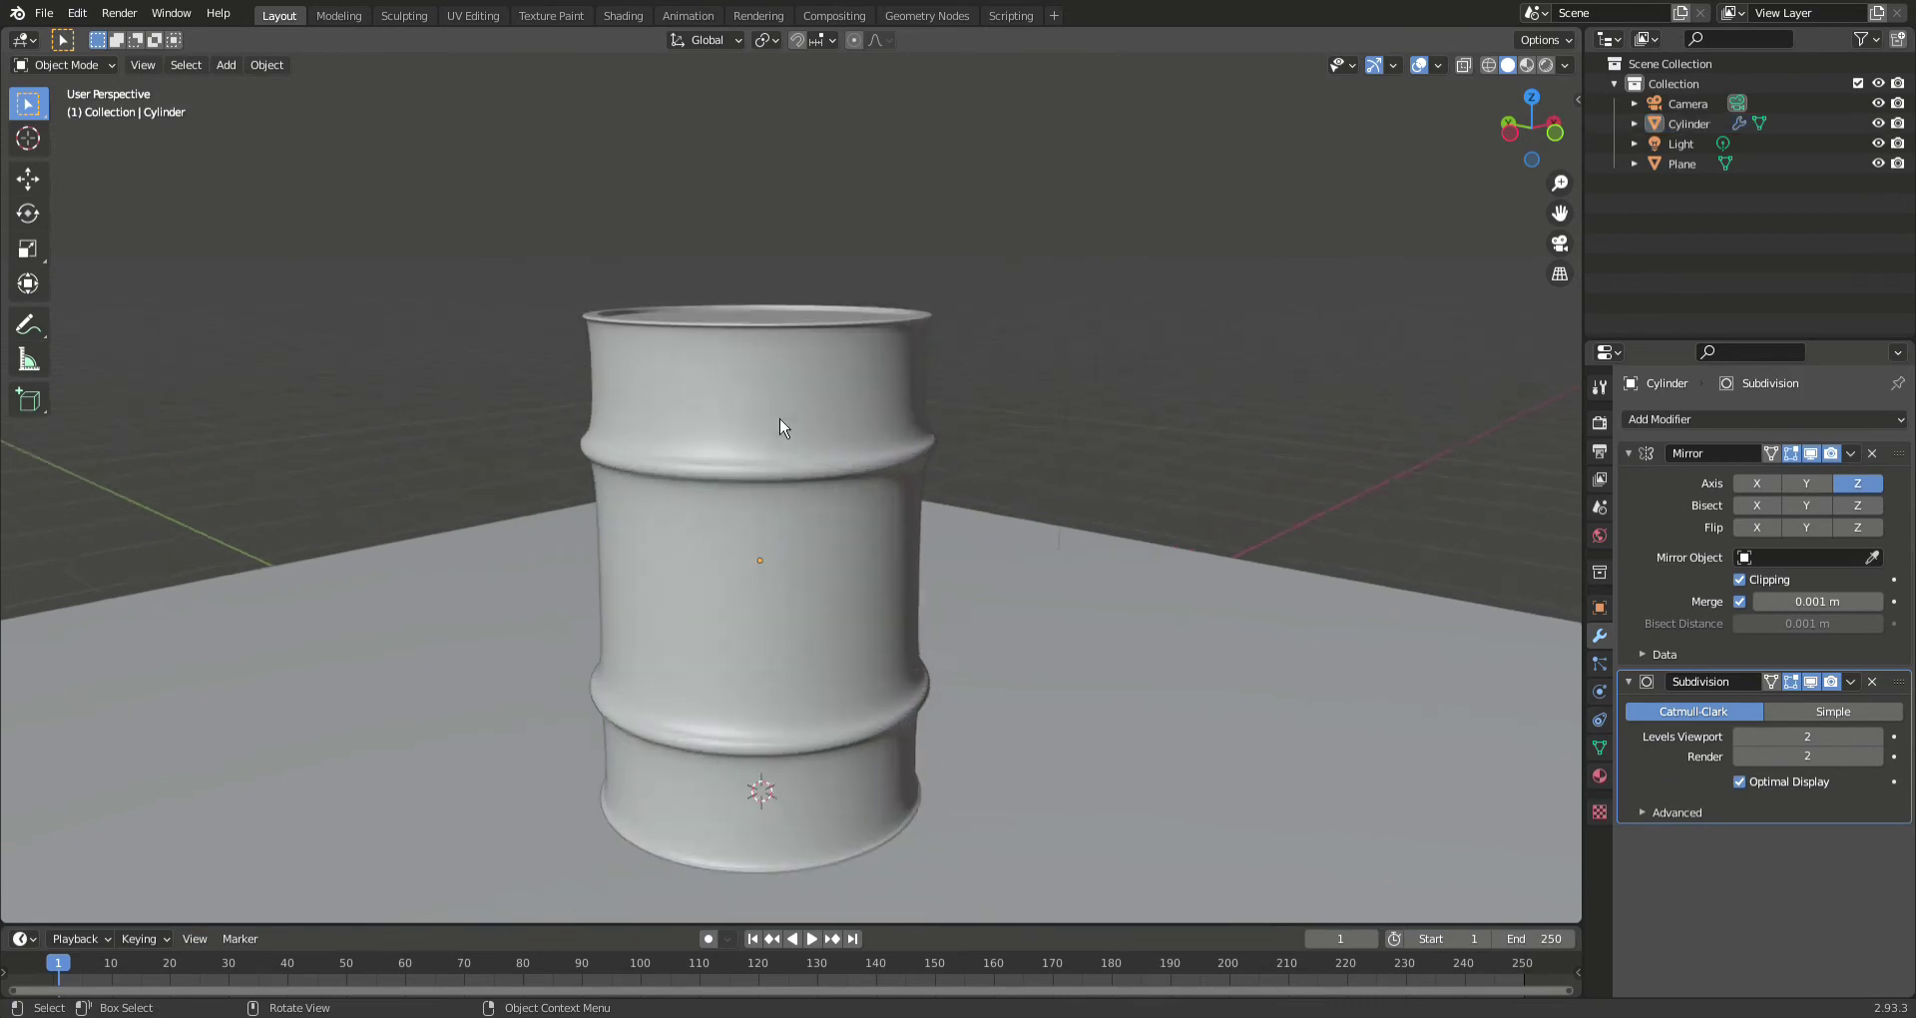
scroll(764, 339, down, 3)
scroll(736, 436, up, 1)
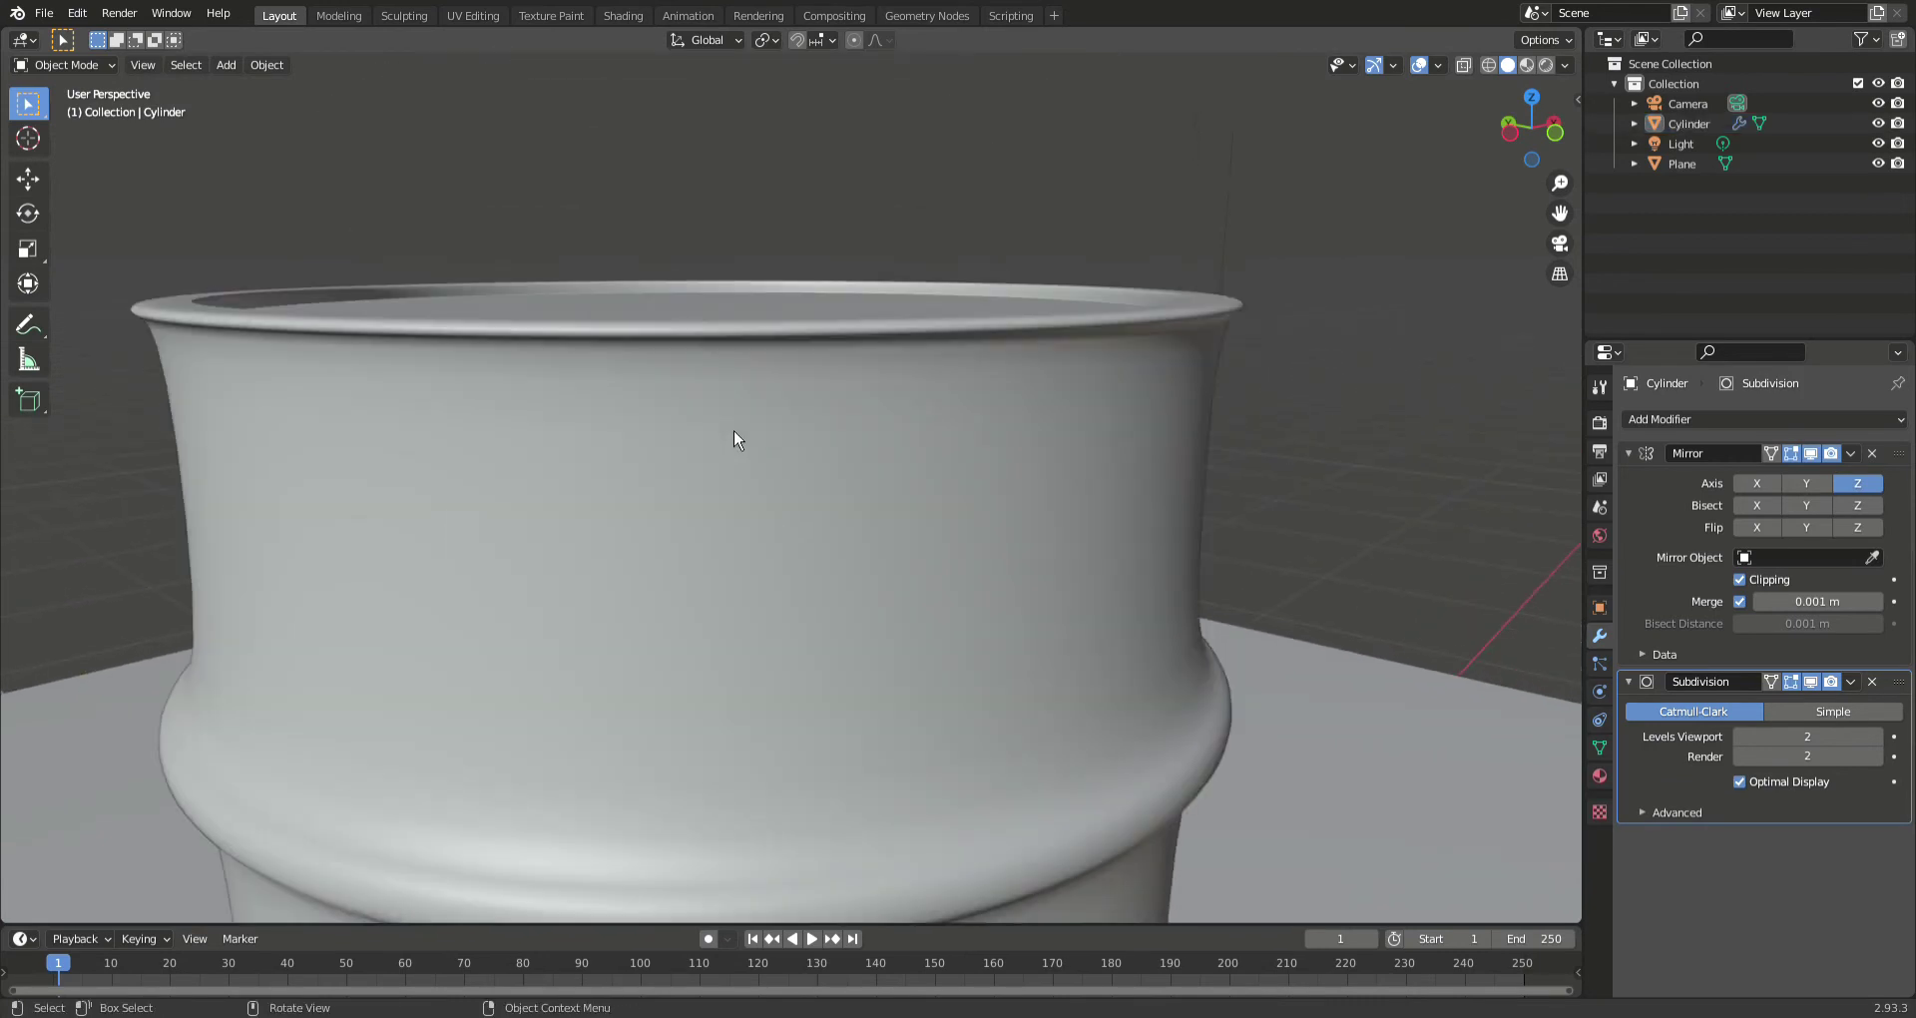
key(Tab)
scroll(594, 392, up, 6)
scroll(618, 419, down, 5)
middle_drag(641, 449, 632, 521)
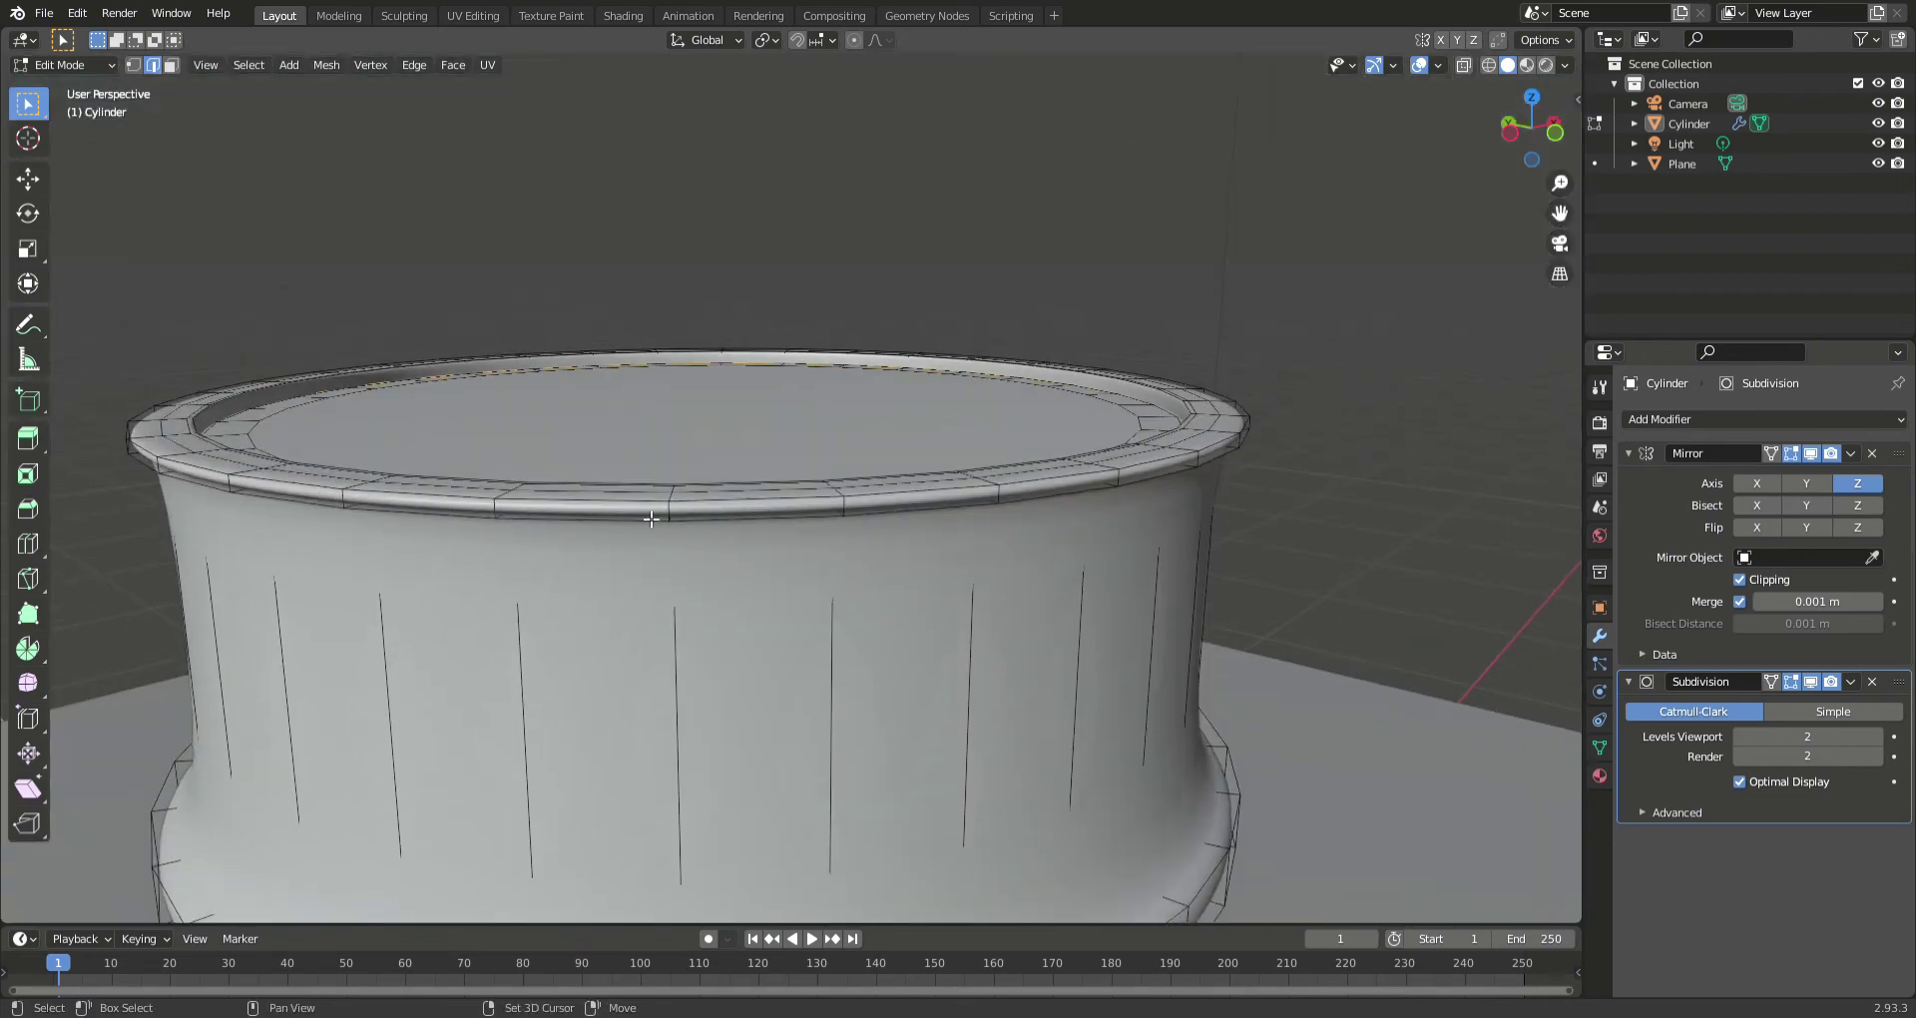
scroll(655, 518, up, 3)
scroll(661, 532, up, 4)
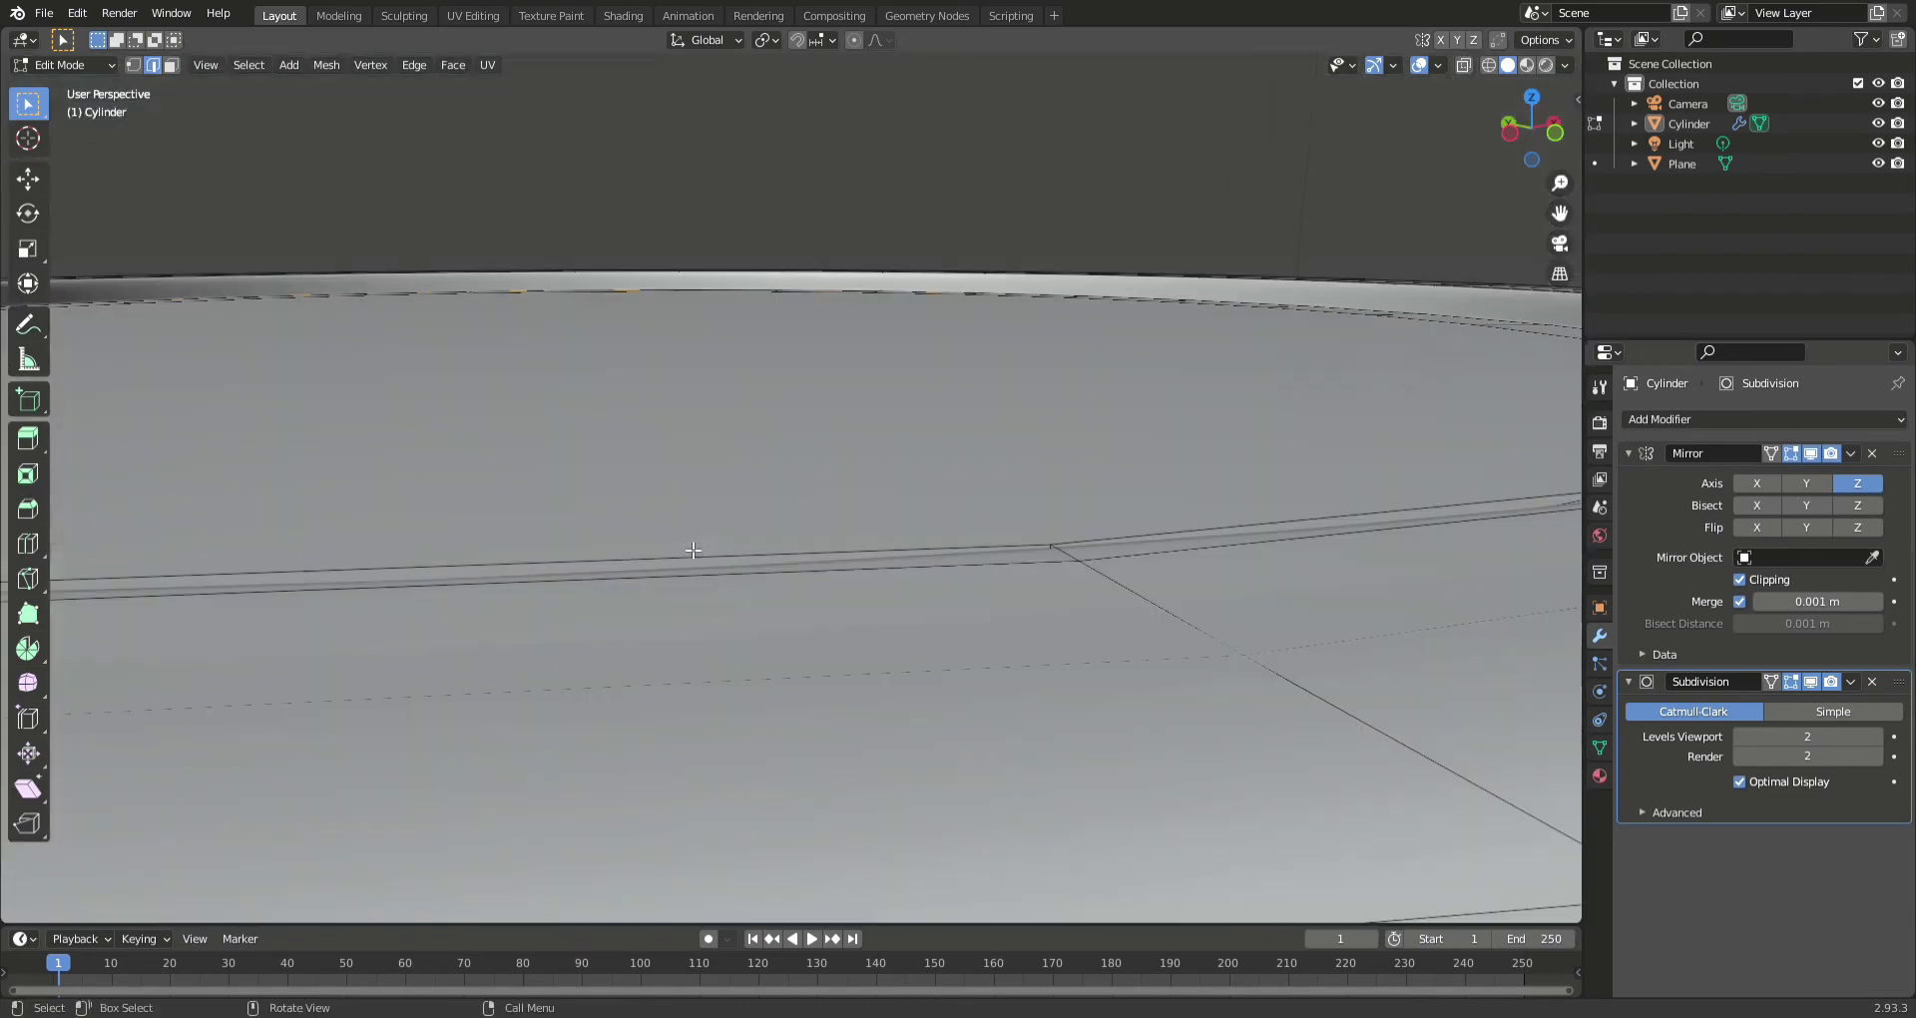
scroll(688, 547, down, 4)
key(Tab)
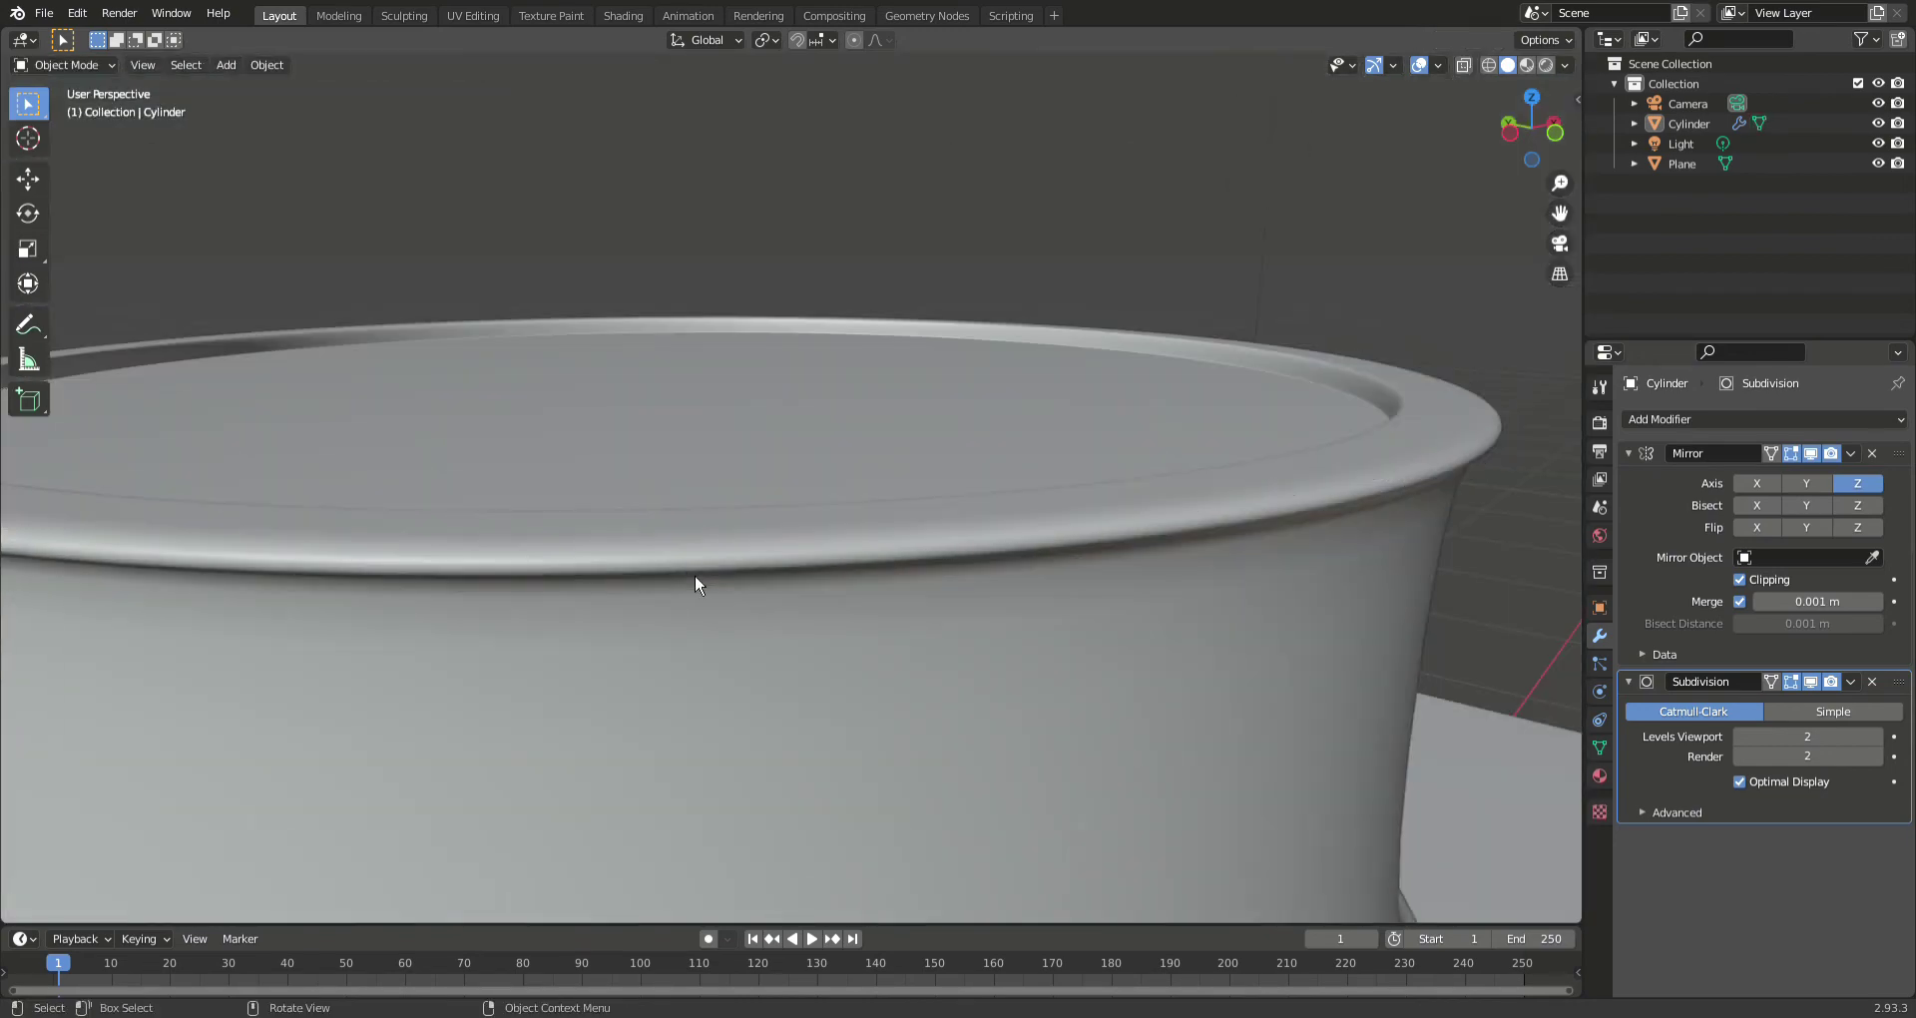
click(757, 621)
key(Tab)
key(Tab)
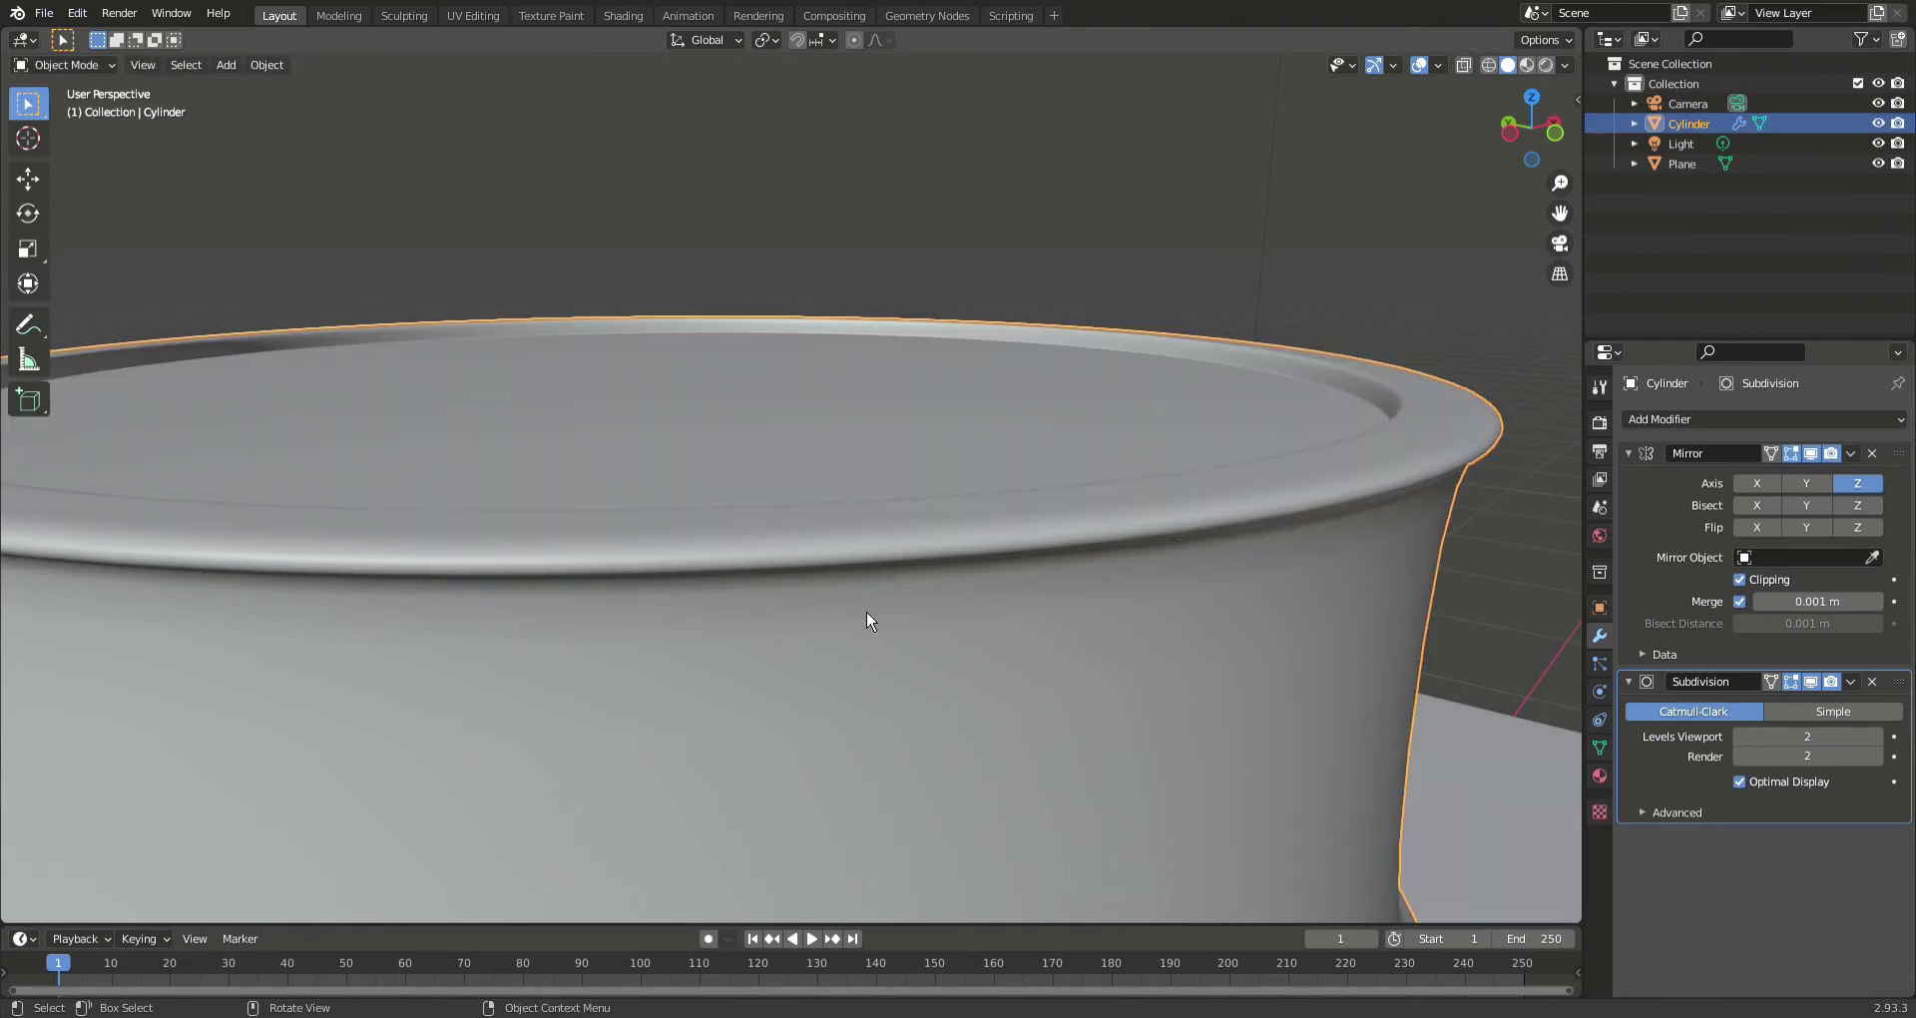
- Open the barrel's mesh in Edit Mode with vertex selection and display it as wireframe
click(866, 611)
drag(1149, 607, 1120, 605)
scroll(1087, 617, down, 2)
key(Tab)
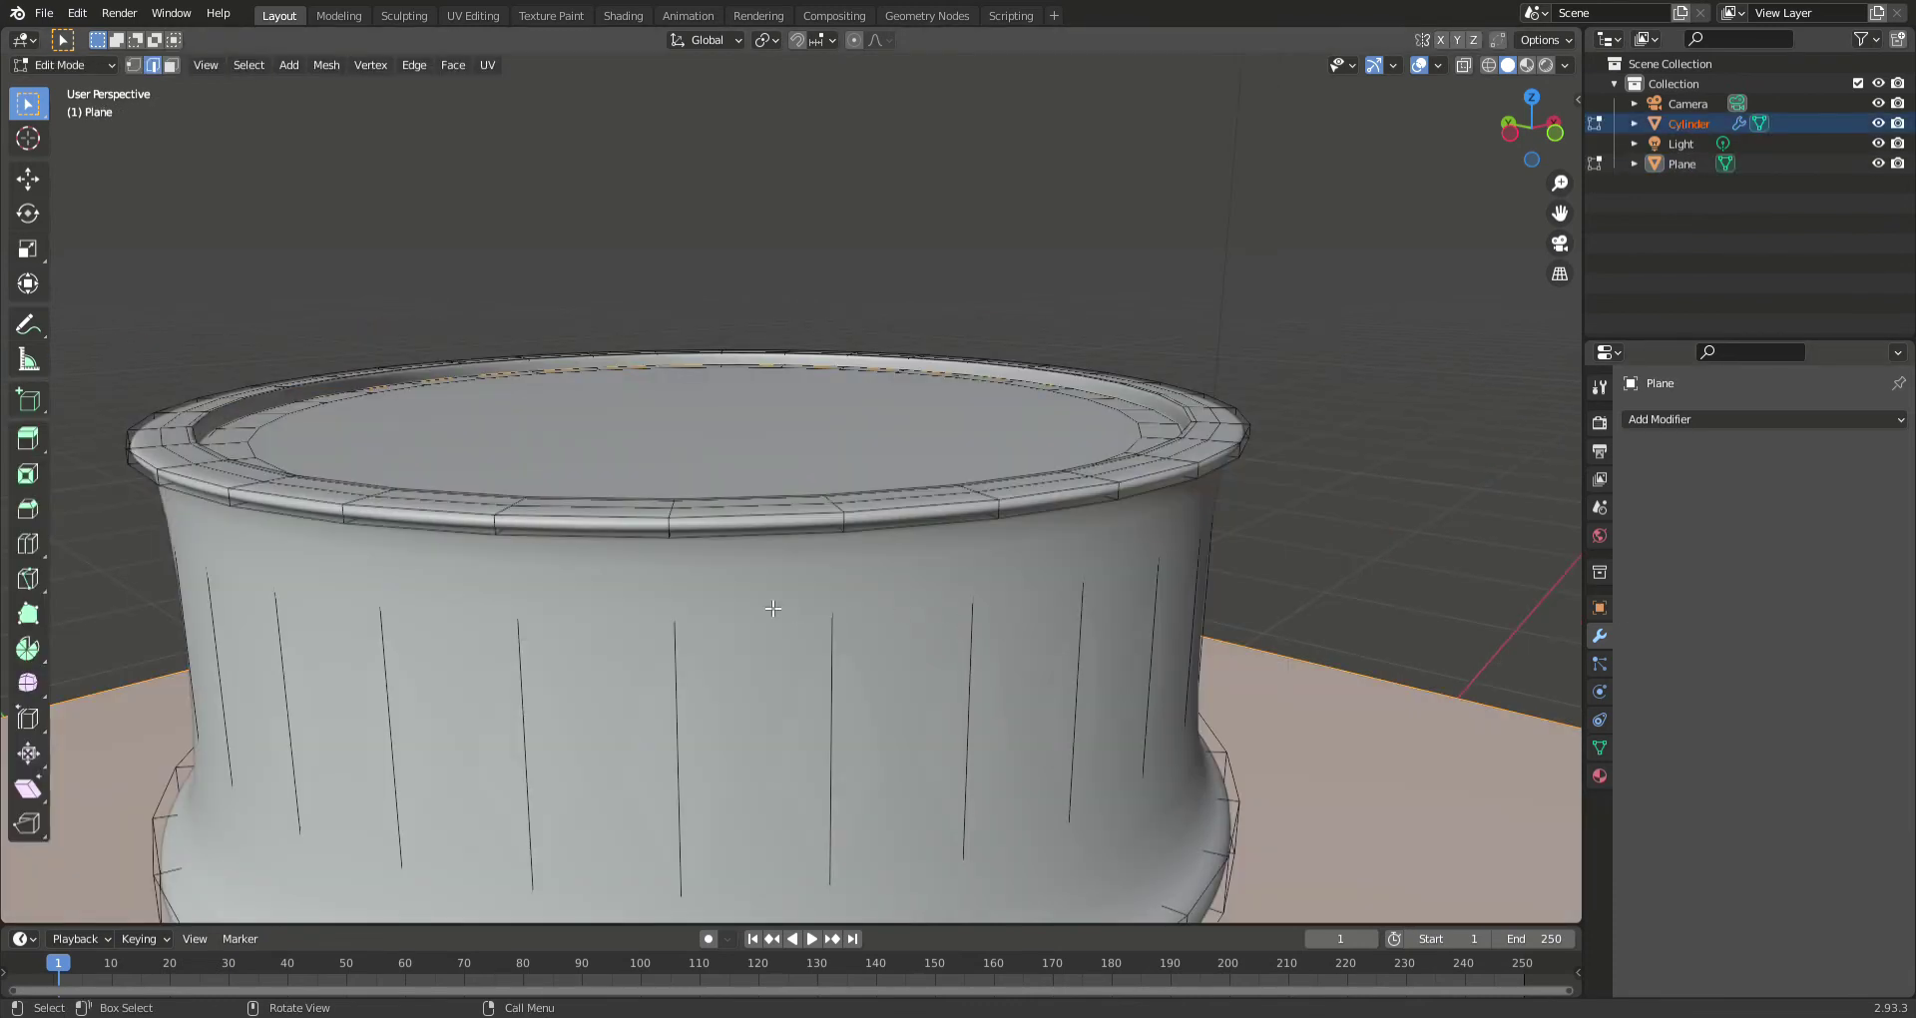
middle_drag(773, 608, 751, 593)
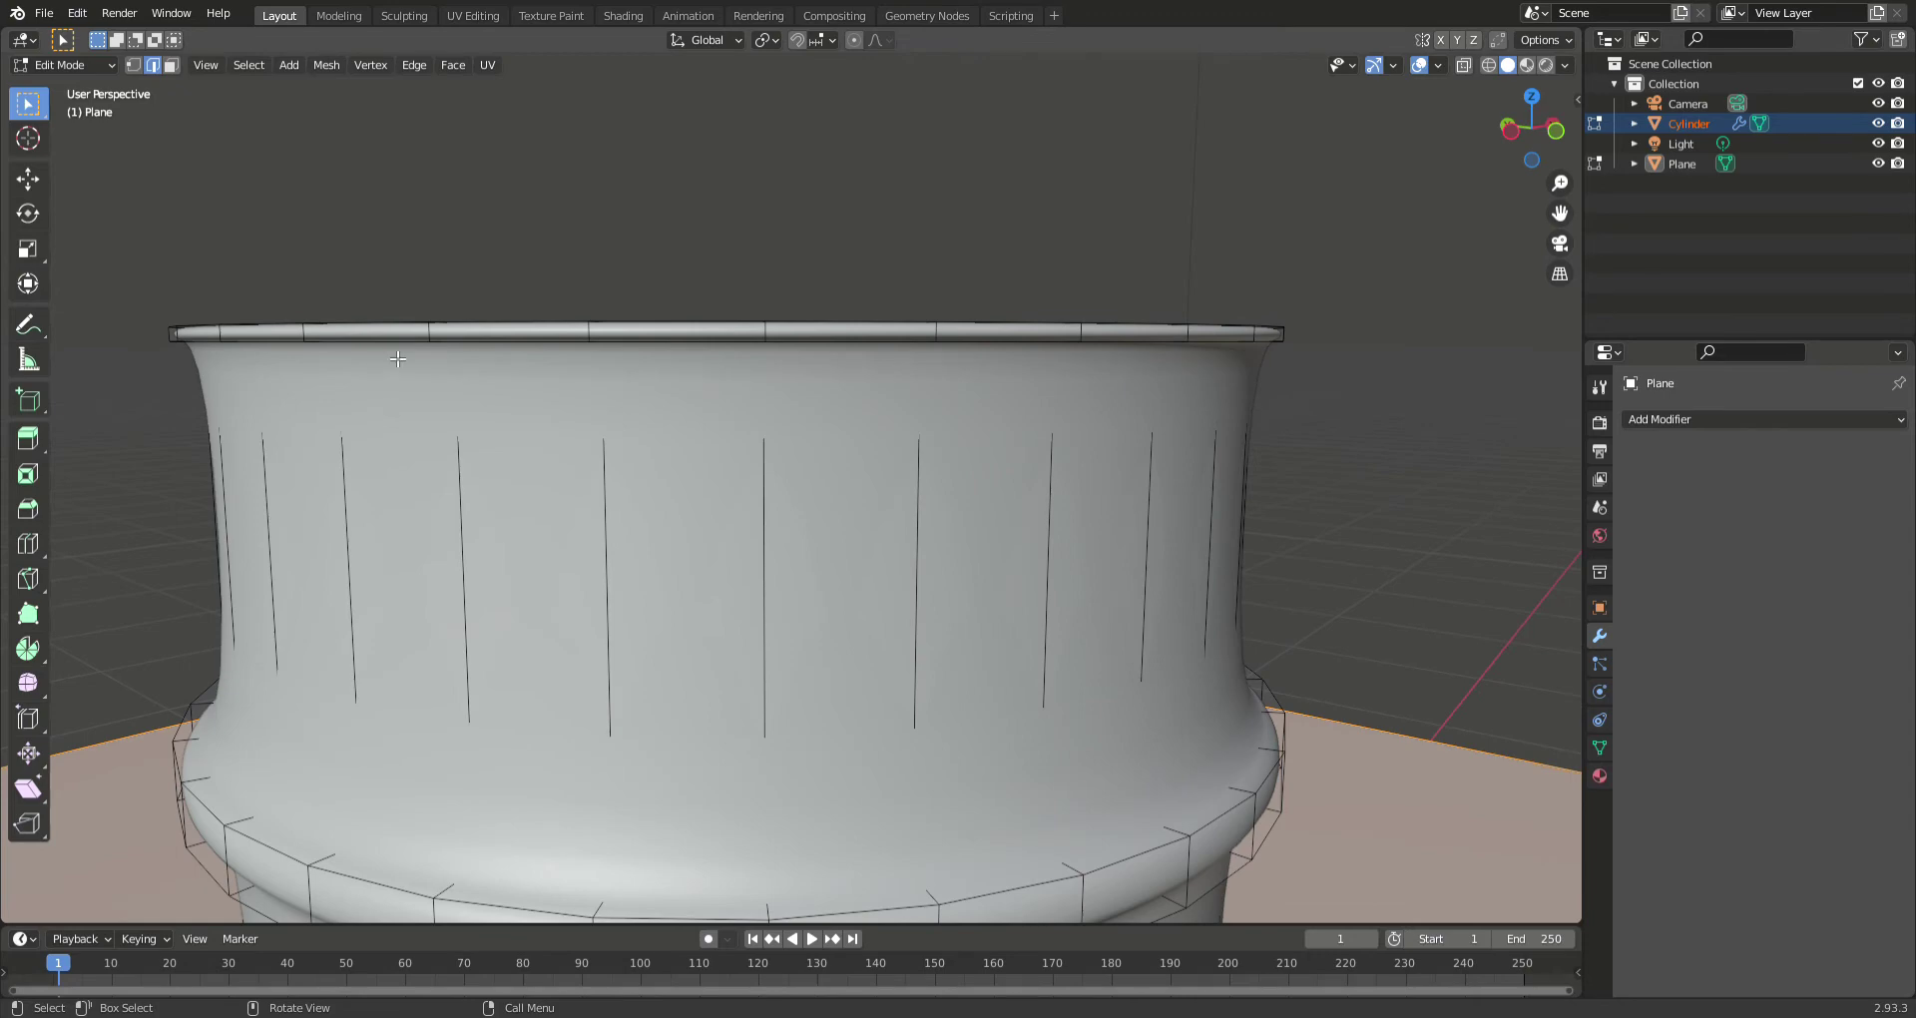
key(1)
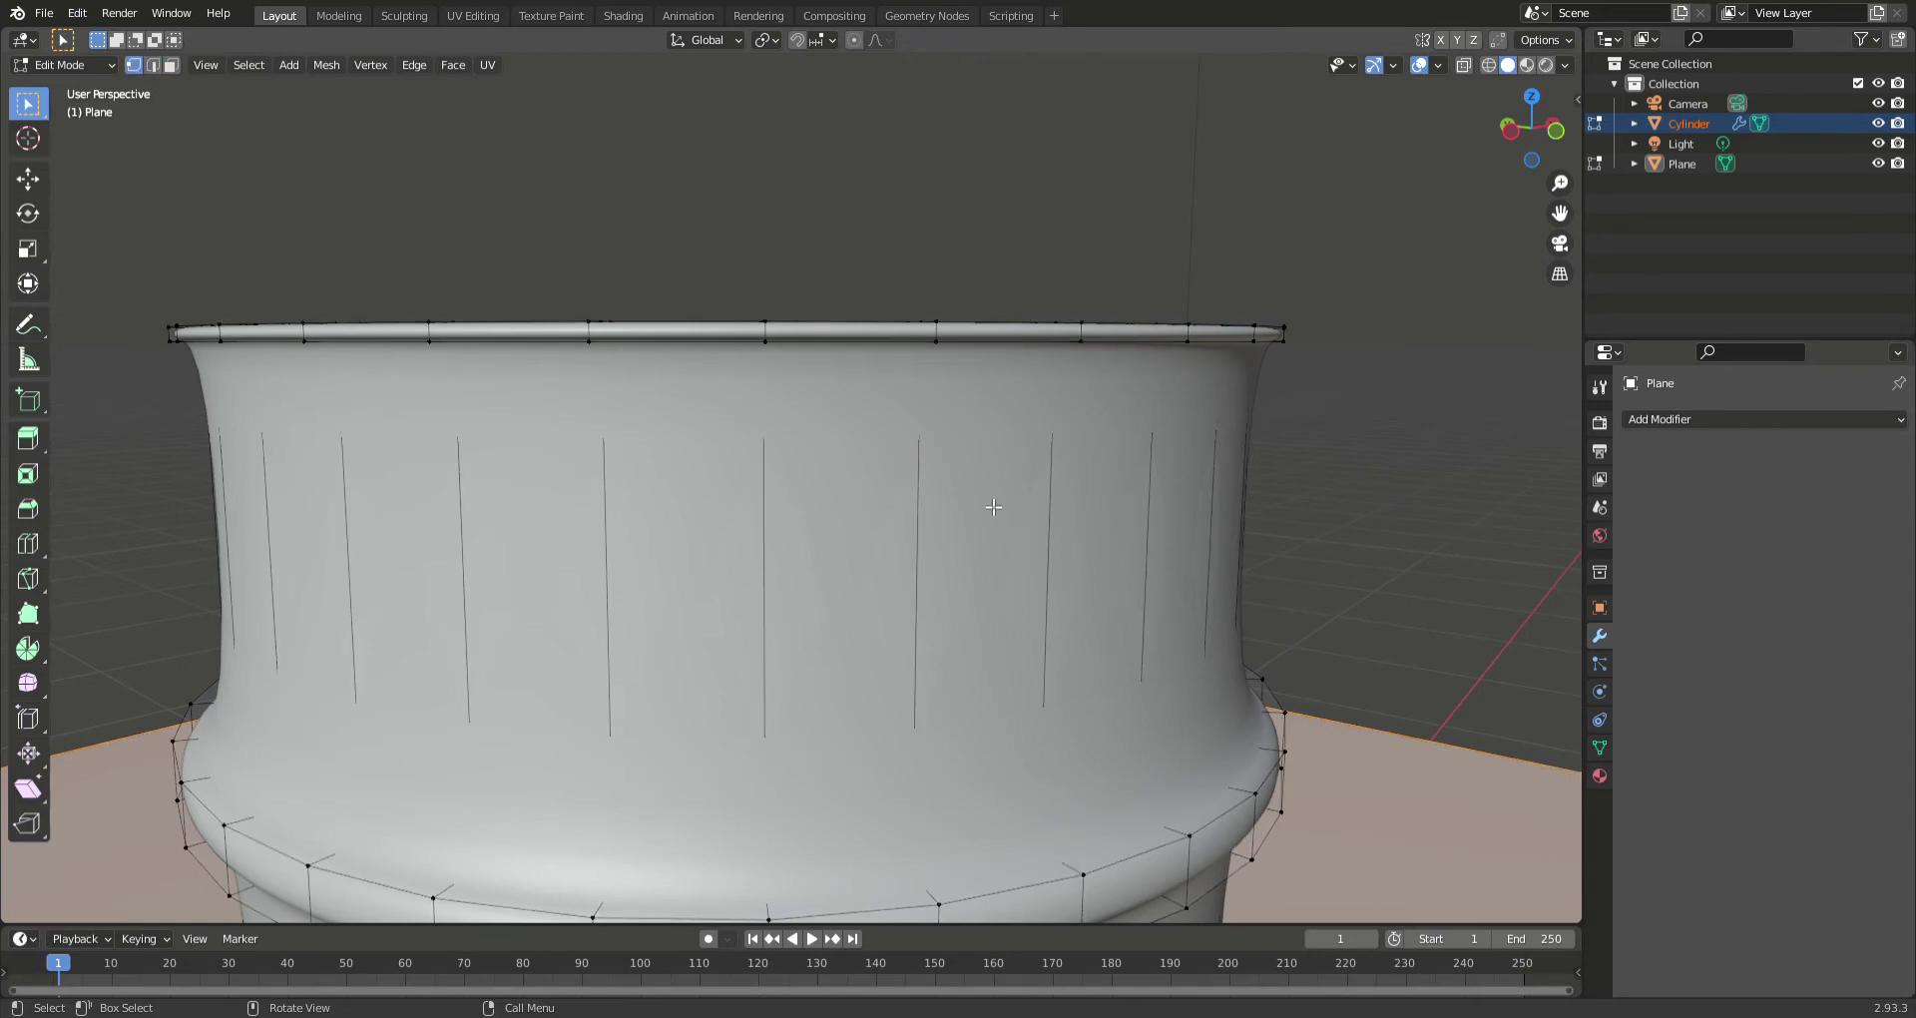
key(z)
click(771, 471)
scroll(782, 457, up, 4)
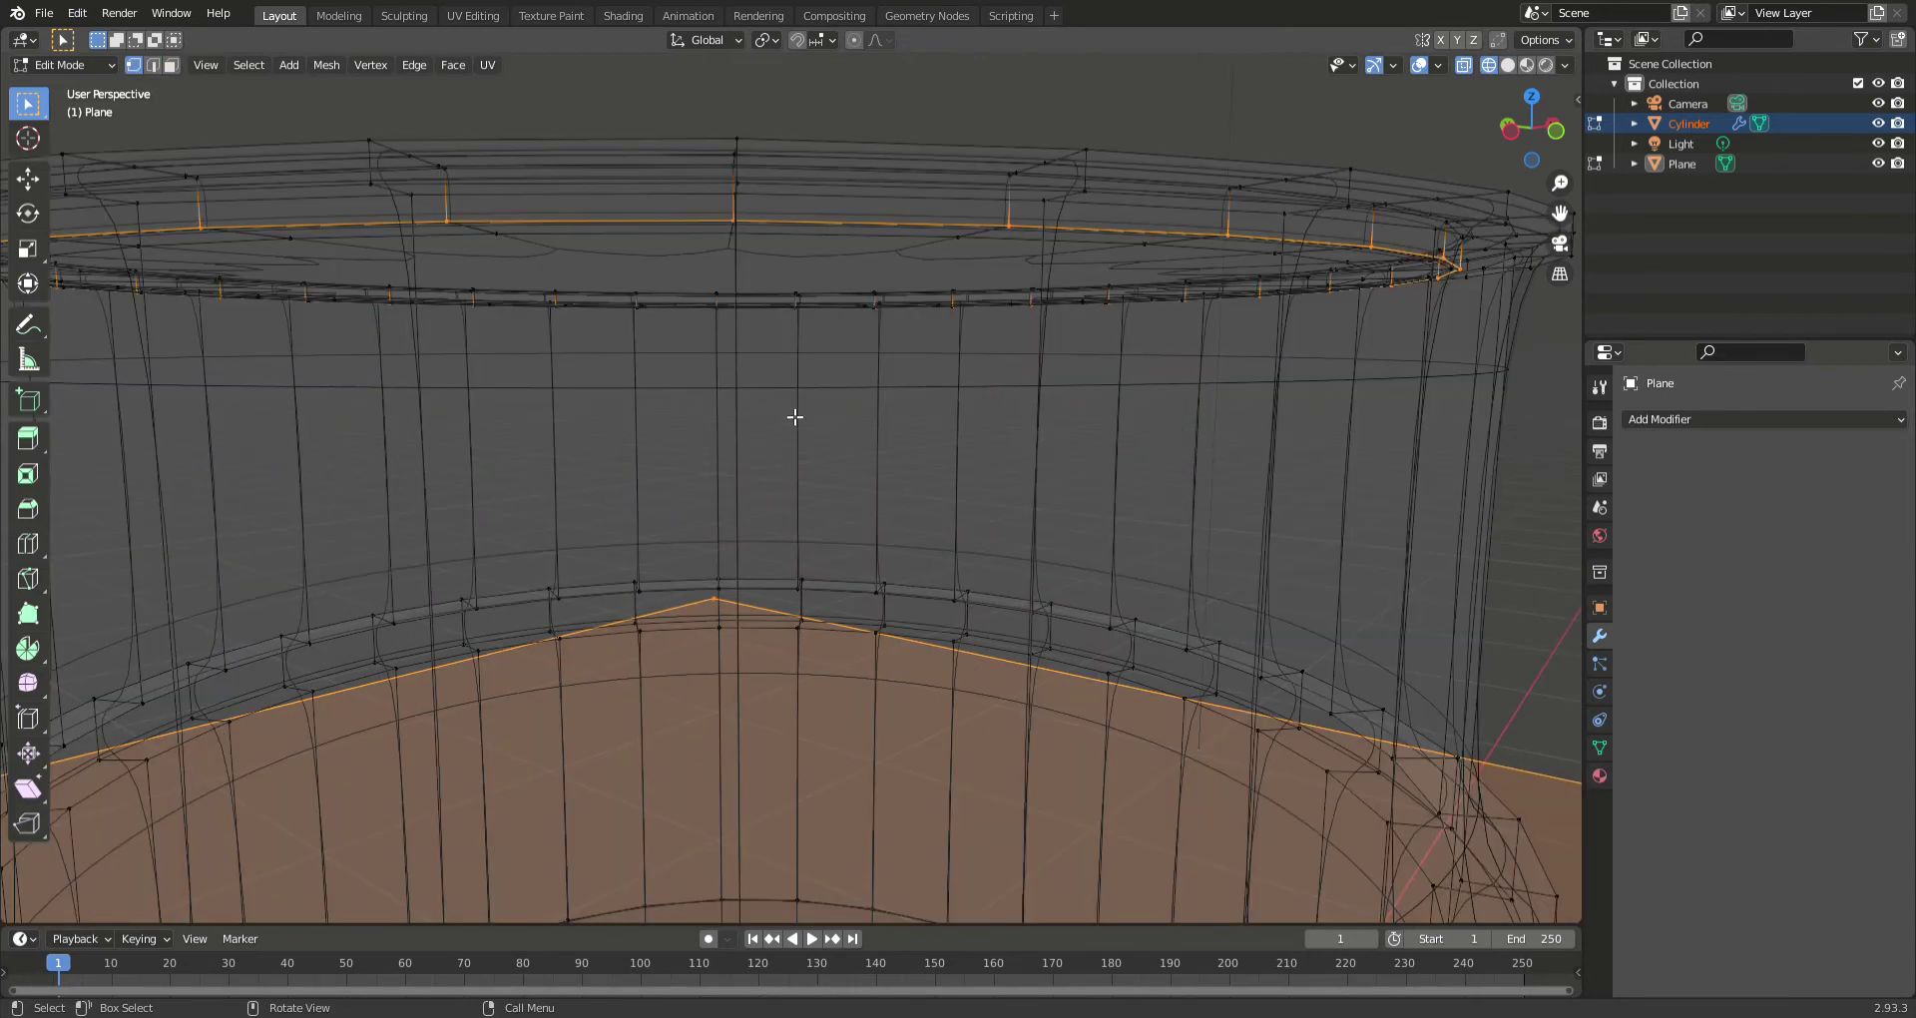
click(754, 243)
click(691, 224)
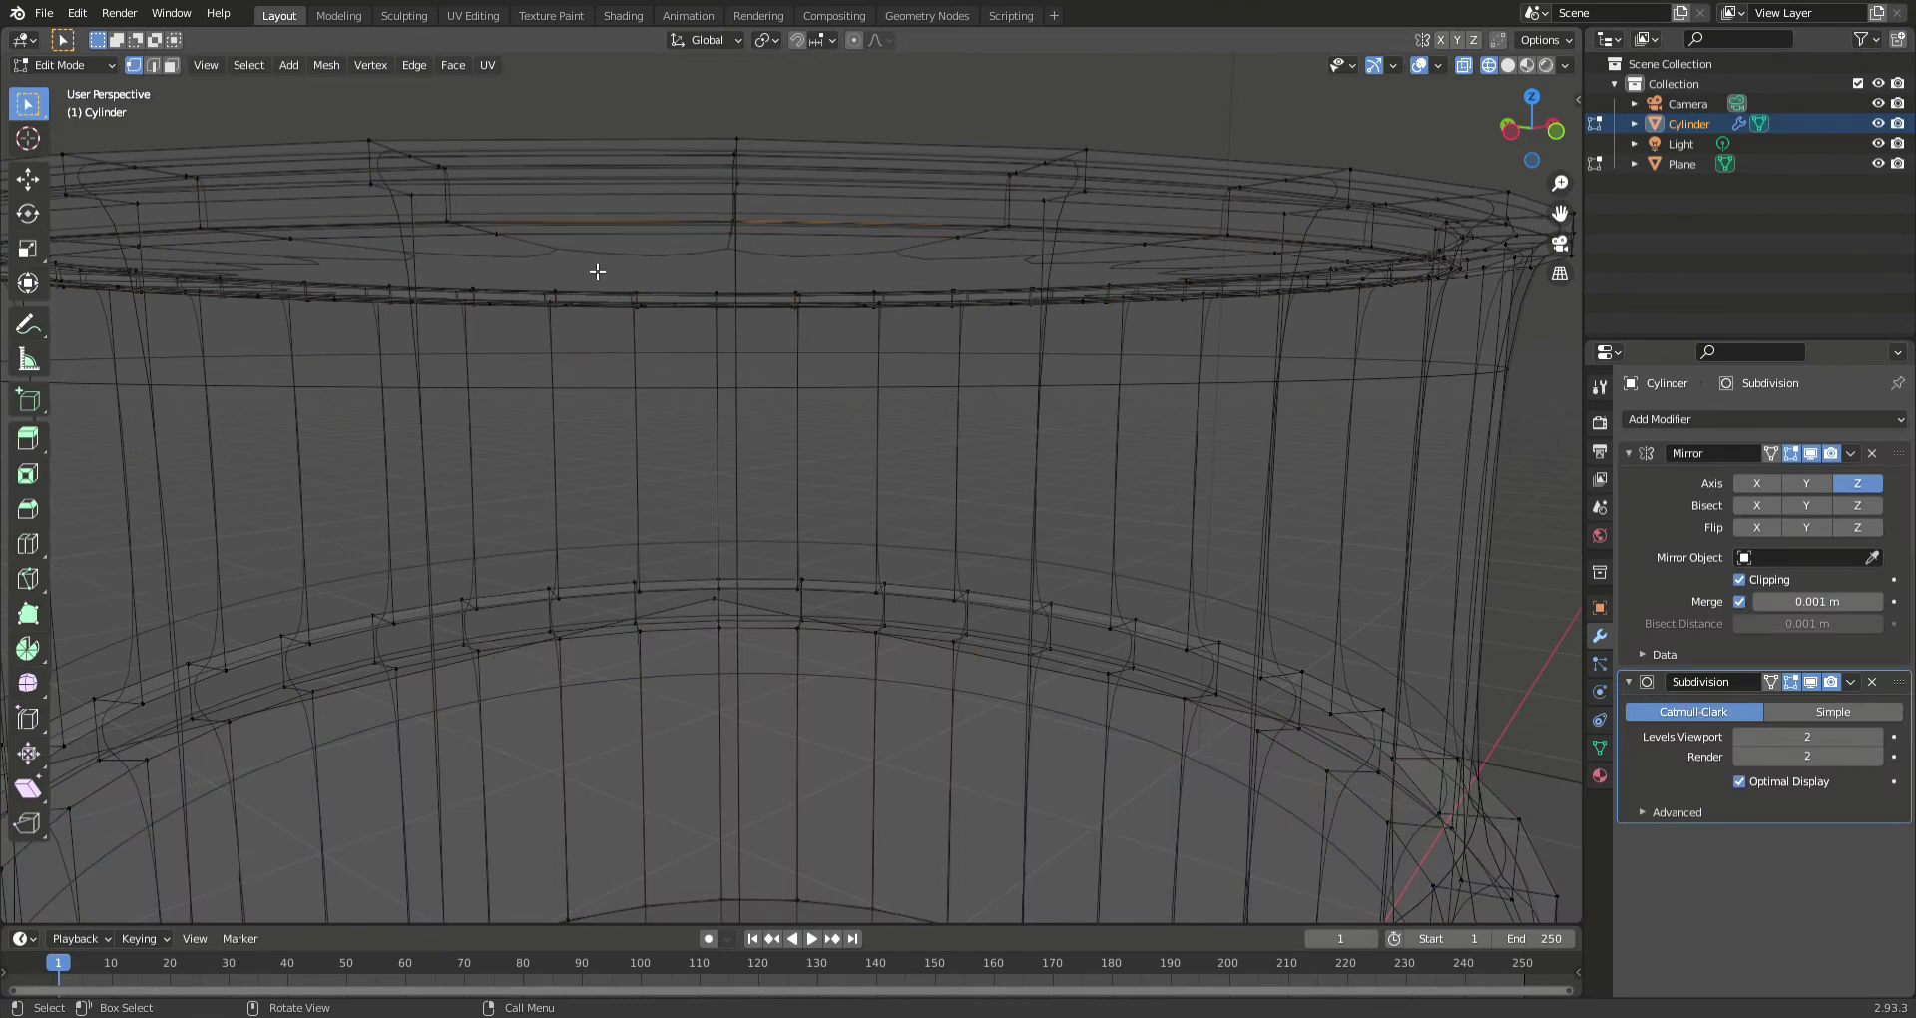
- Turn off the barrel's Subdivision modifier display in Edit Mode
middle_drag(636, 265, 752, 269)
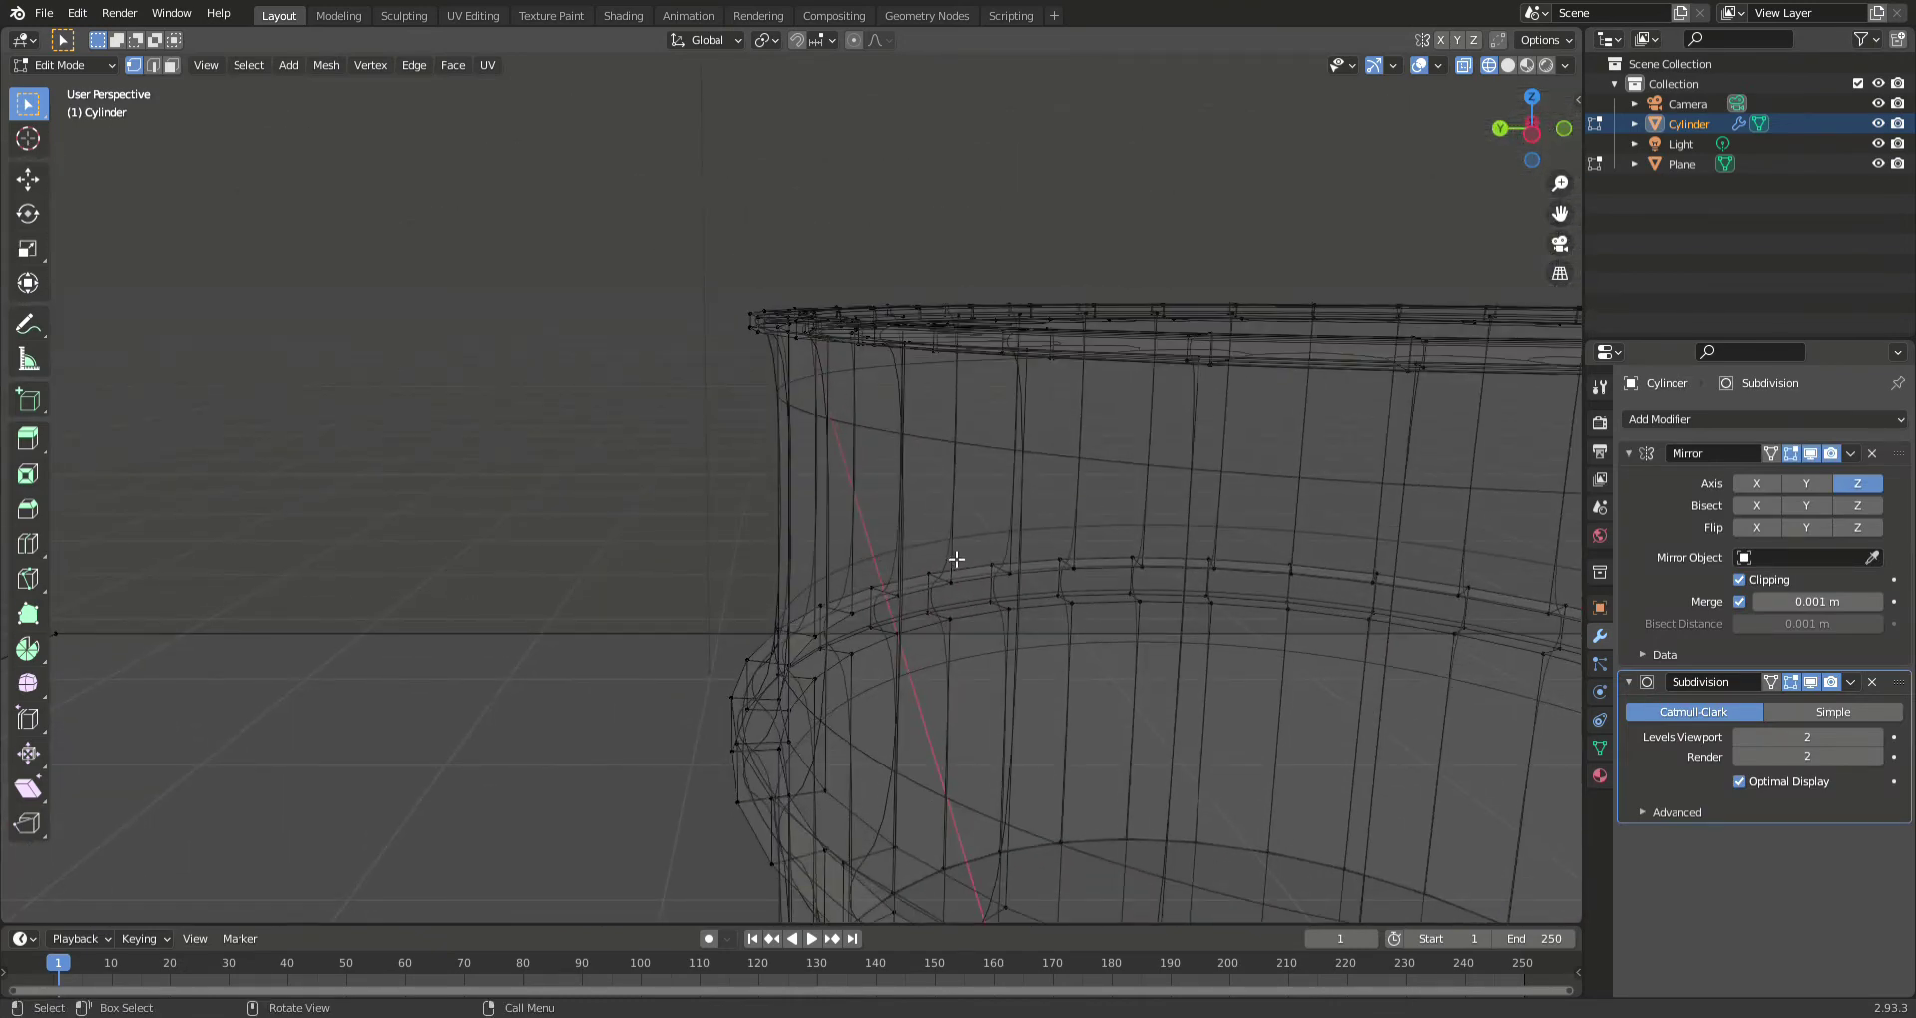
scroll(956, 558, down, 2)
click(1793, 683)
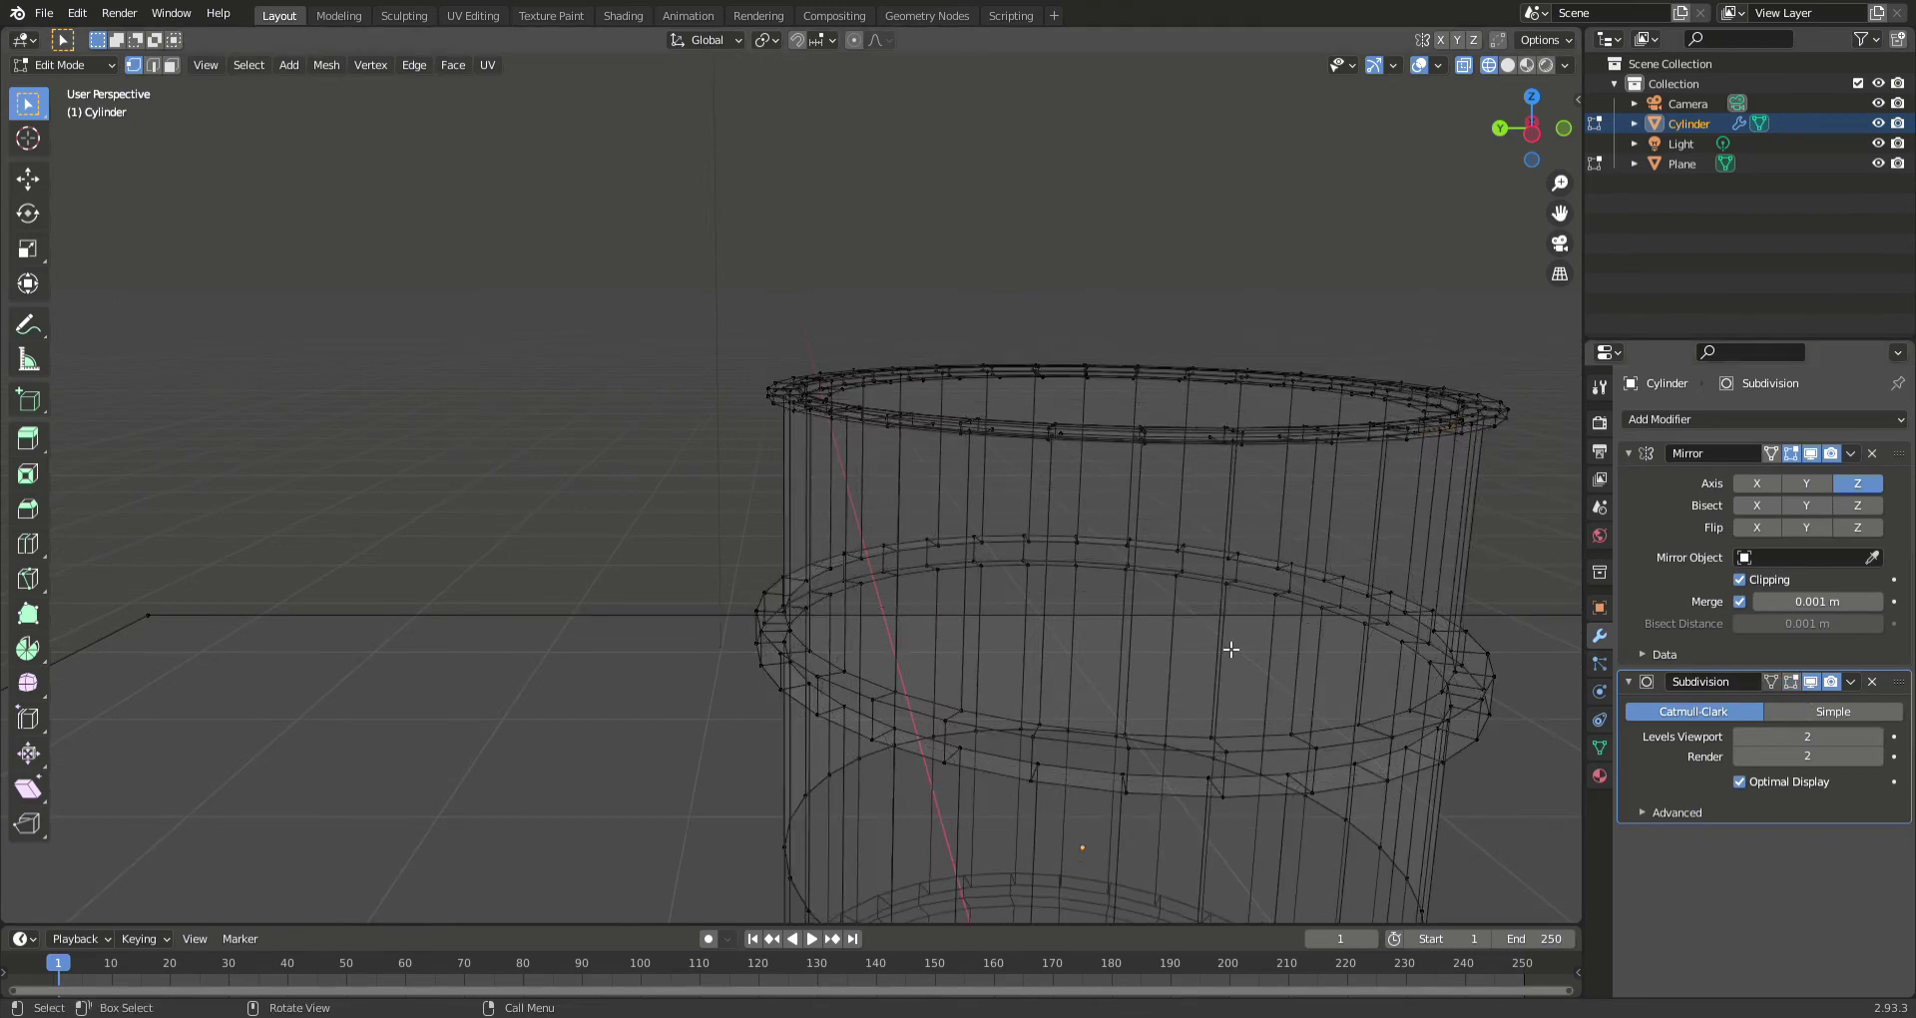
middle_drag(851, 491, 824, 461)
scroll(824, 461, up, 5)
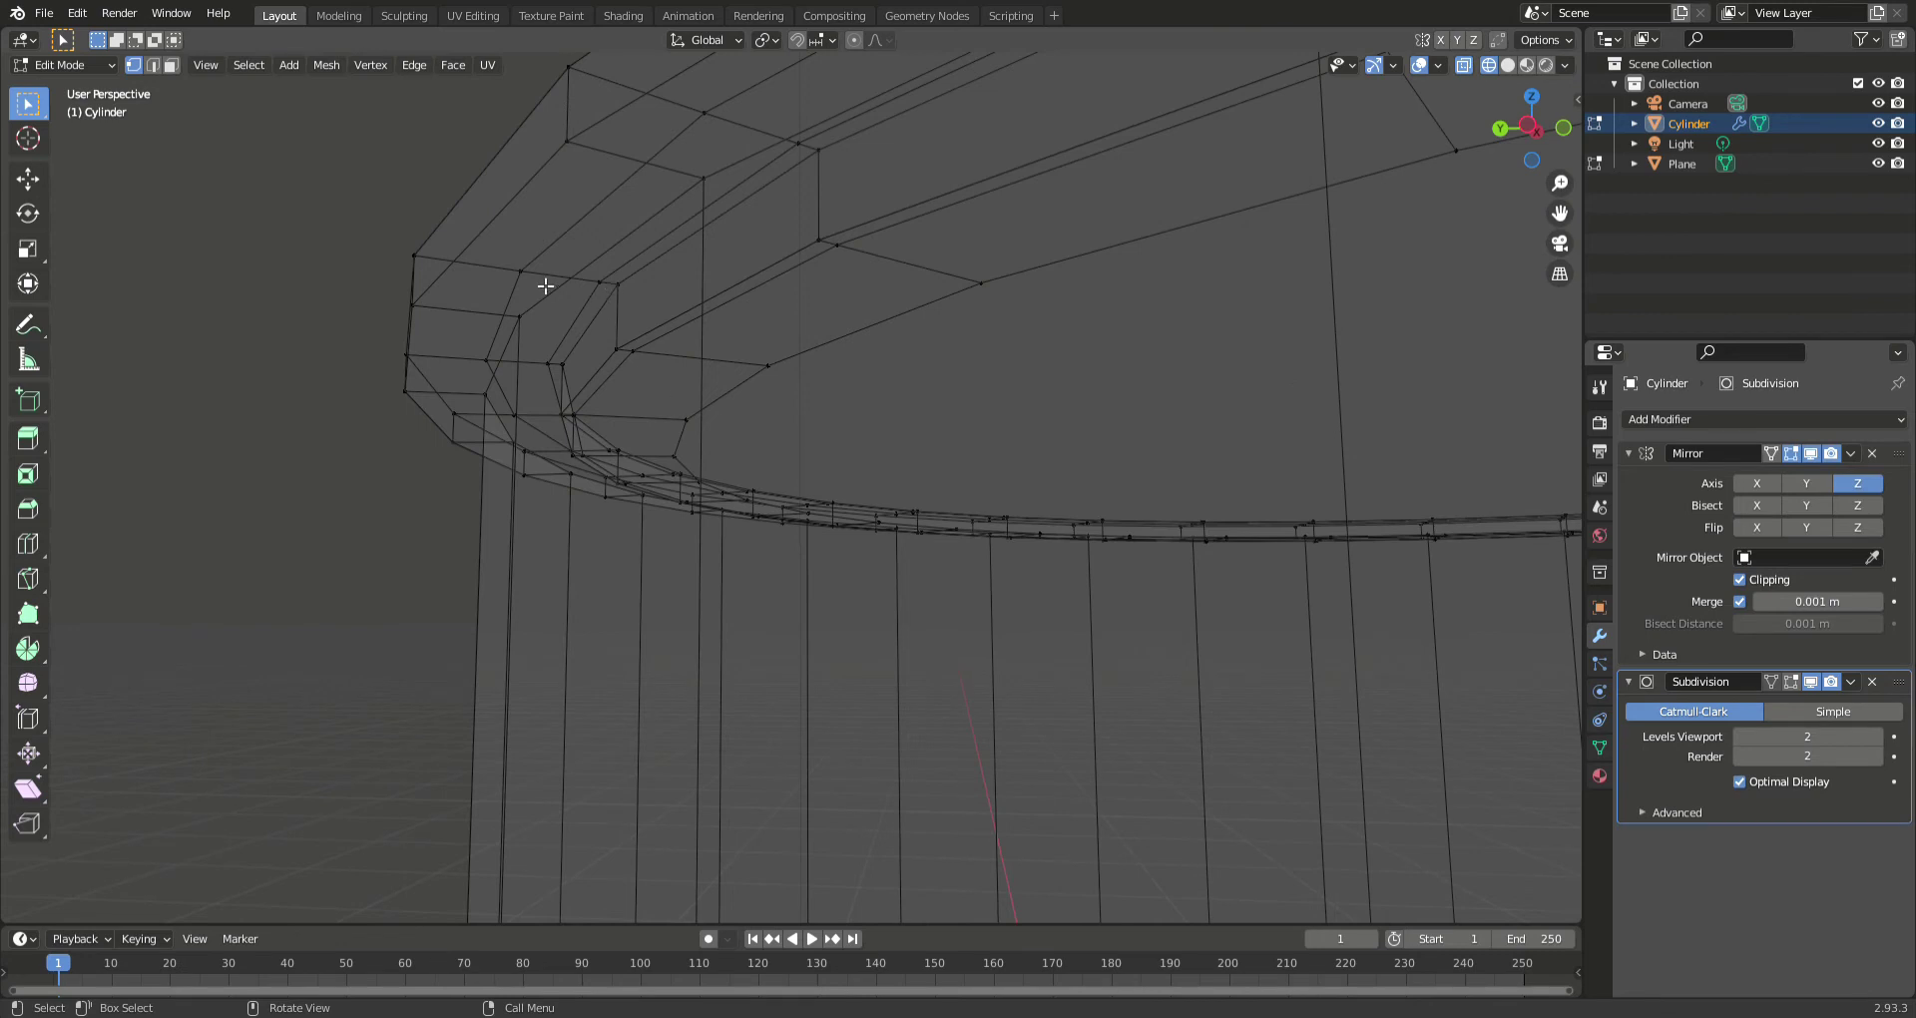
- Select the edge loop around the middle of the rim's top surface and try to move it
click(539, 285)
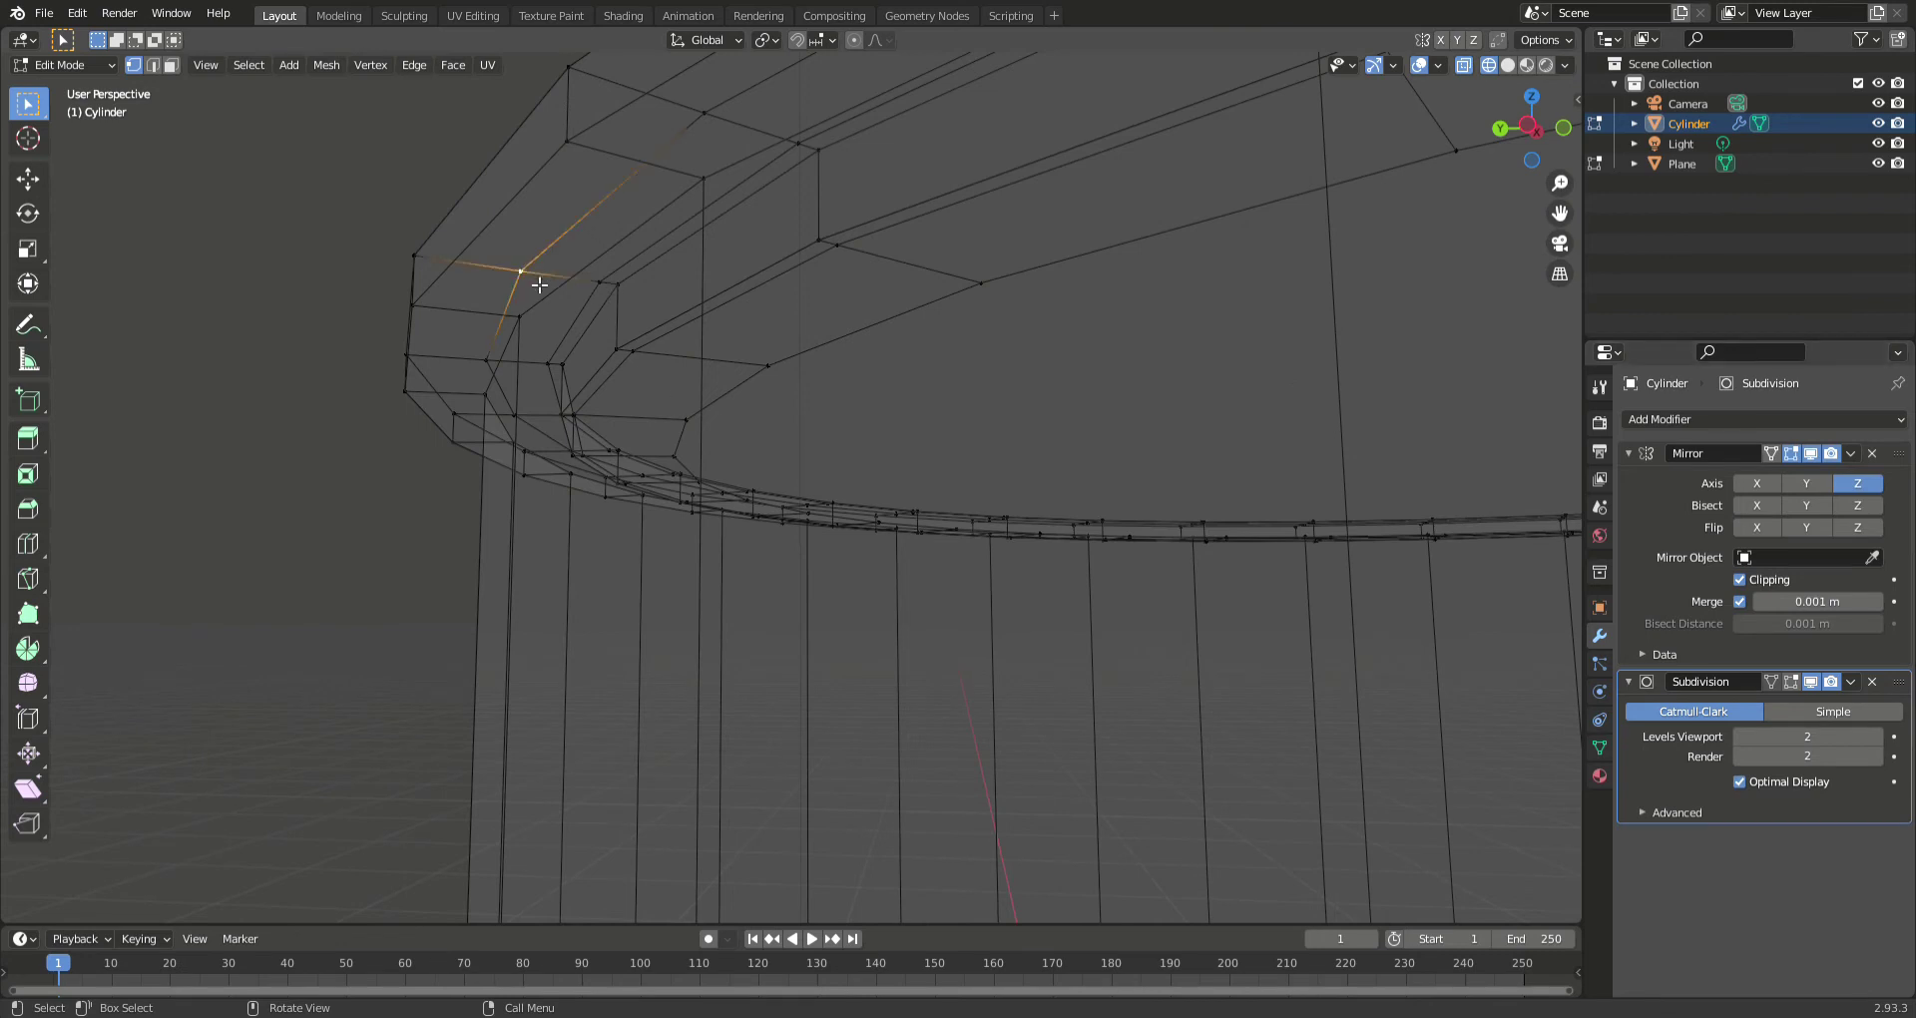
alt+click(497, 356)
scroll(700, 367, down, 2)
key(g)
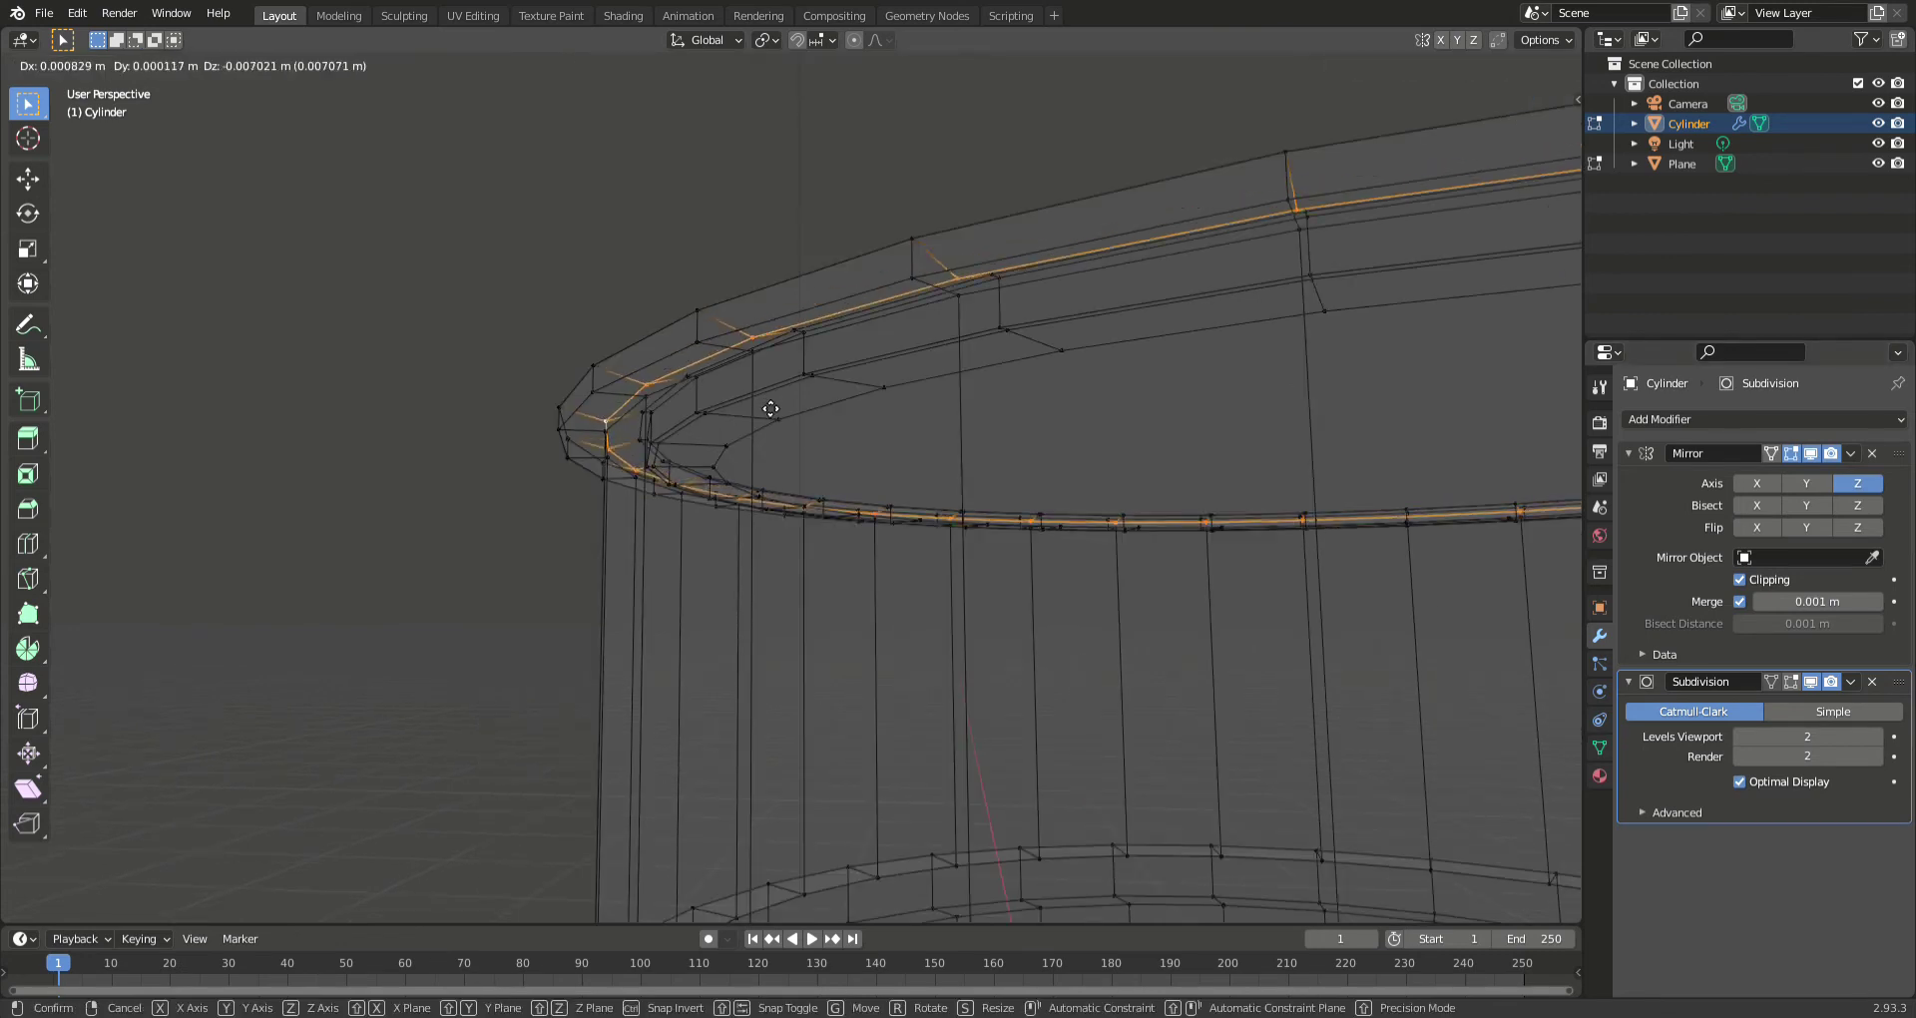
right_click(768, 456)
scroll(611, 494, down, 2)
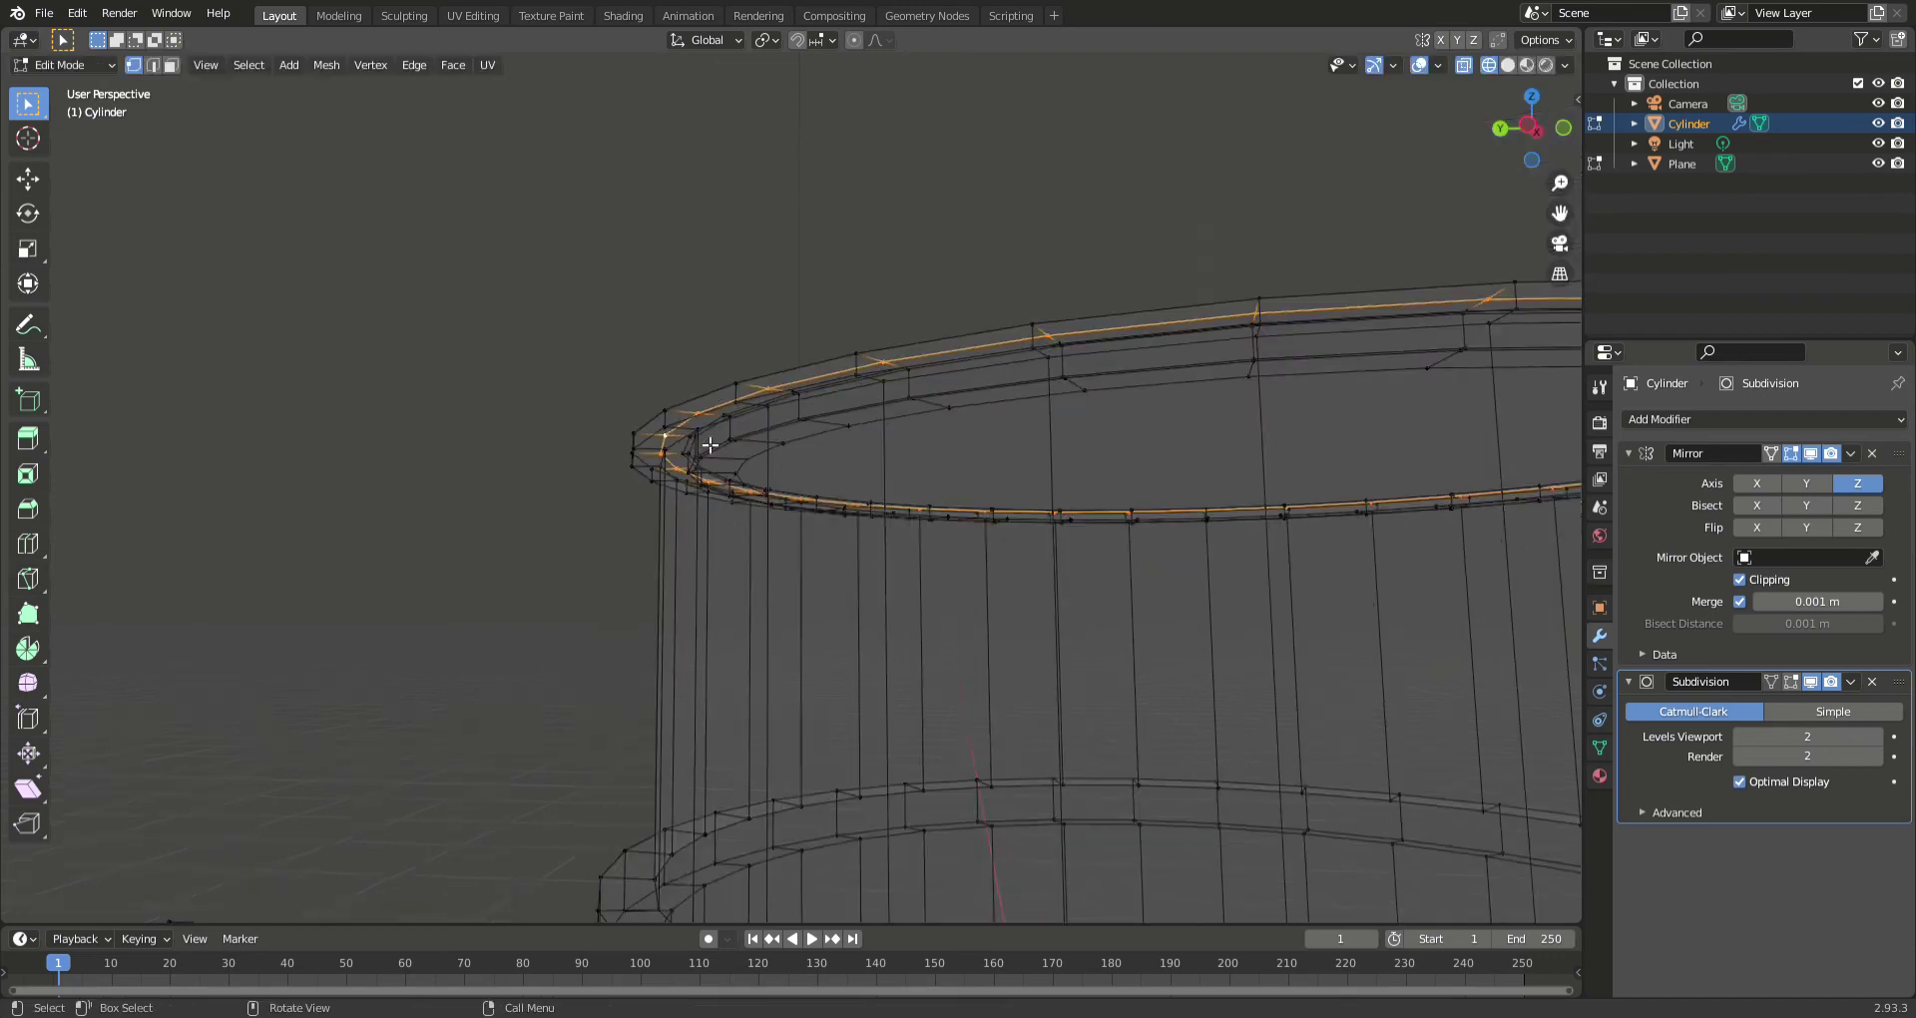
- Restore solid shading, return to Object Mode and examine the whole barrel on the ground plane
middle_drag(698, 461, 757, 517)
key(z)
click(885, 514)
middle_drag(884, 515, 1013, 479)
scroll(1013, 479, down, 2)
key(Tab)
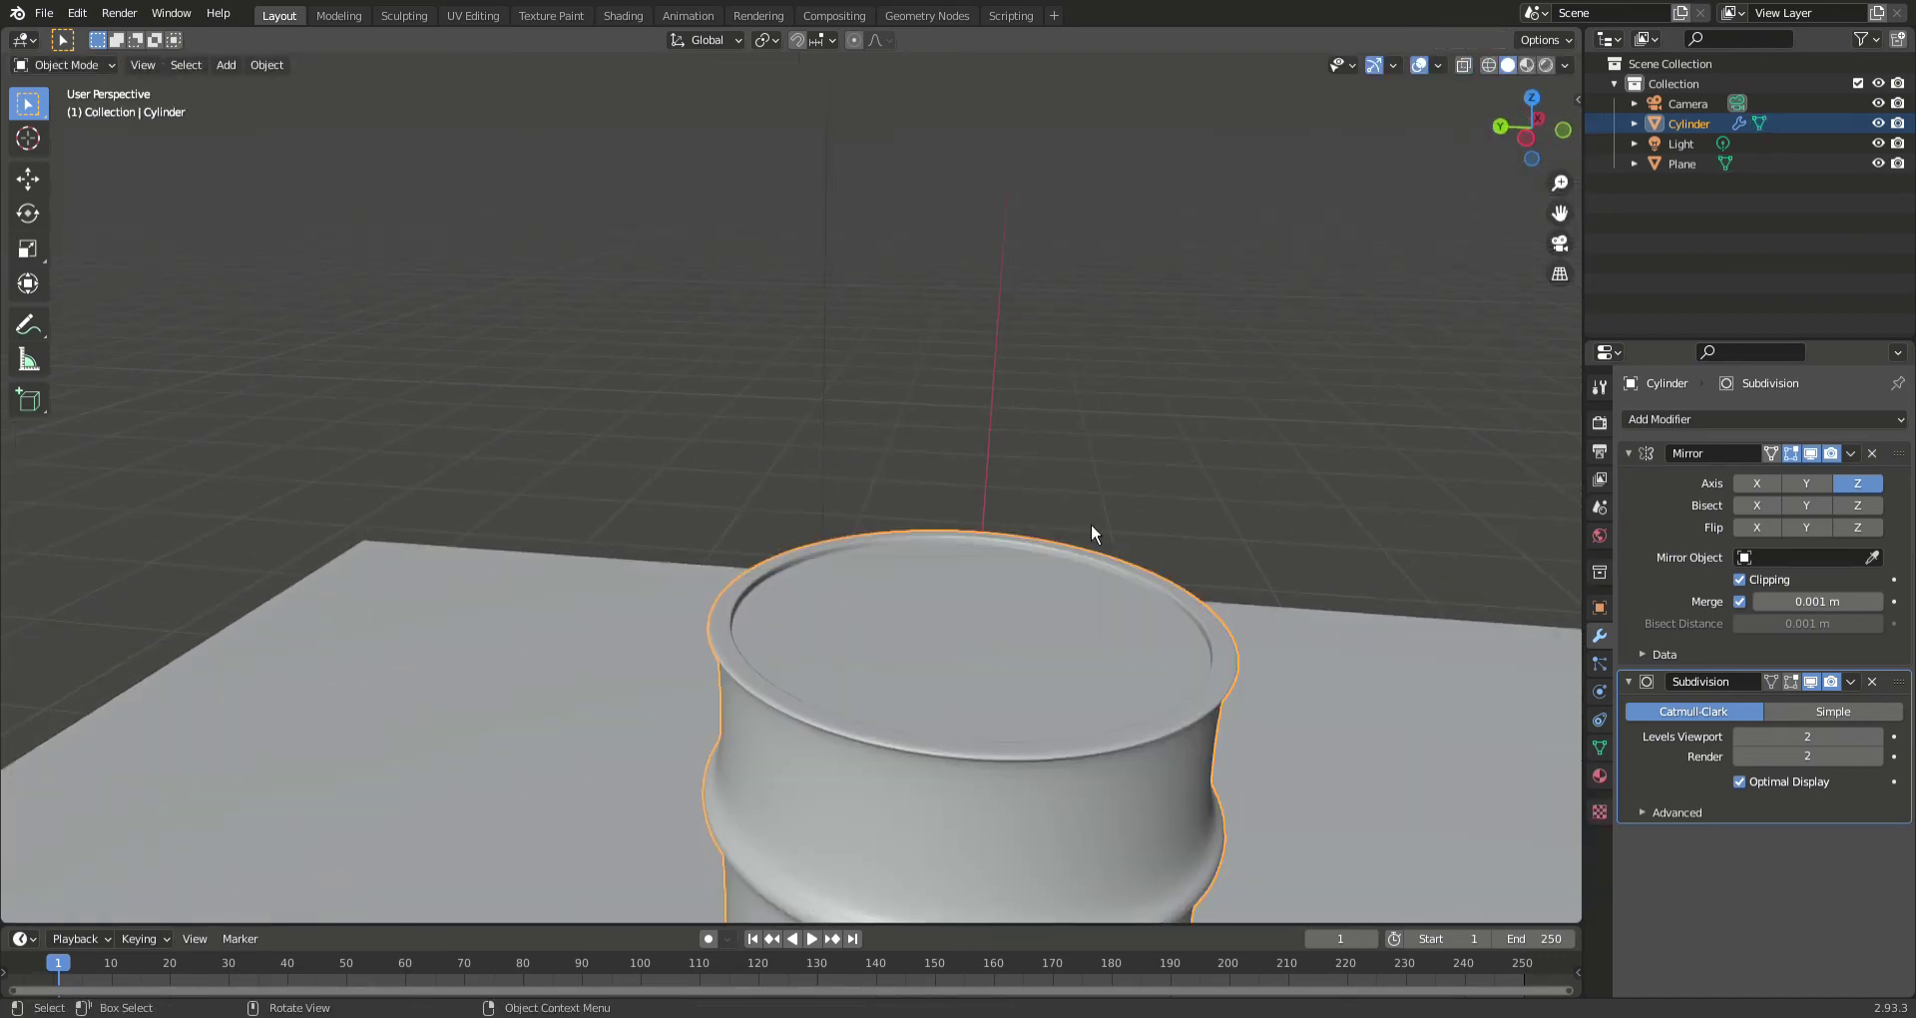
click(1158, 479)
scroll(1158, 478, down, 2)
middle_drag(1158, 479, 826, 519)
scroll(822, 600, down, 3)
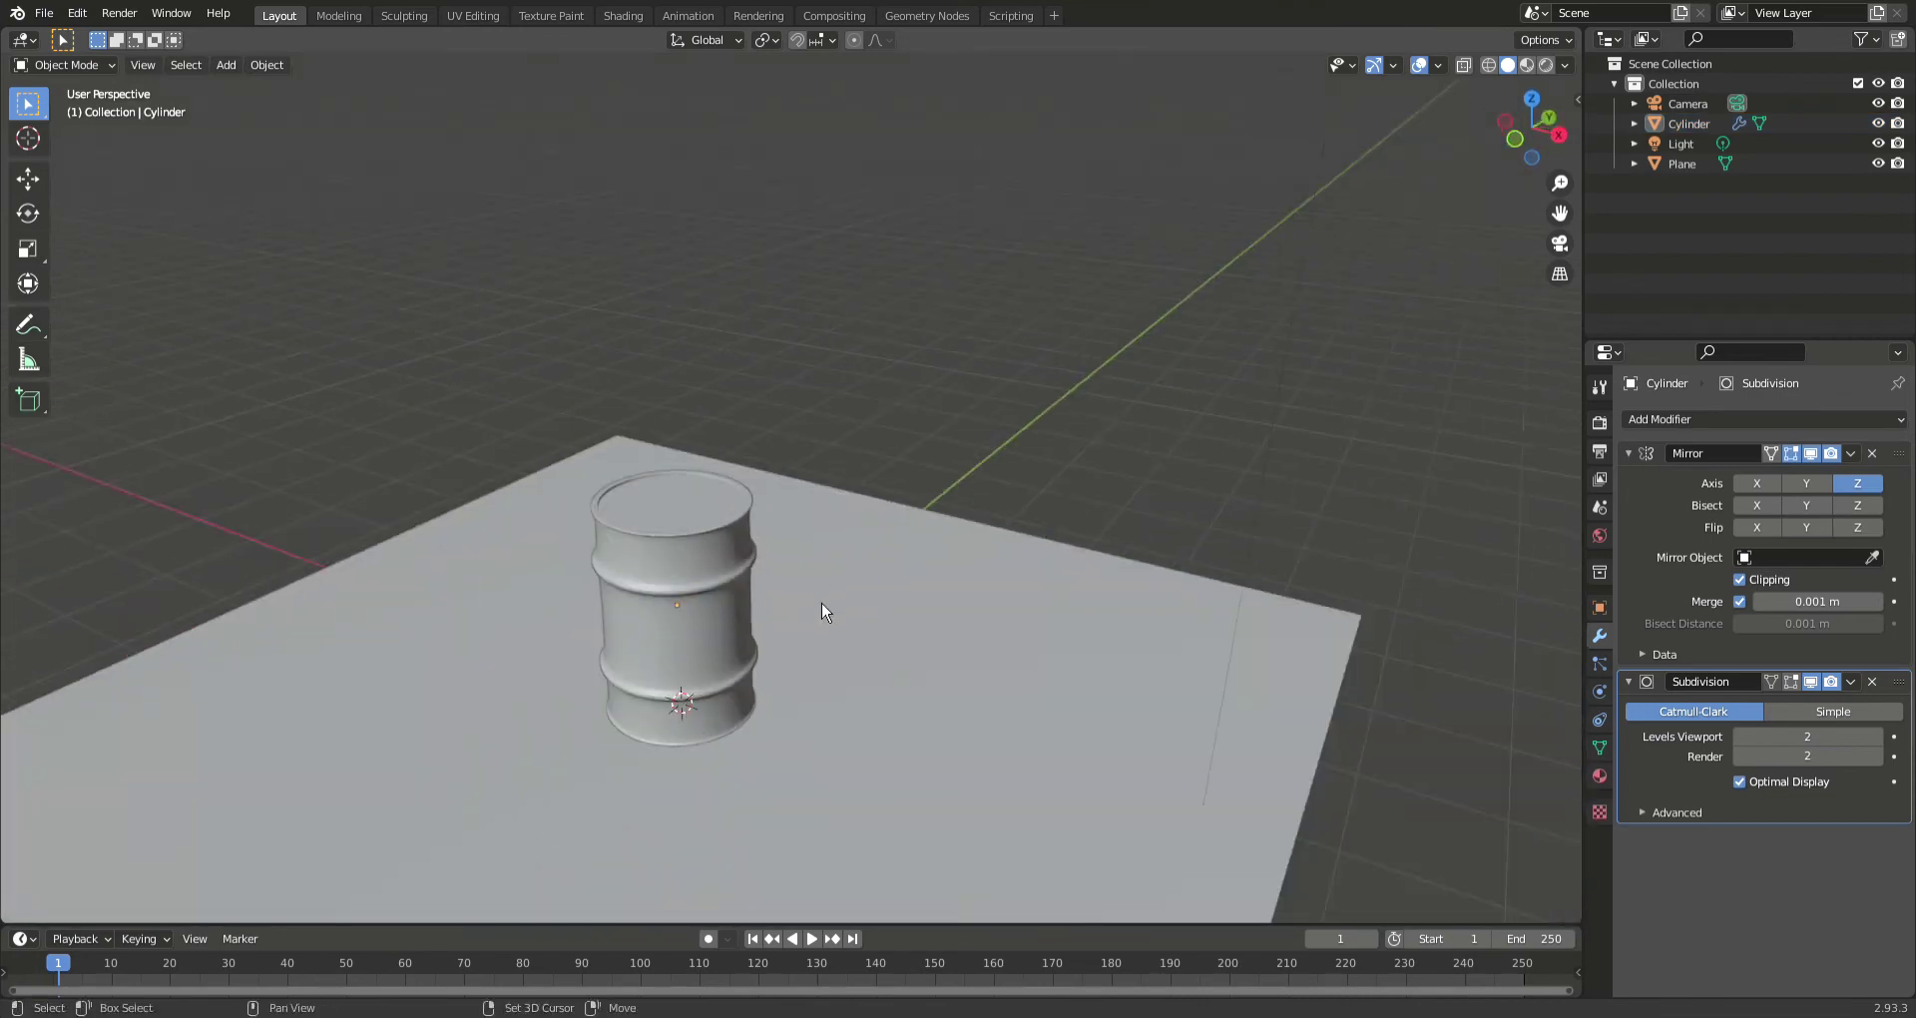
shift+middle_drag(822, 603, 1011, 469)
scroll(864, 550, up, 5)
scroll(864, 557, up, 1)
- Select only the barrel and reopen its mesh in Edit Mode
click(967, 715)
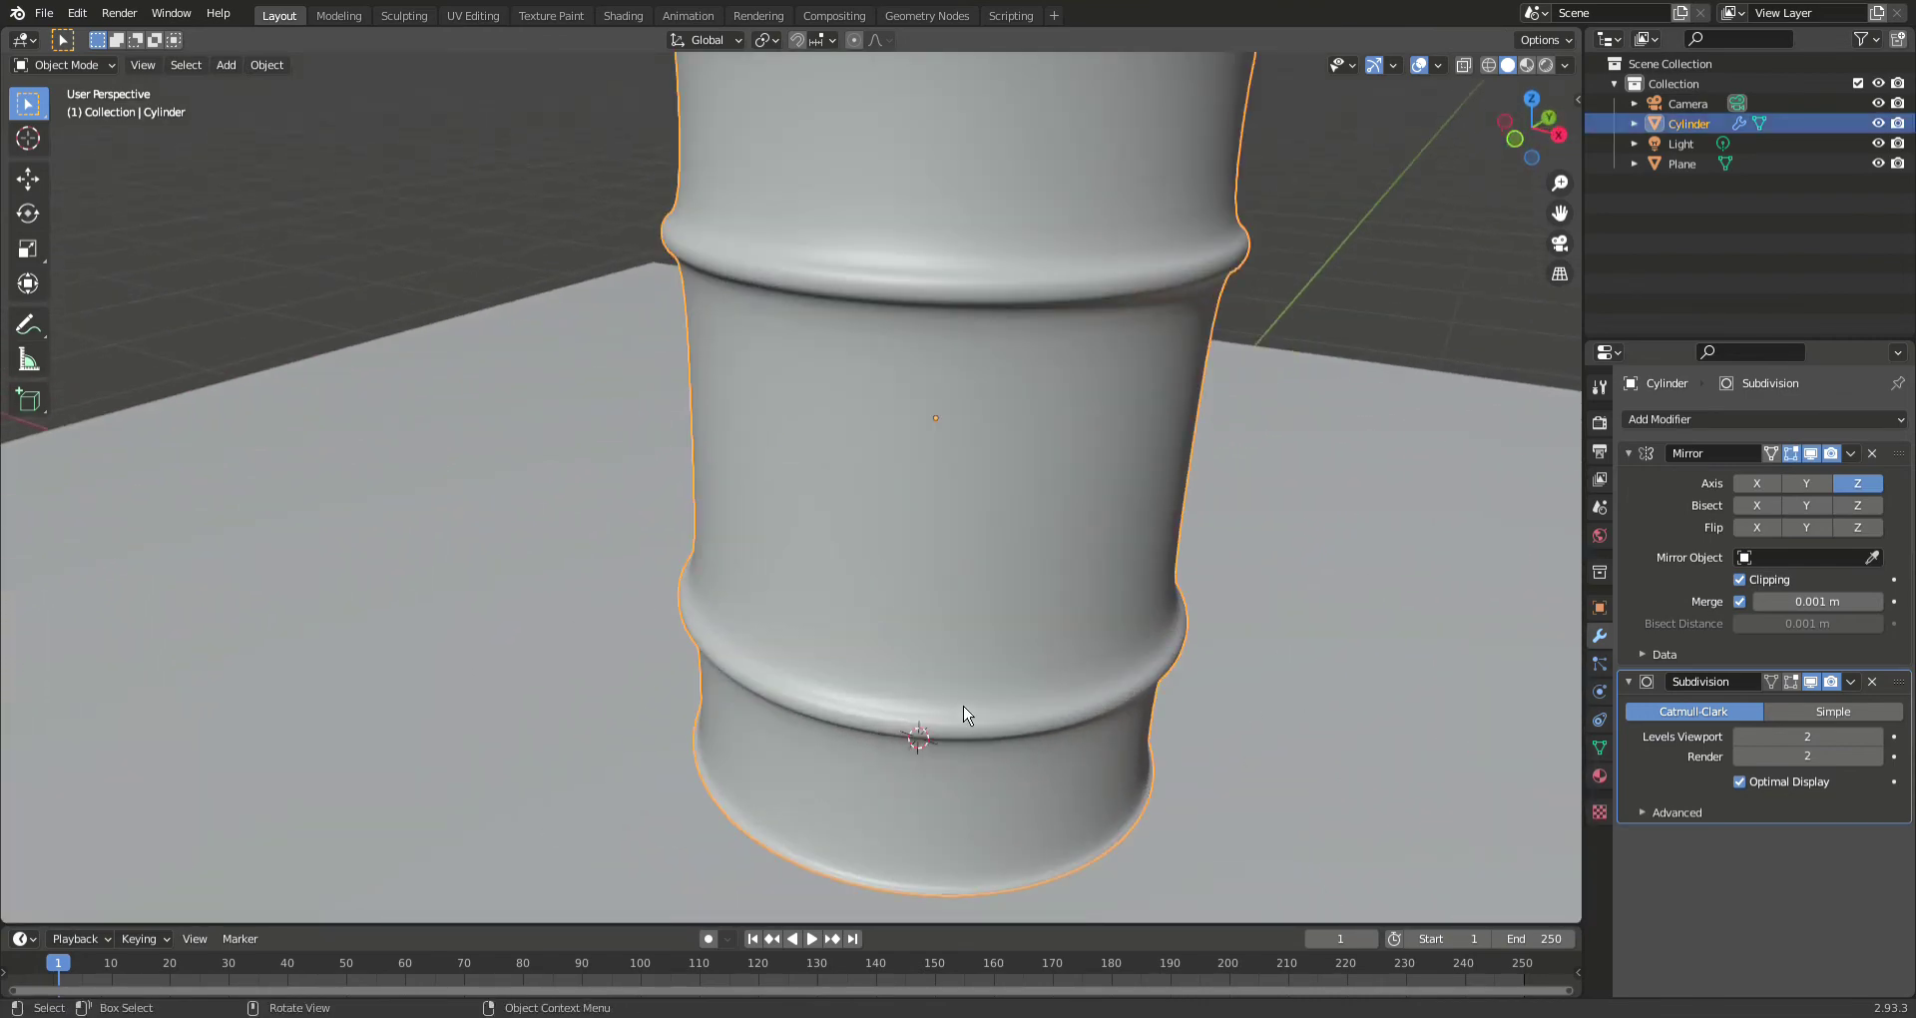
scroll(958, 679, up, 2)
scroll(949, 633, down, 2)
key(Tab)
scroll(973, 404, up, 2)
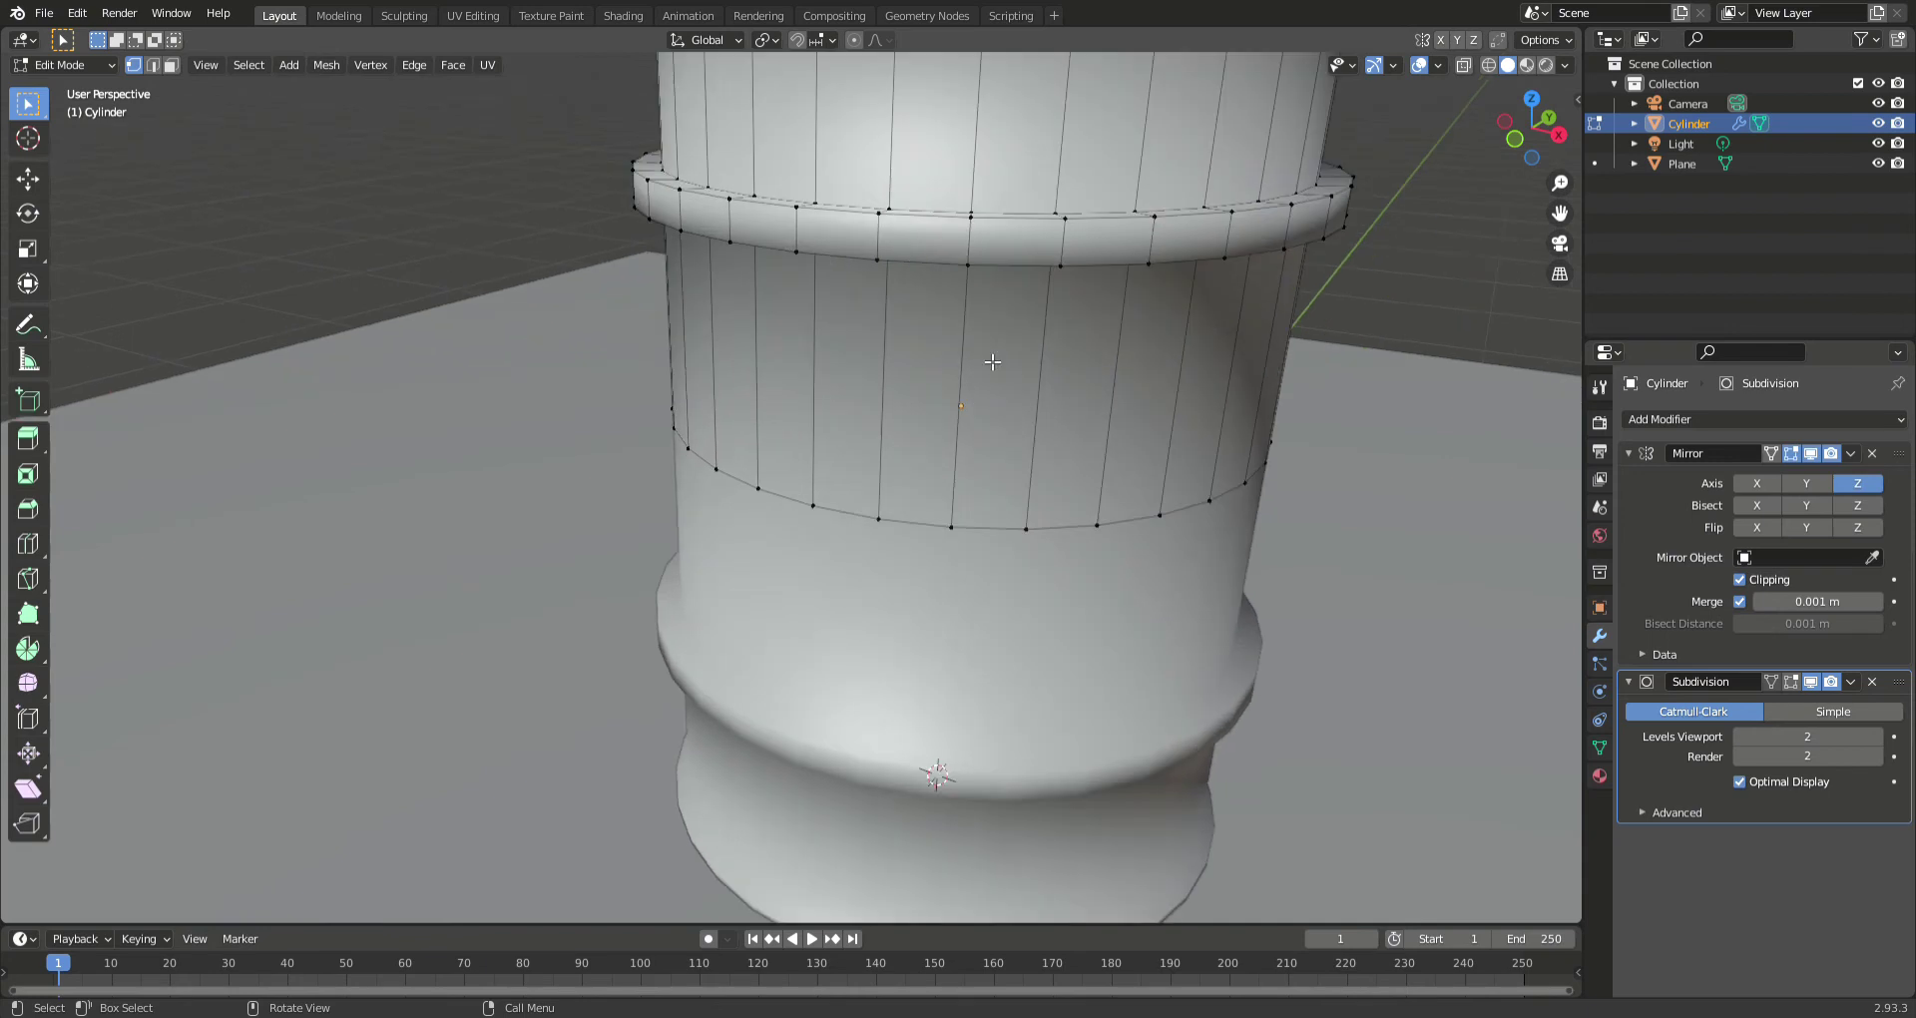
middle_drag(992, 359, 971, 462)
scroll(985, 434, up, 2)
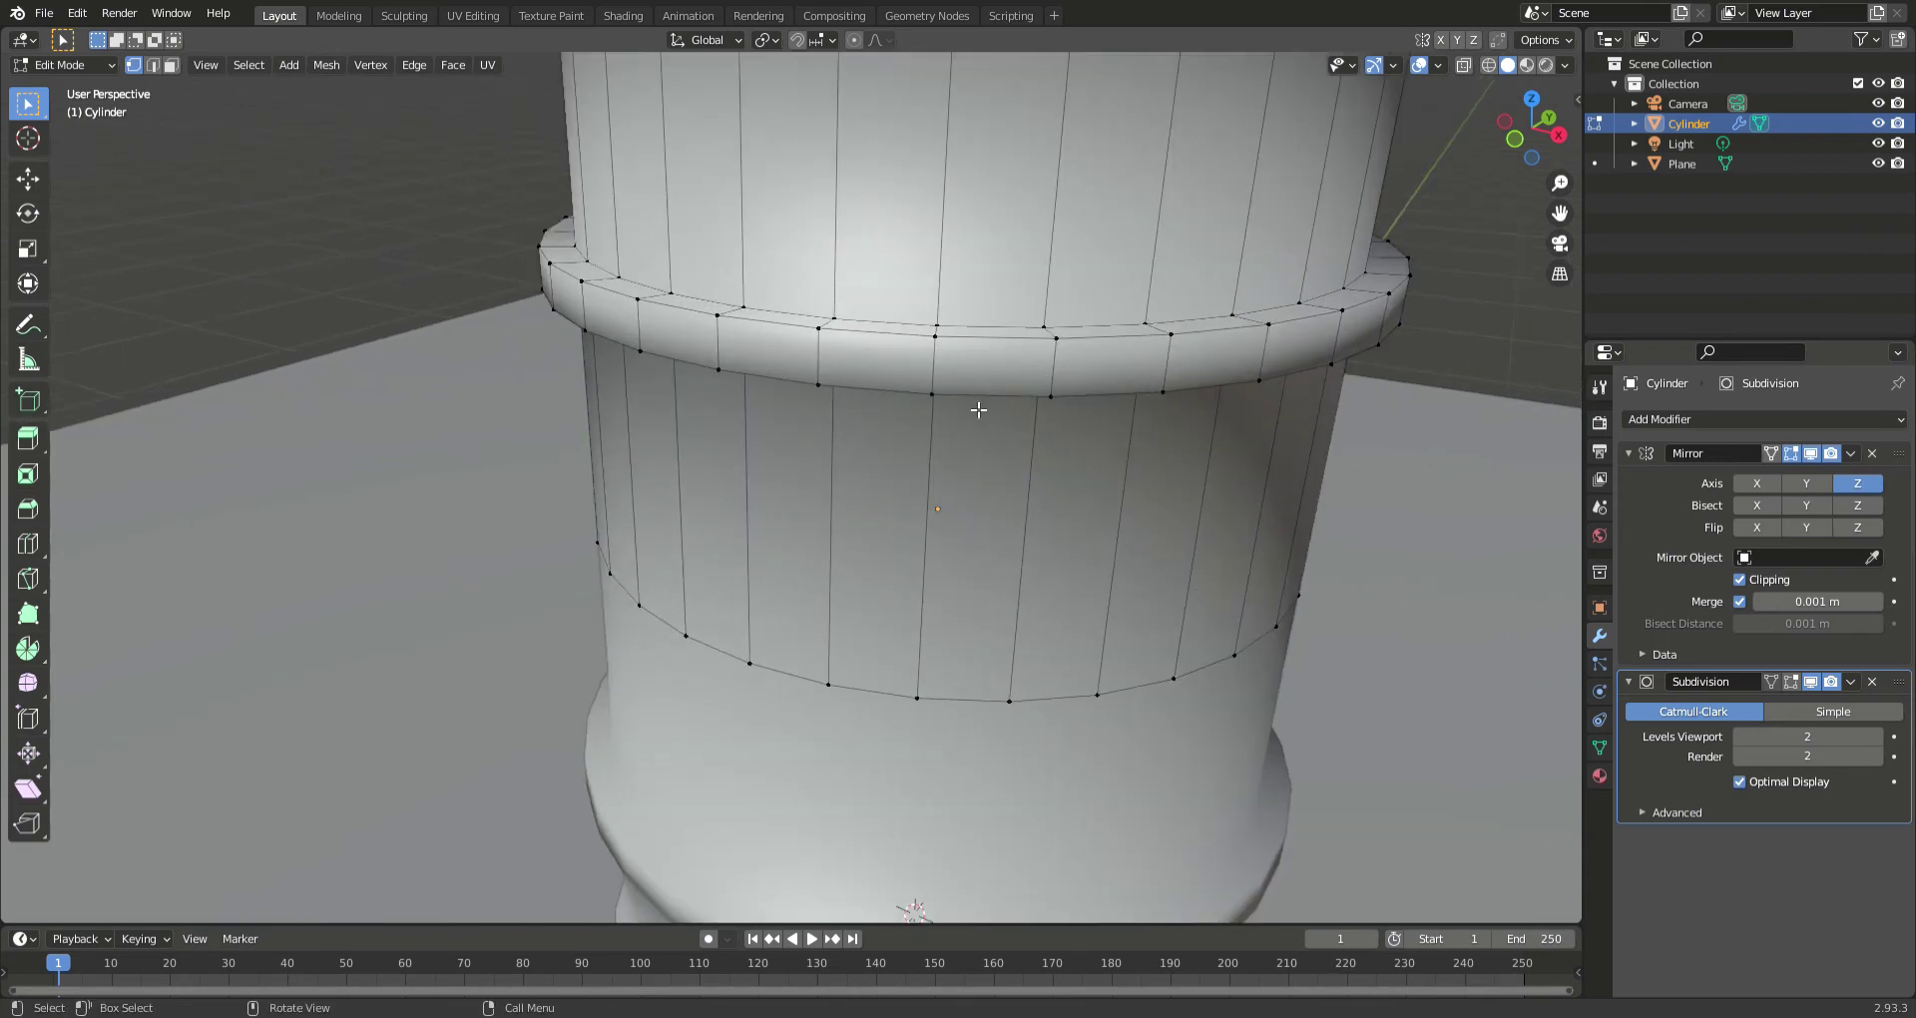
- Select the face loop around the upper rib's outer band and scale it along Z to about 0.7
click(998, 377)
alt+shift+click(924, 397)
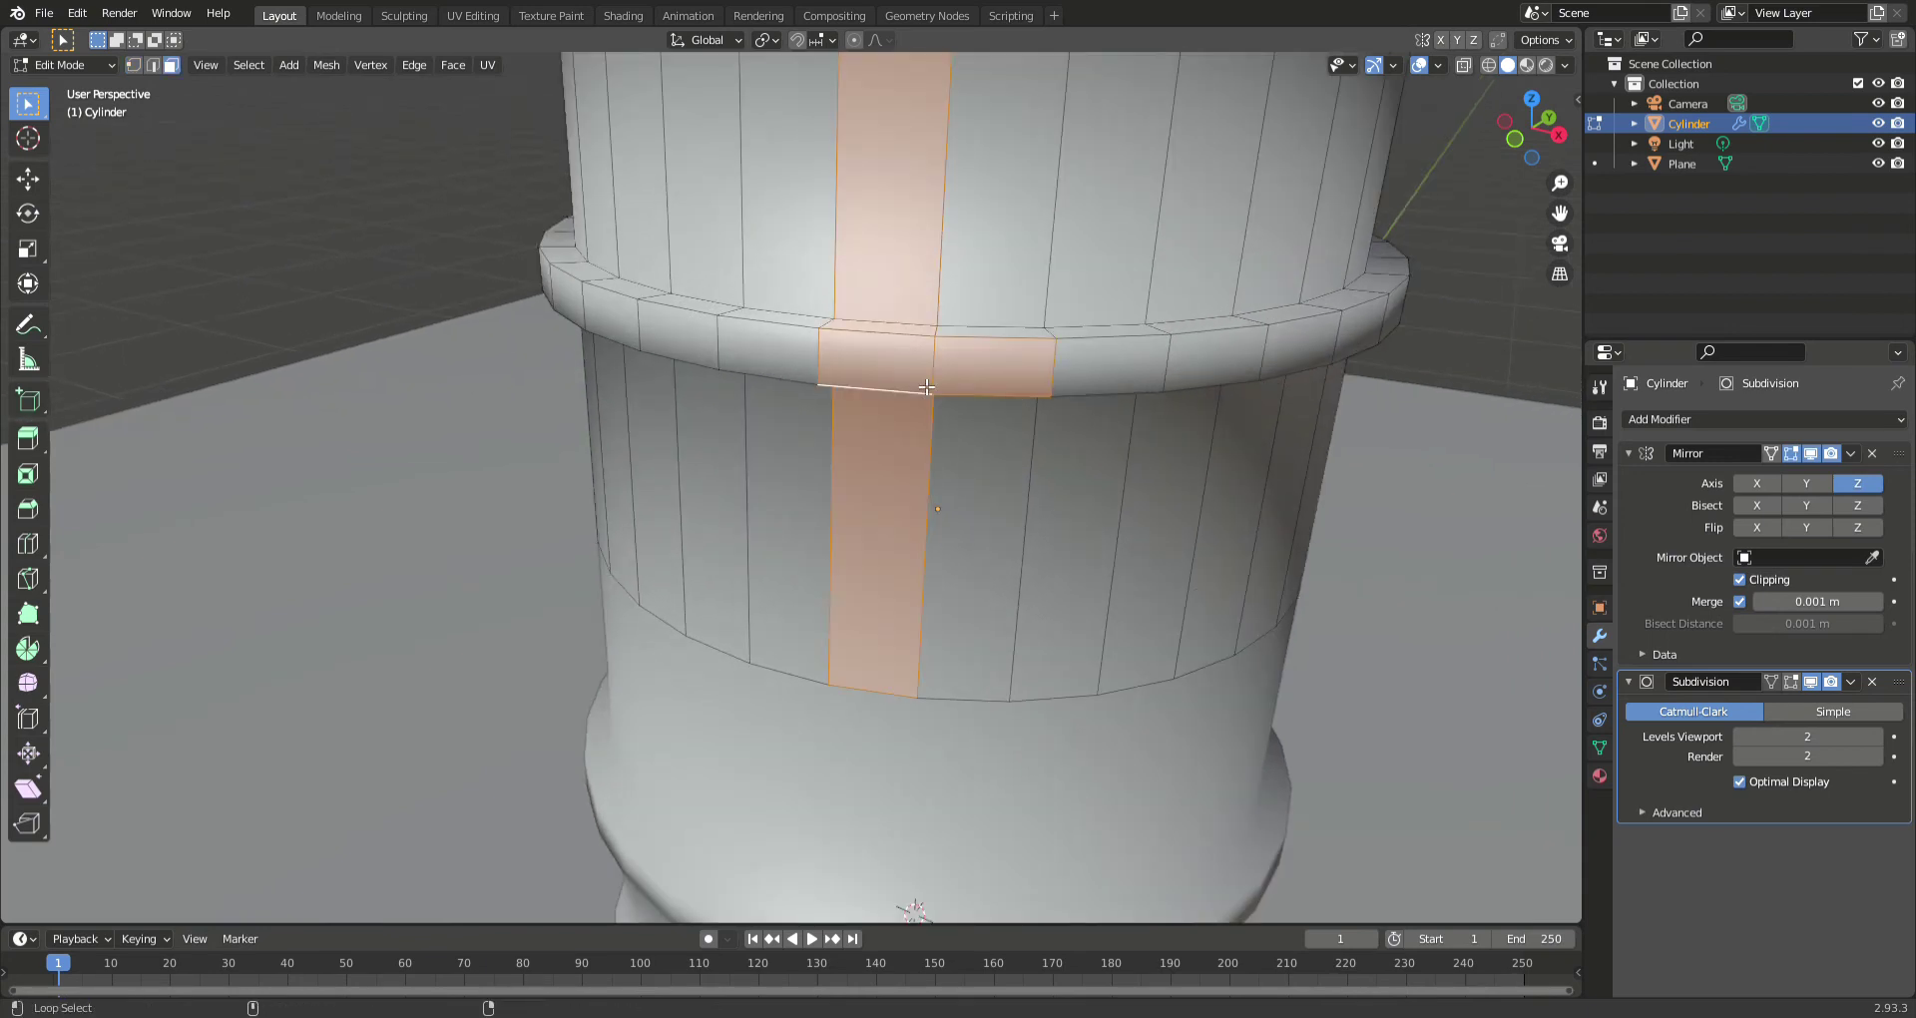
click(974, 375)
alt+click(925, 395)
click(970, 377)
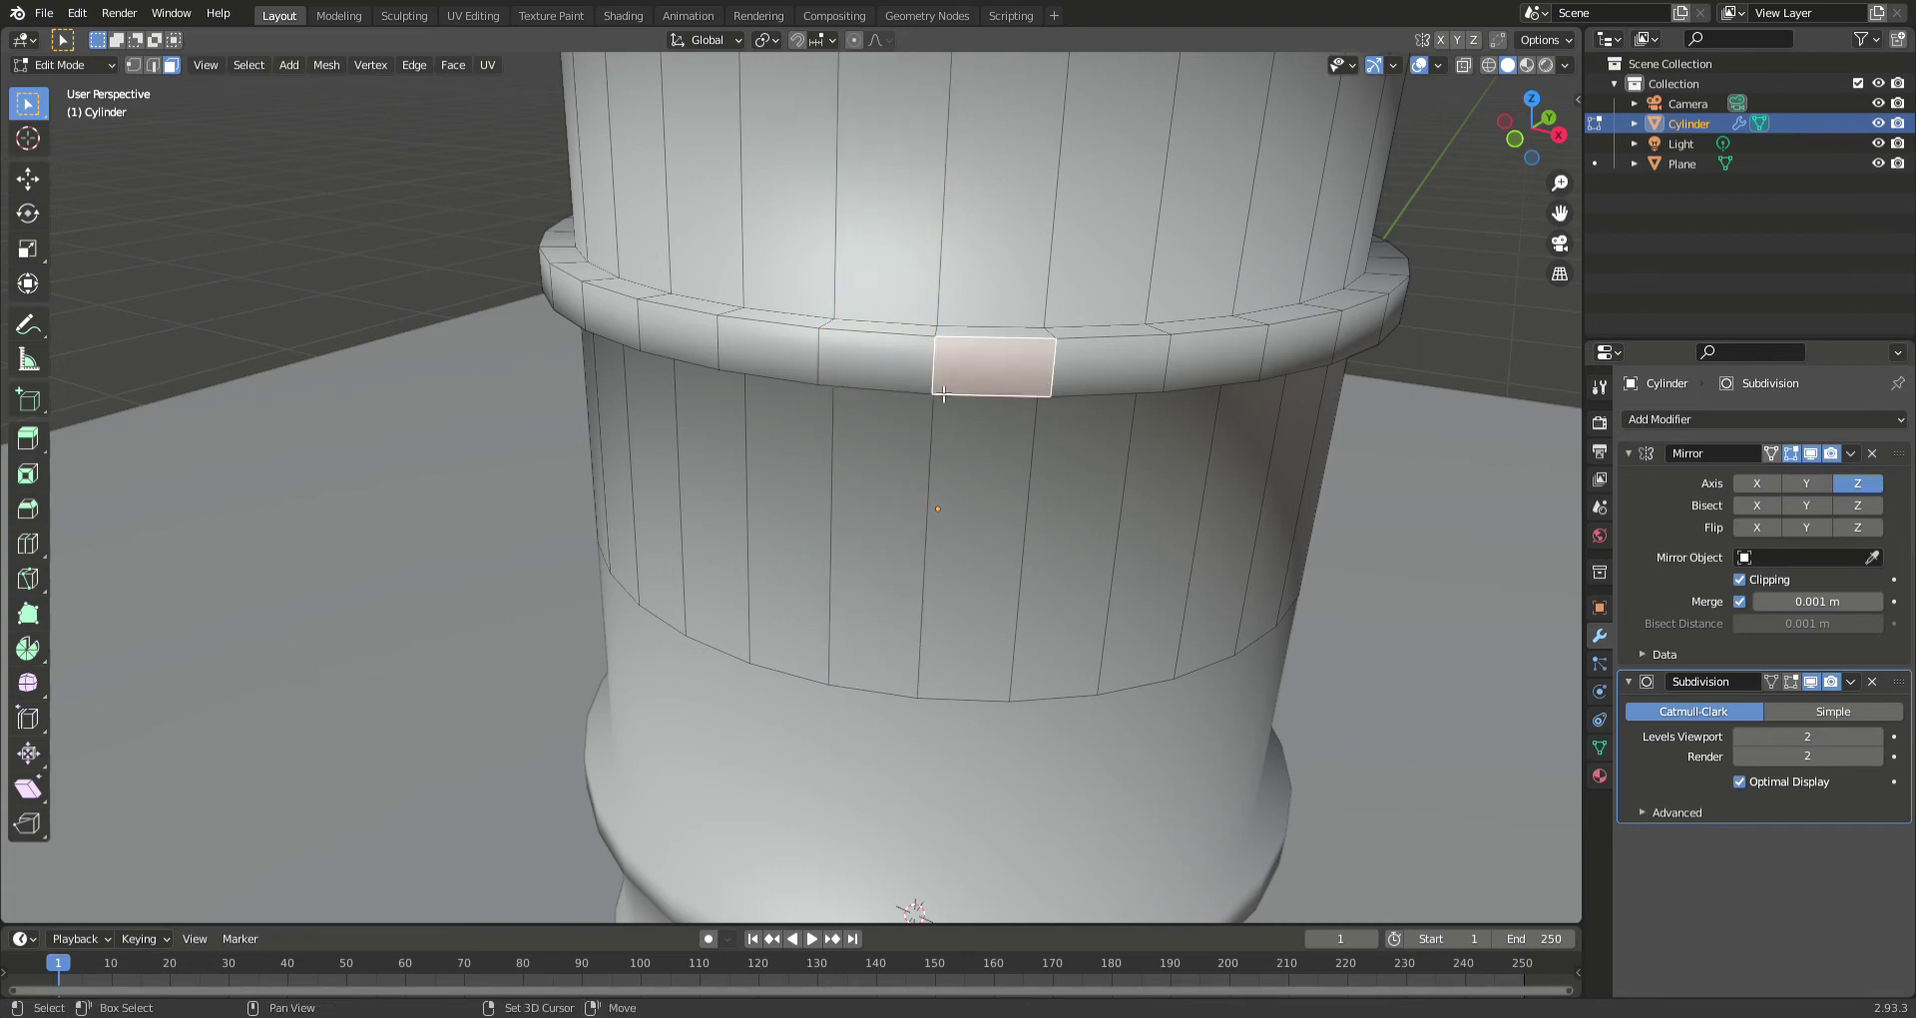
shift+click(914, 378)
alt+shift+click(809, 371)
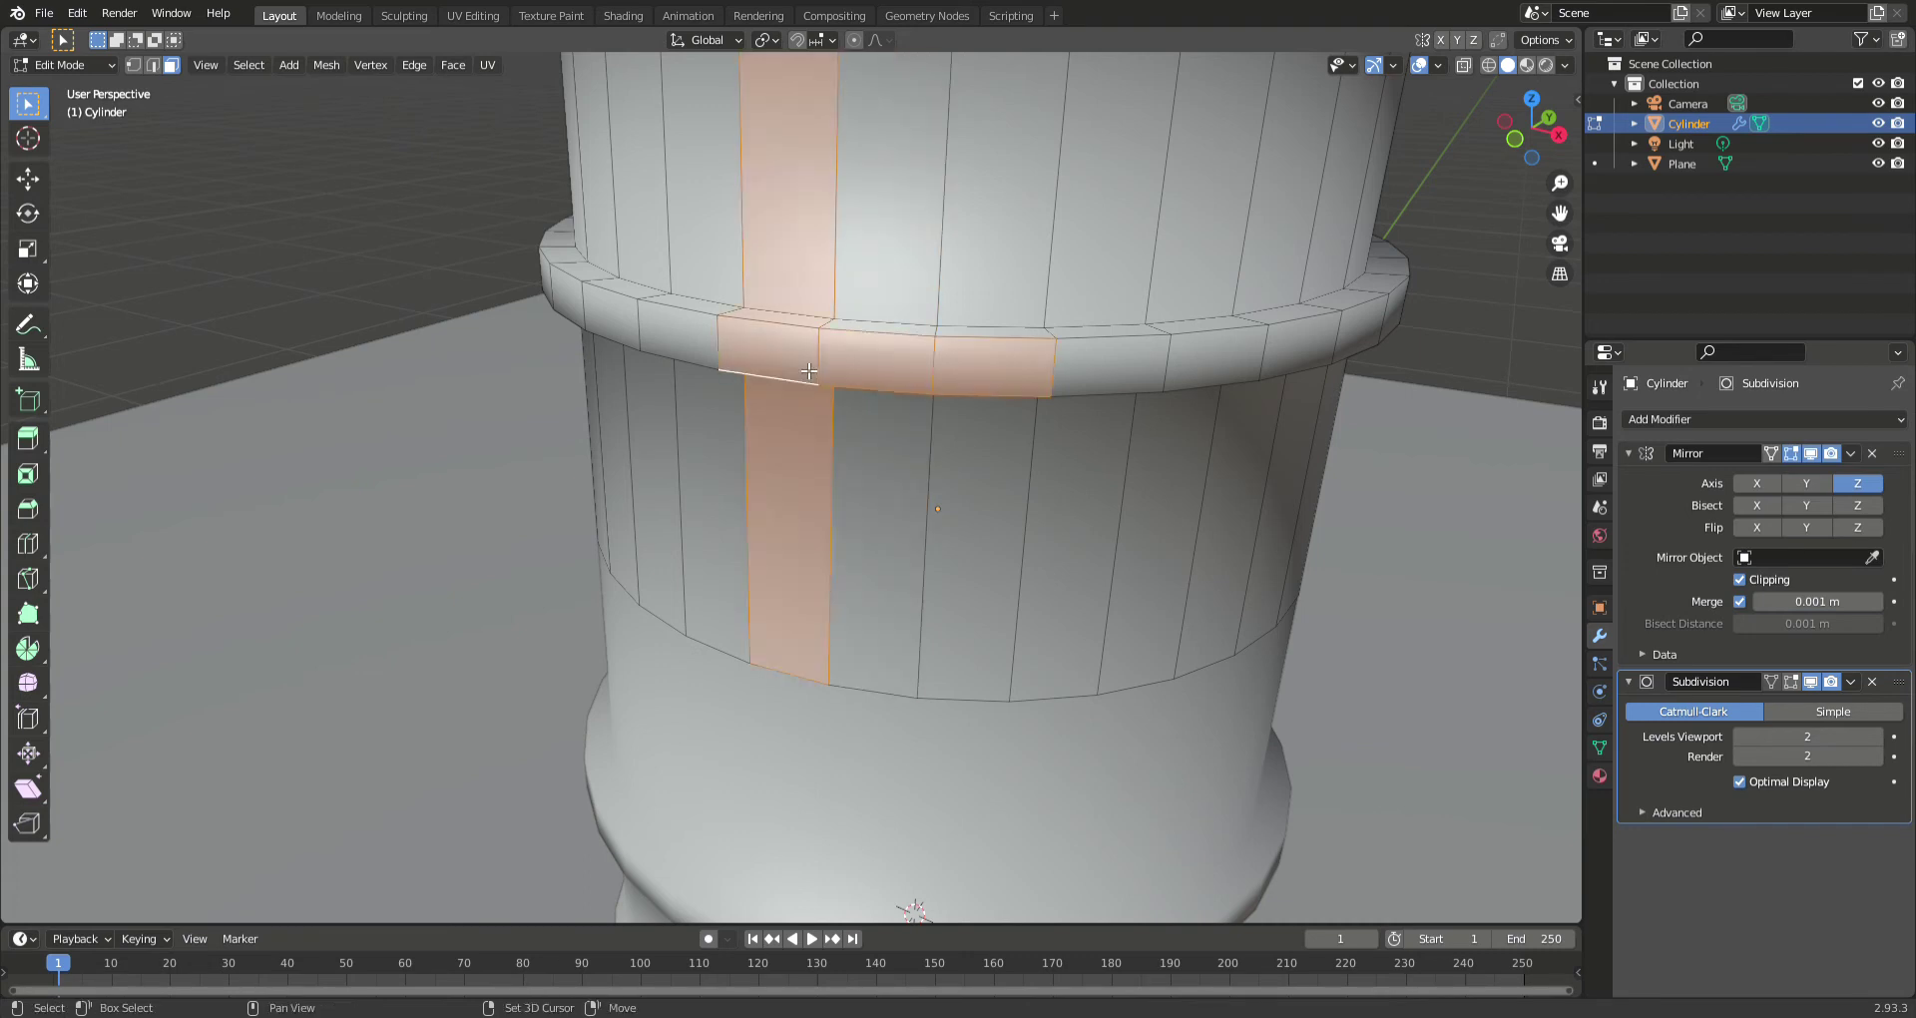
click(844, 369)
shift+click(828, 363)
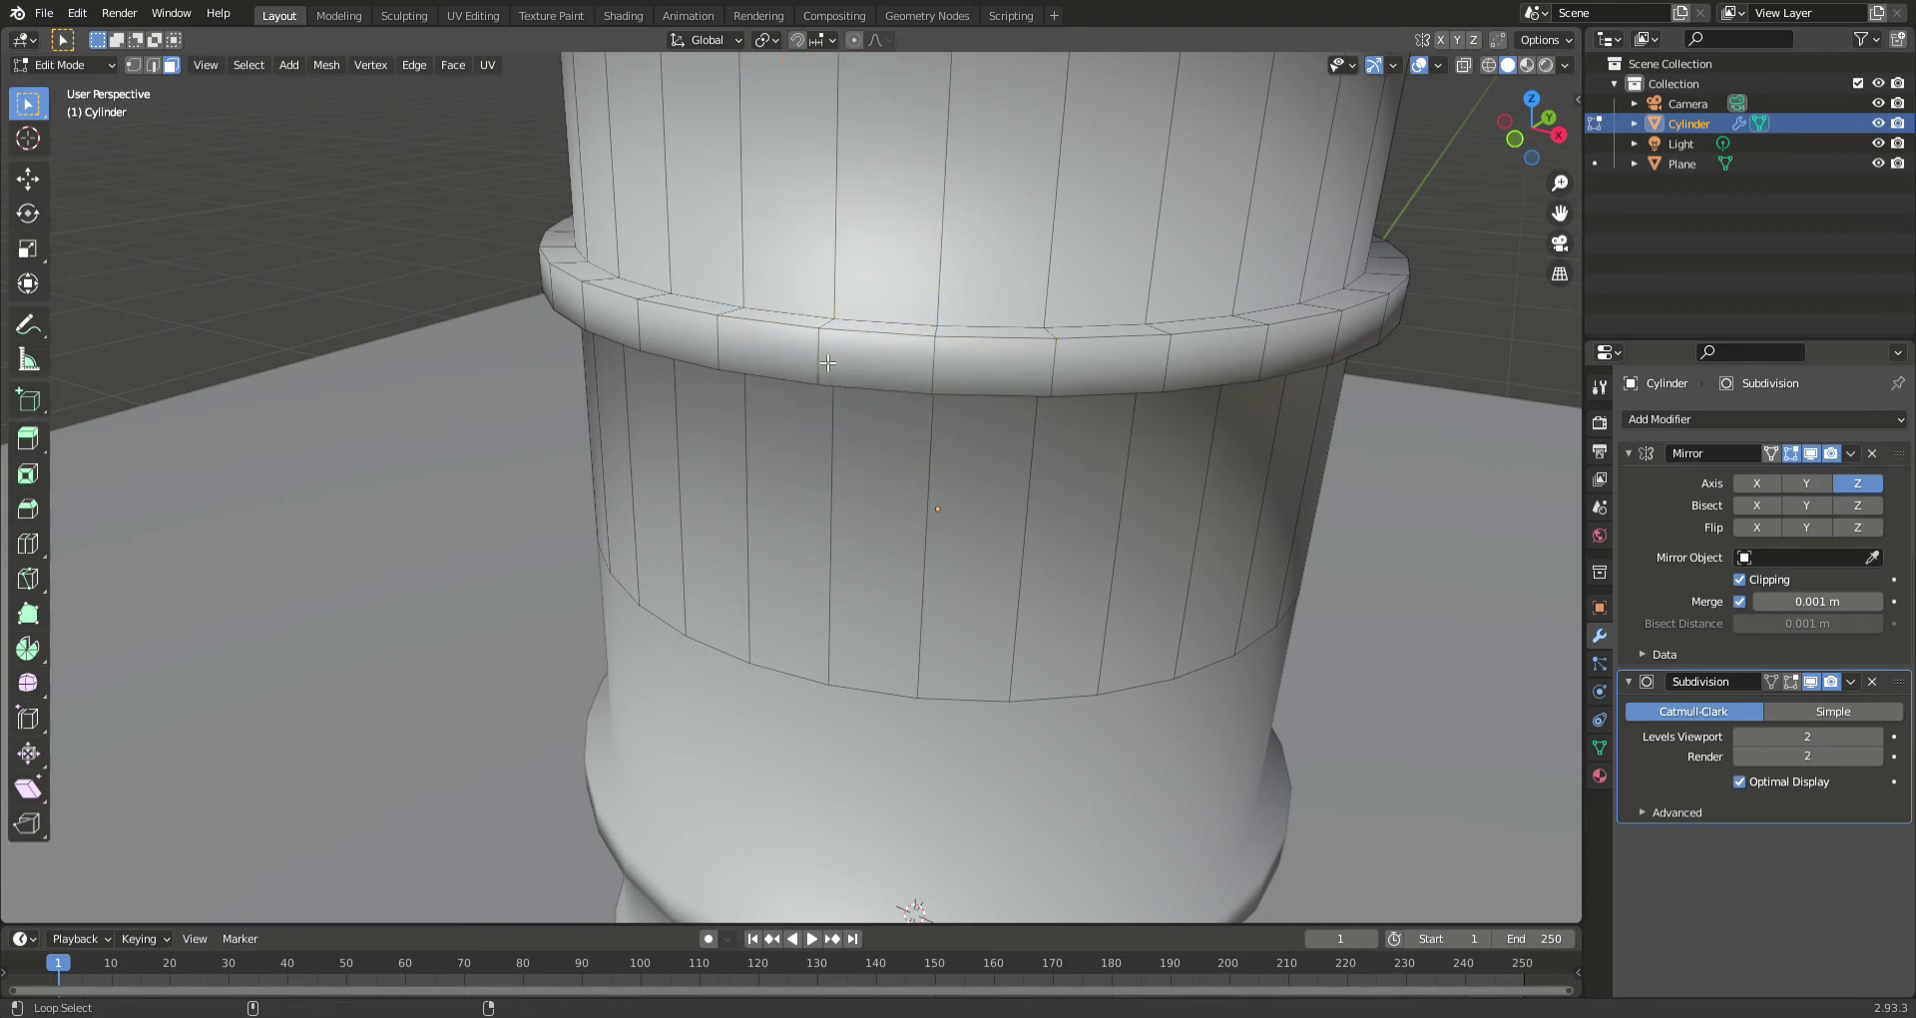
alt+click(820, 356)
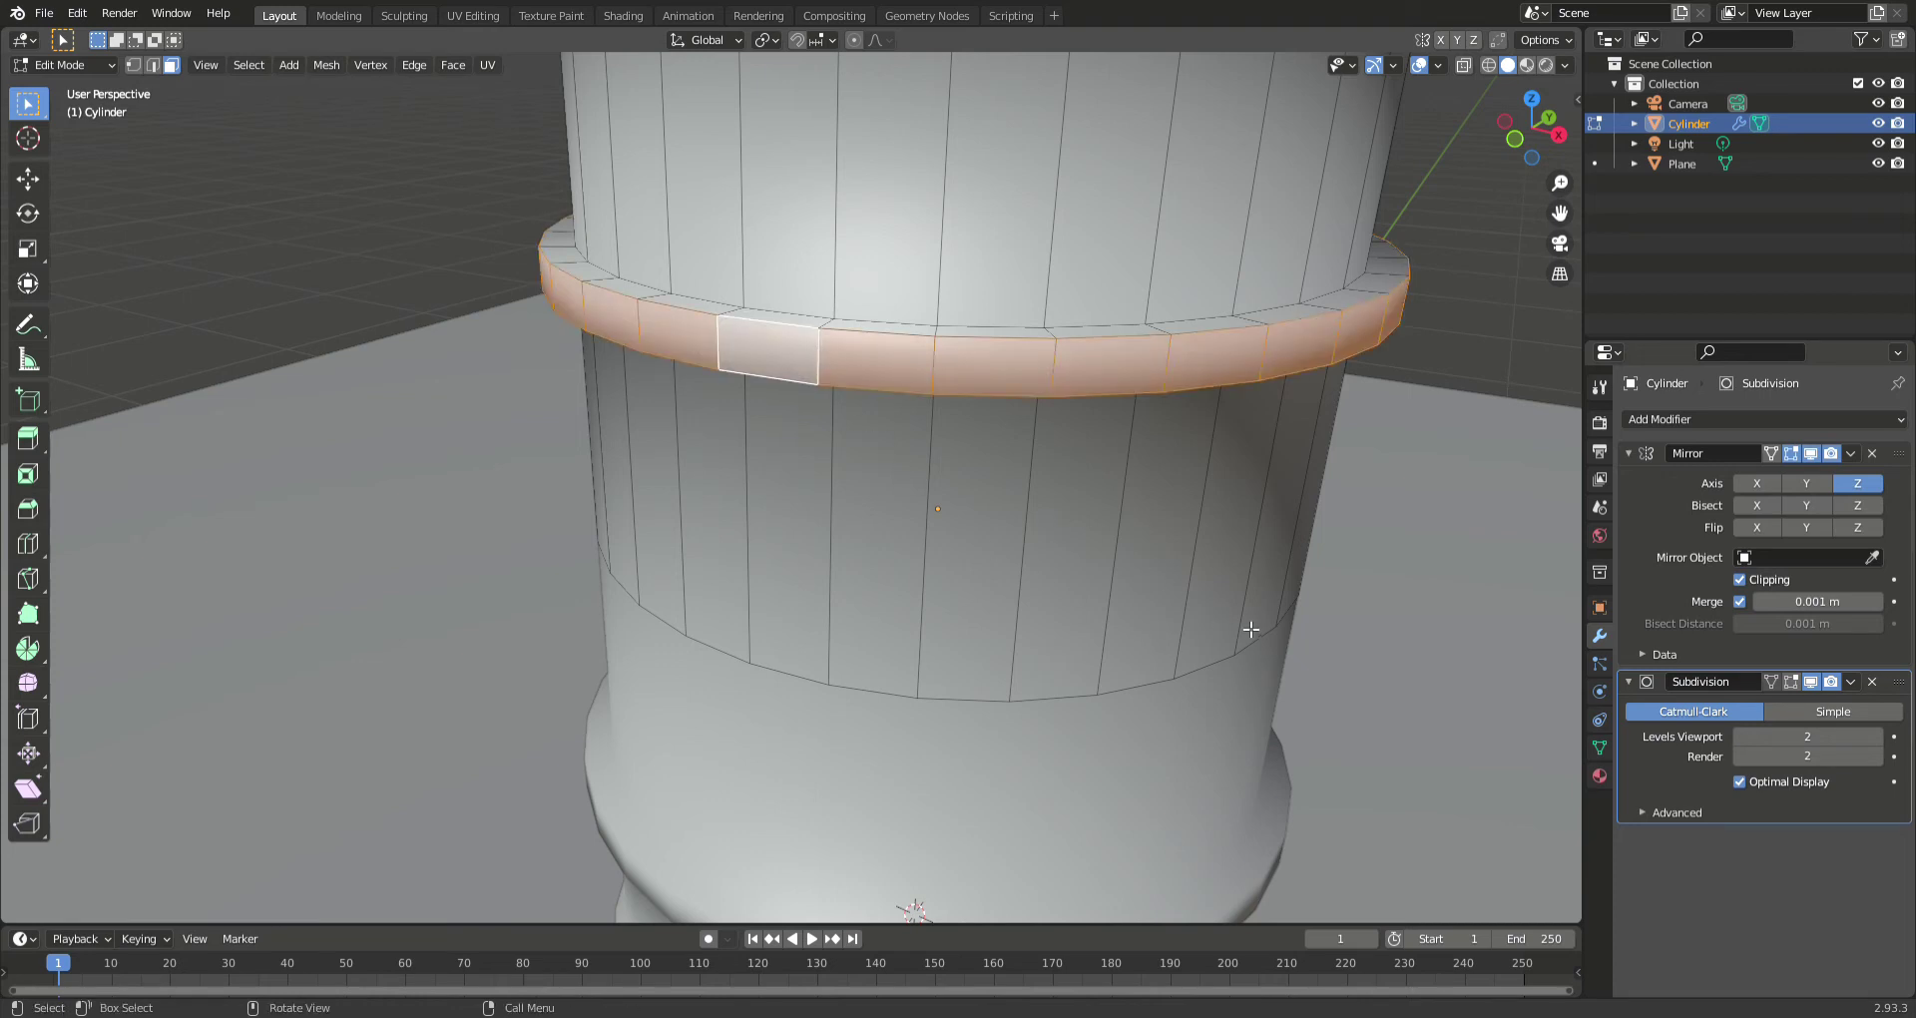
key(s)
right_click(1211, 606)
key(s)
key(z)
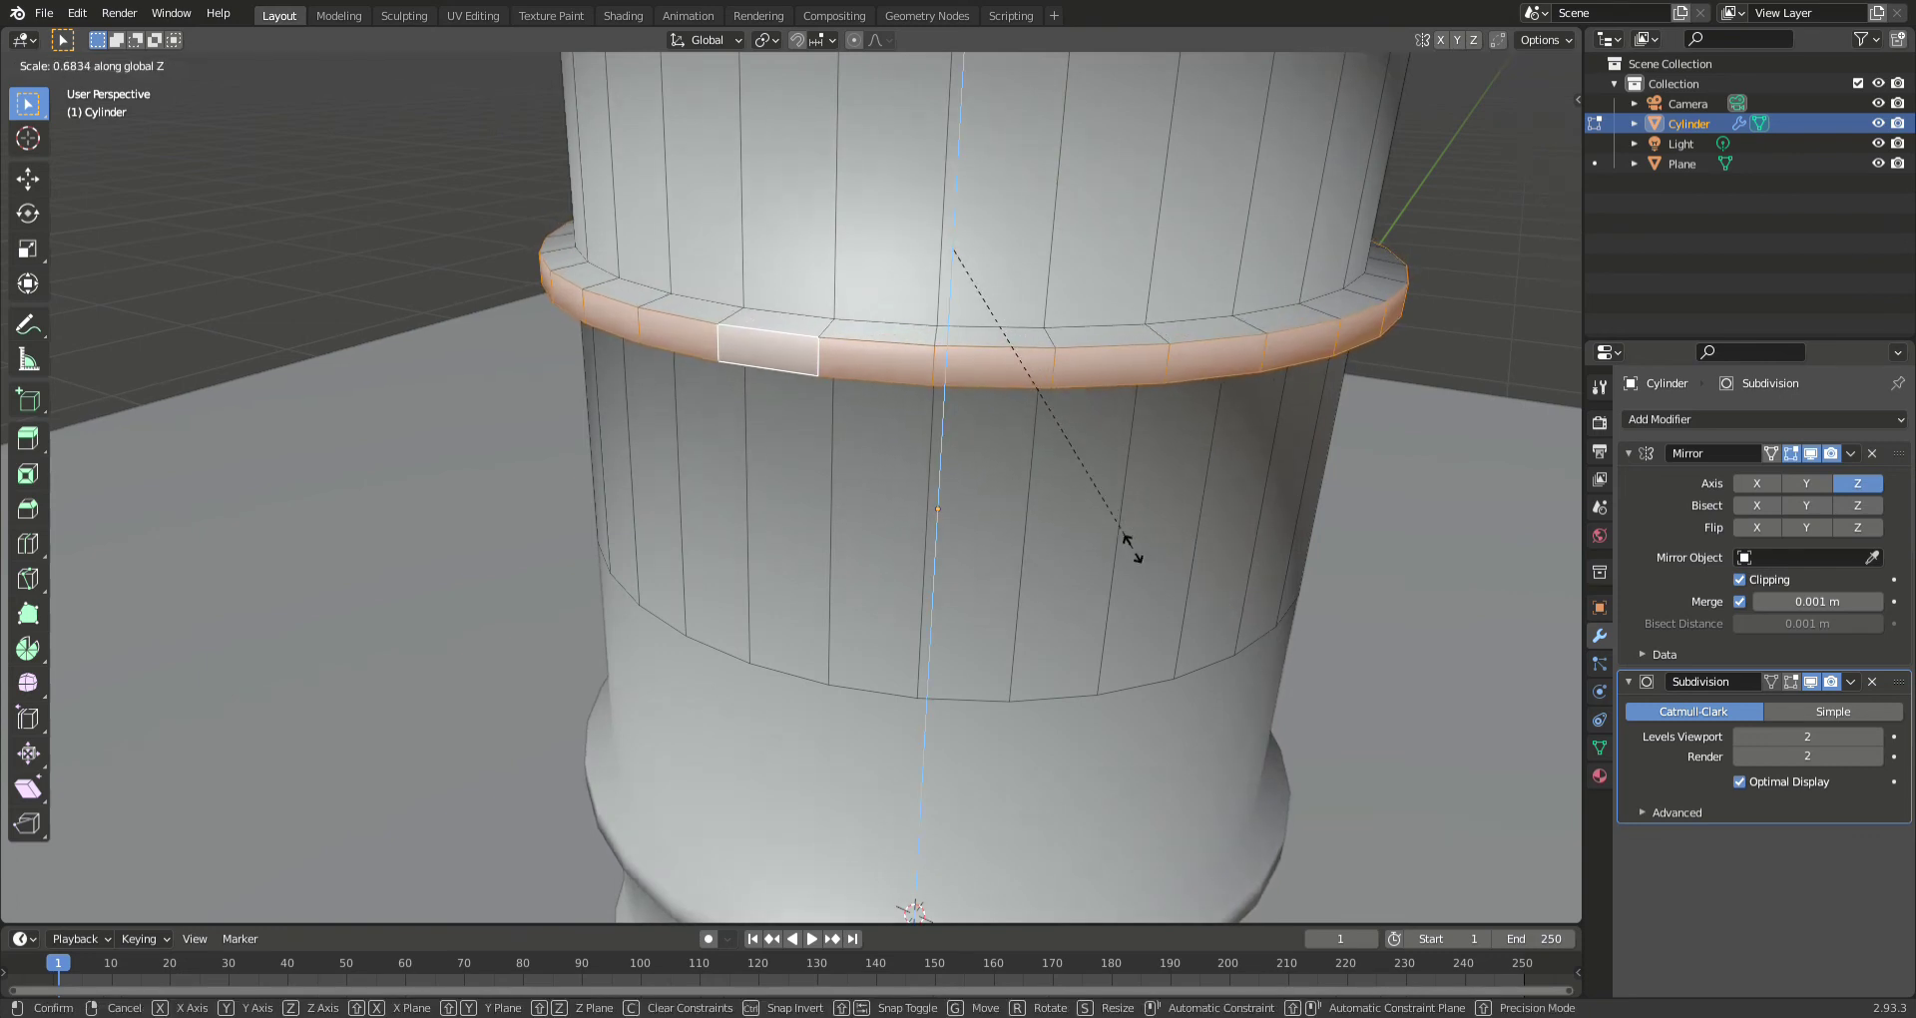
click(1152, 554)
- Scale the rib's outer face loop uniformly to make the rib protrude slightly less, and return to Object Mode
key(s)
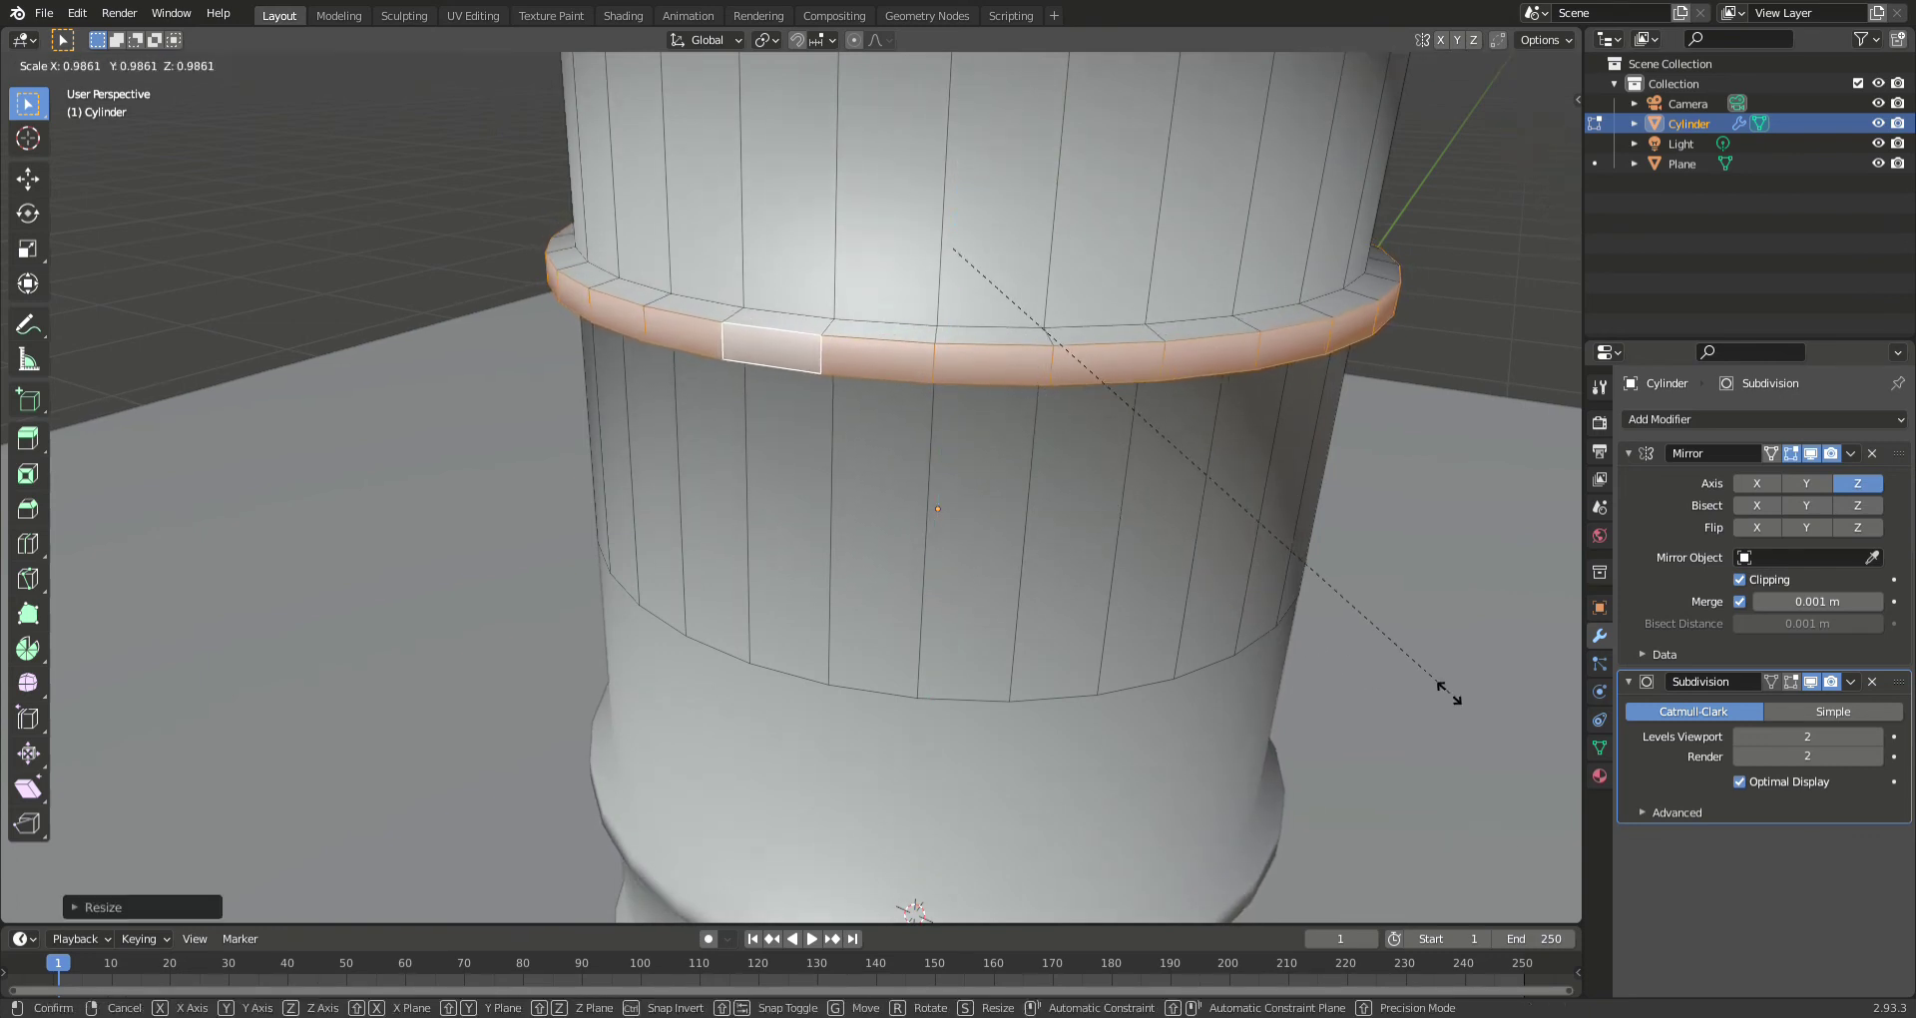
click(1437, 804)
key(Tab)
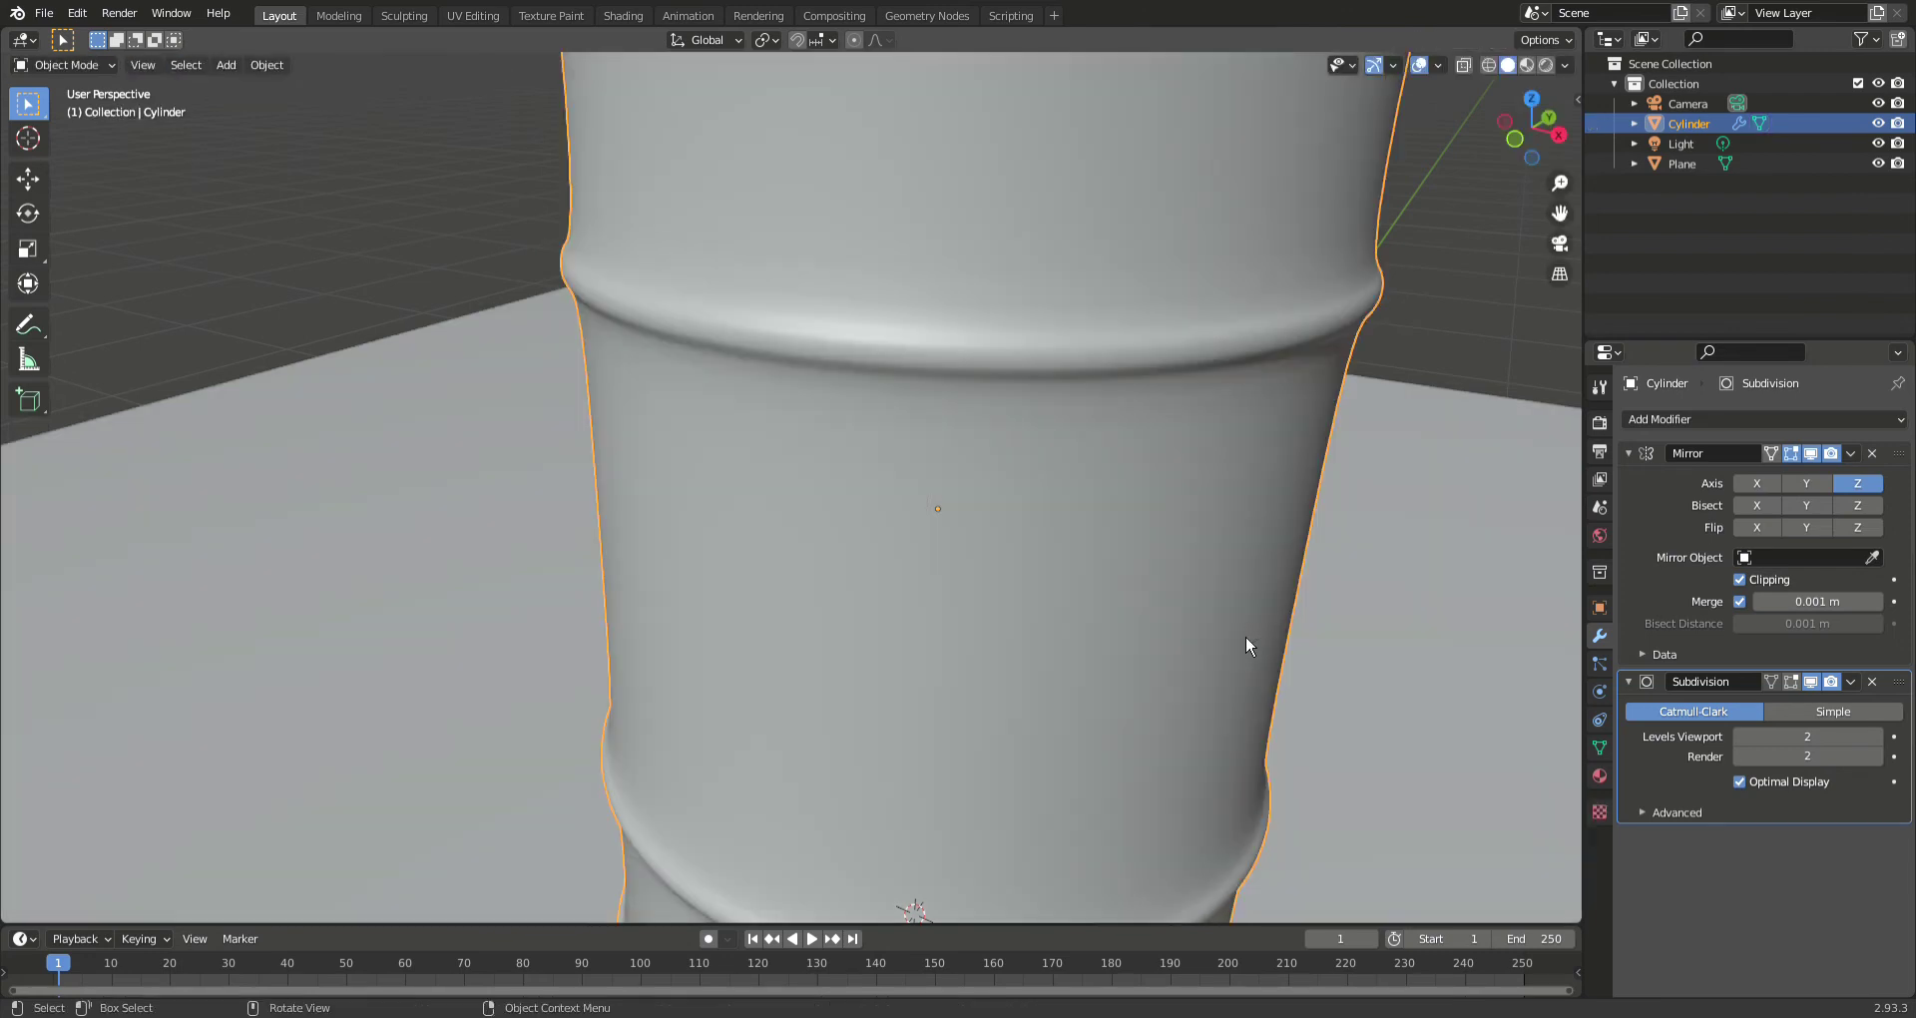
- Examine the whole barrel's ribs and rim from low and high viewpoints
scroll(1064, 545, down, 6)
scroll(1222, 344, down, 4)
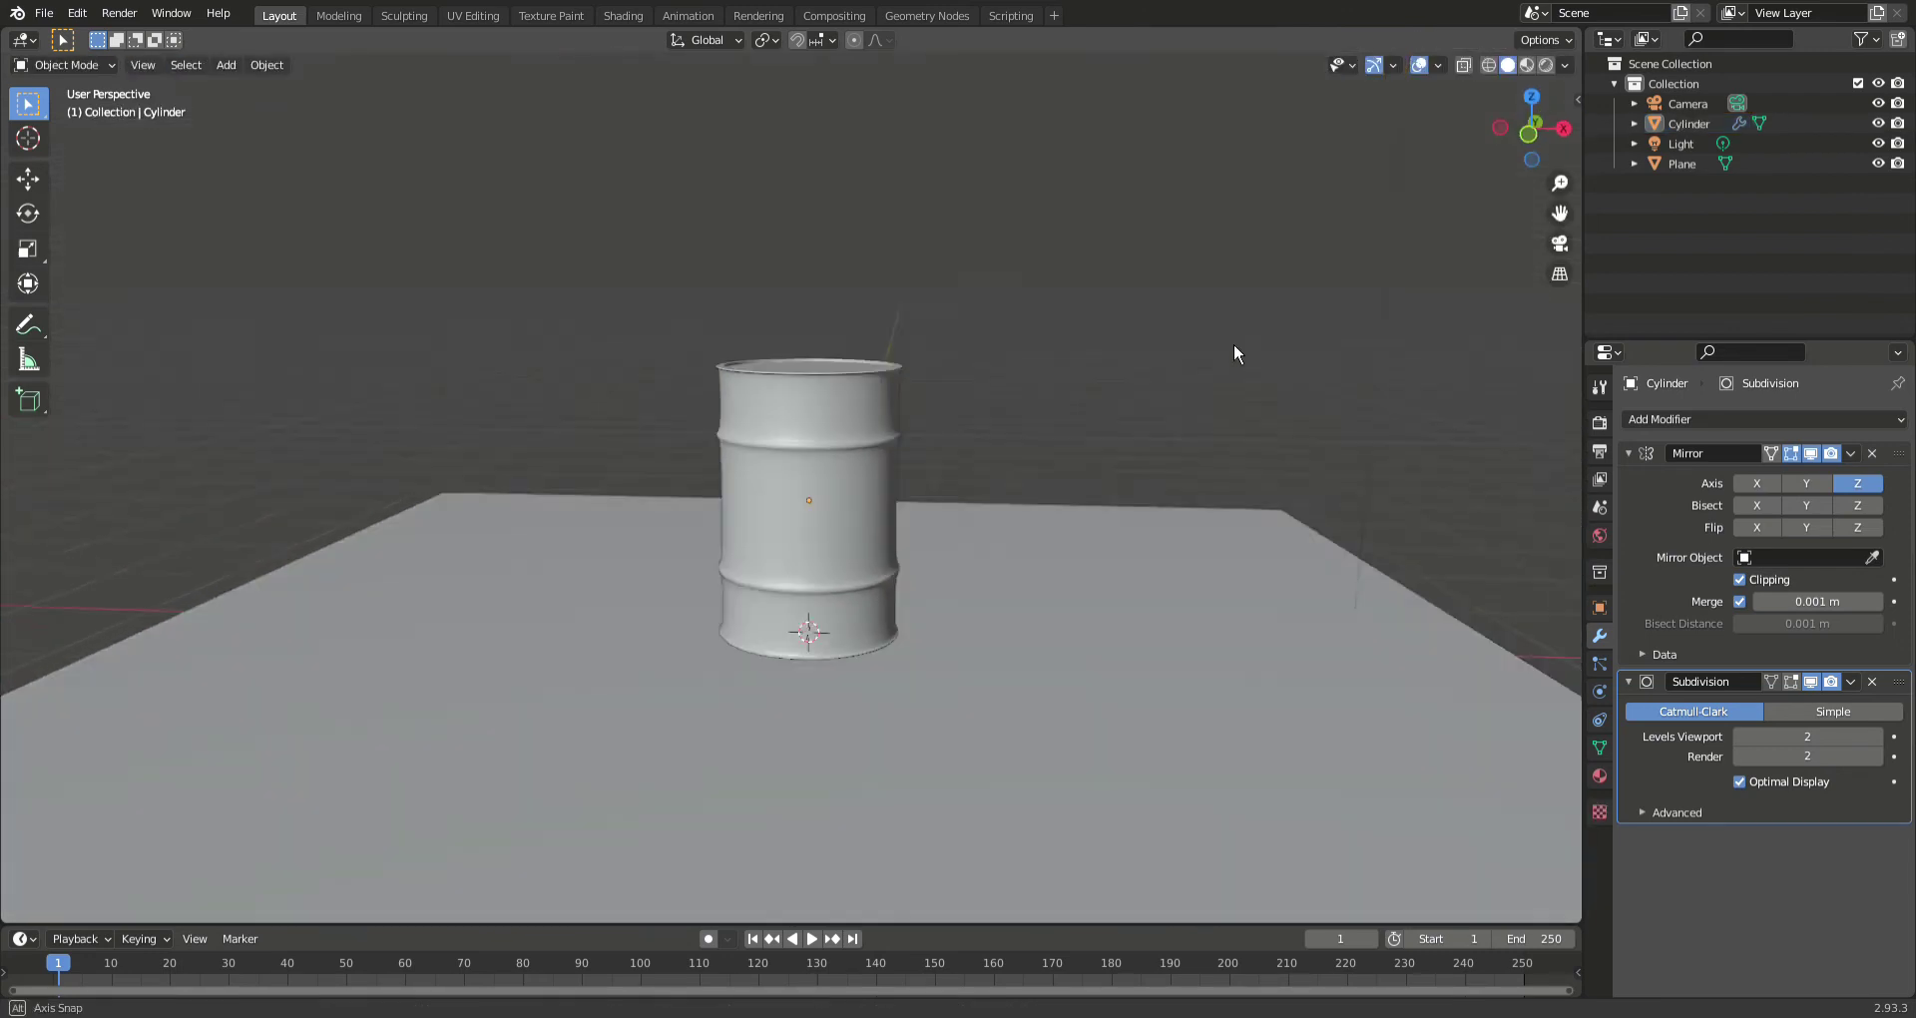
middle_drag(1236, 355, 1065, 415)
scroll(998, 429, up, 3)
scroll(942, 437, up, 3)
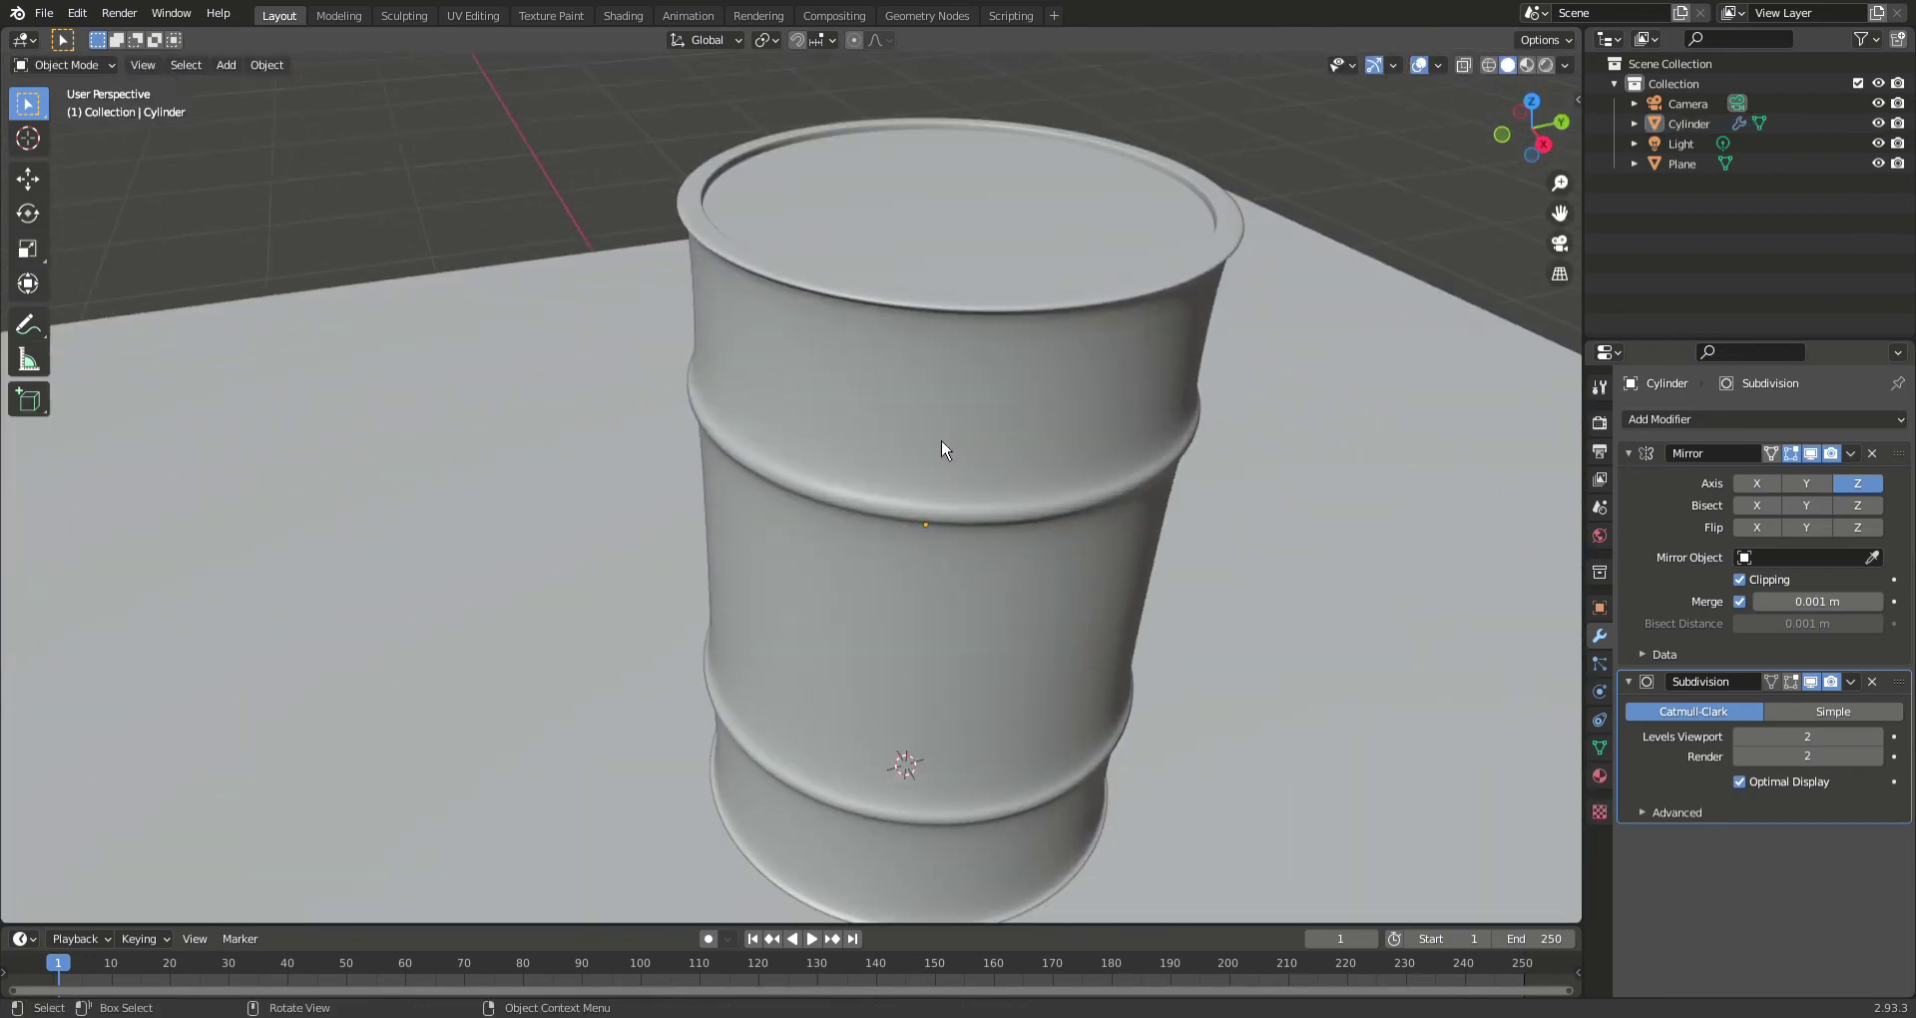
scroll(928, 419, down, 5)
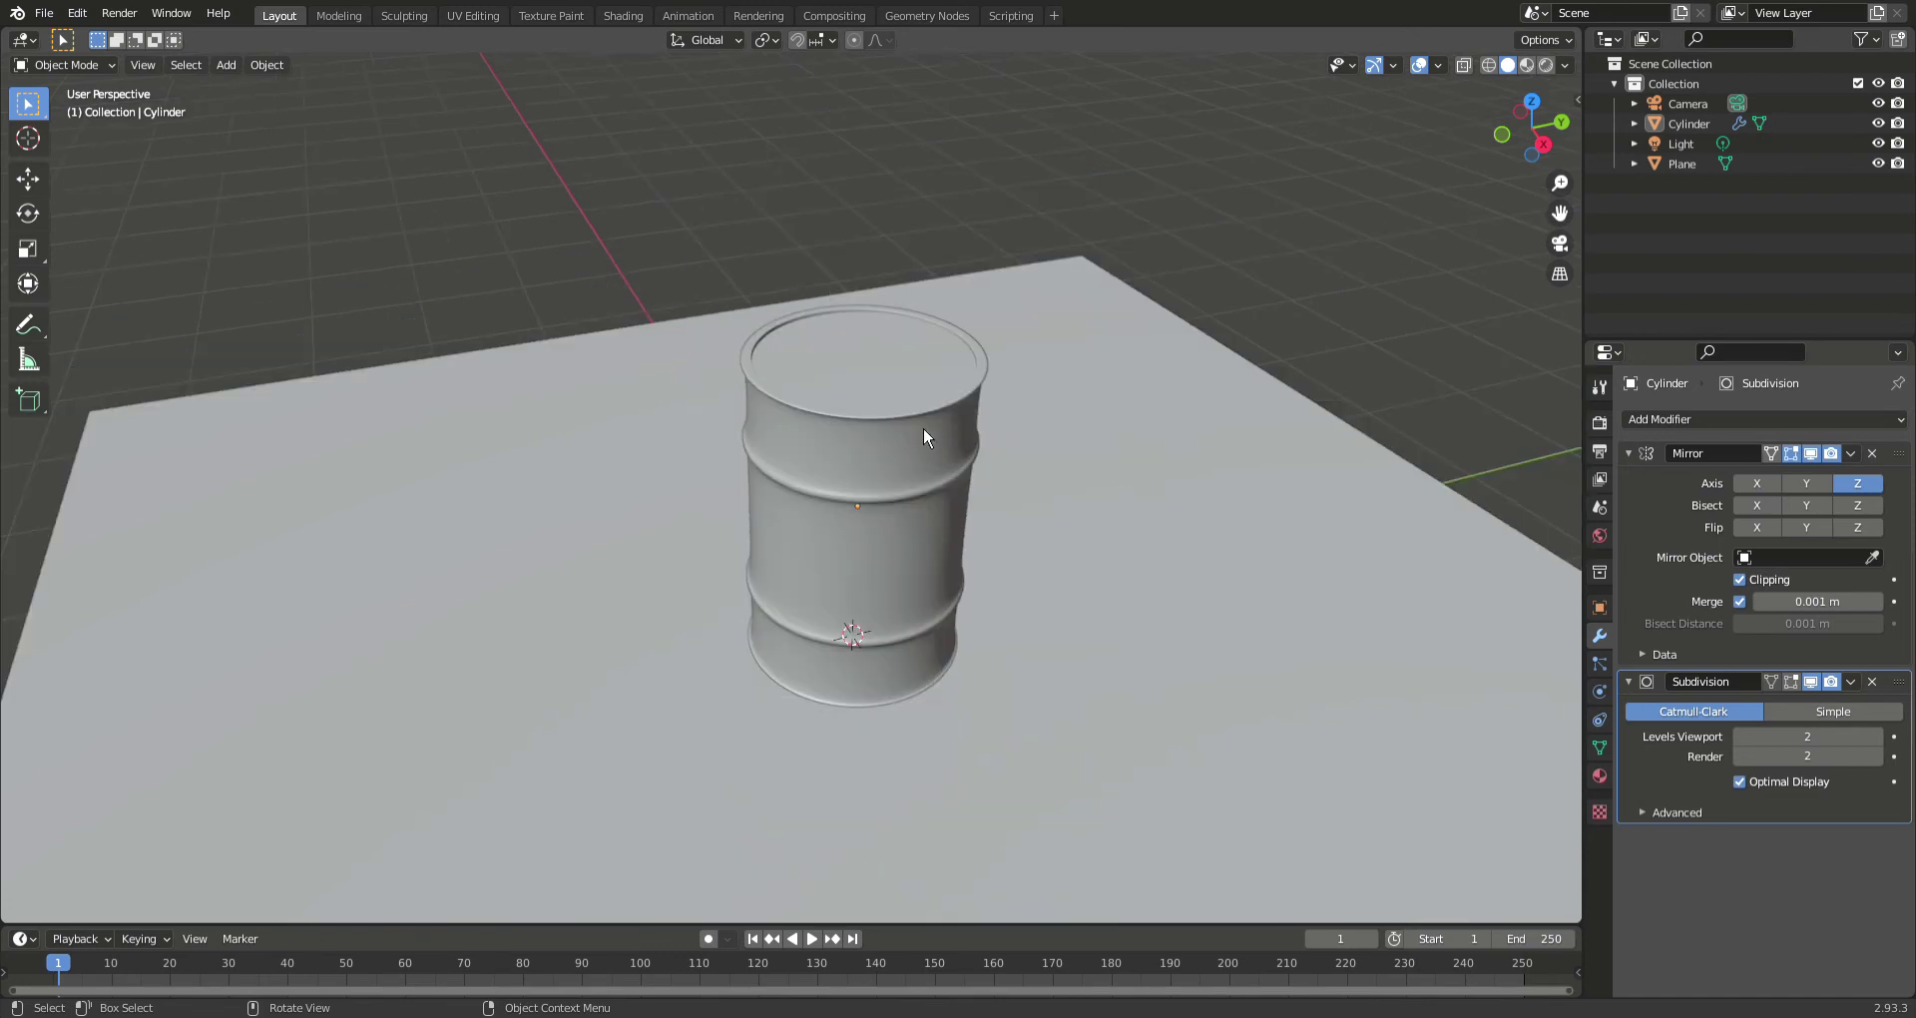
middle_drag(924, 427, 864, 389)
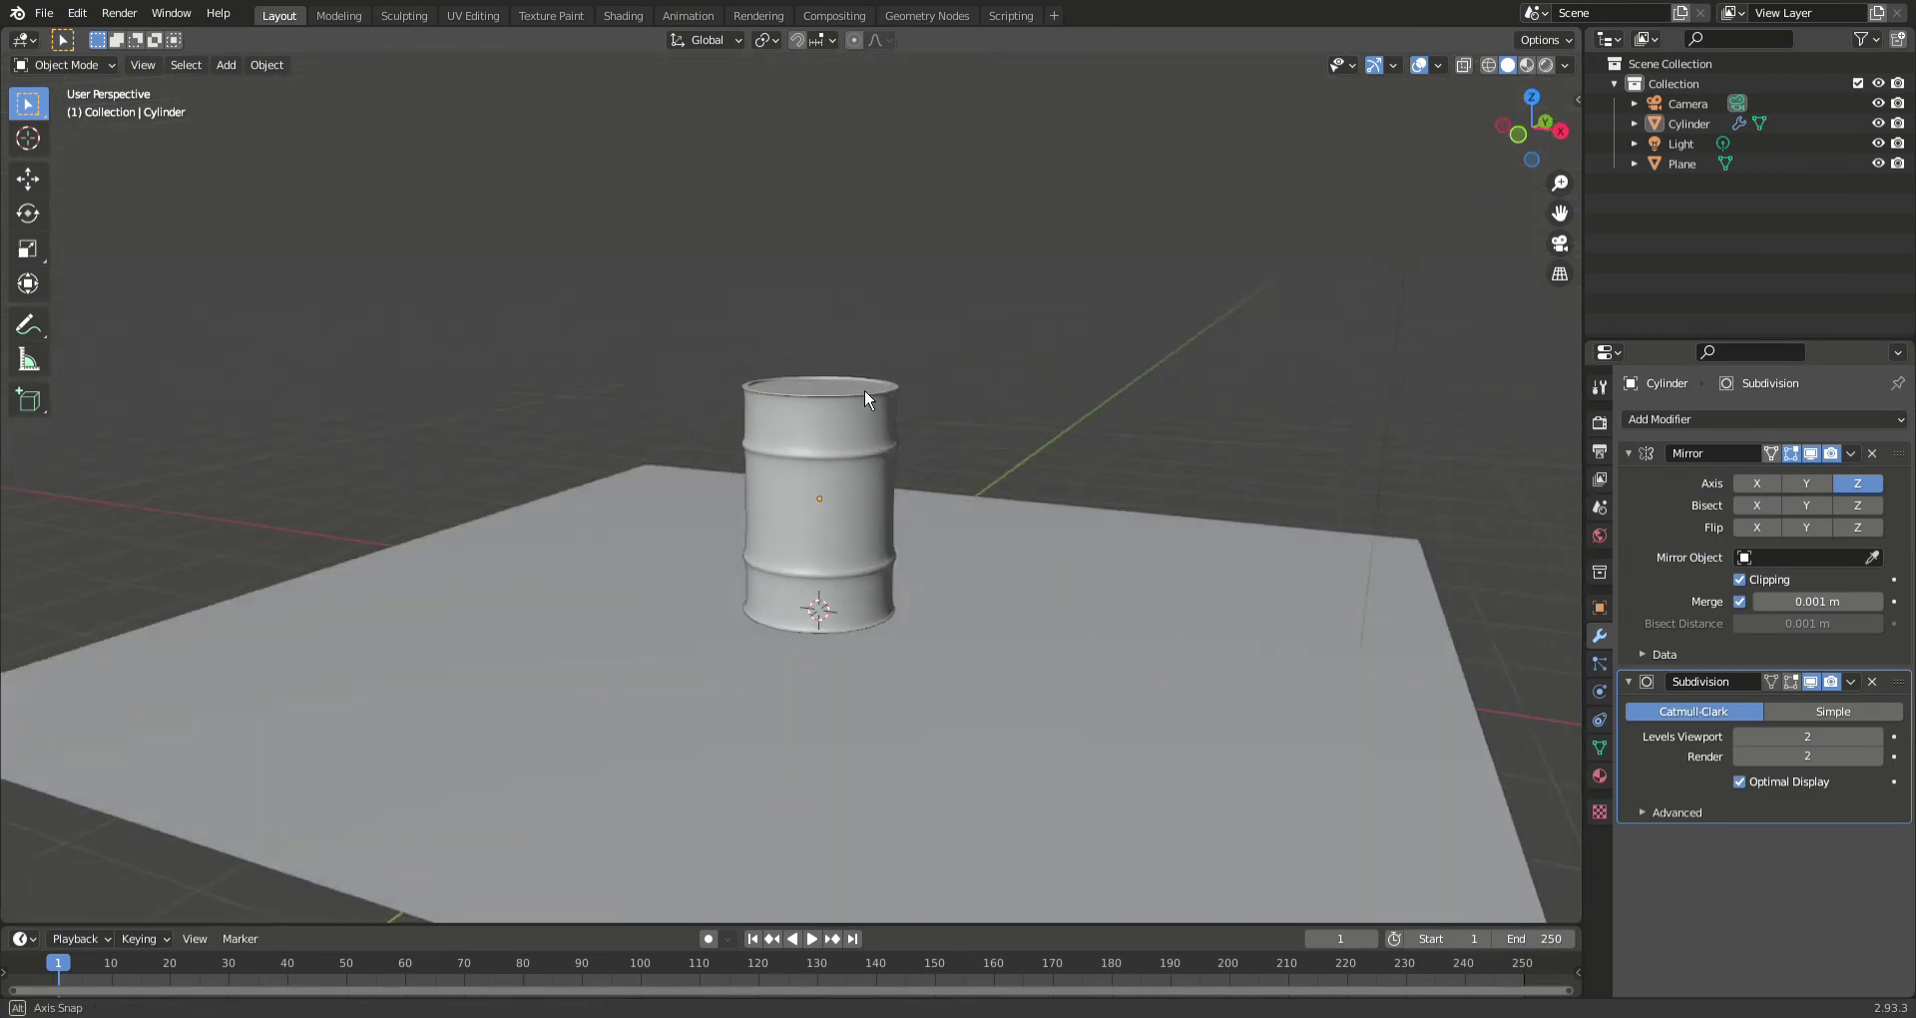
- Lower the edge loop where the barrel wall meets the rim's underside about 0.013 m along Z, and return to Object Mode
scroll(855, 377, up, 6)
middle_drag(917, 324, 896, 408)
key(Tab)
scroll(868, 311, up, 2)
scroll(896, 409, up, 4)
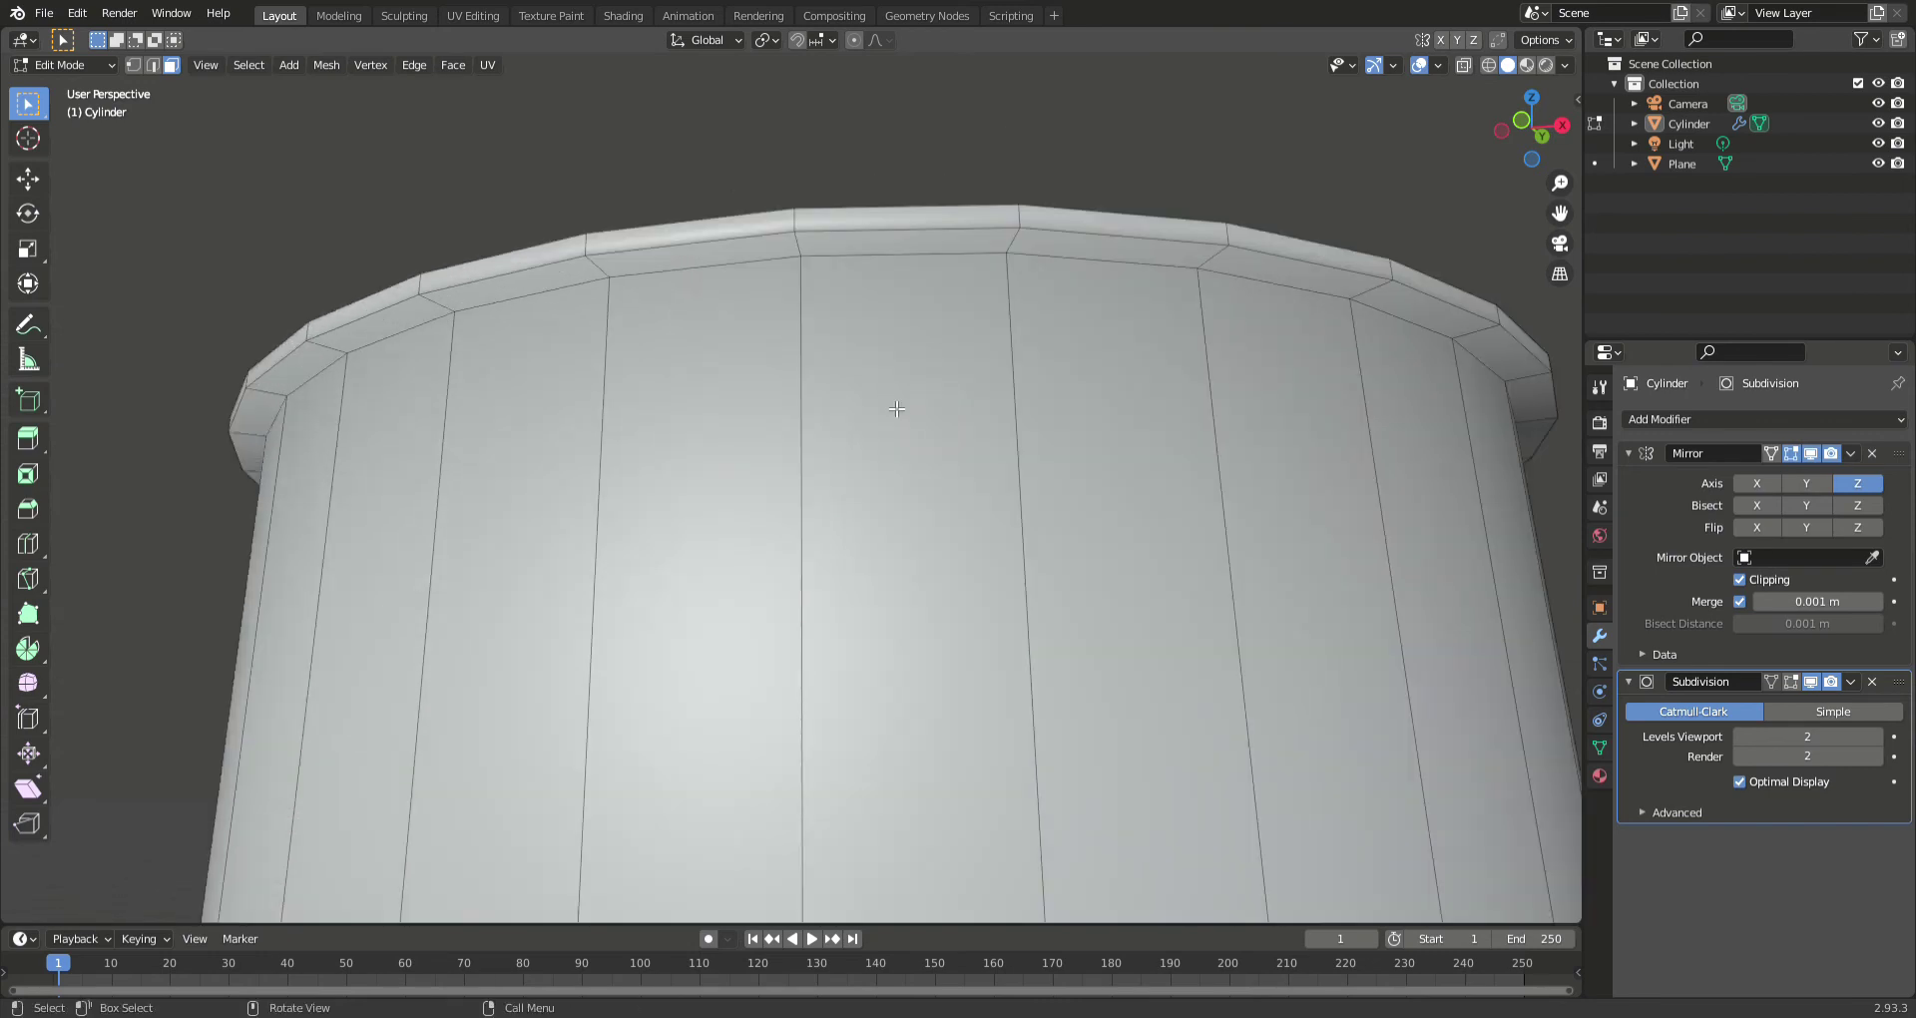
click(805, 257)
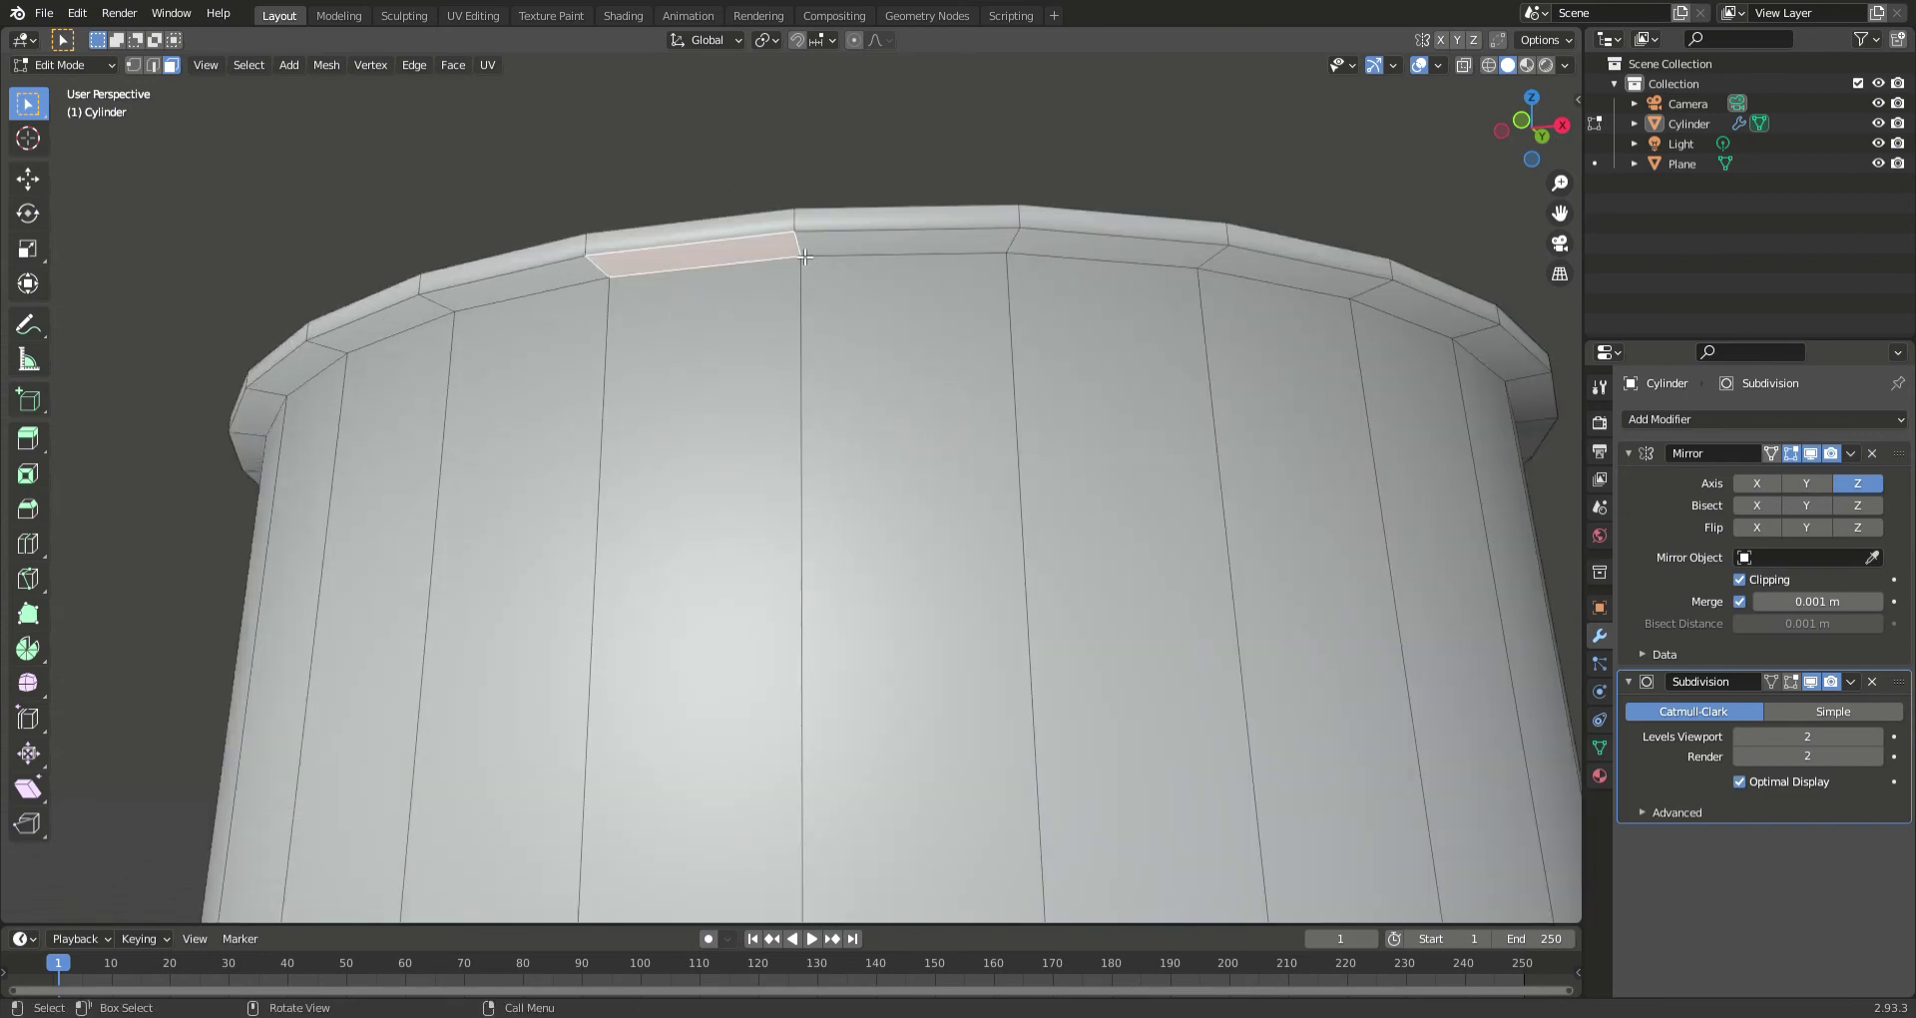
key(1)
click(813, 261)
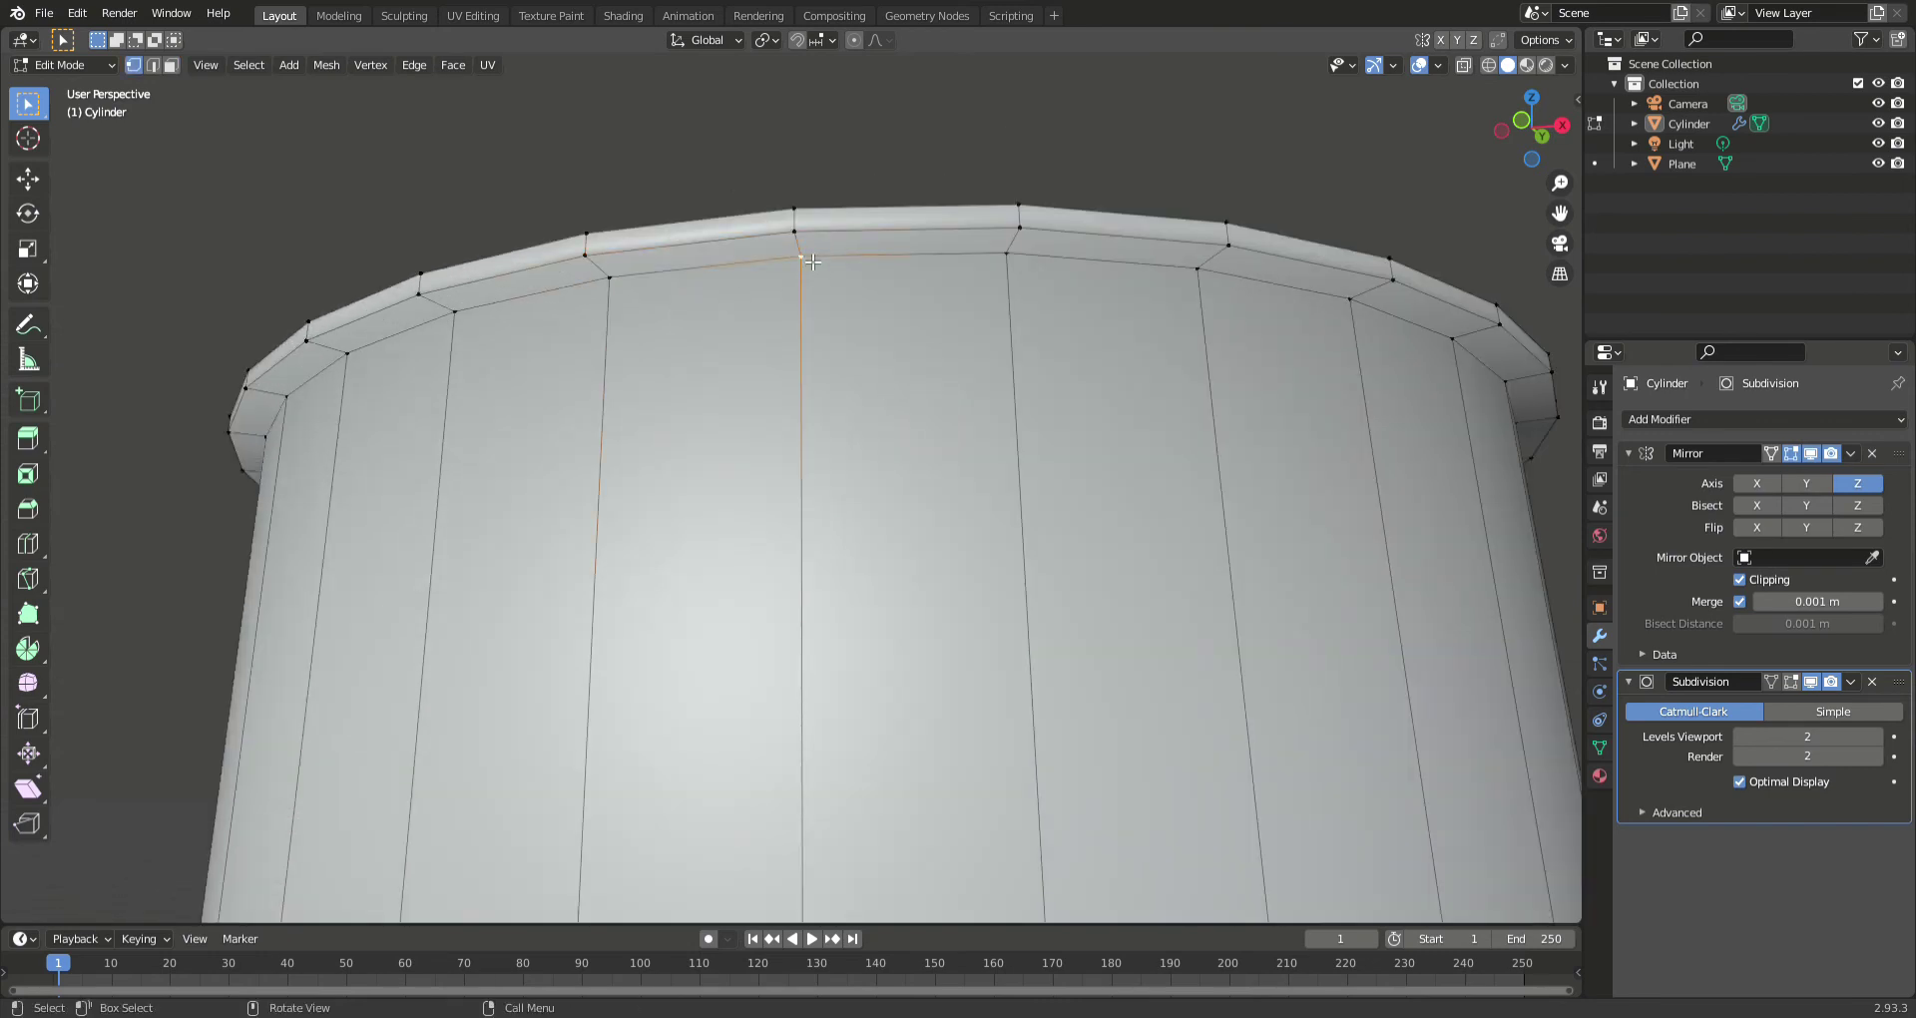
alt+shift+click(618, 285)
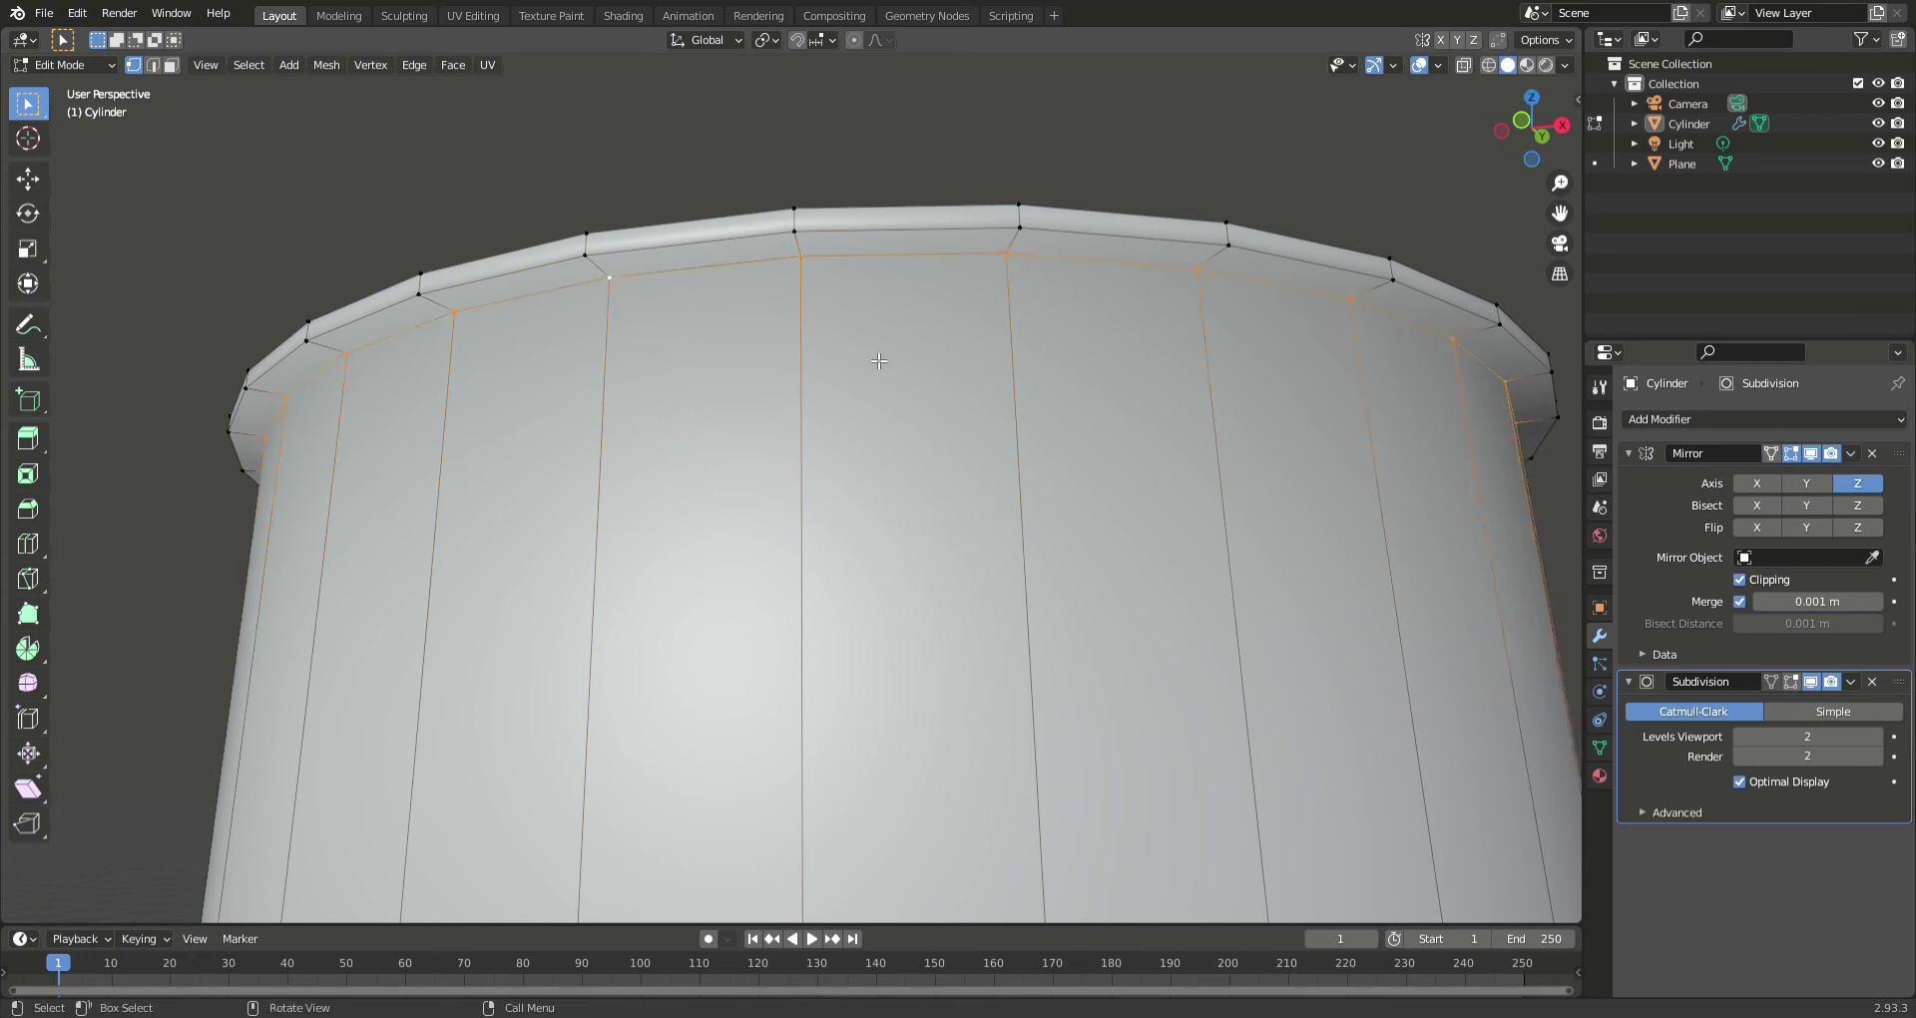
key(g)
key(z)
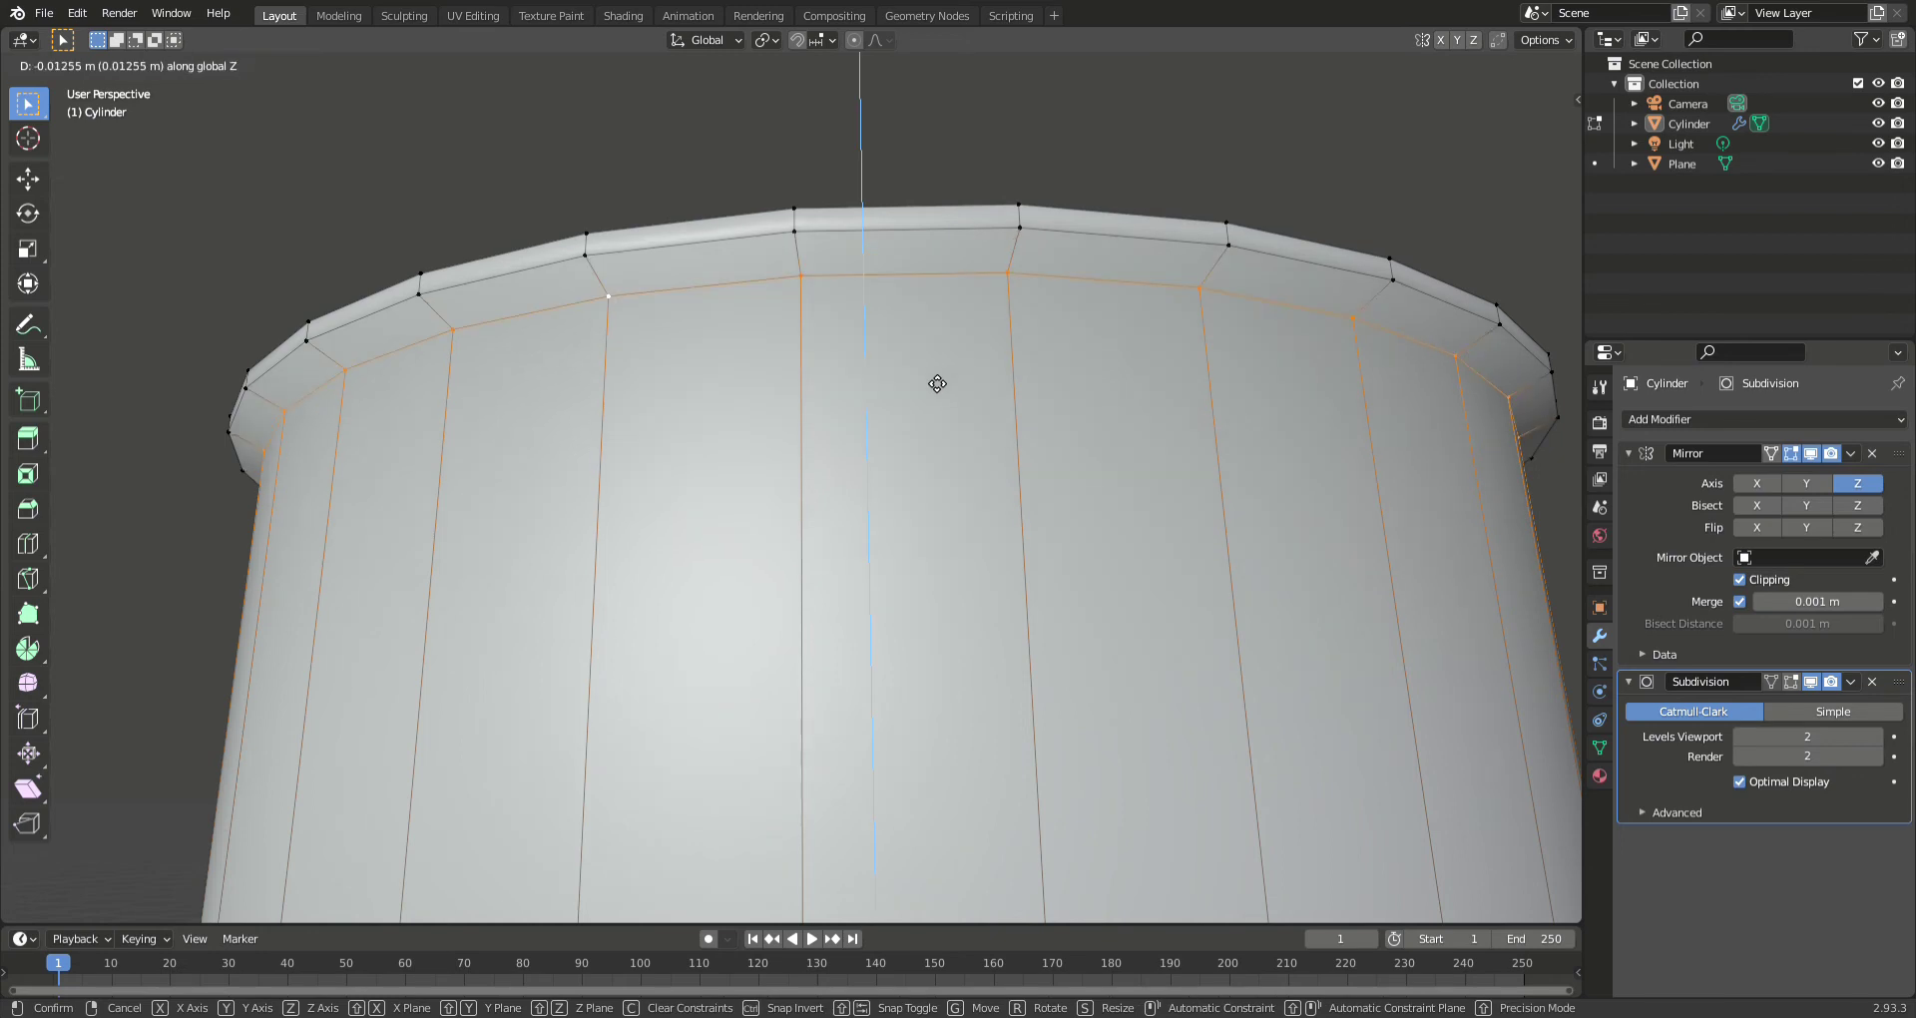
click(937, 385)
scroll(911, 367, down, 3)
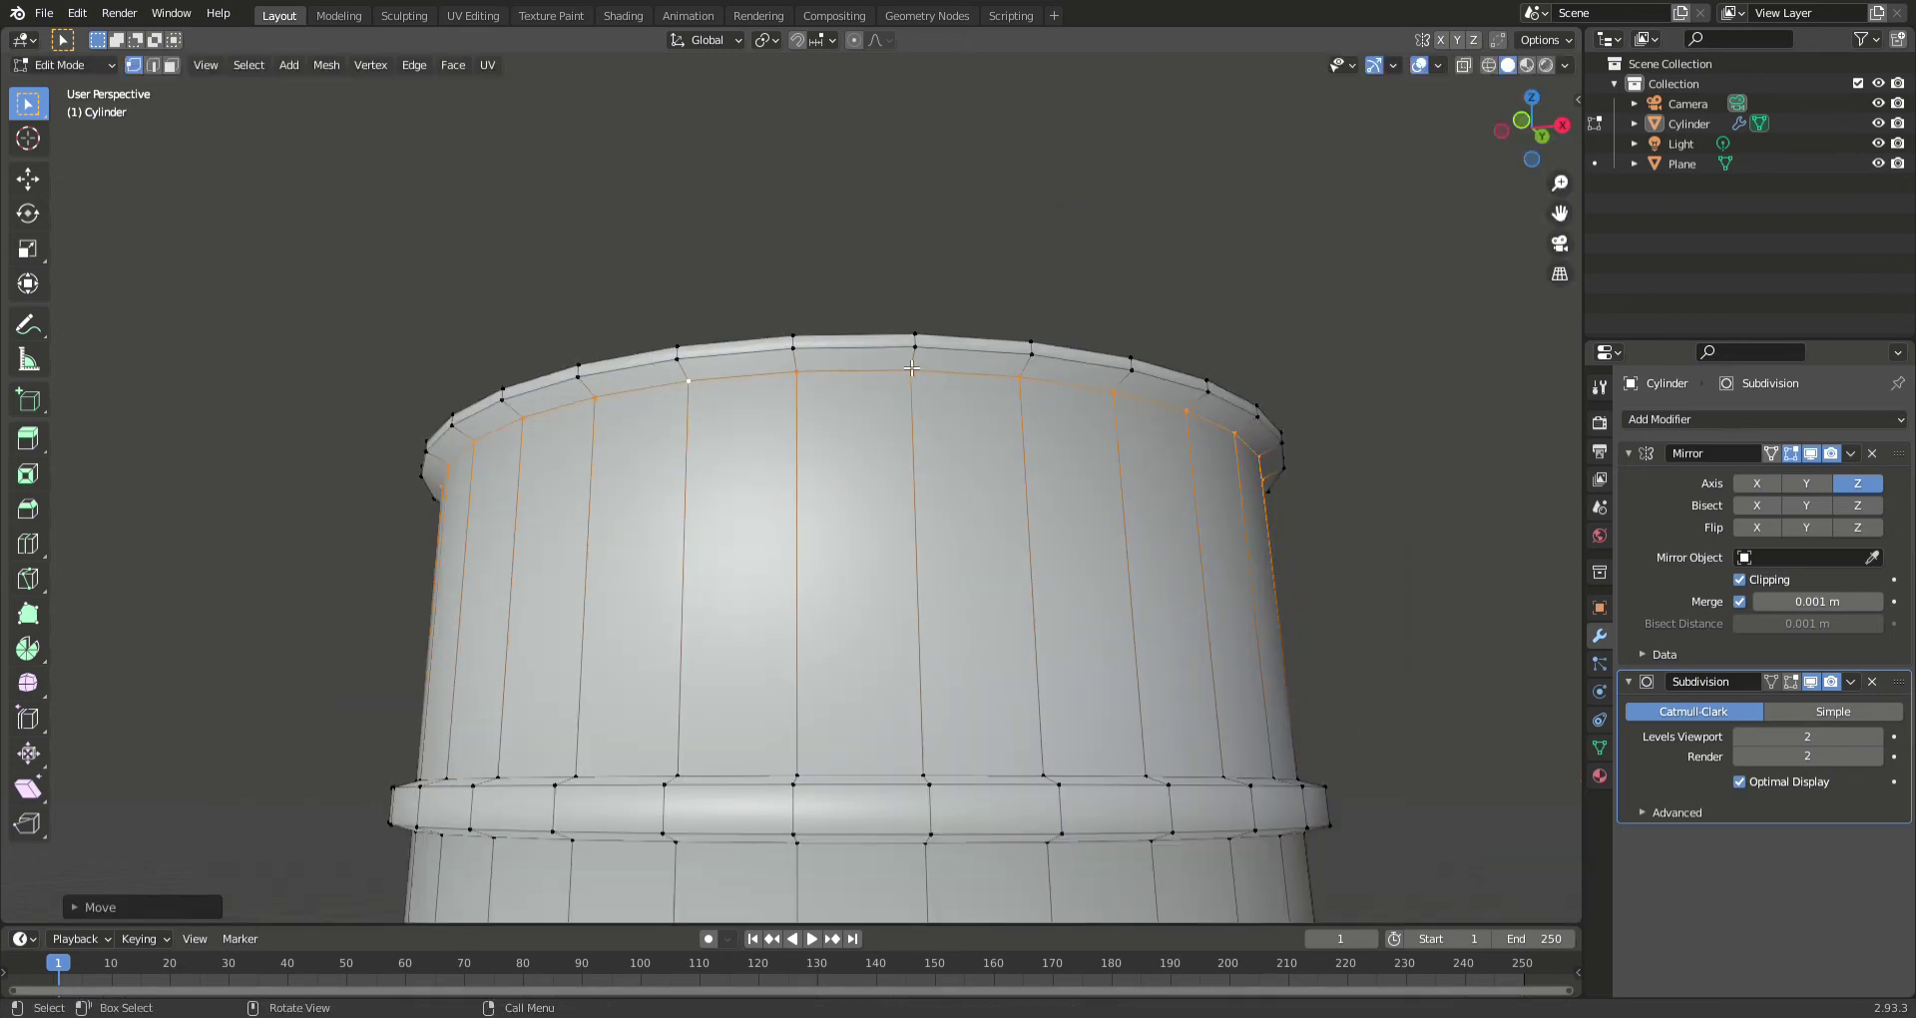
key(Tab)
- Place the 3D cursor on the barrel's lid near the rim and add a mesh cylinder there
middle_drag(830, 256, 1178, 636)
scroll(1058, 693, down, 2)
click(1014, 682)
scroll(786, 508, up, 5)
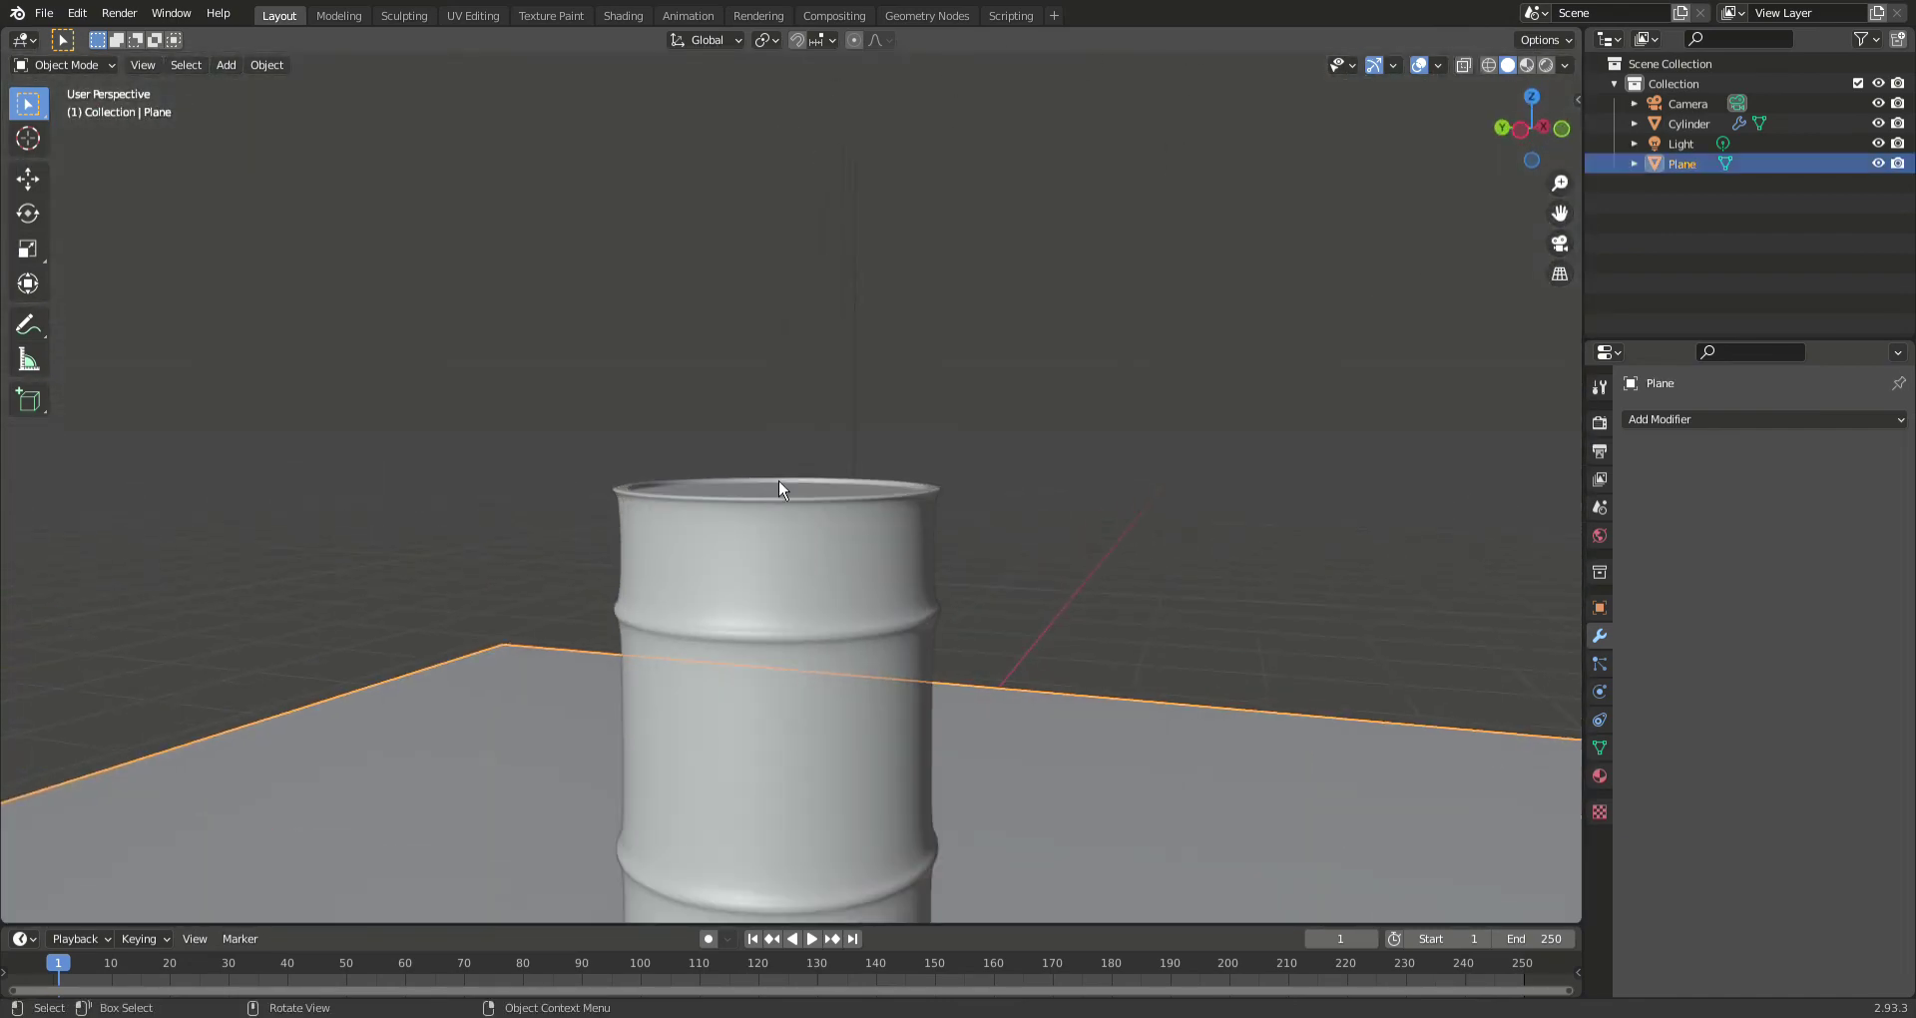
middle_drag(779, 481, 663, 542)
scroll(663, 542, up, 2)
scroll(662, 541, up, 5)
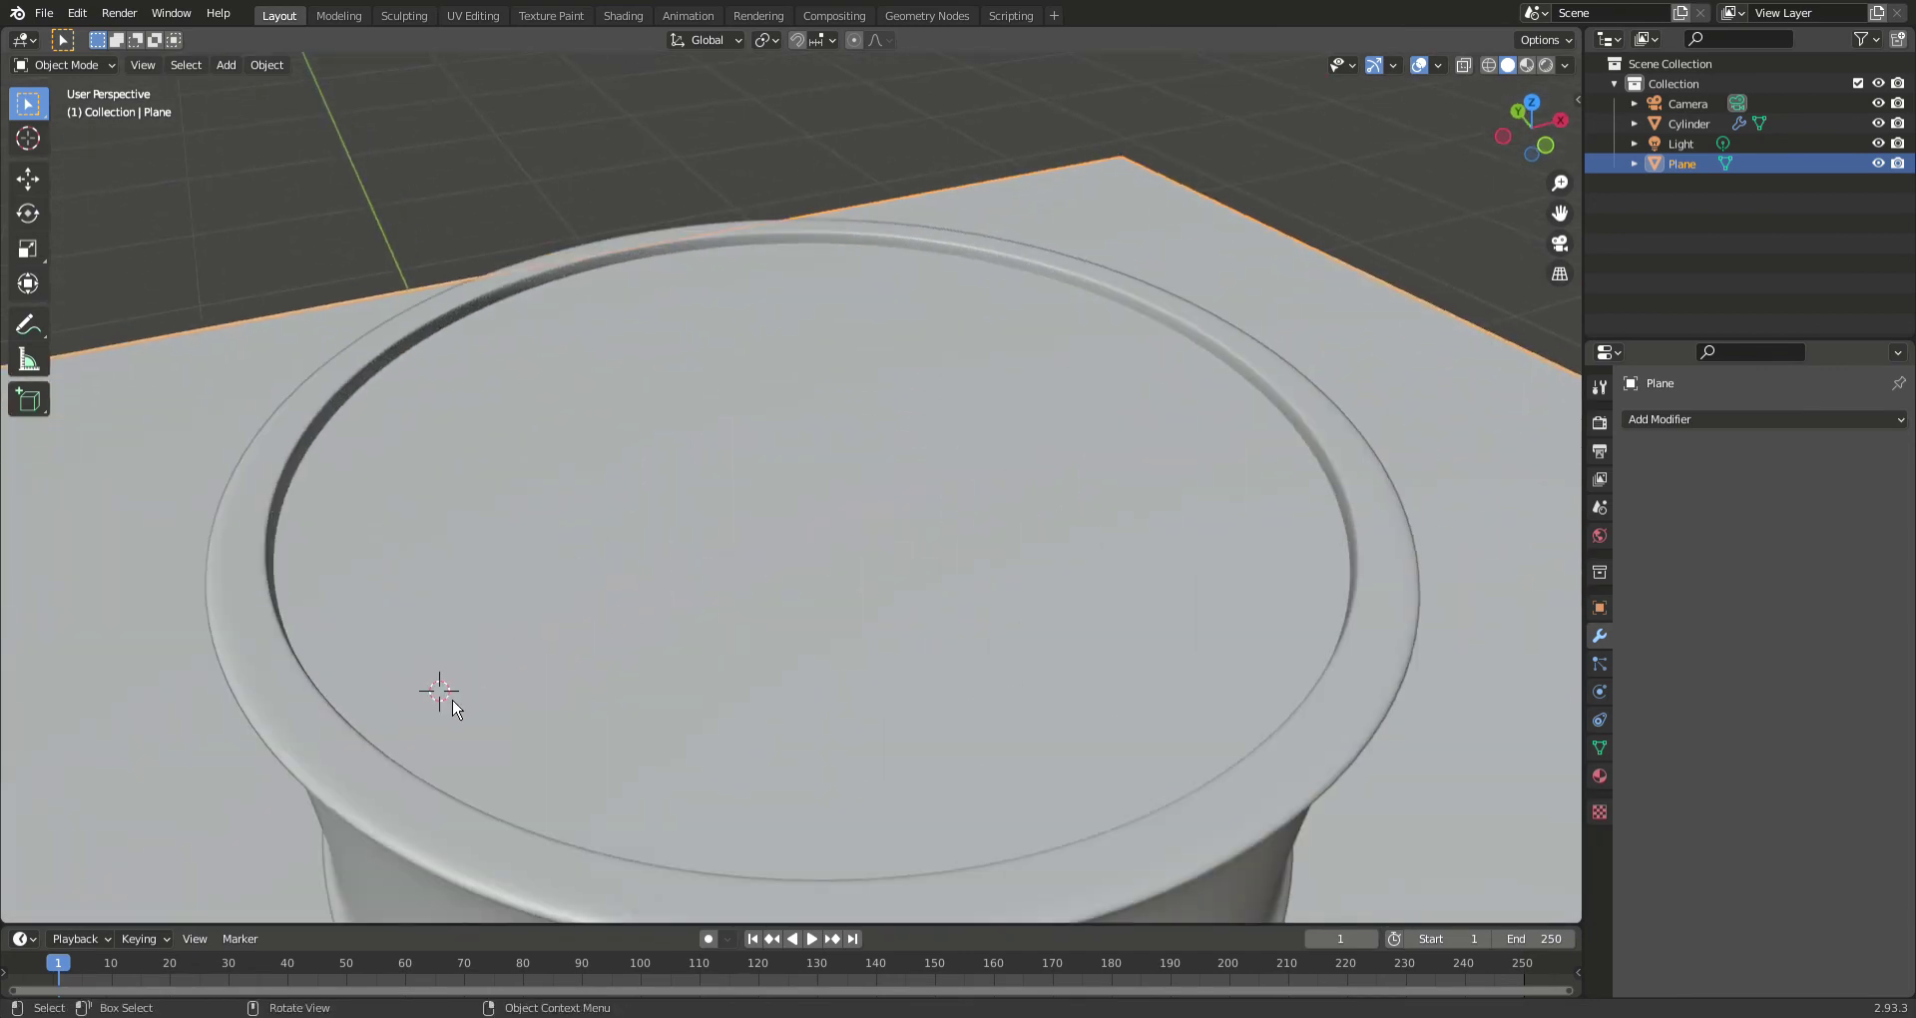
key(shift+a)
mouse_move(500, 611)
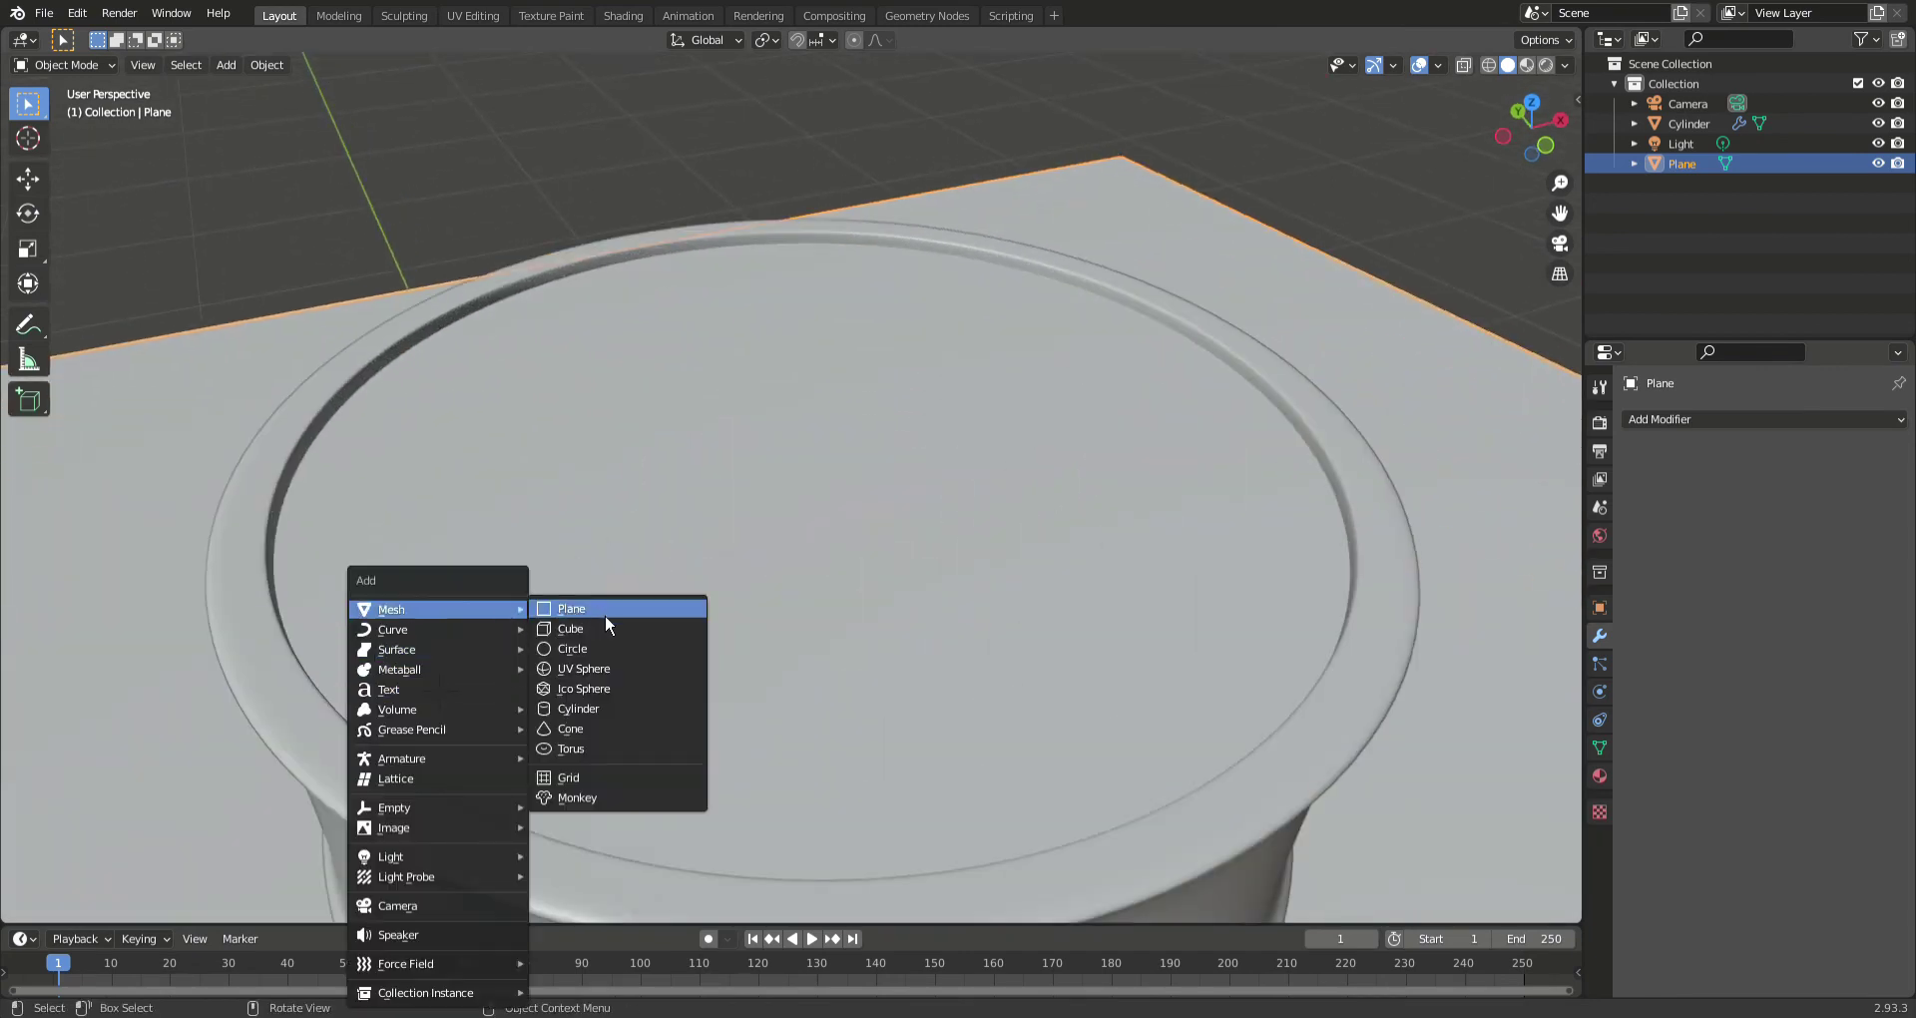
click(618, 709)
scroll(560, 604, down, 5)
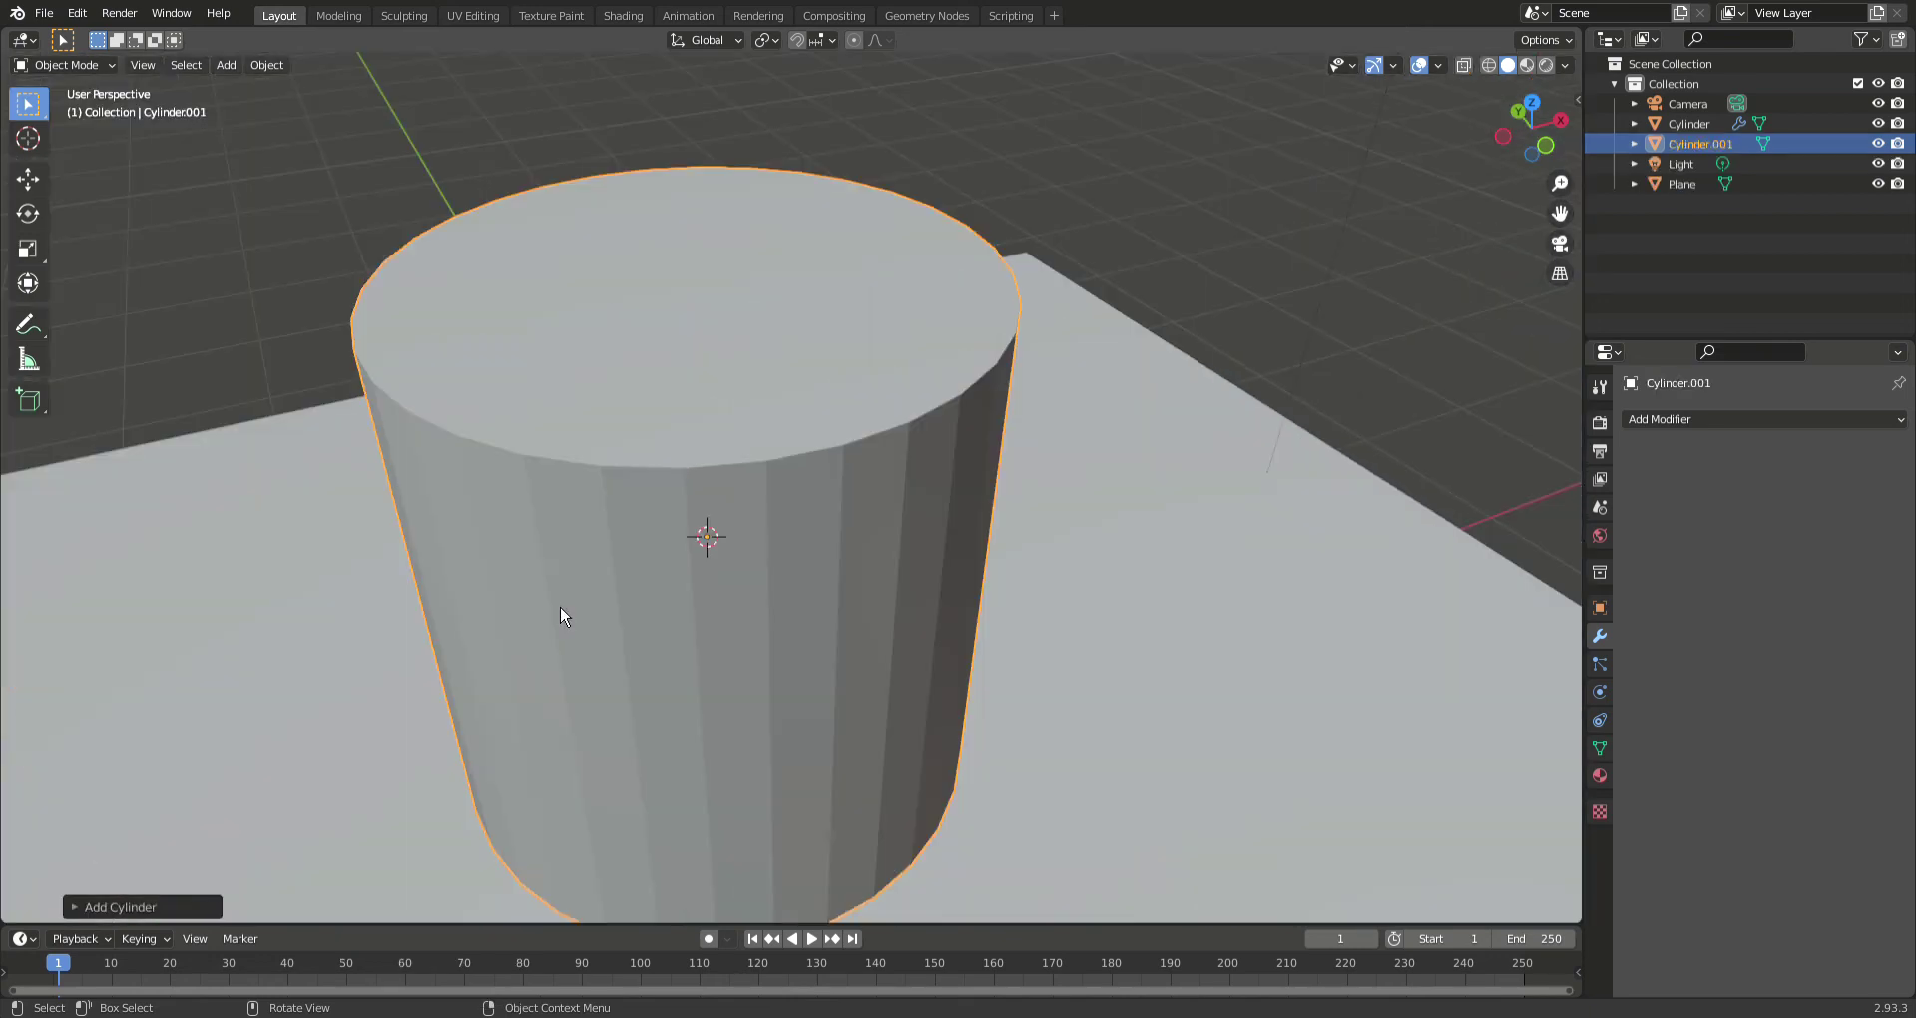
- Select the new cylinder and scale it down to a small cap that fits inside the lid's edge
click(77, 911)
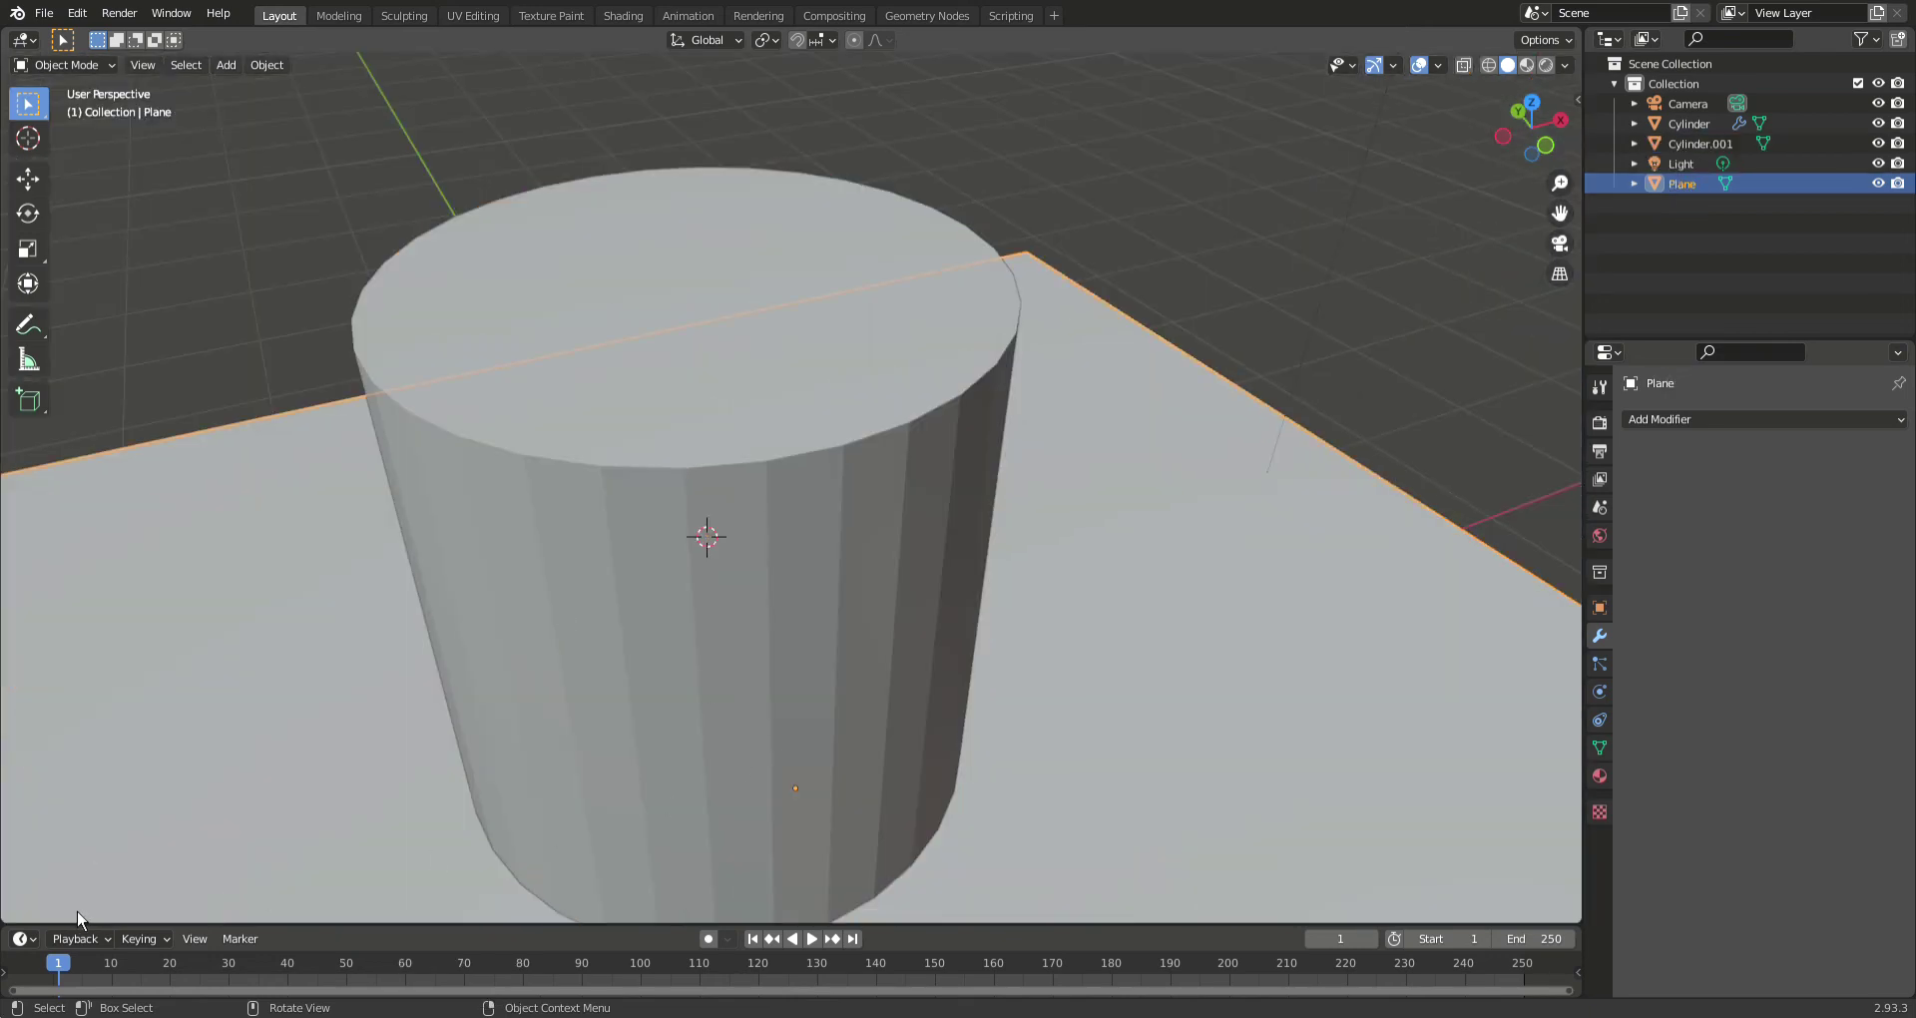
click(851, 599)
key(s)
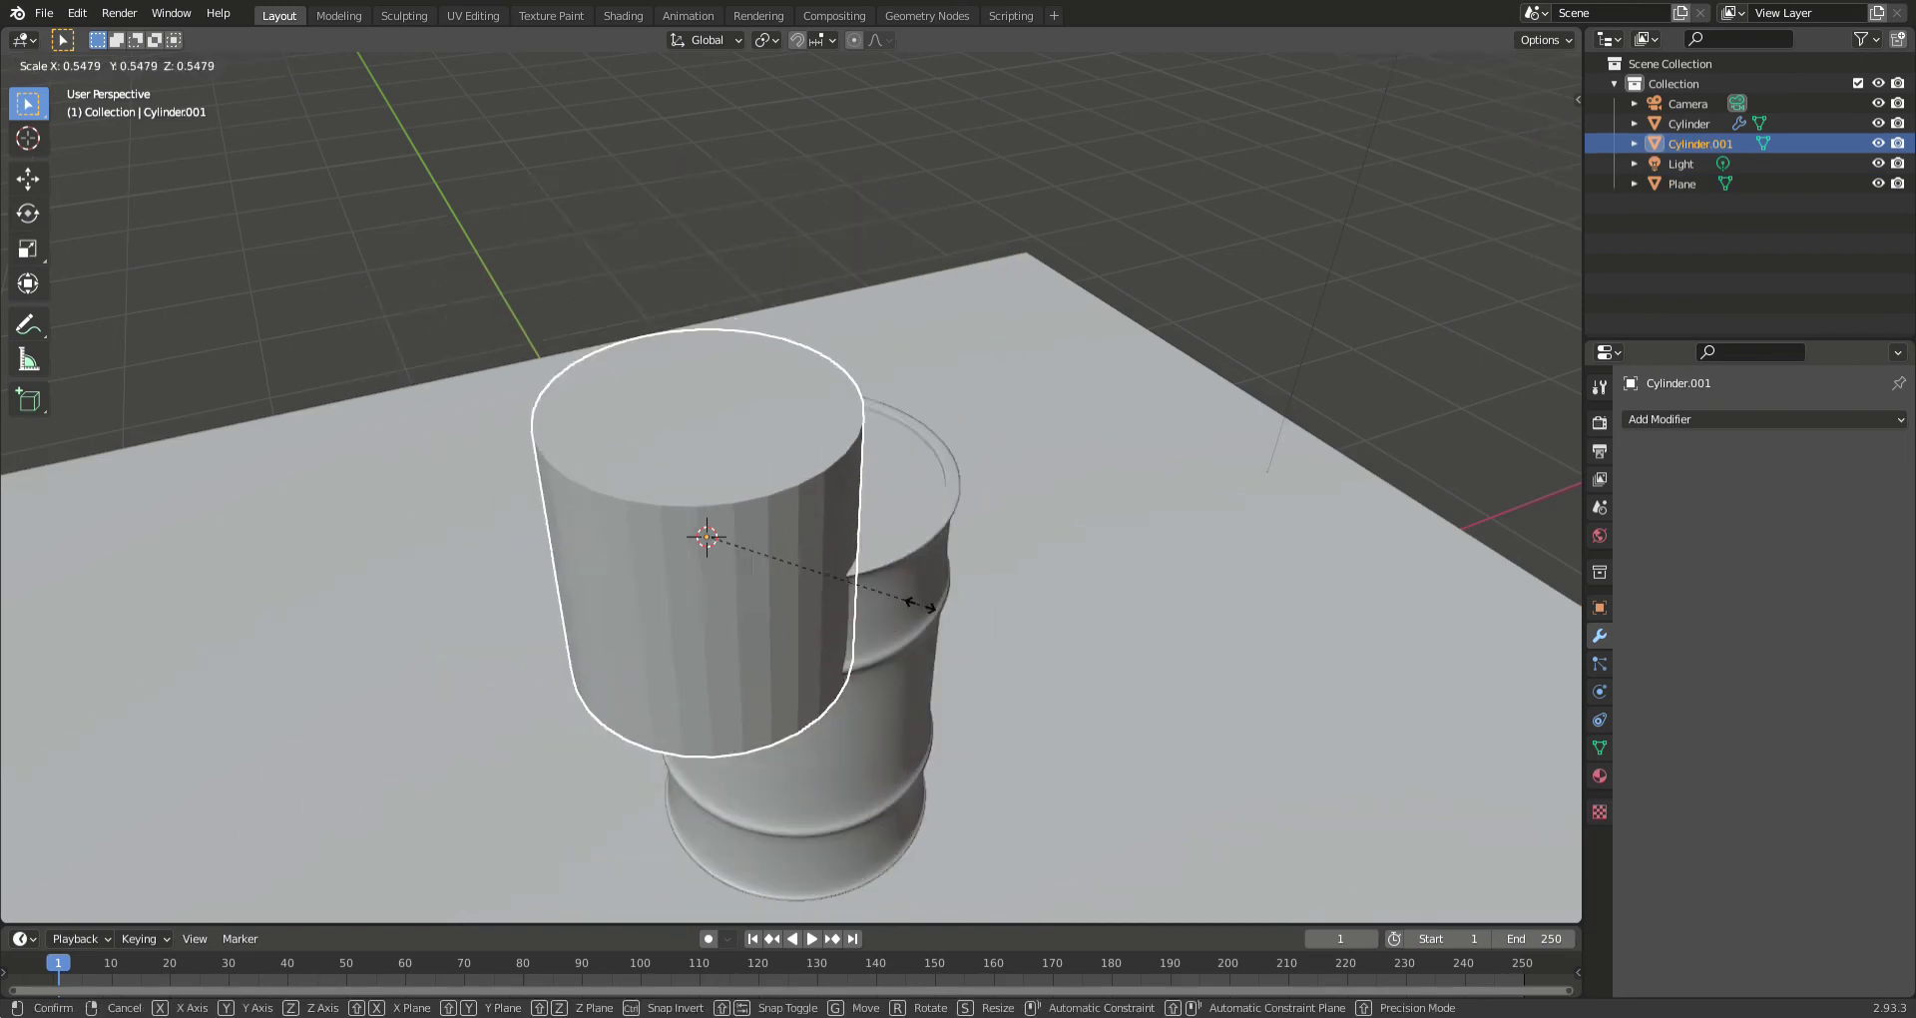
click(726, 544)
scroll(699, 564, up, 5)
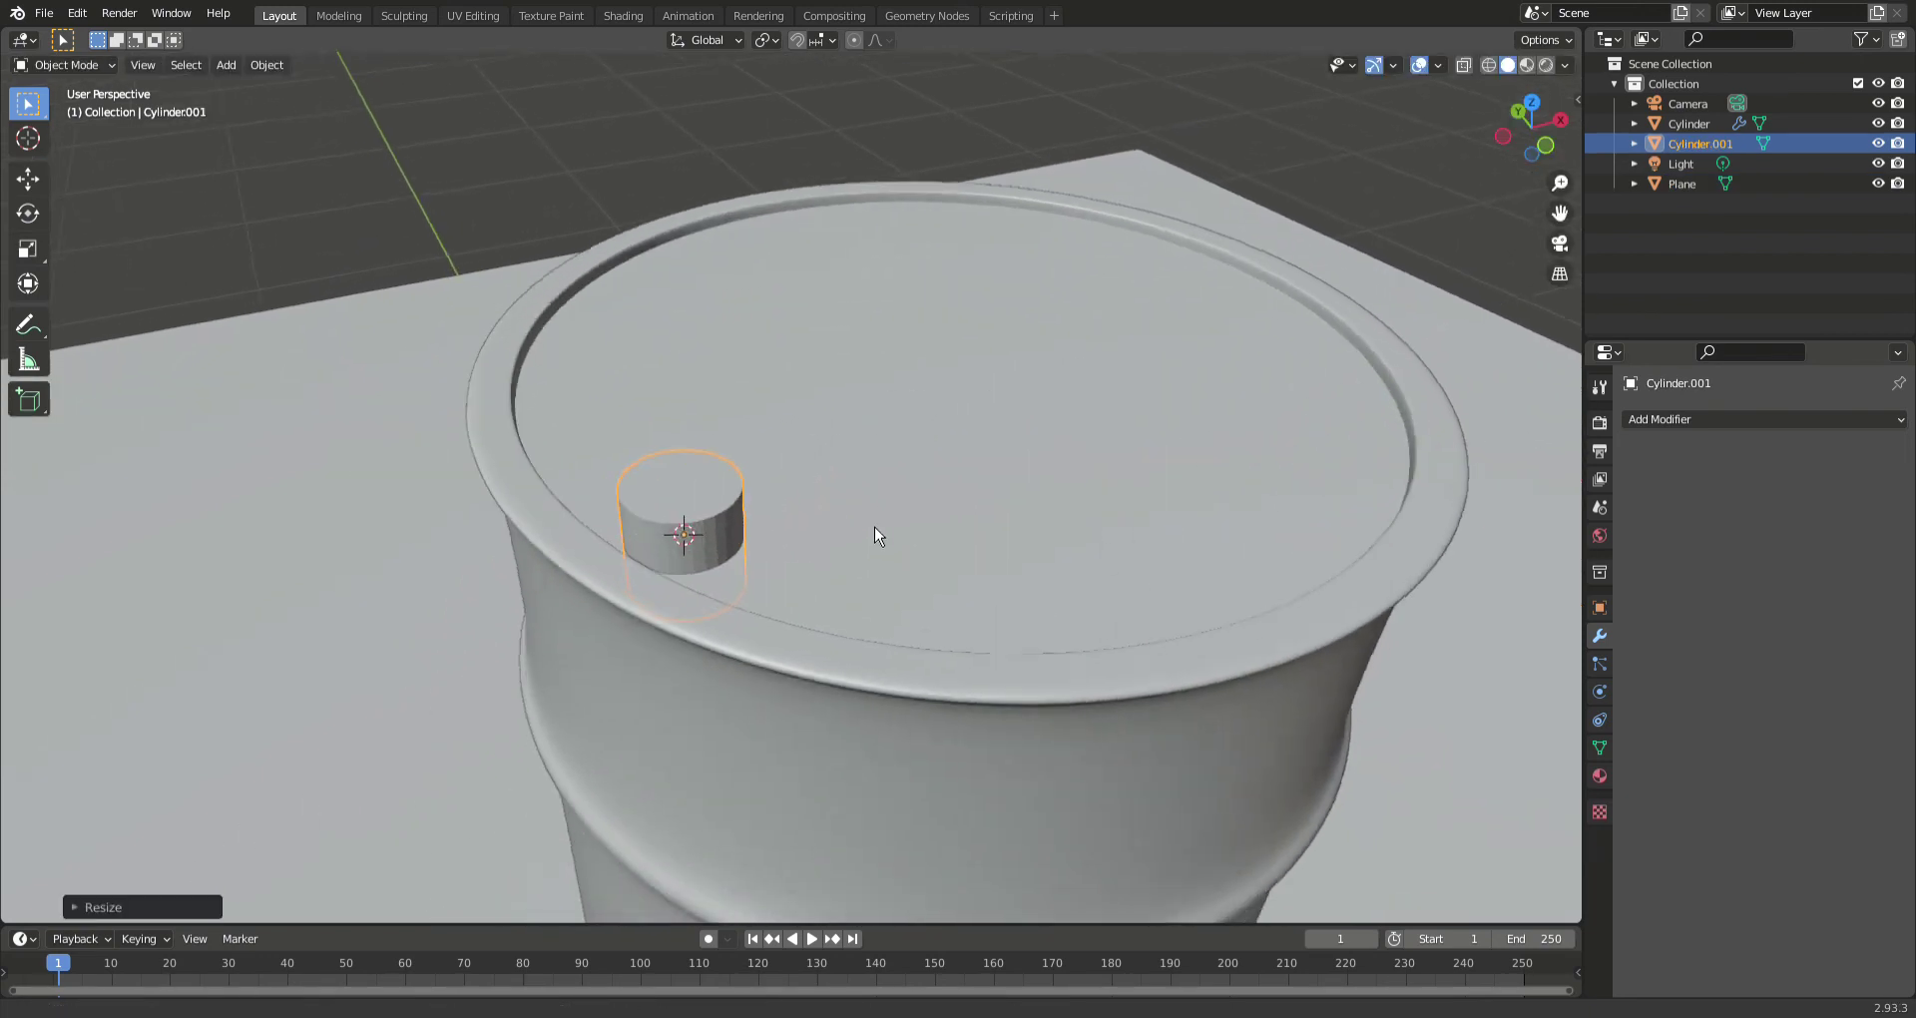
- Flatten the small cylinder along Z into a low disc on the lid
scroll(874, 527, up, 2)
key(s)
key(z)
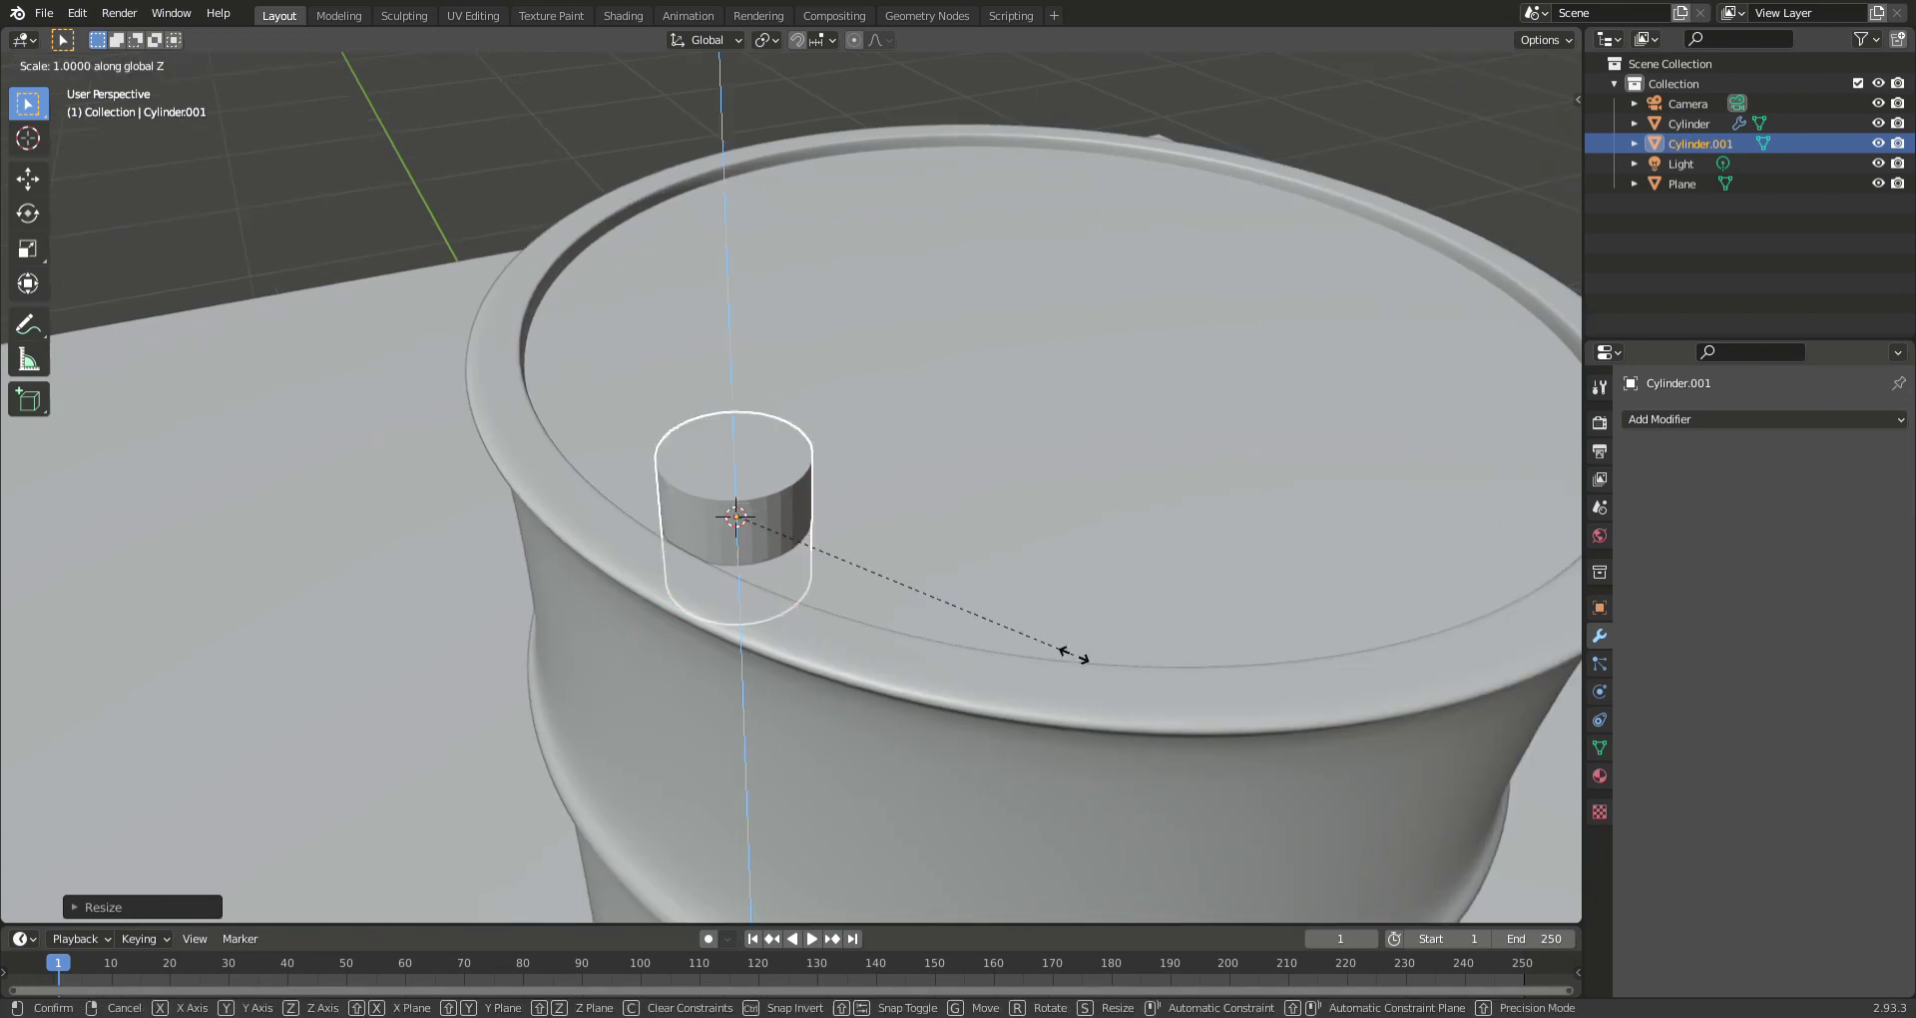
click(806, 552)
scroll(758, 568, up, 2)
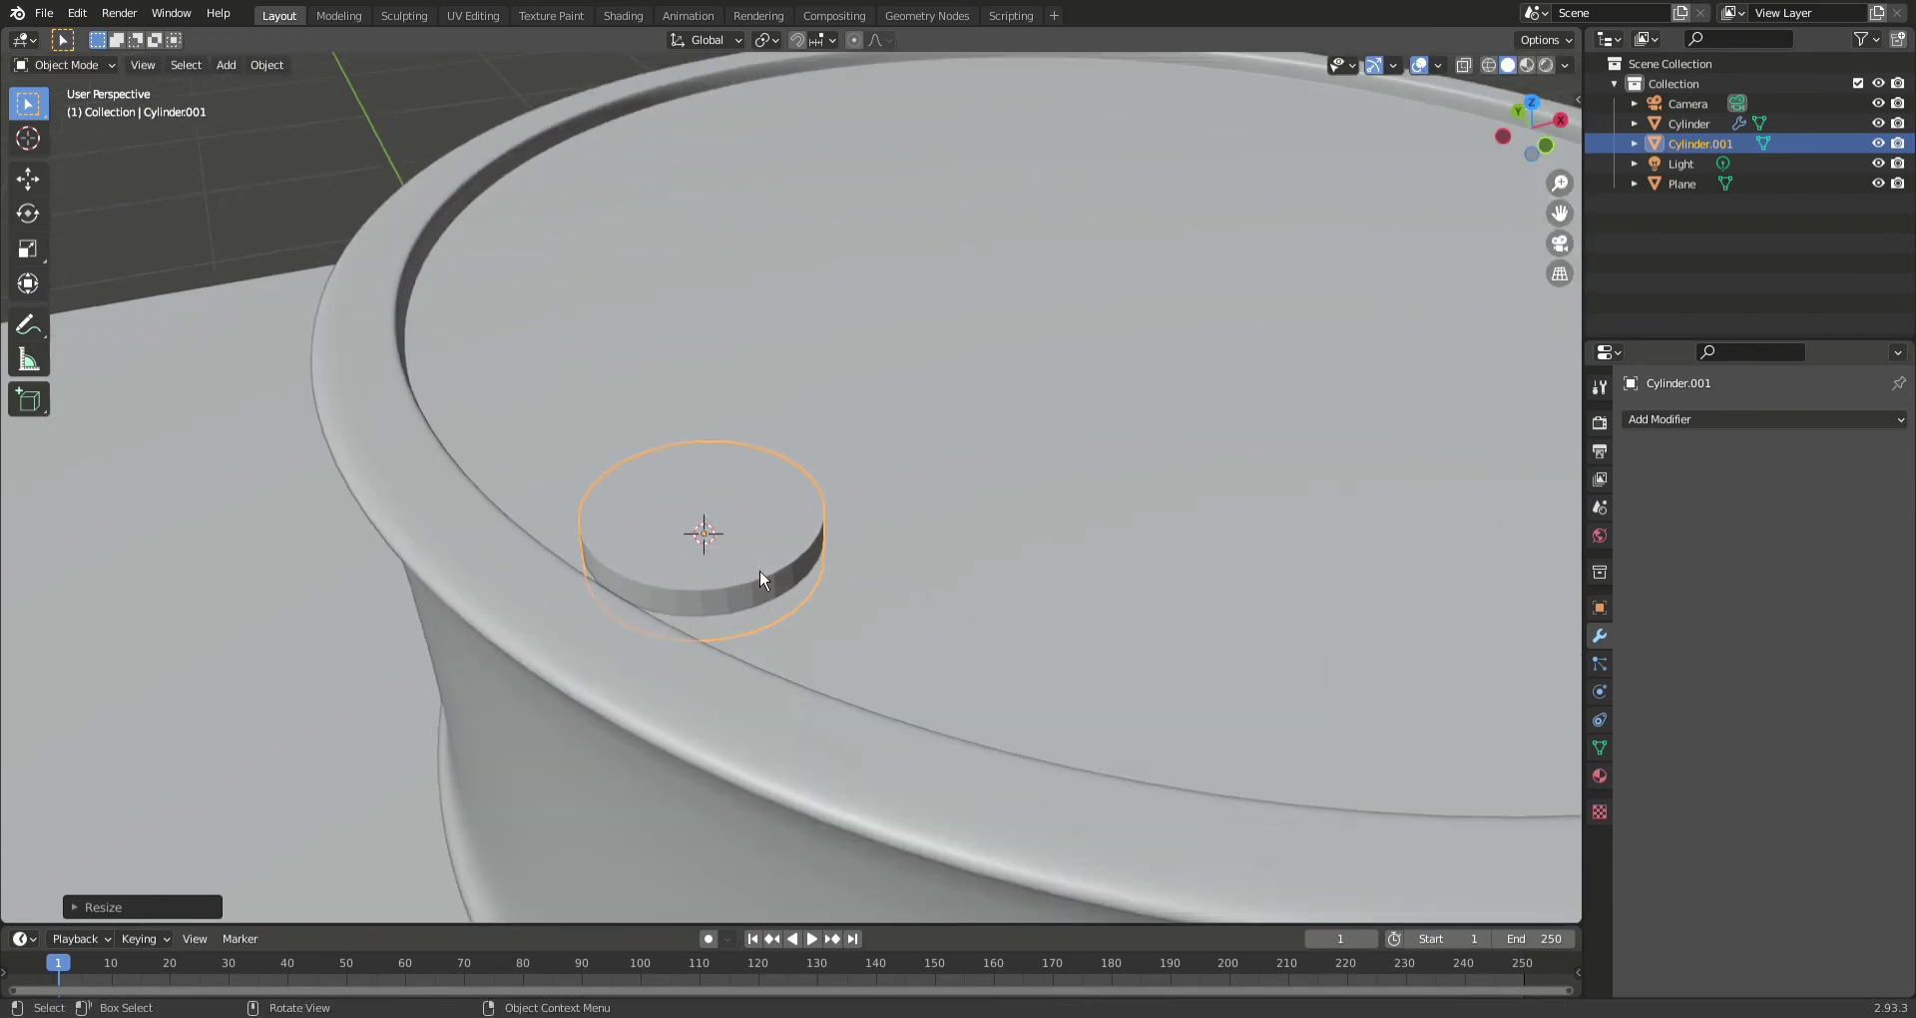
- Inset the disc's top face in Edit Mode and extrude the inner face upward about 0.013 m
key(Tab)
scroll(796, 587, up, 3)
key(alt+a)
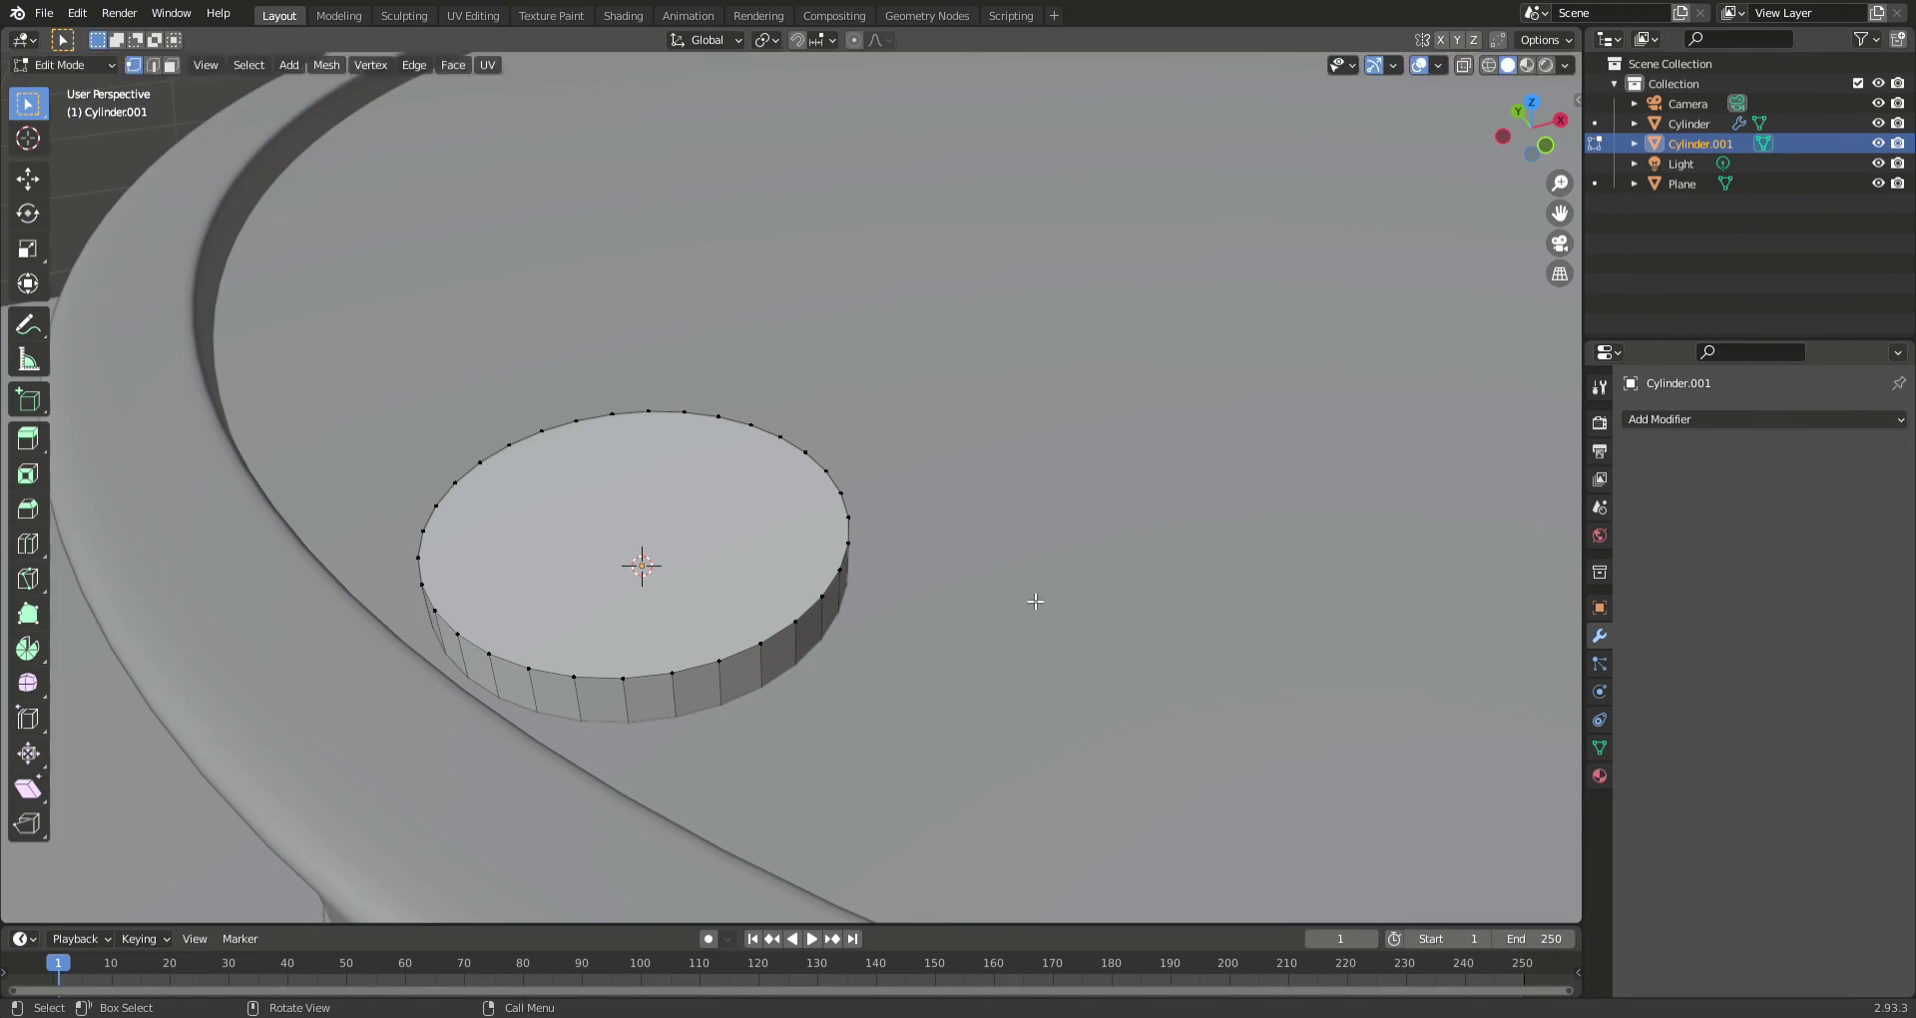
click(796, 571)
right_click(1081, 645)
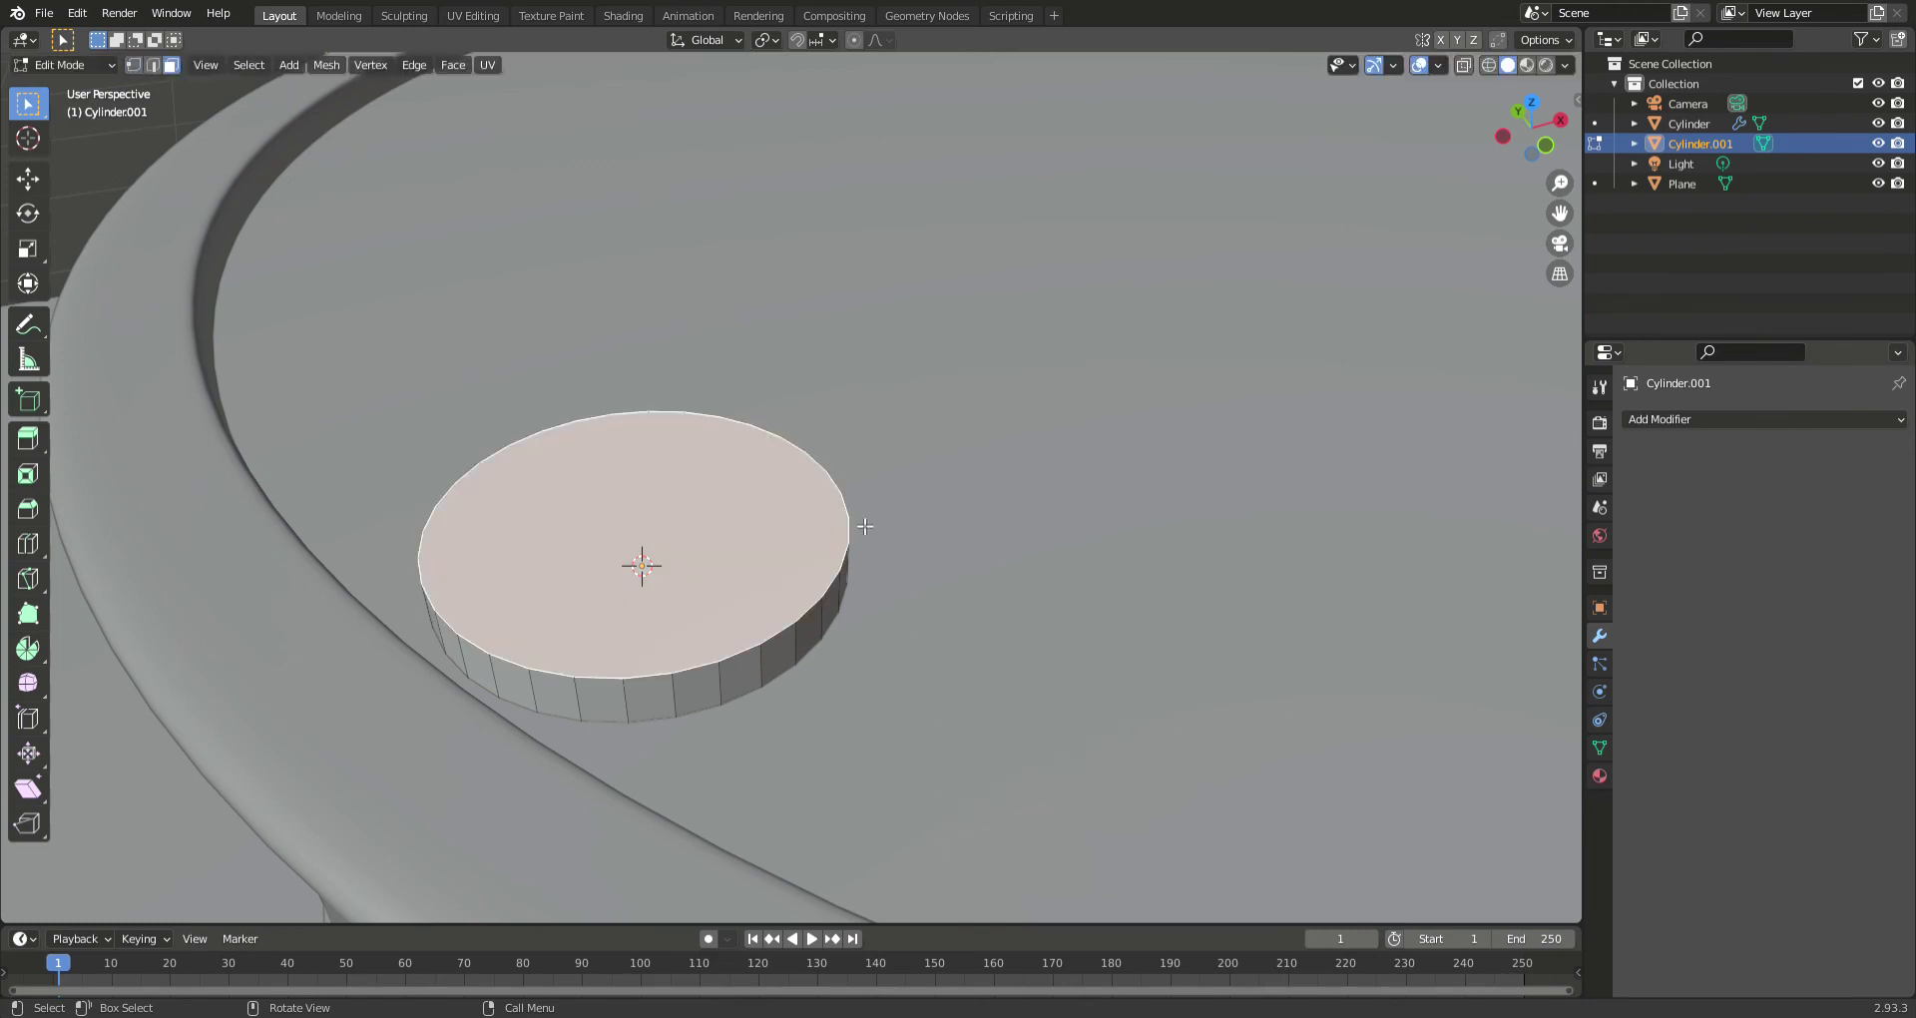
key(i)
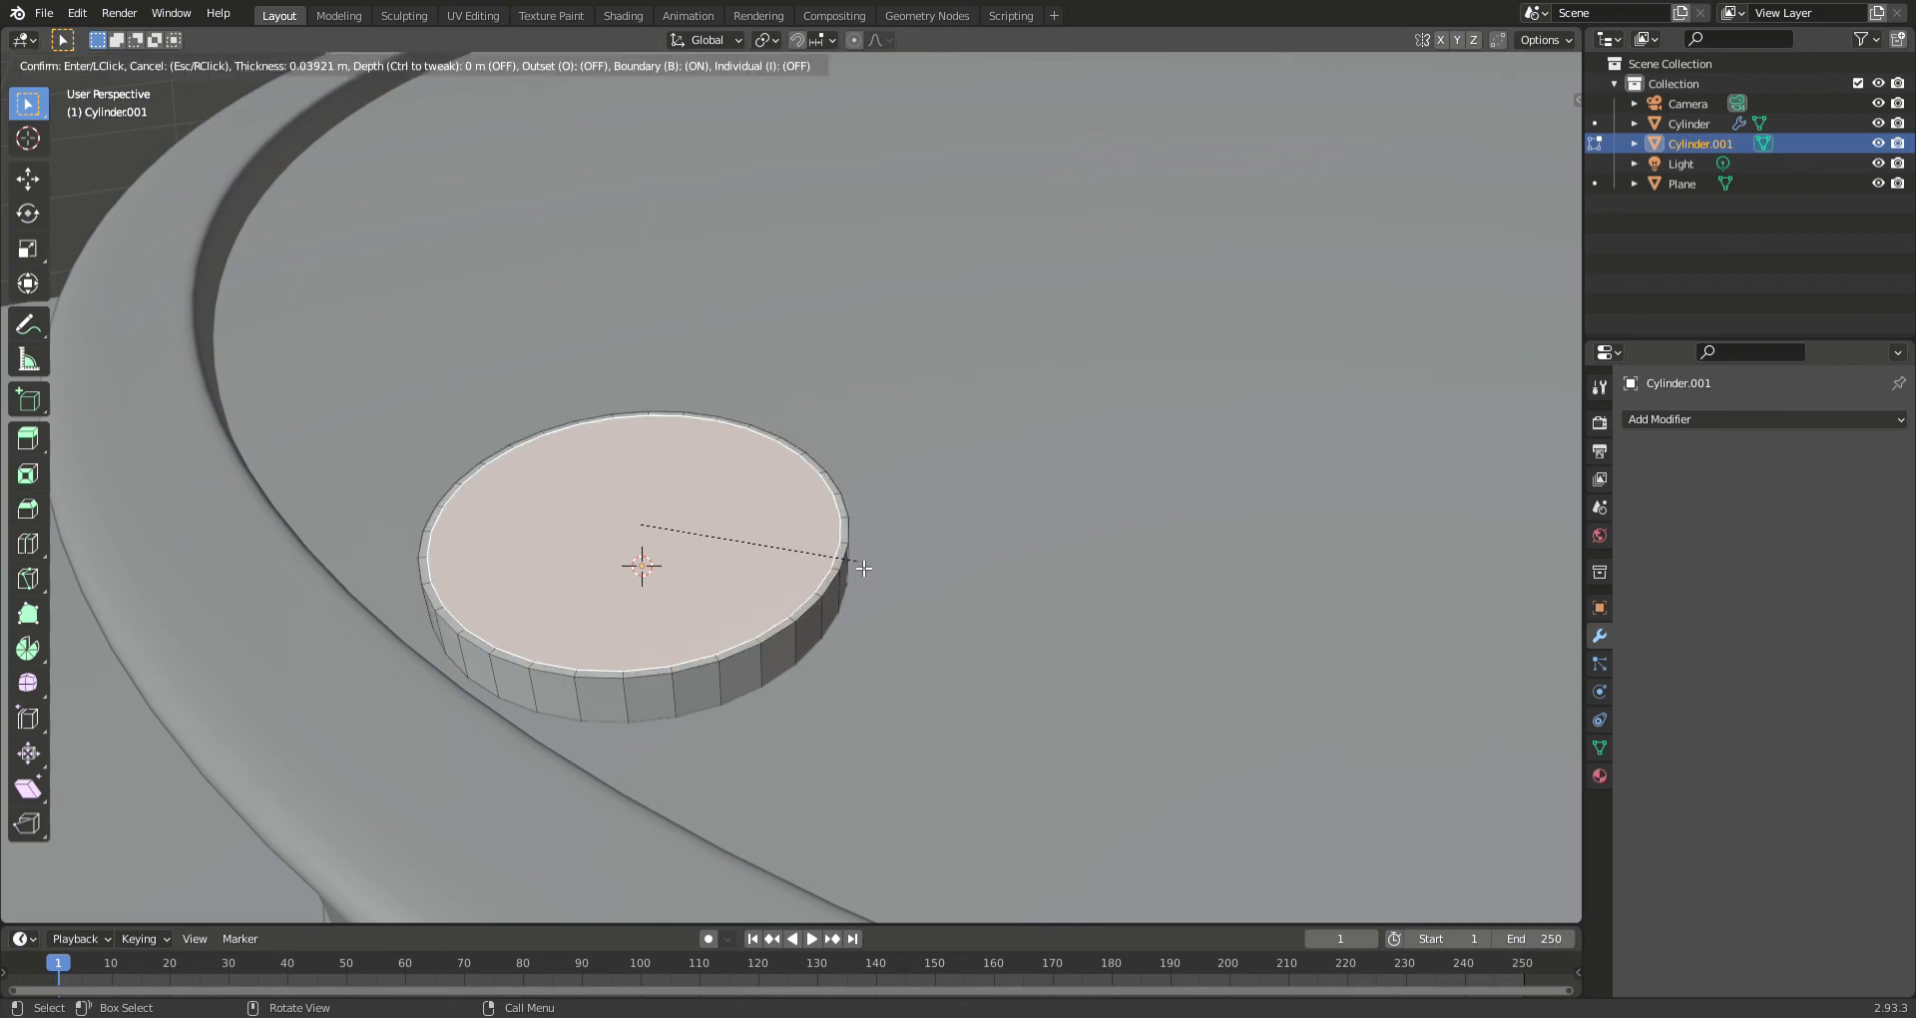
click(847, 563)
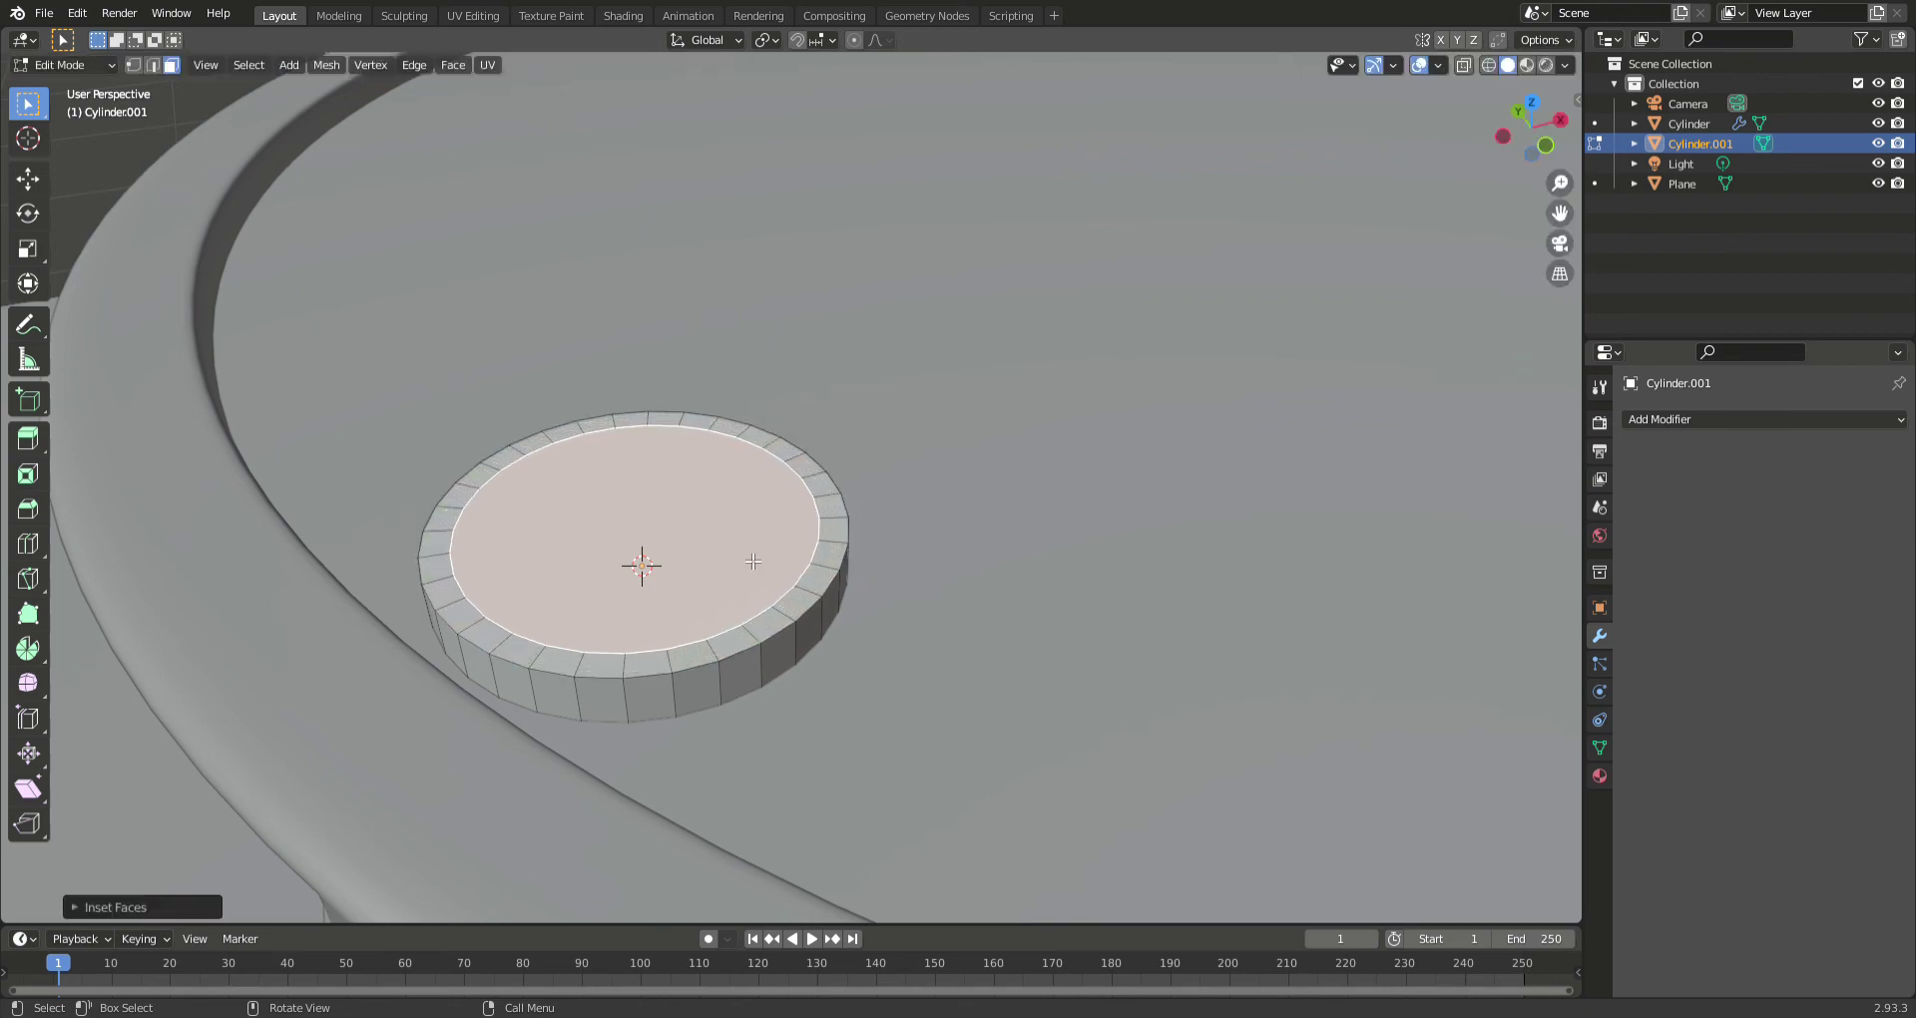
key(e)
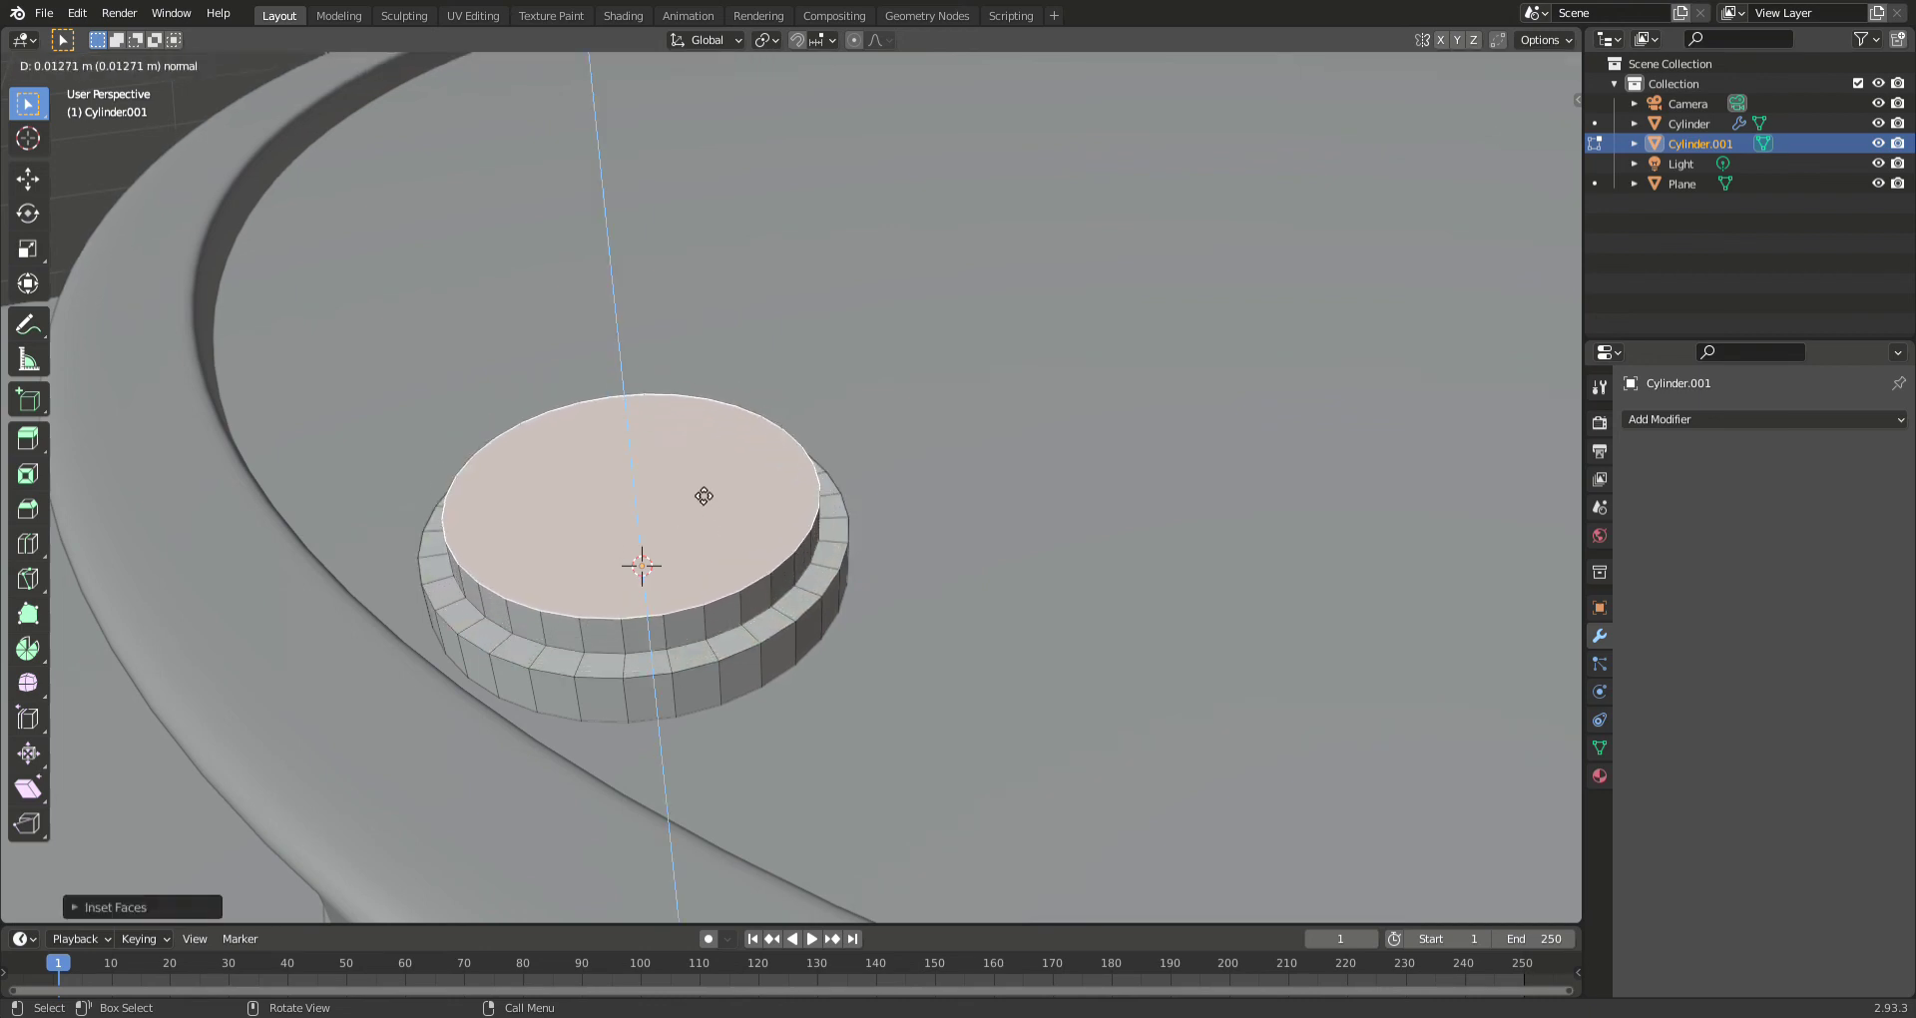
click(753, 526)
- Inset the raised top face by about 0.116 m, extrude it downward into a shallow recess, and return to Object Mode
key(i)
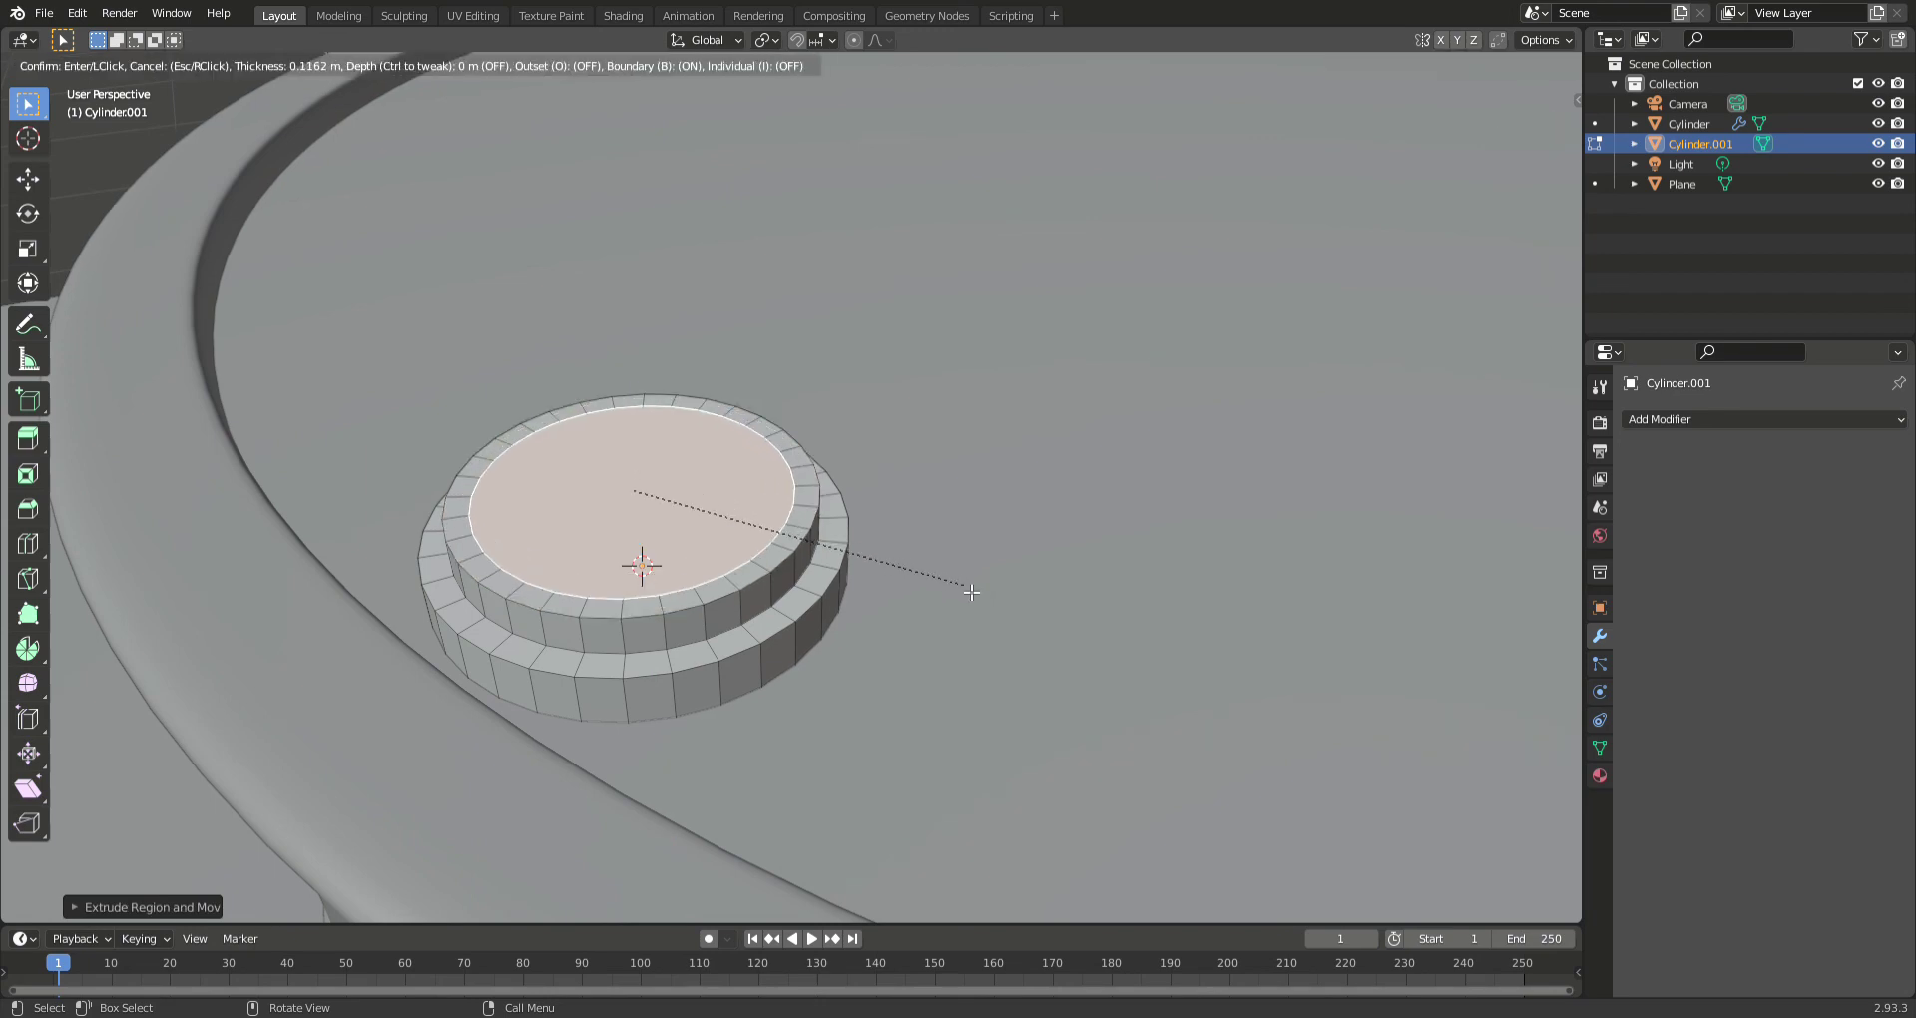
click(975, 590)
key(e)
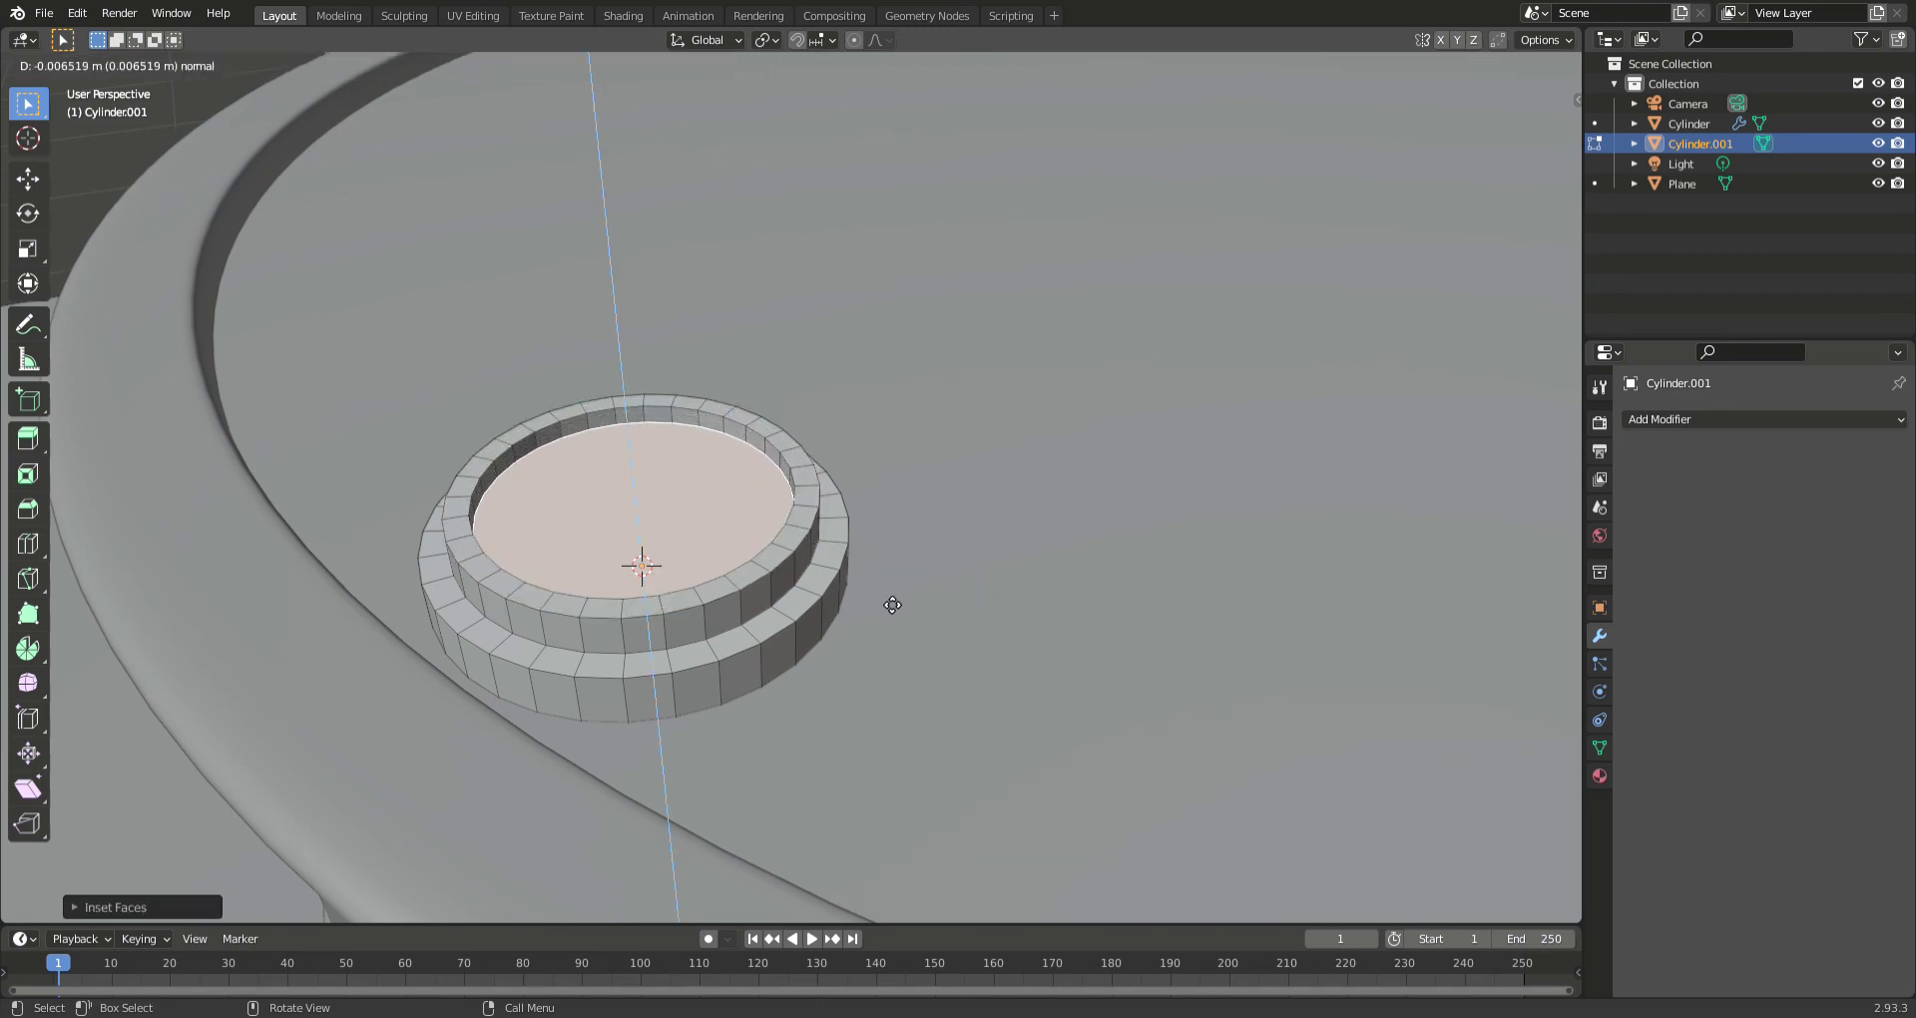
click(899, 612)
key(Tab)
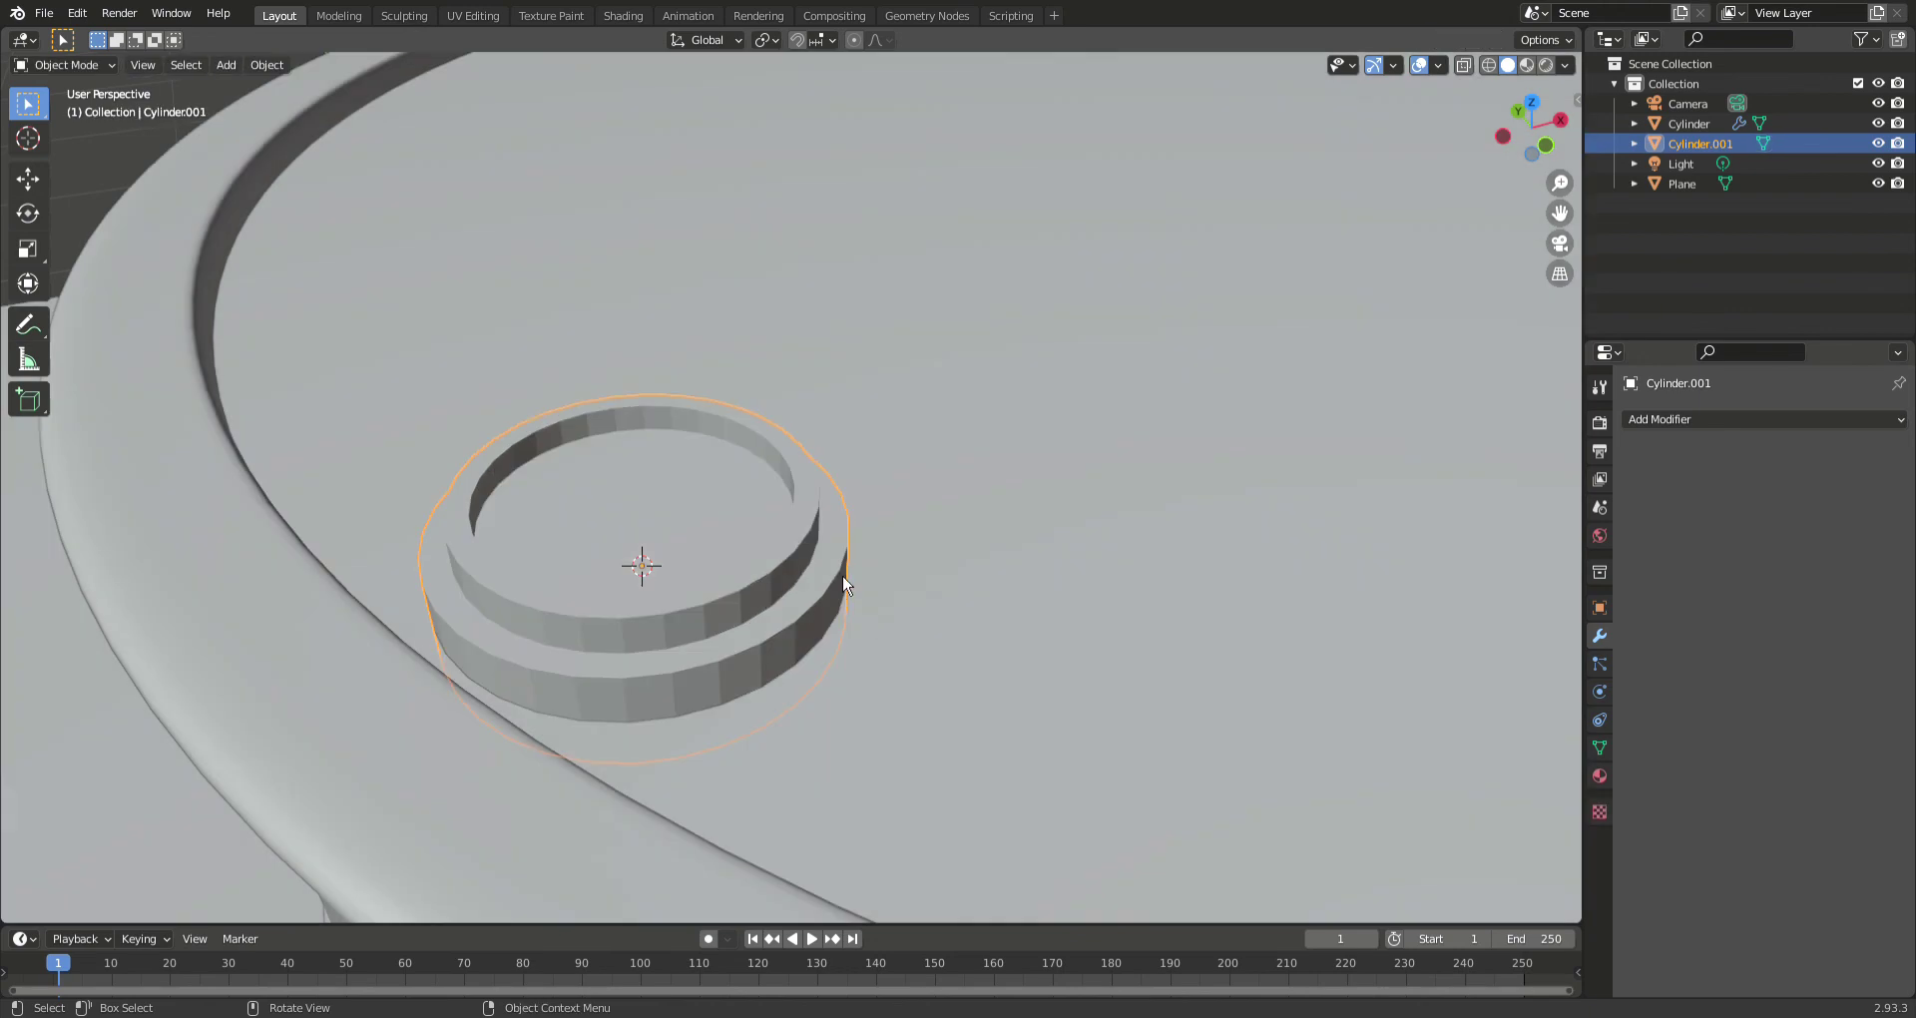
- Scale the stepped cap down uniformly to a little over three quarters of its size, then deselect it
click(748, 545)
scroll(746, 544, down, 3)
click(679, 491)
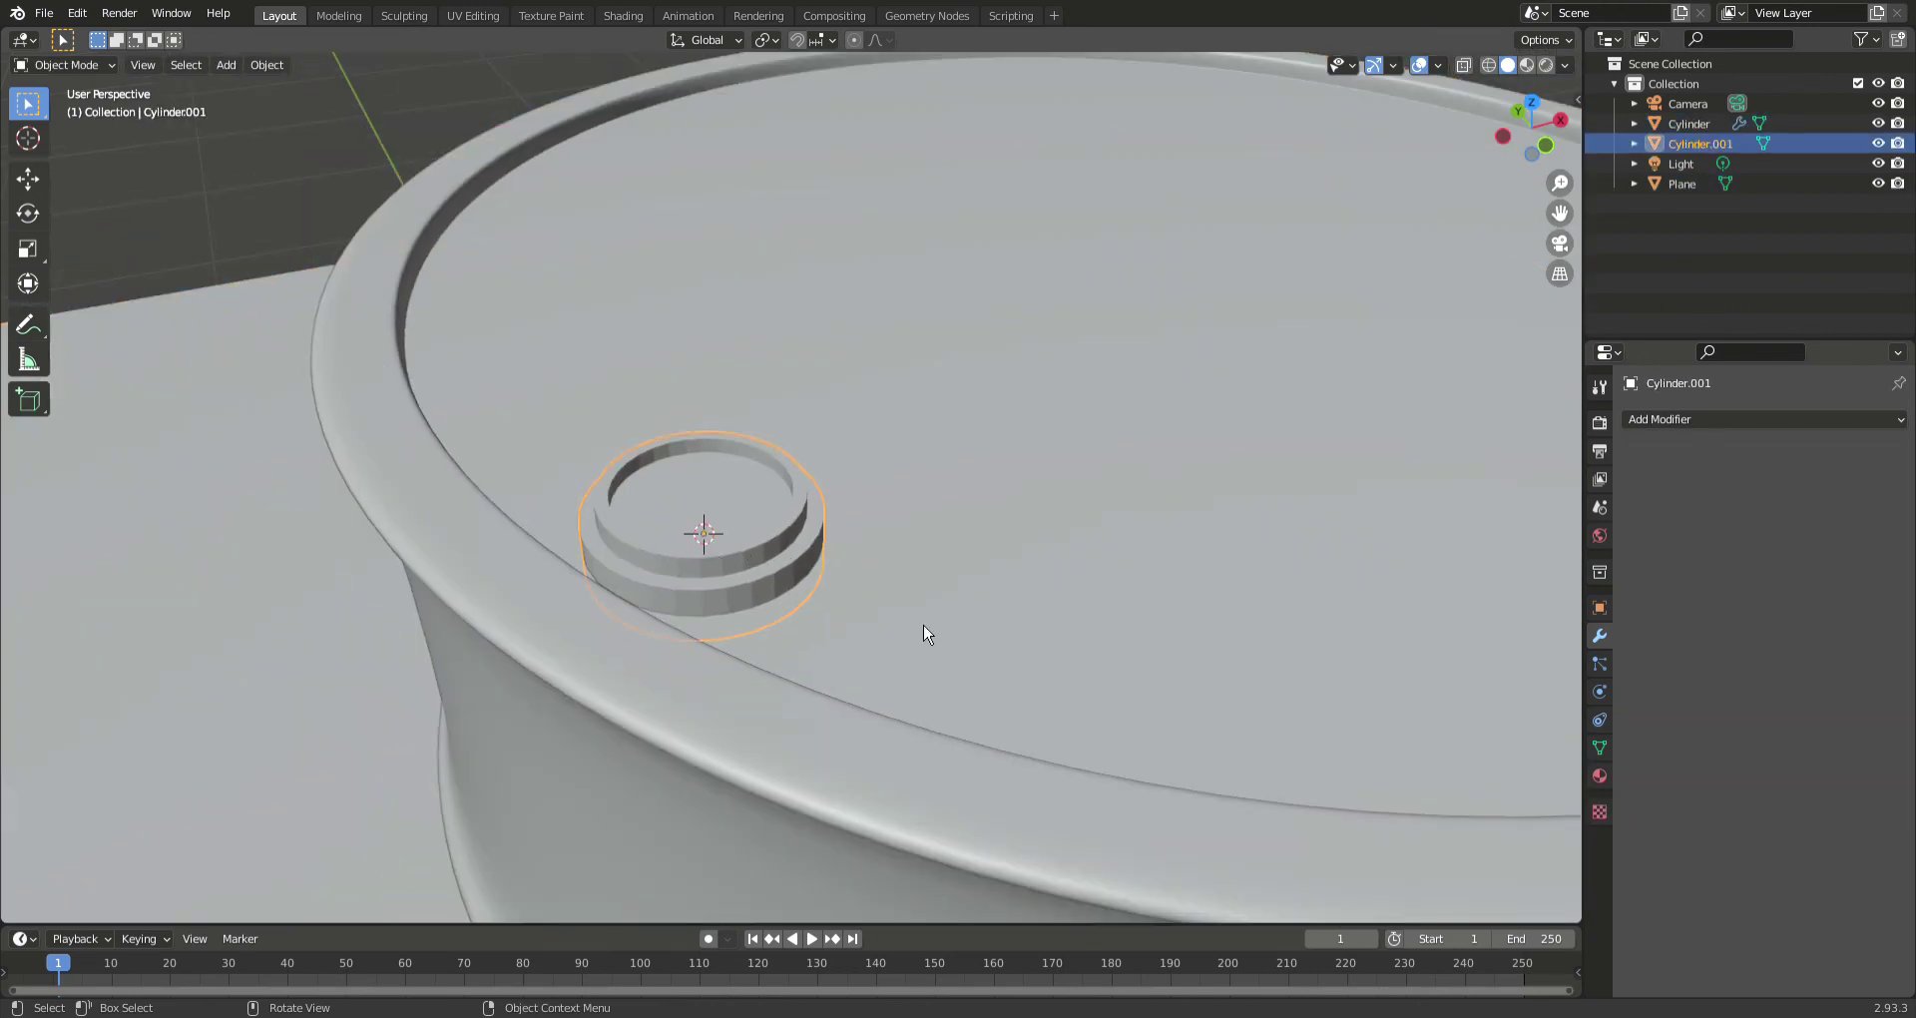
key(s)
click(942, 688)
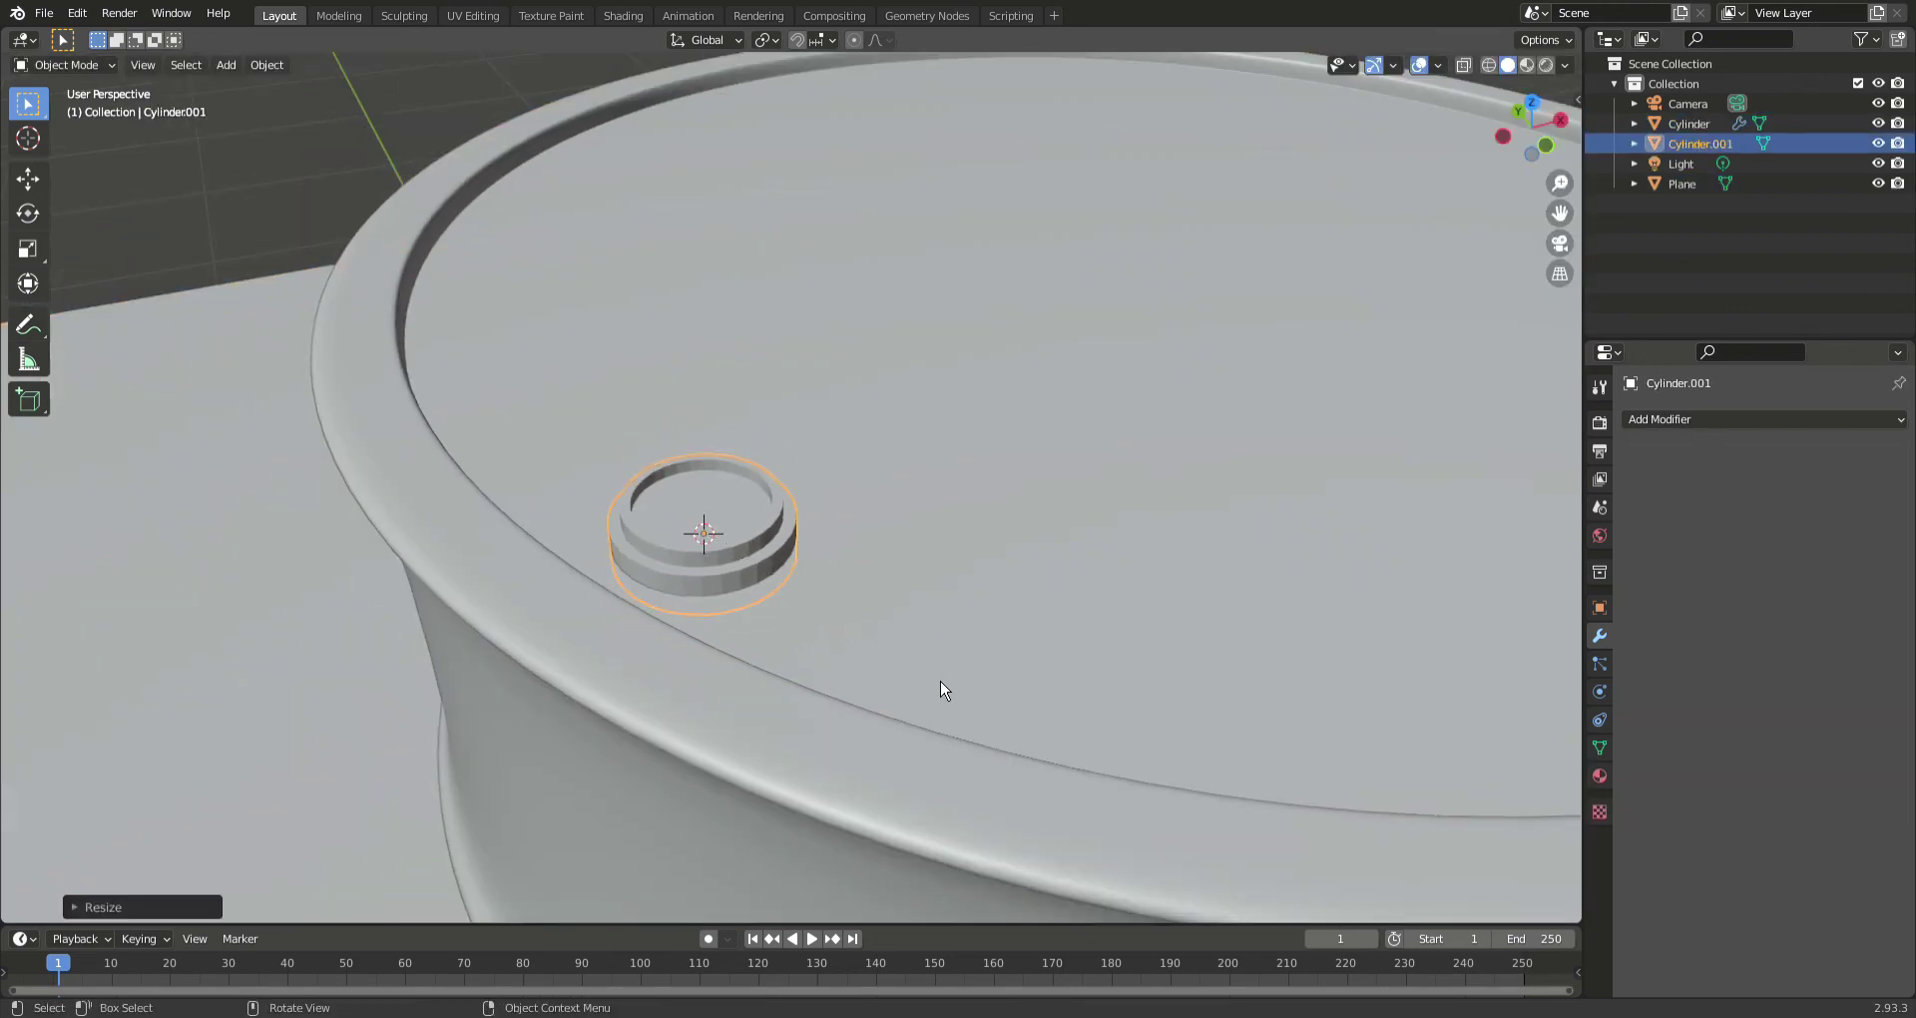
click(297, 230)
- Move the cap about 0.098 m across the lid, mainly along X, away from the rim, and deselect it
scroll(710, 477, down, 4)
middle_drag(710, 477, 746, 595)
scroll(883, 555, down, 4)
scroll(746, 589, up, 4)
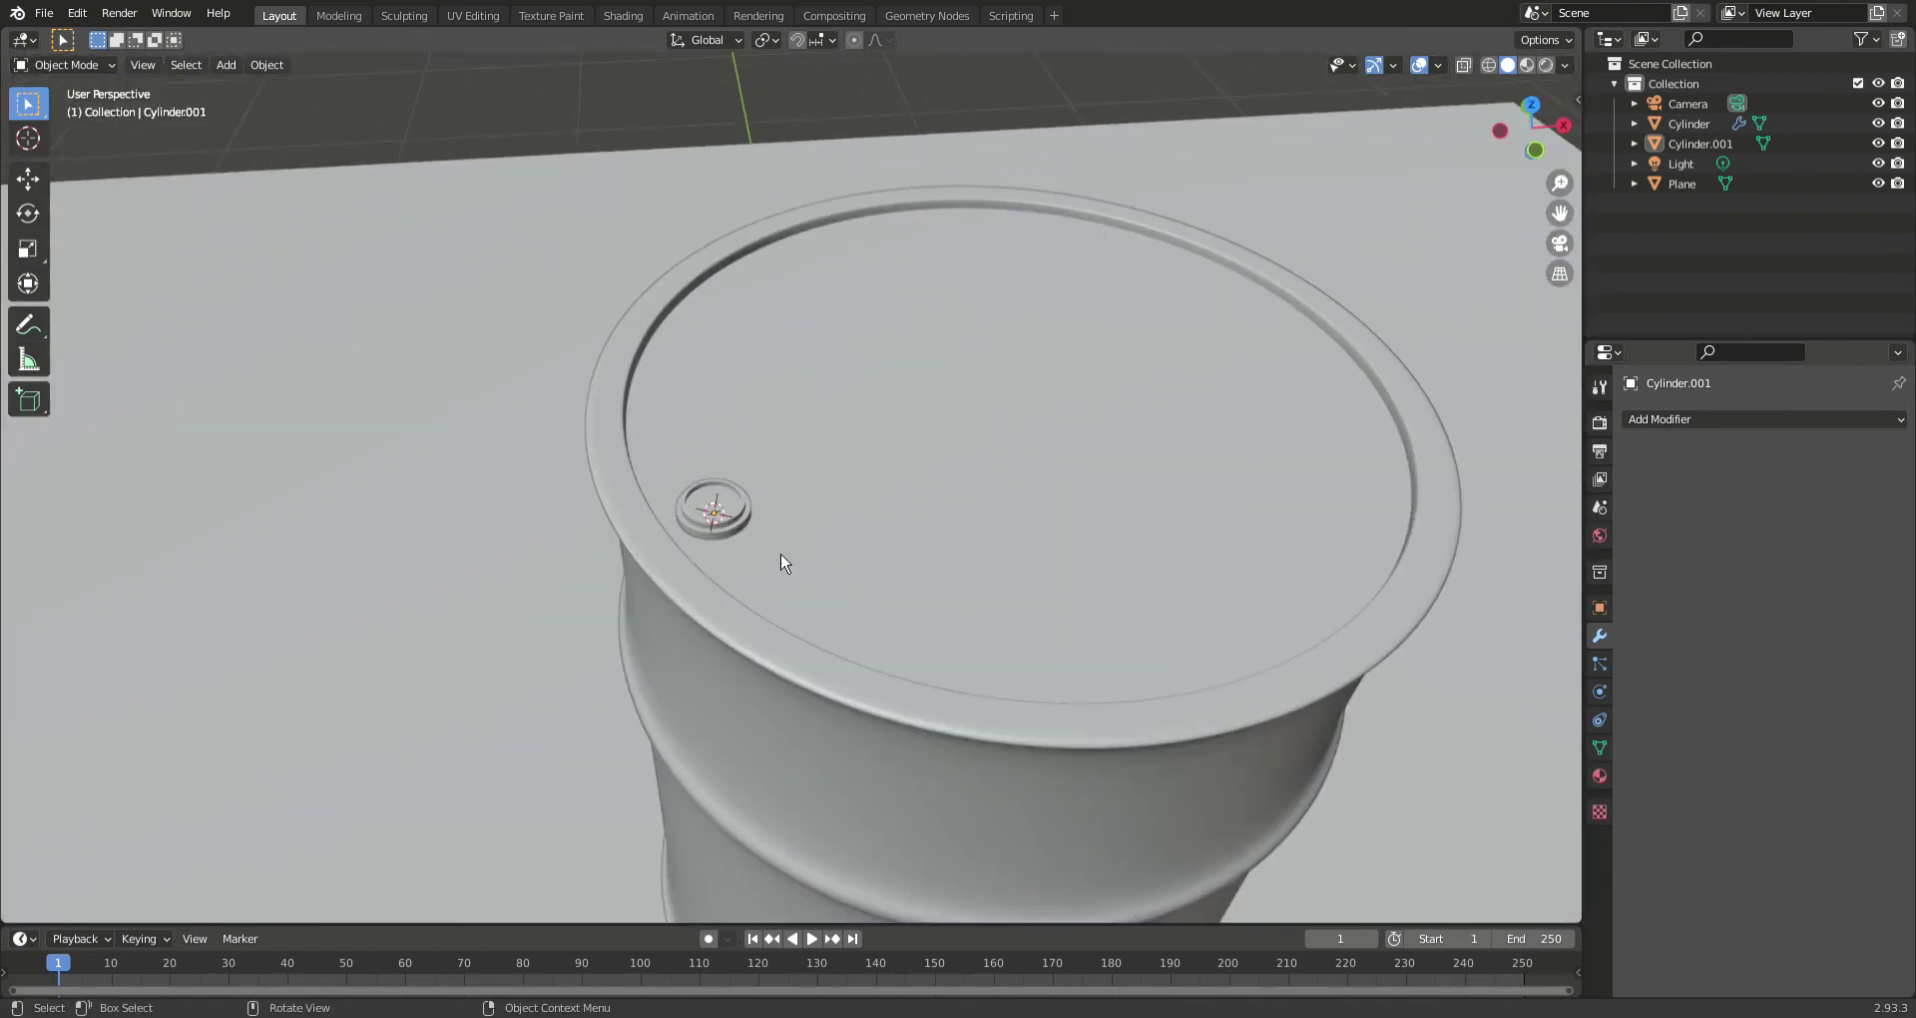
click(716, 513)
key(g)
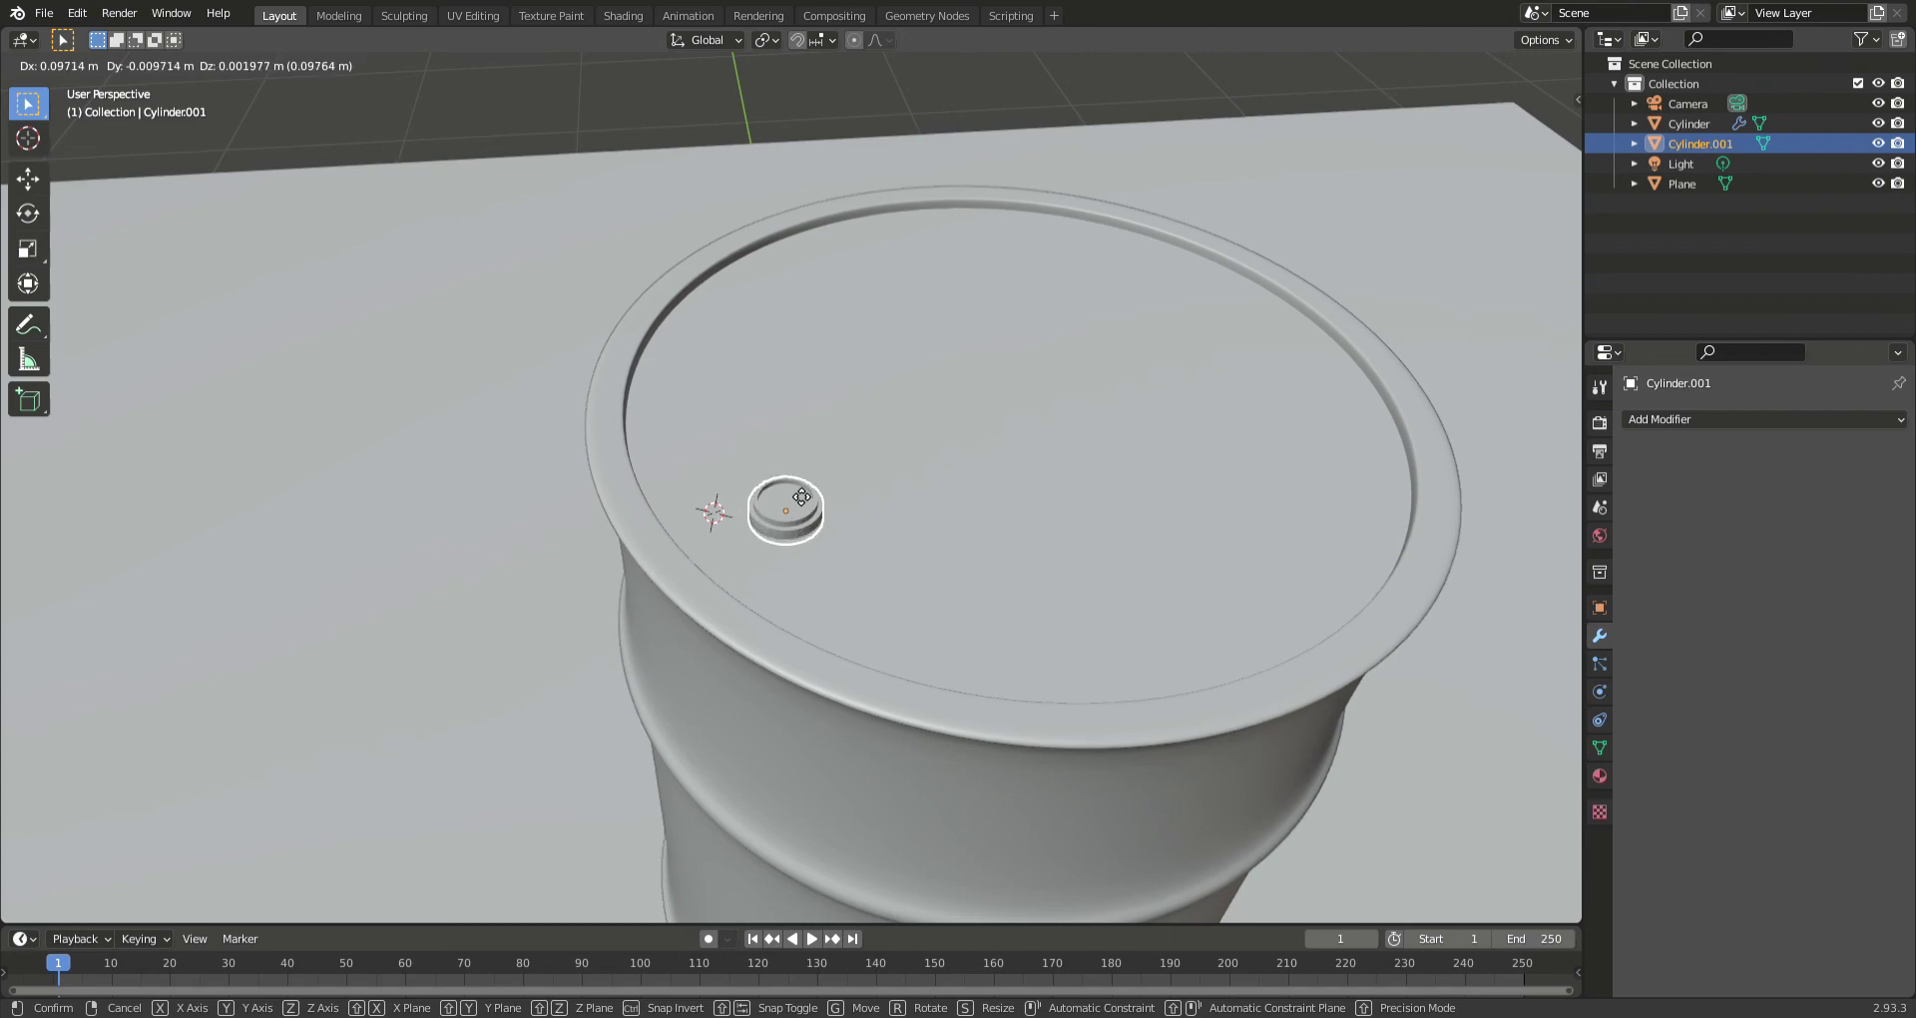
click(801, 496)
click(517, 135)
- Examine the barrel from several sides and distances, checking the cap on the lid, the rim, the ribs and the base on the ground plane
scroll(898, 324, down, 3)
middle_drag(963, 355, 810, 290)
scroll(832, 588, down, 3)
middle_drag(832, 596, 788, 606)
scroll(810, 652, down, 4)
scroll(788, 607, up, 4)
scroll(782, 675, down, 3)
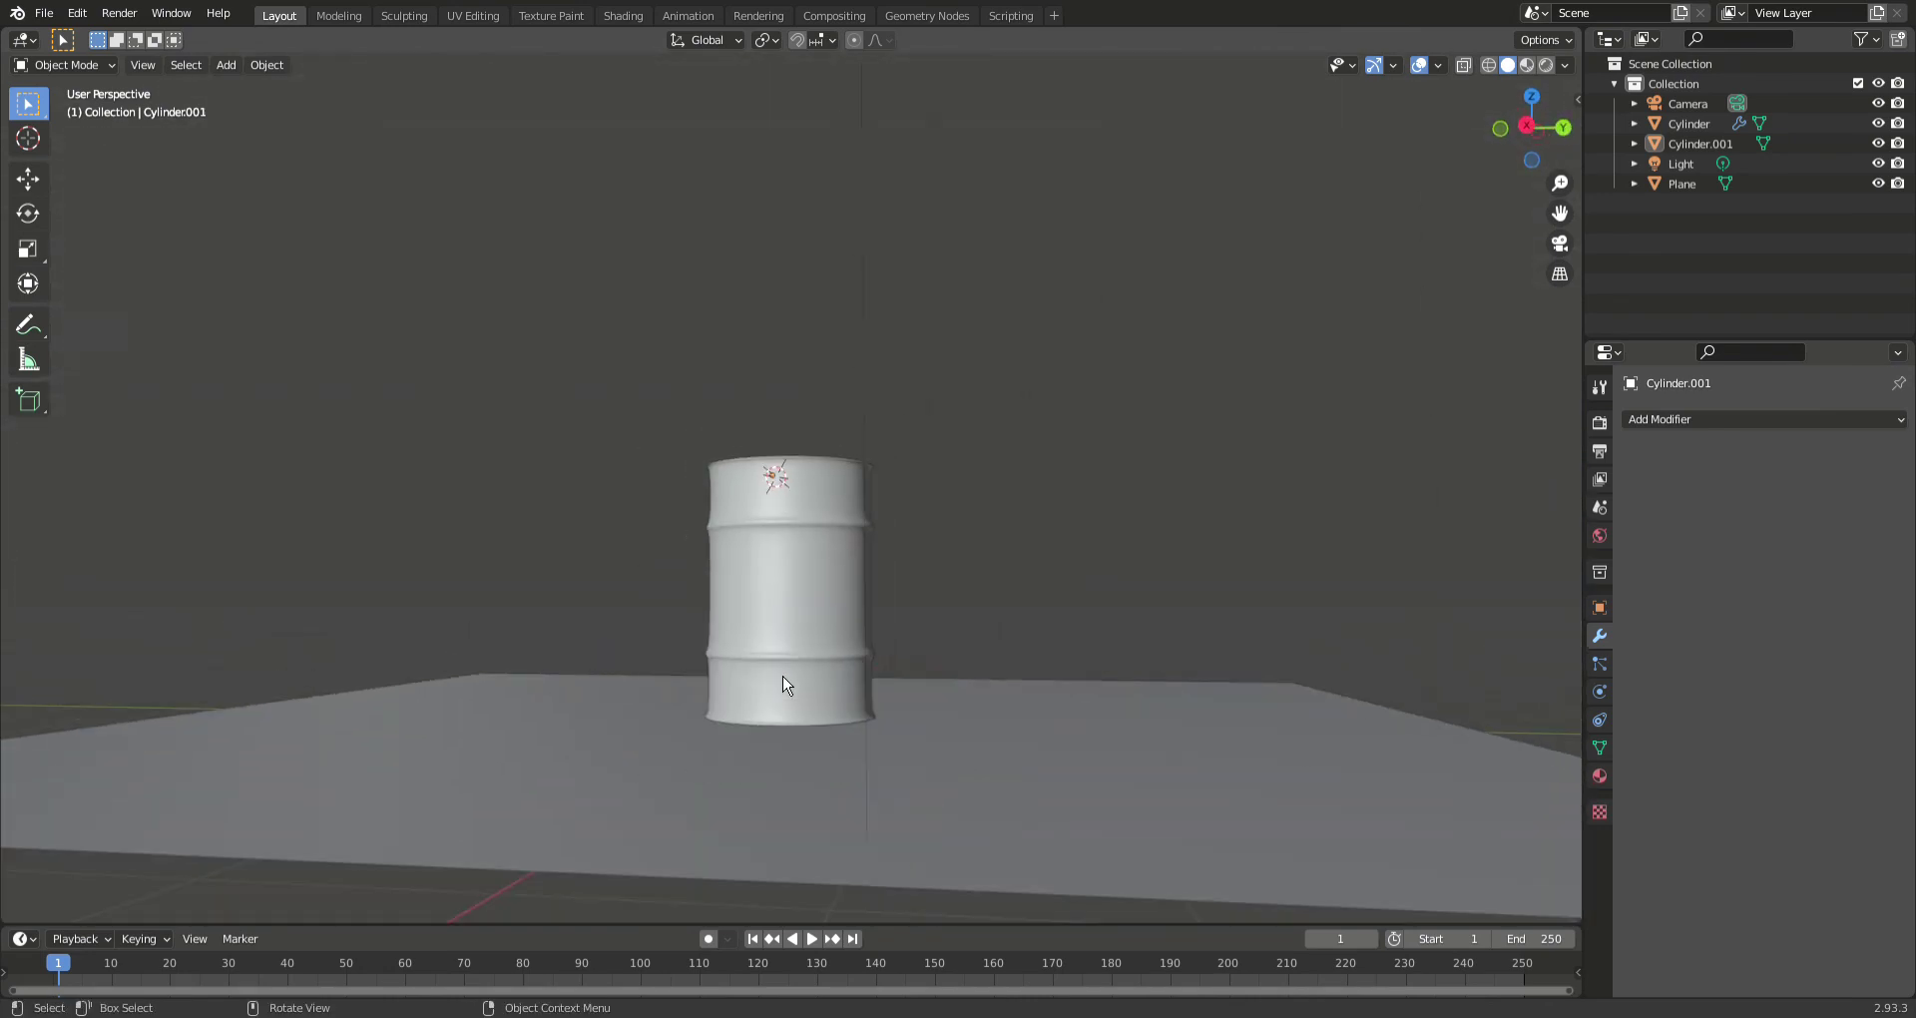
key(Tab)
key(Tab)
scroll(898, 549, down, 3)
middle_drag(948, 536, 718, 692)
scroll(766, 619, up, 6)
scroll(660, 651, down, 3)
scroll(850, 680, up, 11)
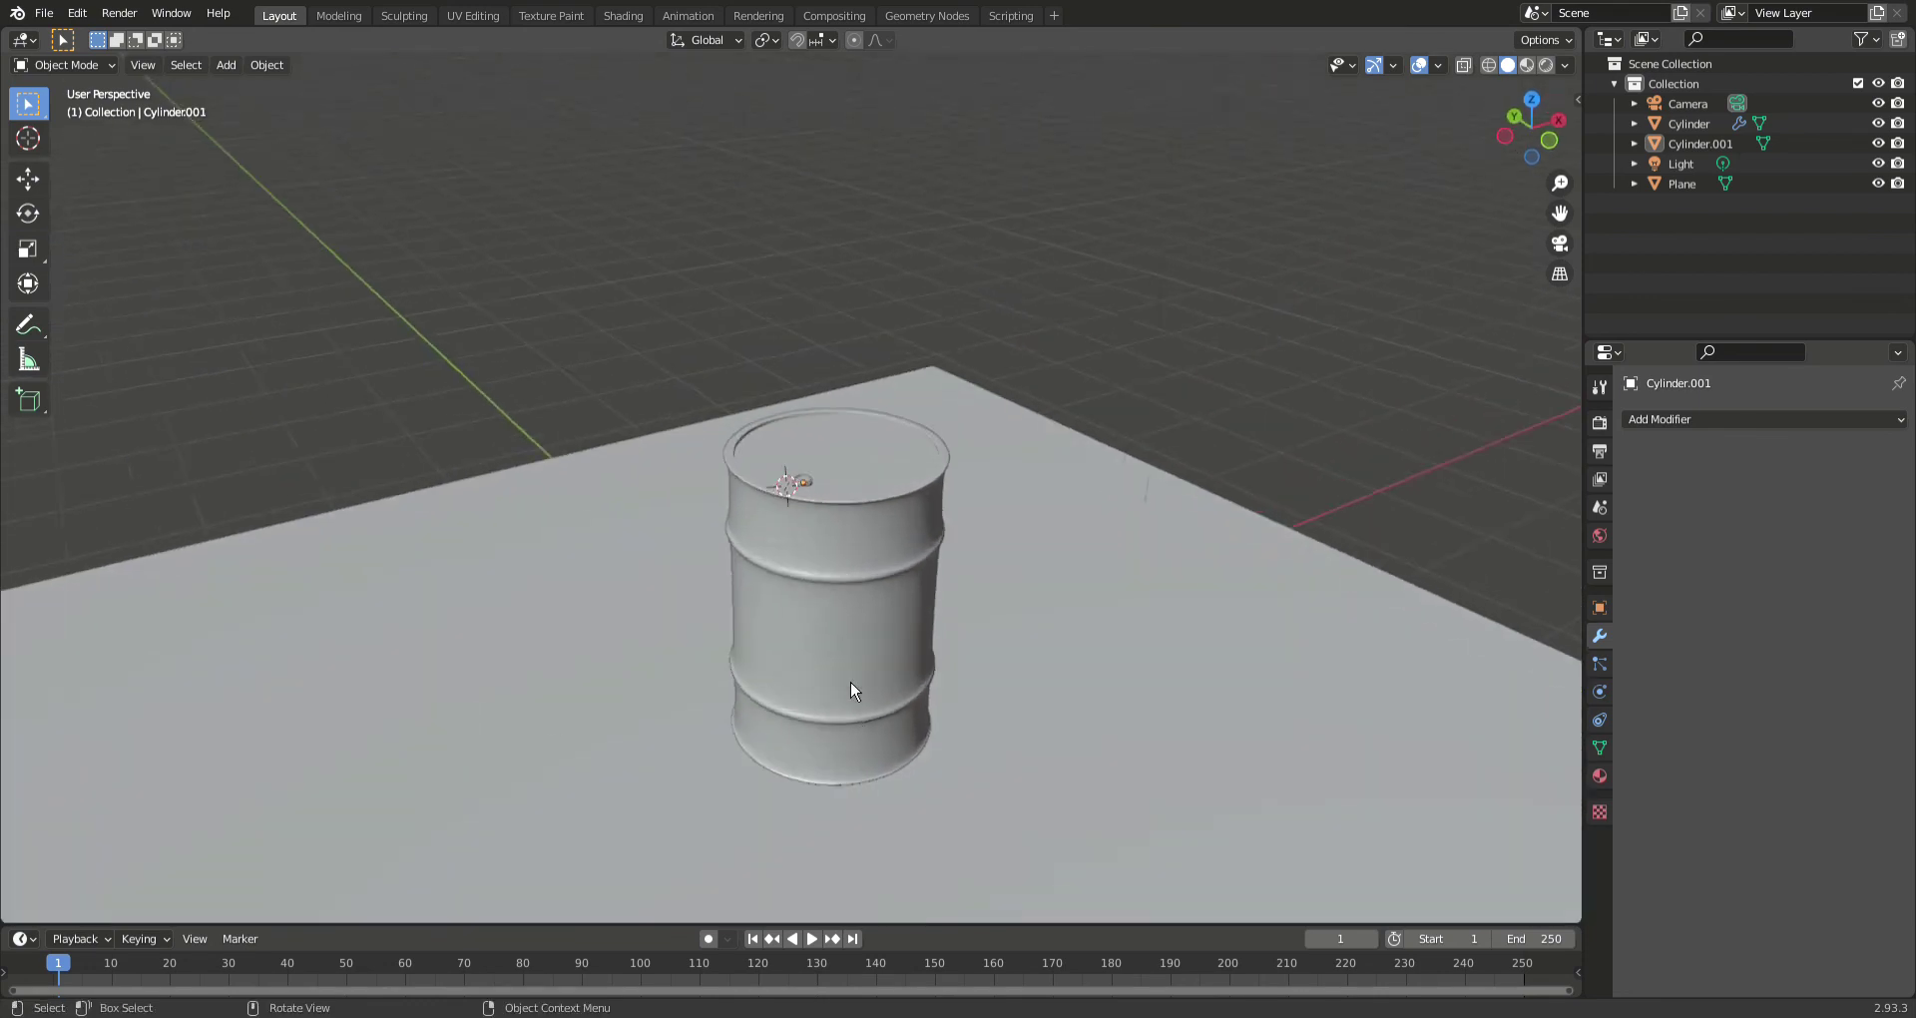
click(915, 403)
scroll(931, 431, down, 1)
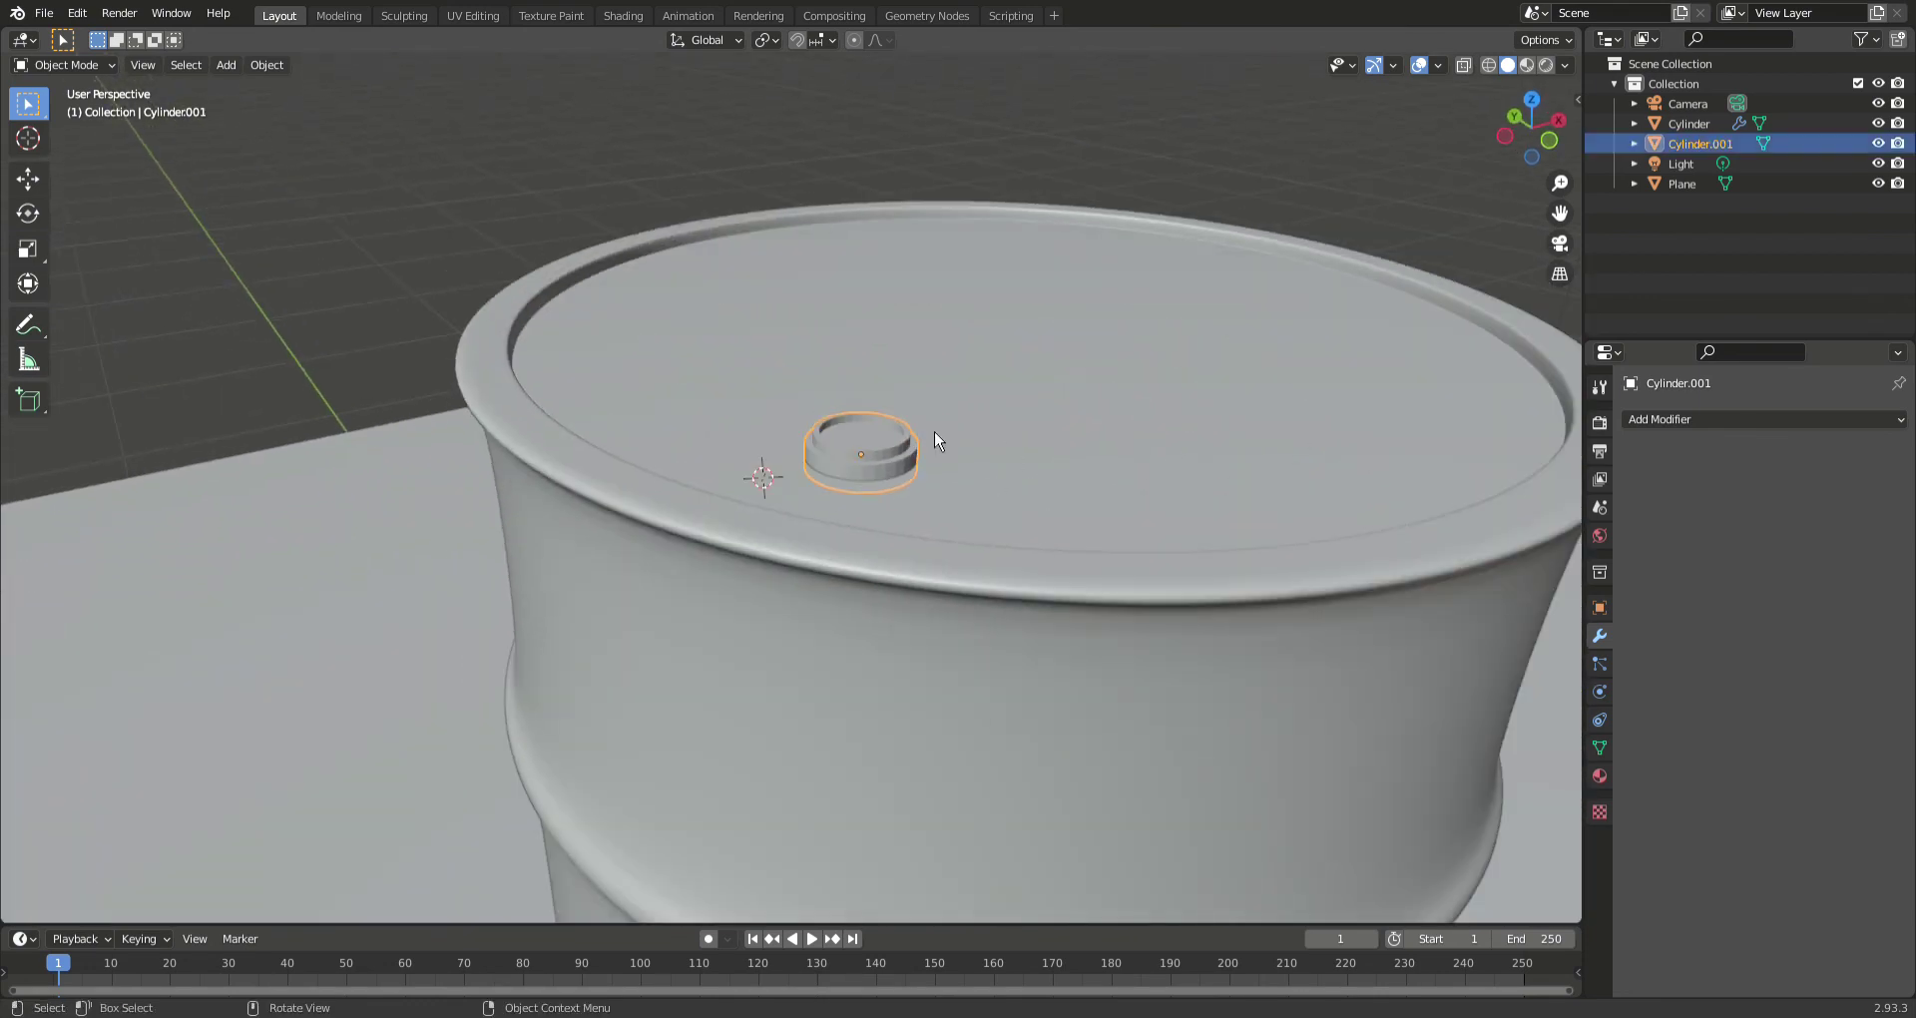
click(722, 160)
scroll(1032, 512, down, 2)
middle_drag(1032, 513, 822, 505)
scroll(822, 505, down, 6)
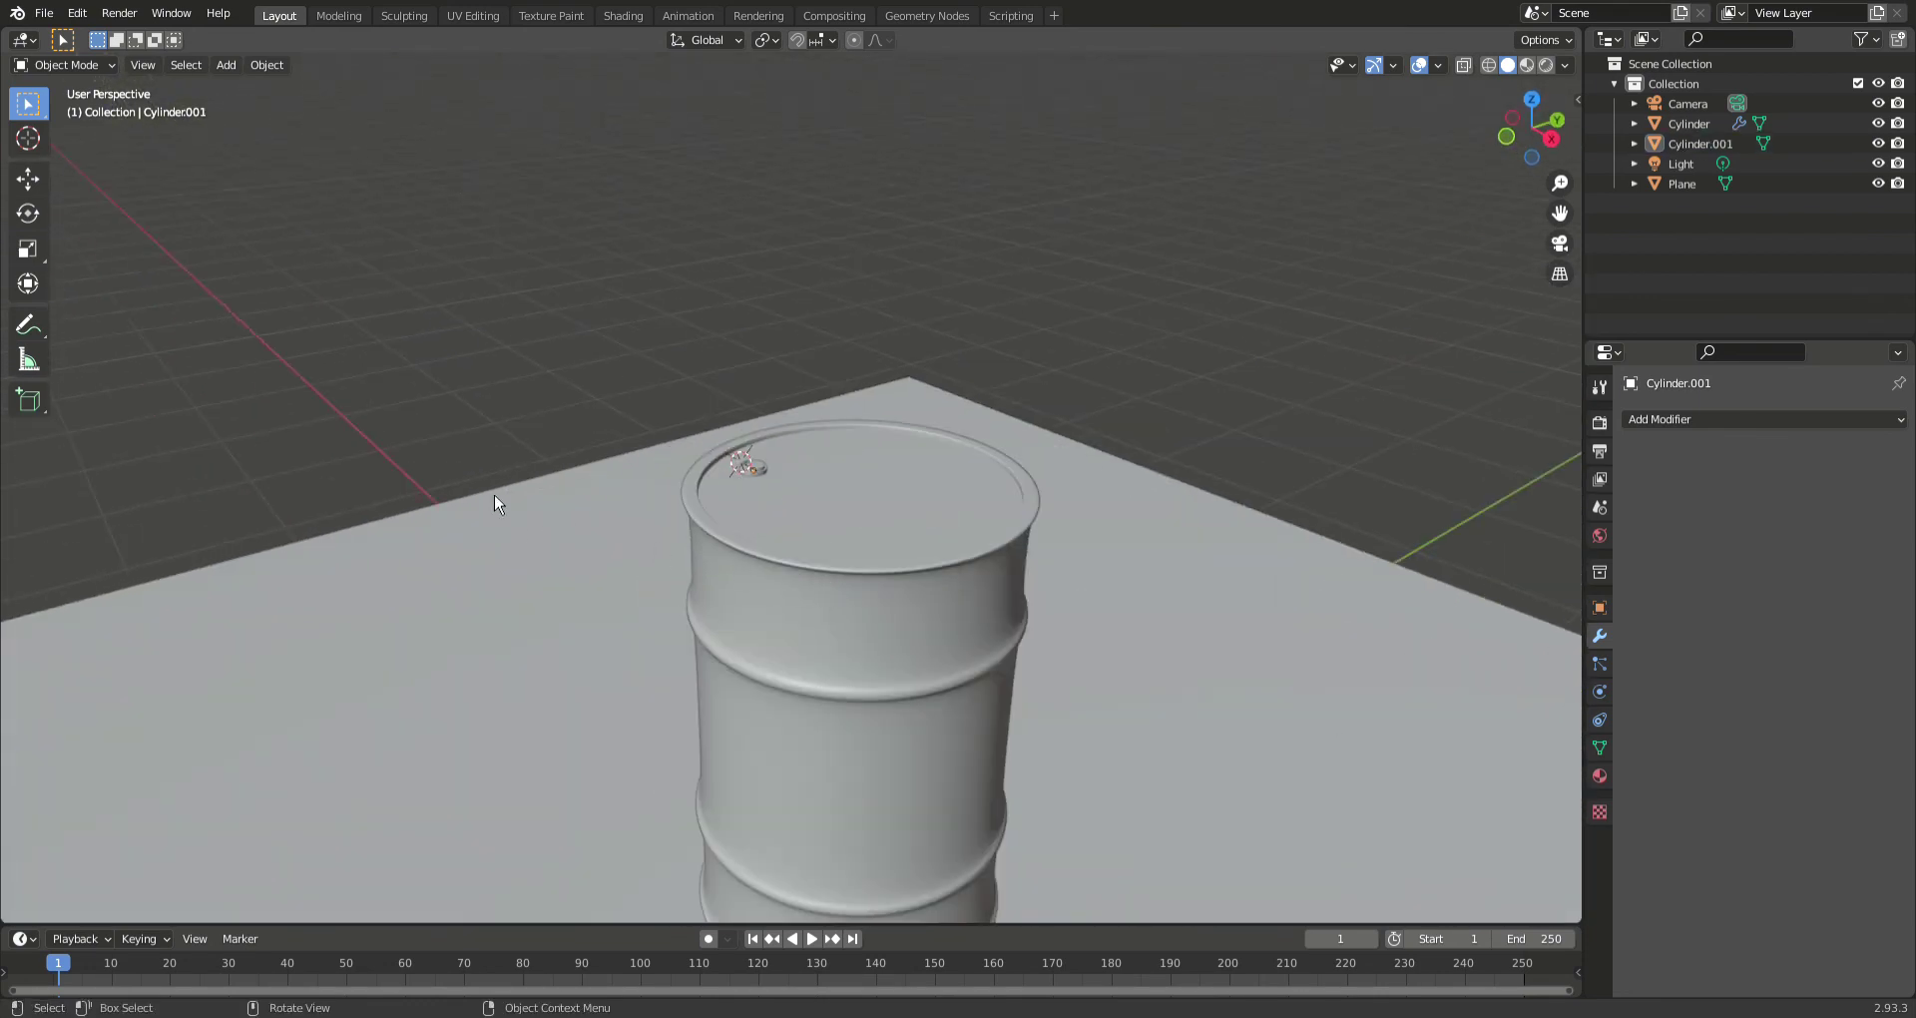
scroll(509, 499, down, 3)
middle_drag(753, 630, 918, 509)
middle_drag(875, 629, 1042, 620)
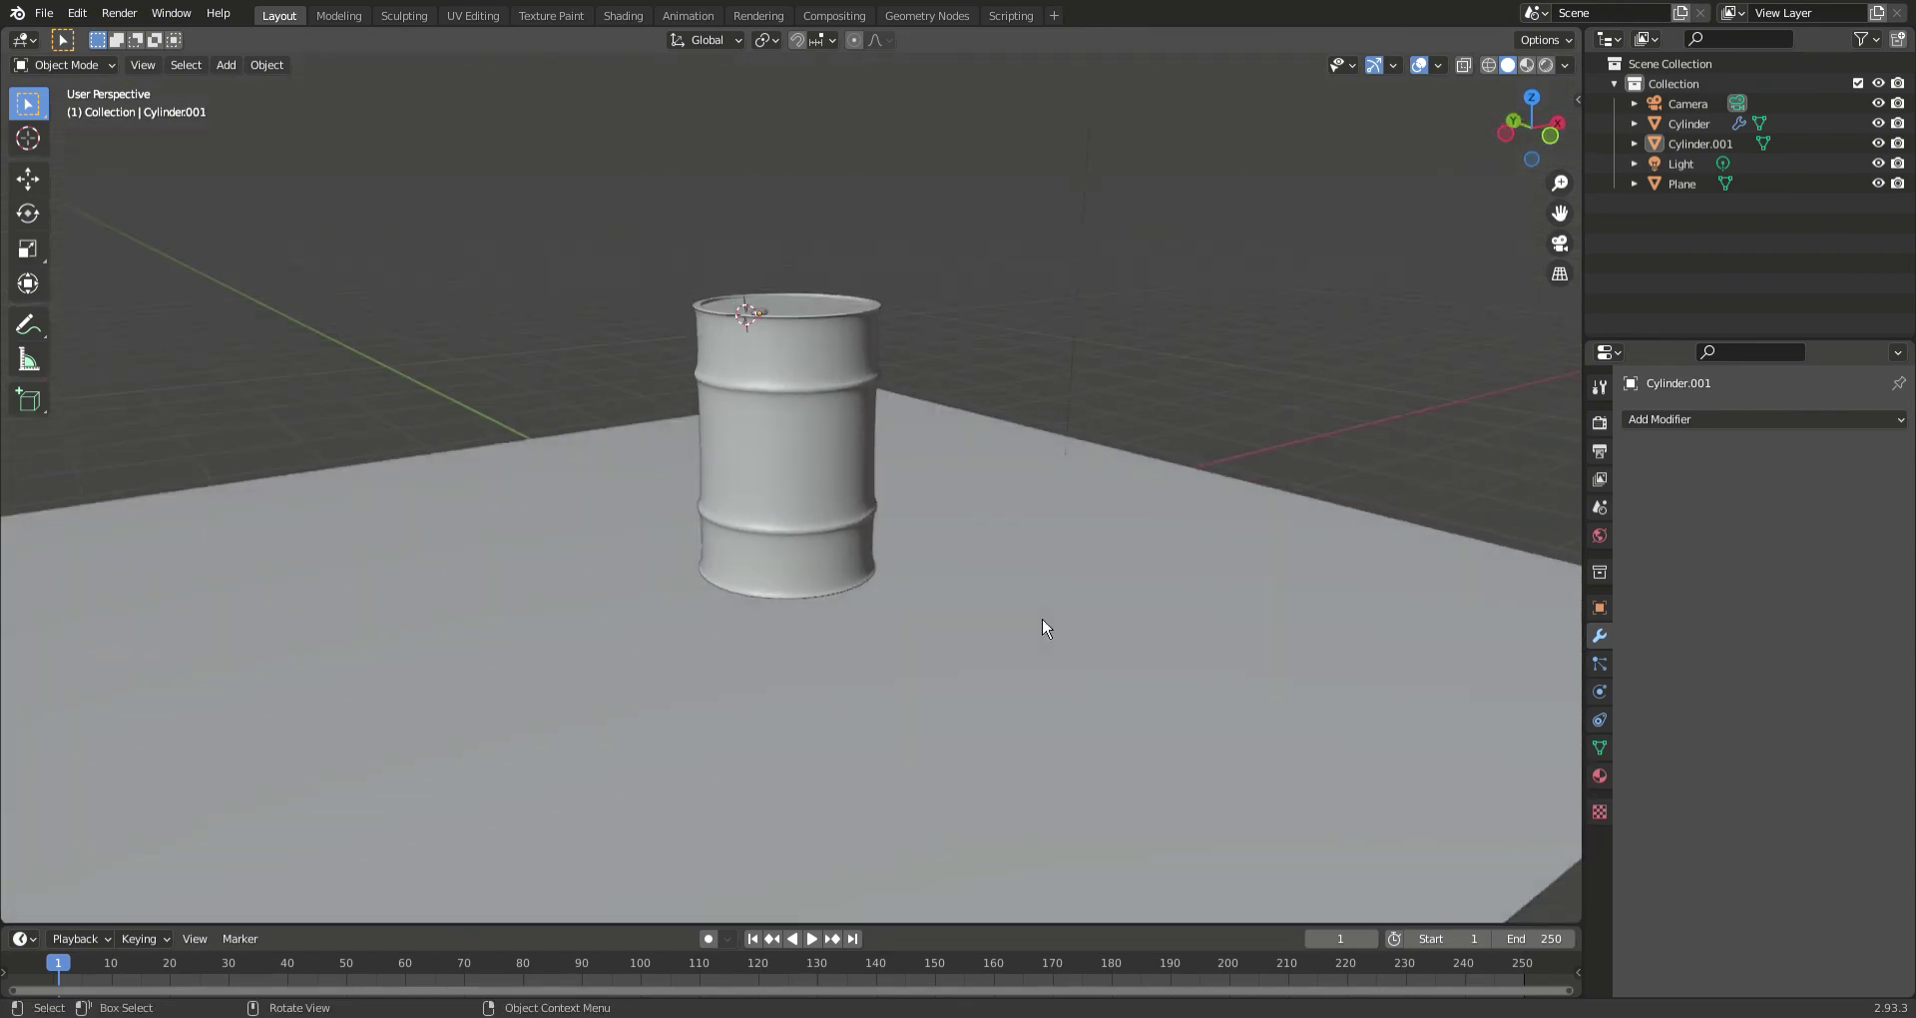
scroll(731, 539, up, 5)
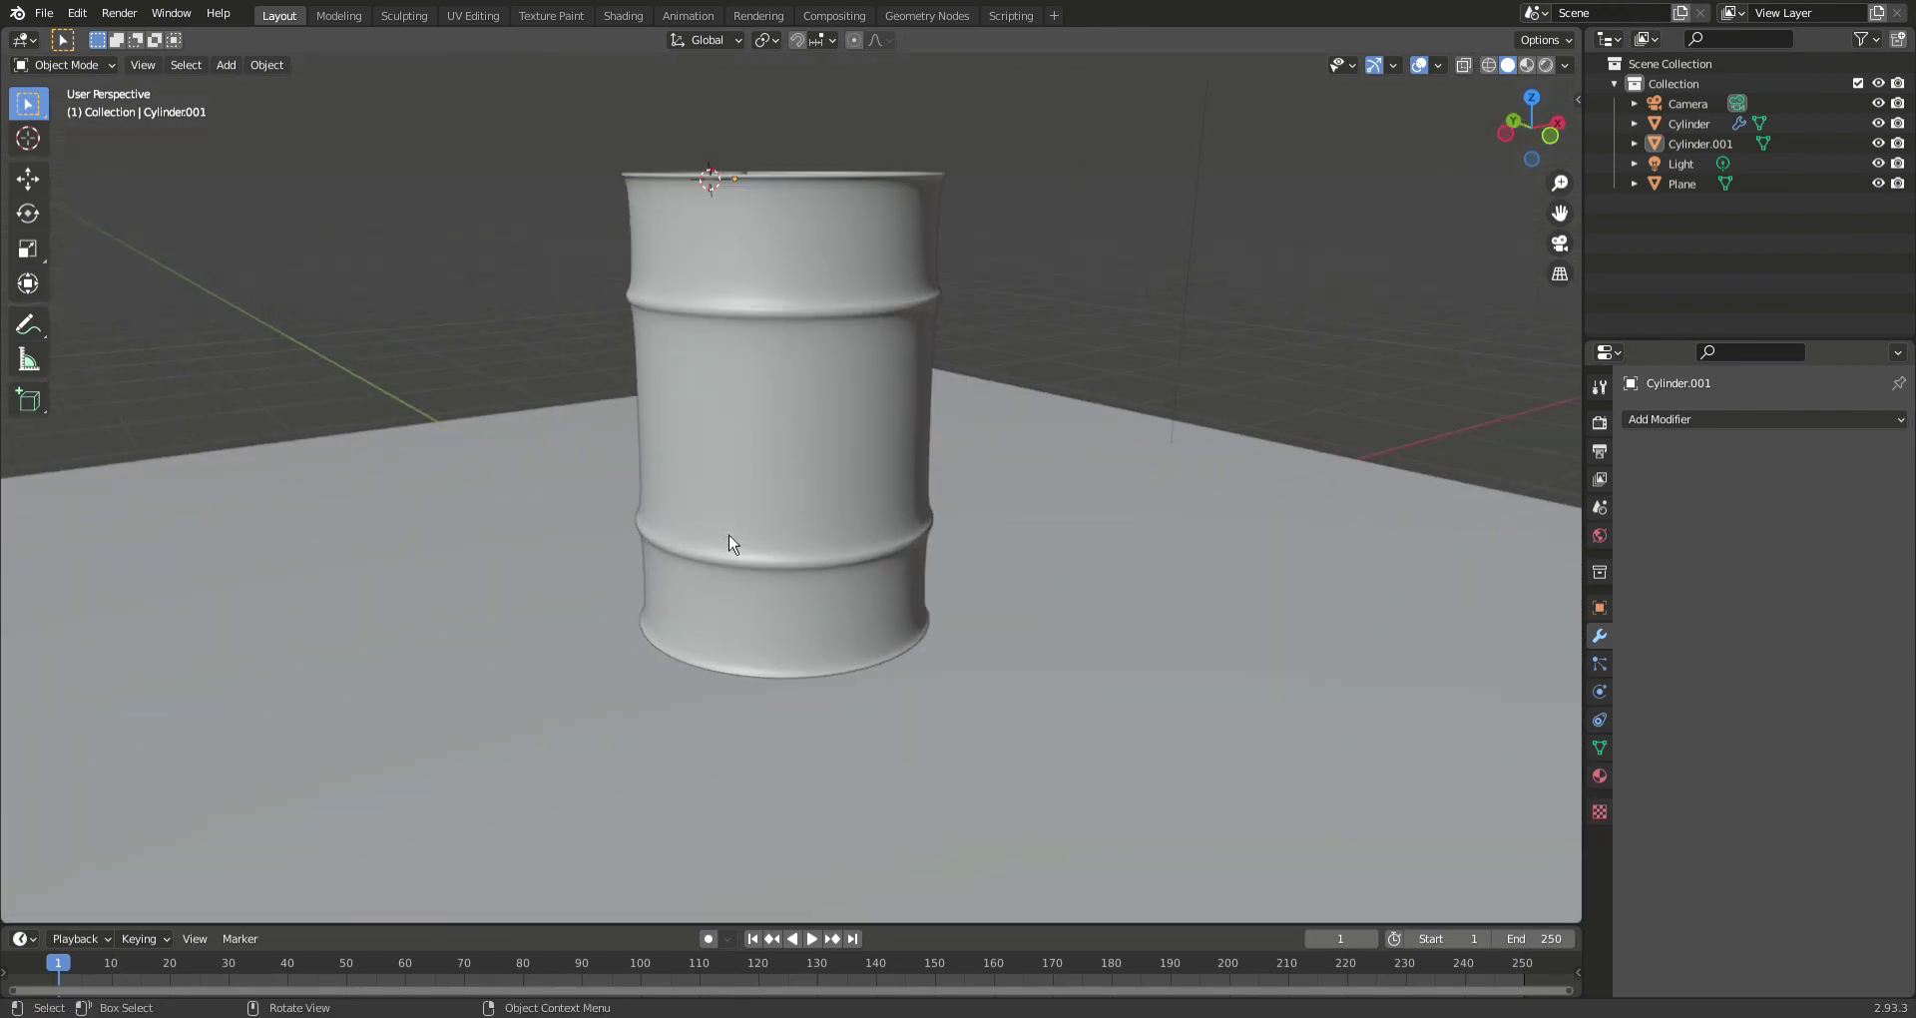
scroll(644, 459, down, 3)
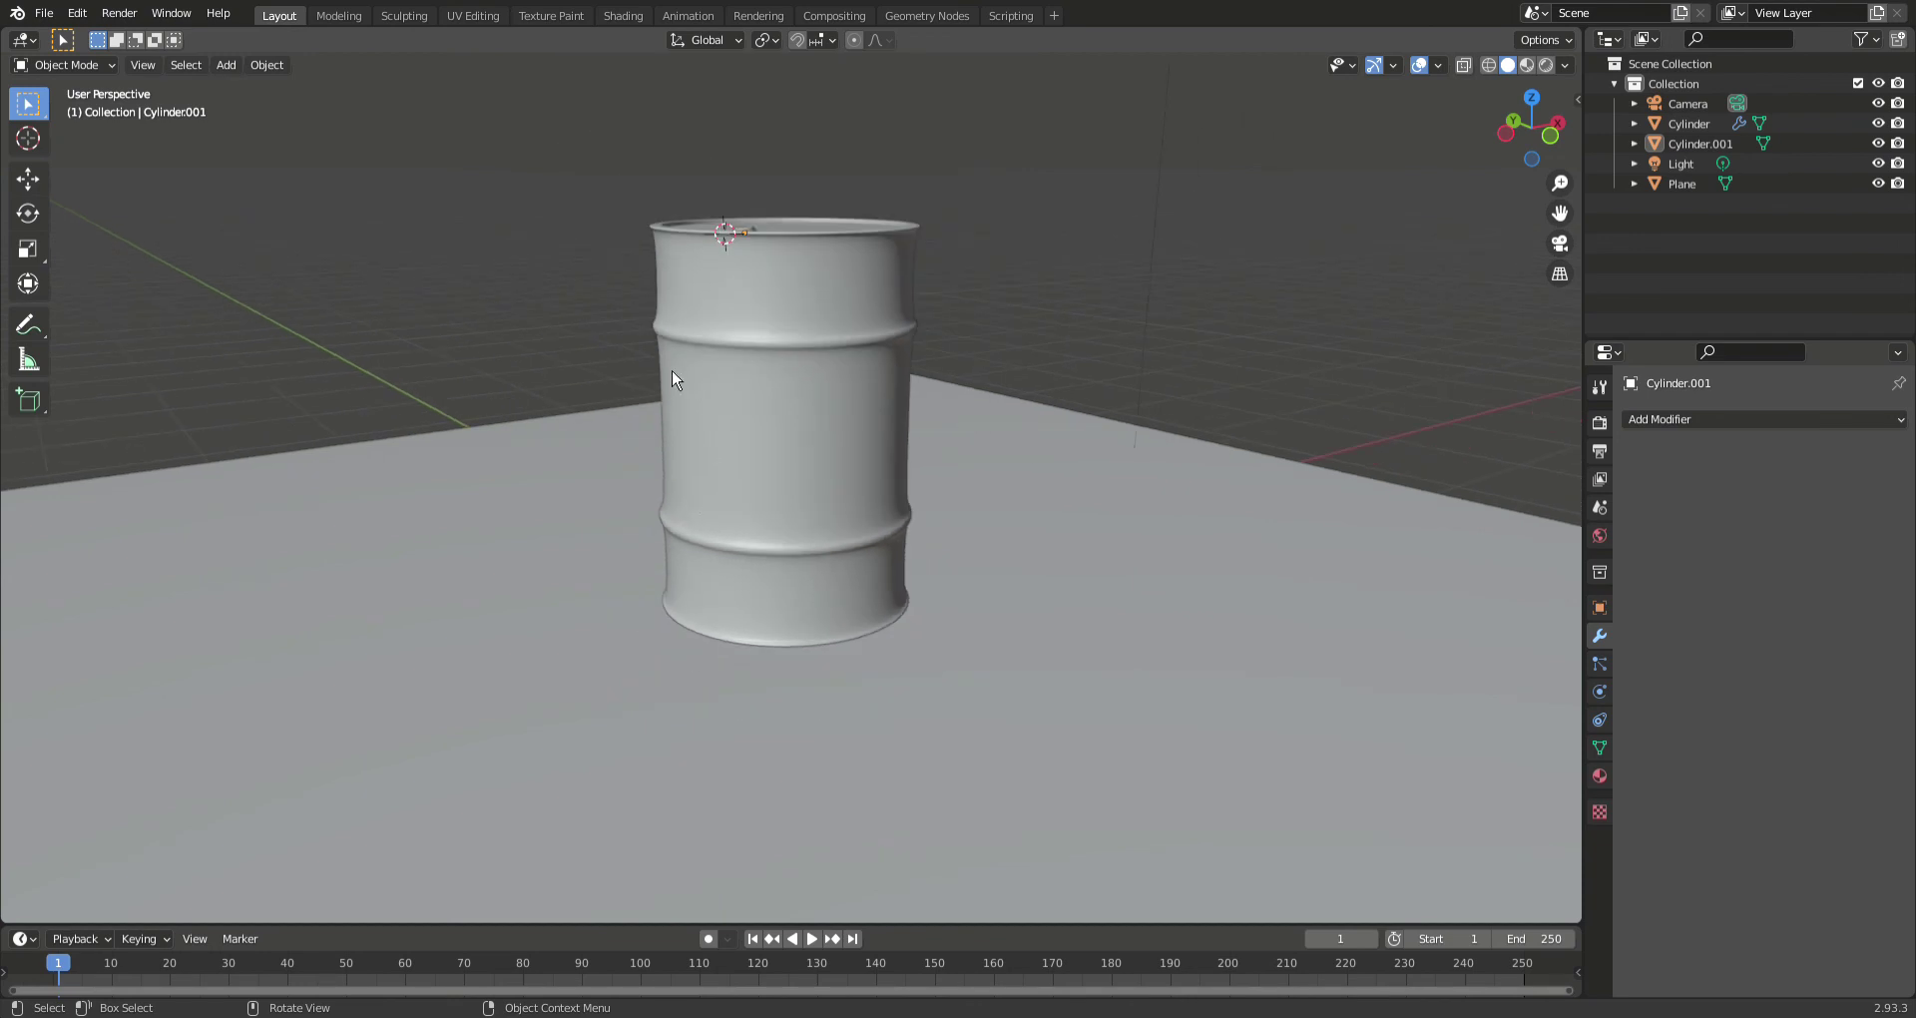
middle_drag(605, 368, 854, 427)
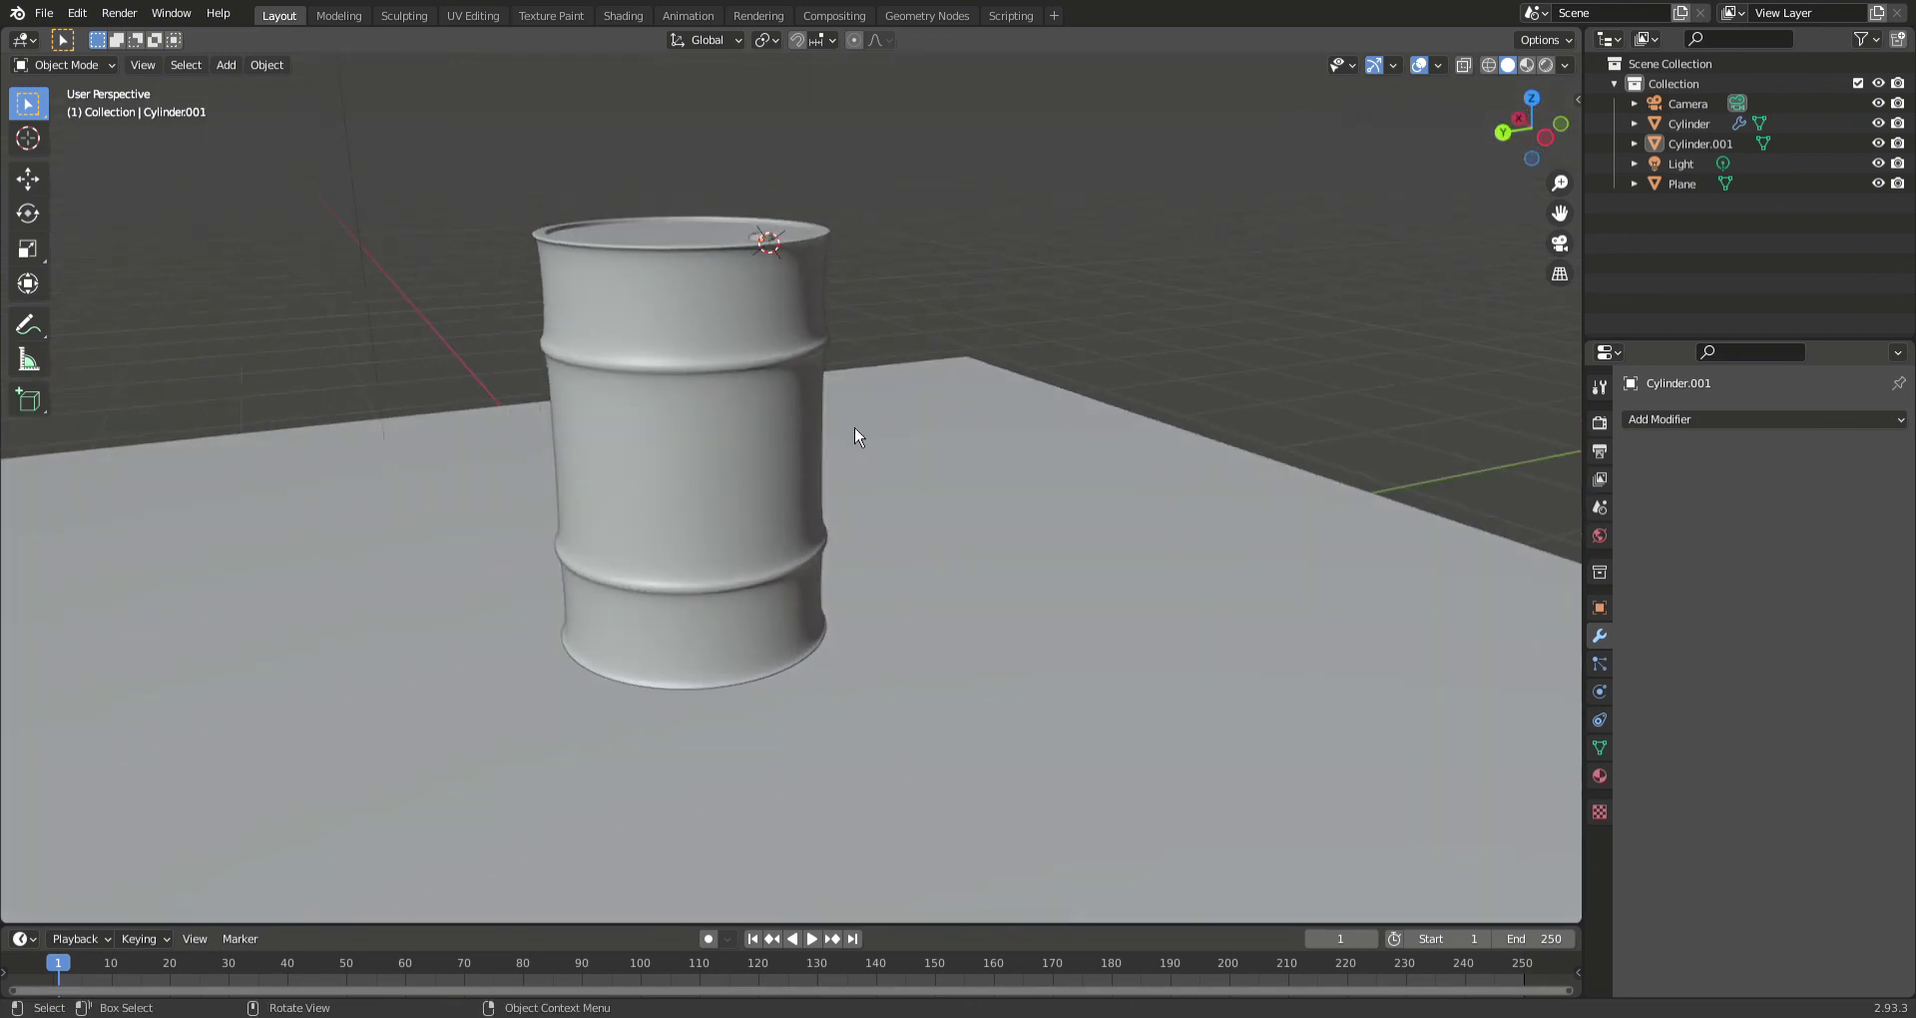
middle_drag(1152, 160, 1099, 213)
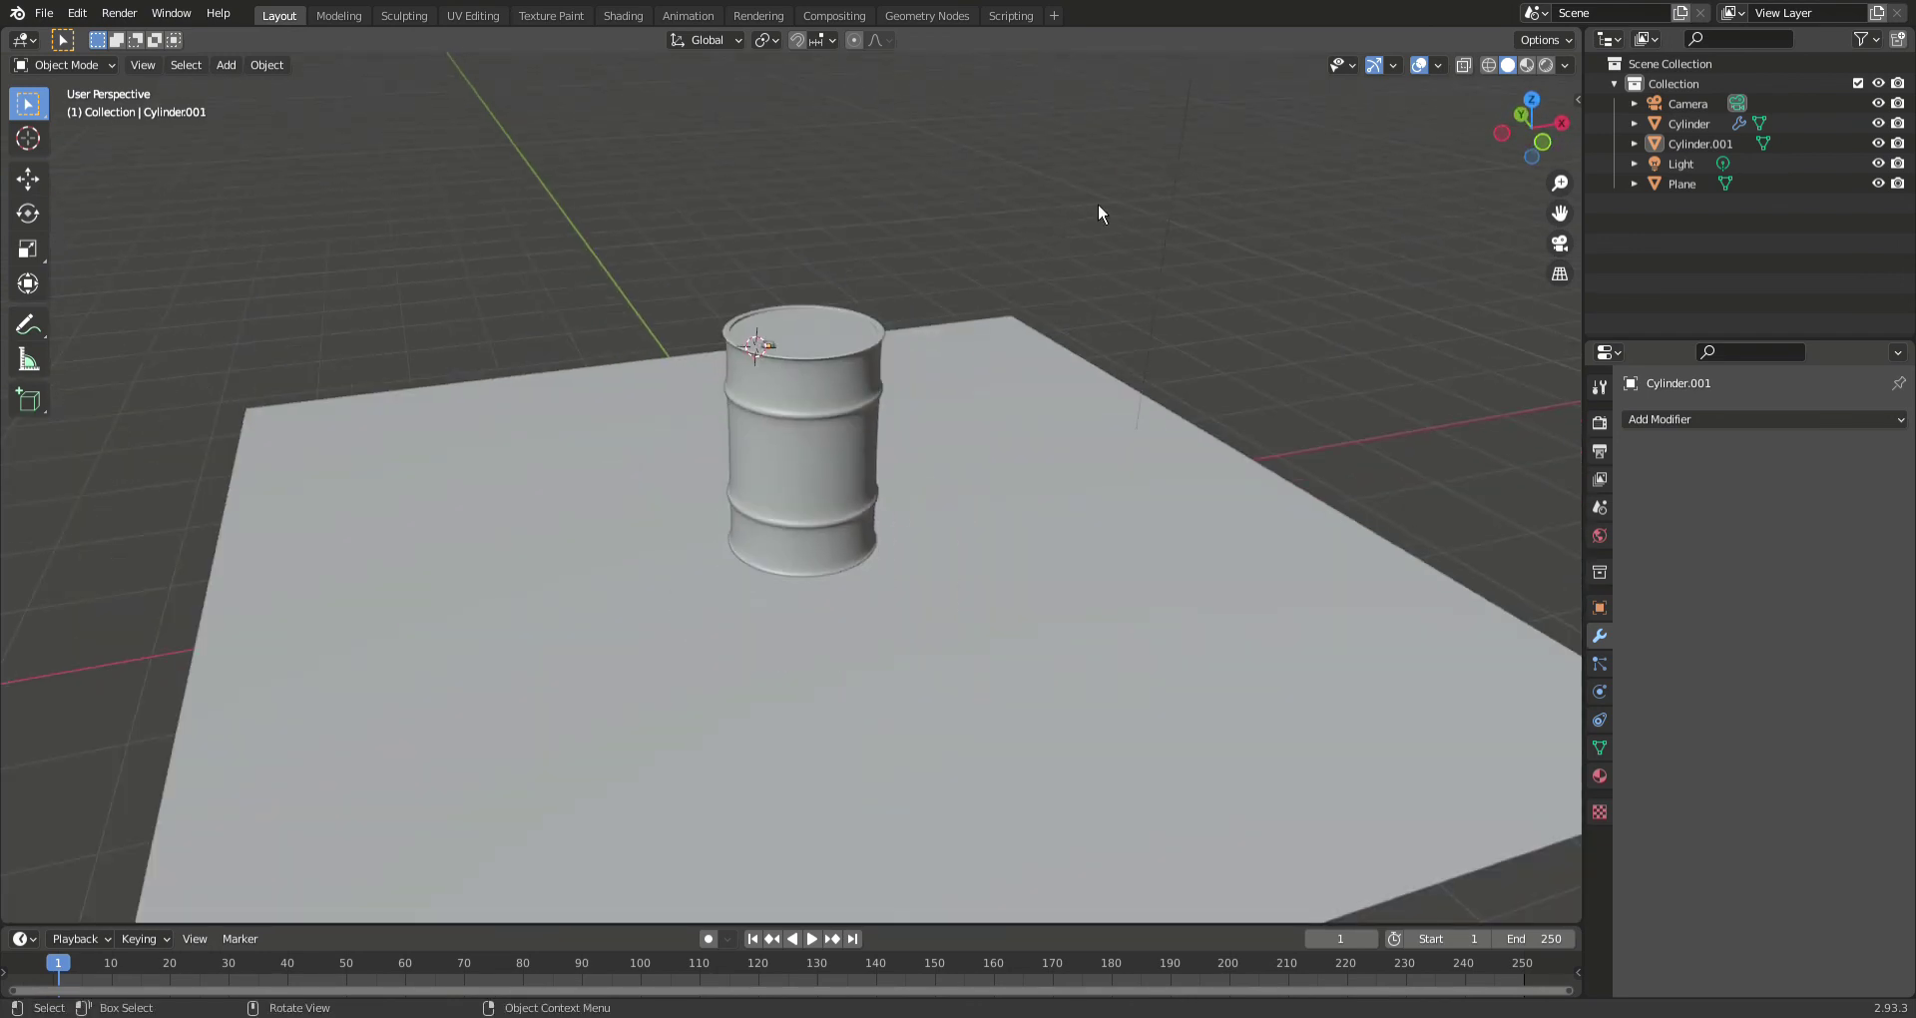